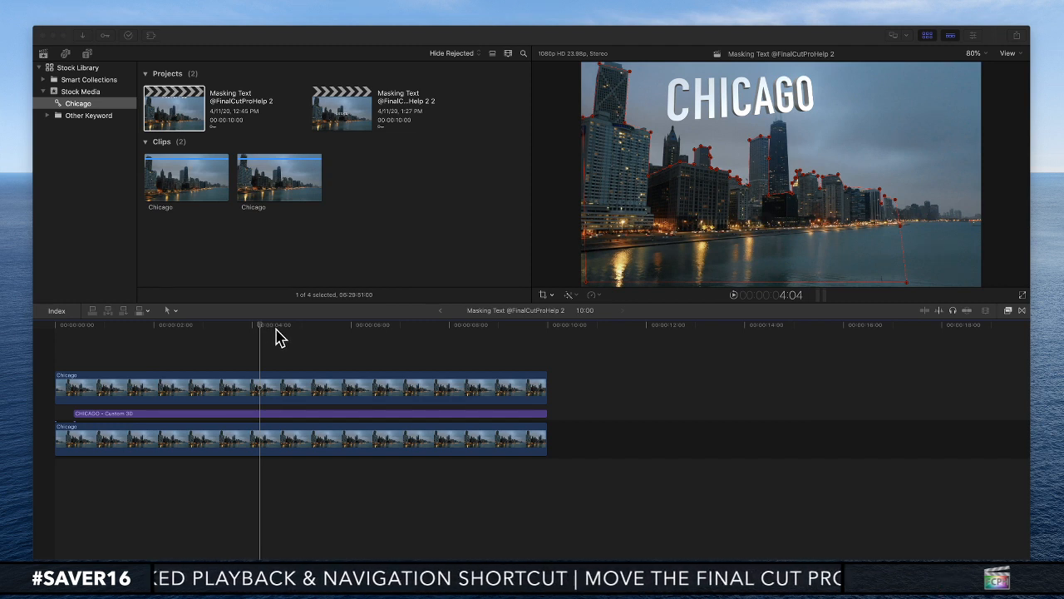
- Try deleting a 02:06 range from the upper Chicago clip with the Range Selection tool, and undo the deletion
{"action": "left_click", "coordinate": [262, 349]}
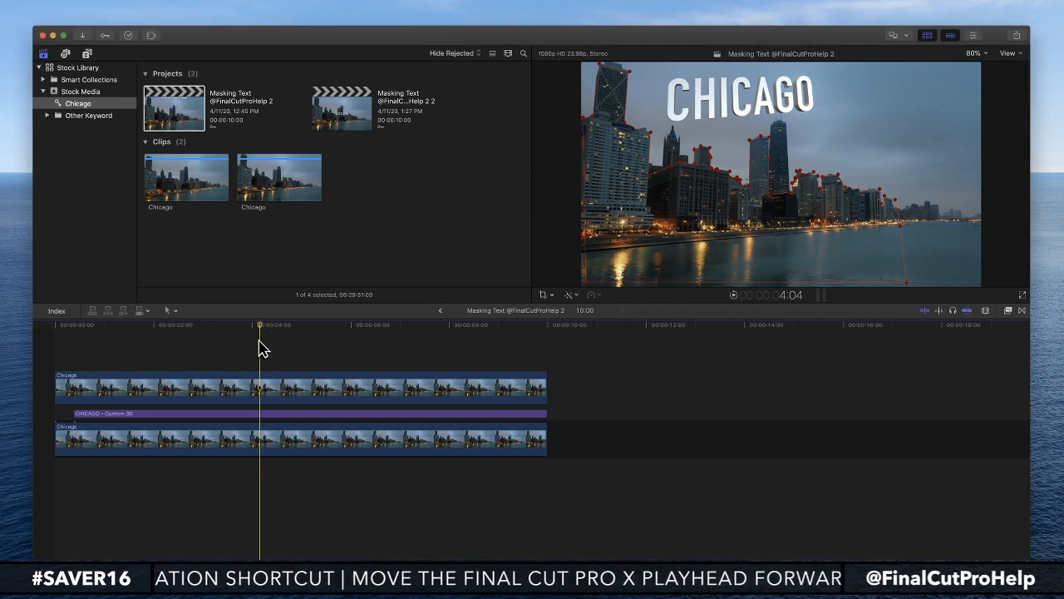
{"action": "key", "text": "t"}
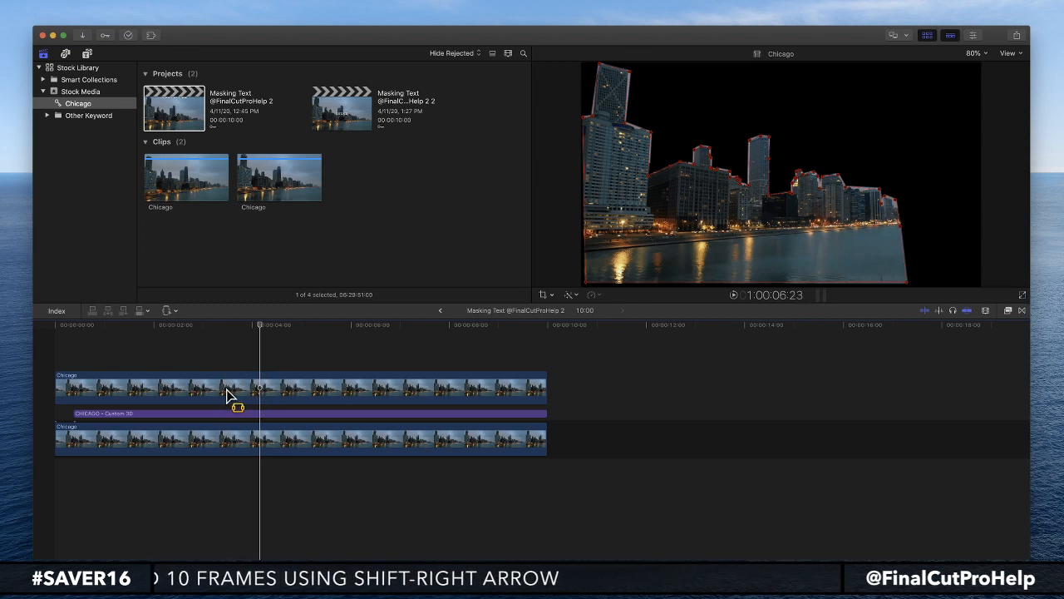
{"action": "left_click_drag", "start_coordinate": [230, 389], "coordinate": [339, 391]}
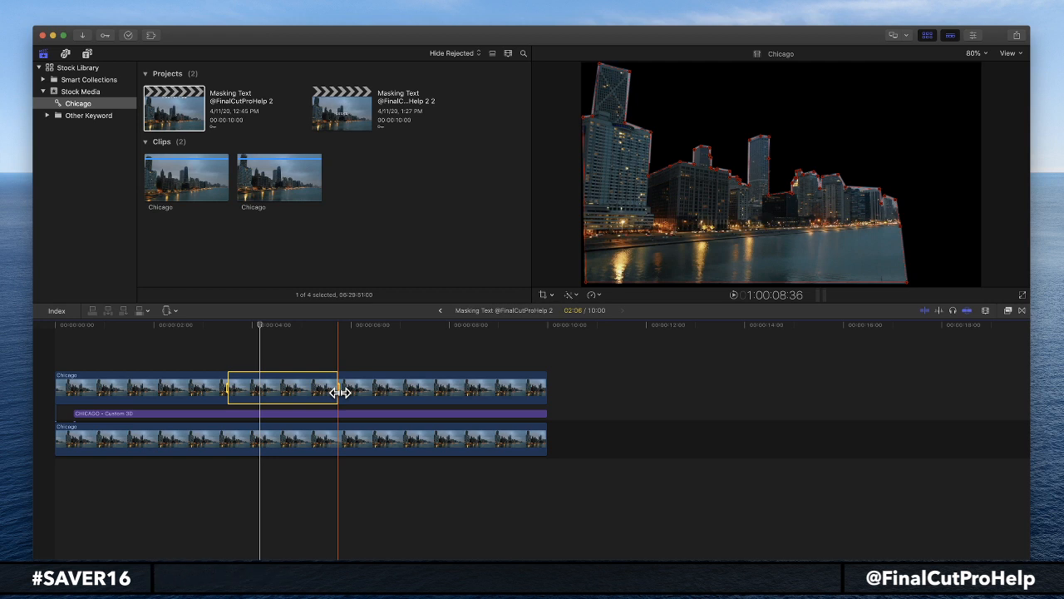
{"action": "key", "text": "Delete"}
{"action": "key", "text": "super+z"}
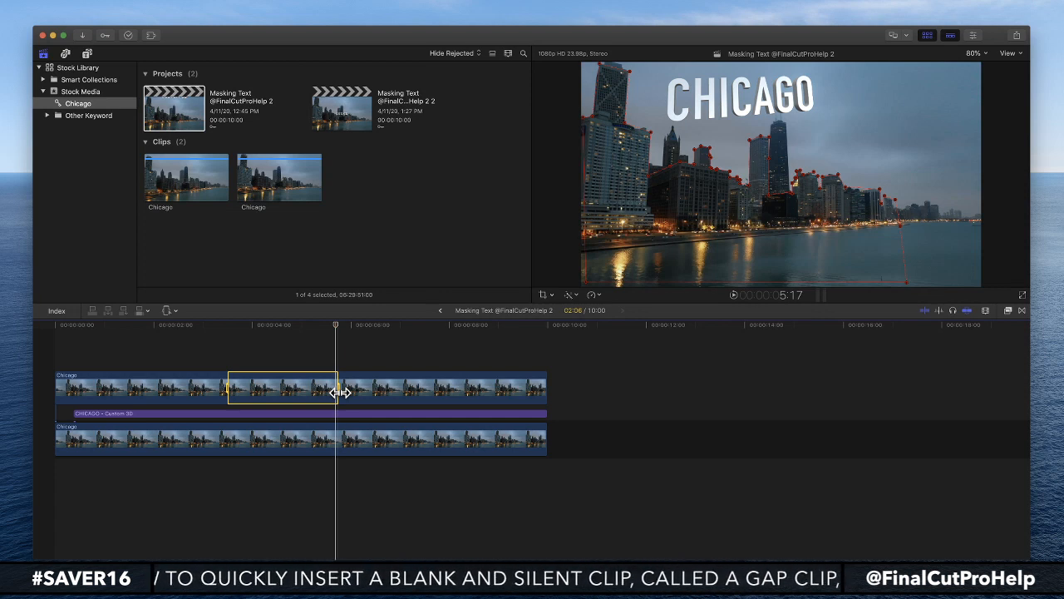
- Try trimming the upper Chicago clip to the selected range and trimming its start at 3:12, undo both, and return to the Select tool
{"action": "key", "text": "alt+backslash"}
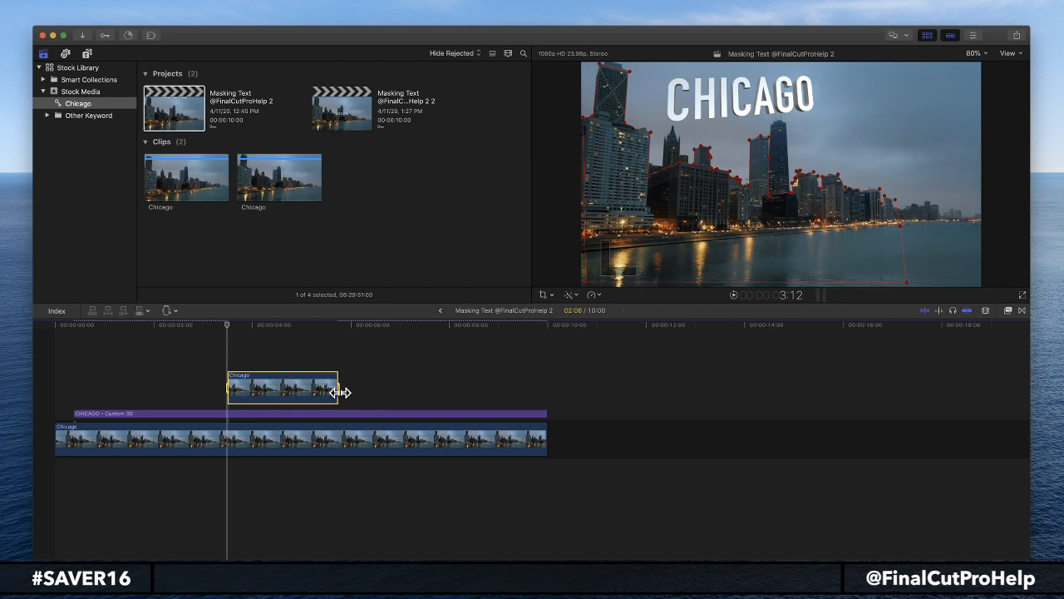
{"action": "key", "text": "super+z"}
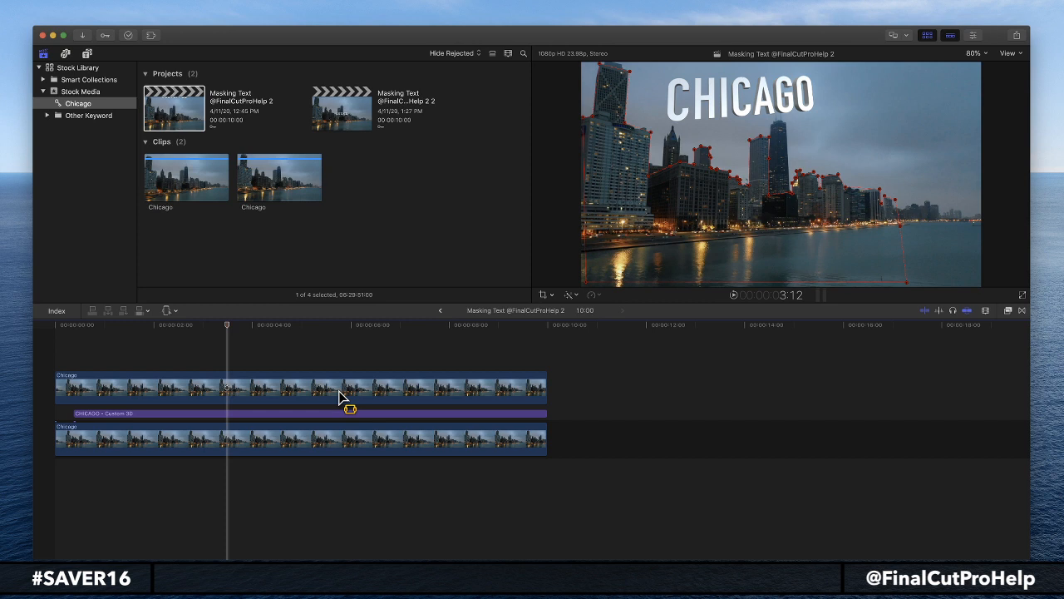
{"action": "key", "text": "alt+bracketleft"}
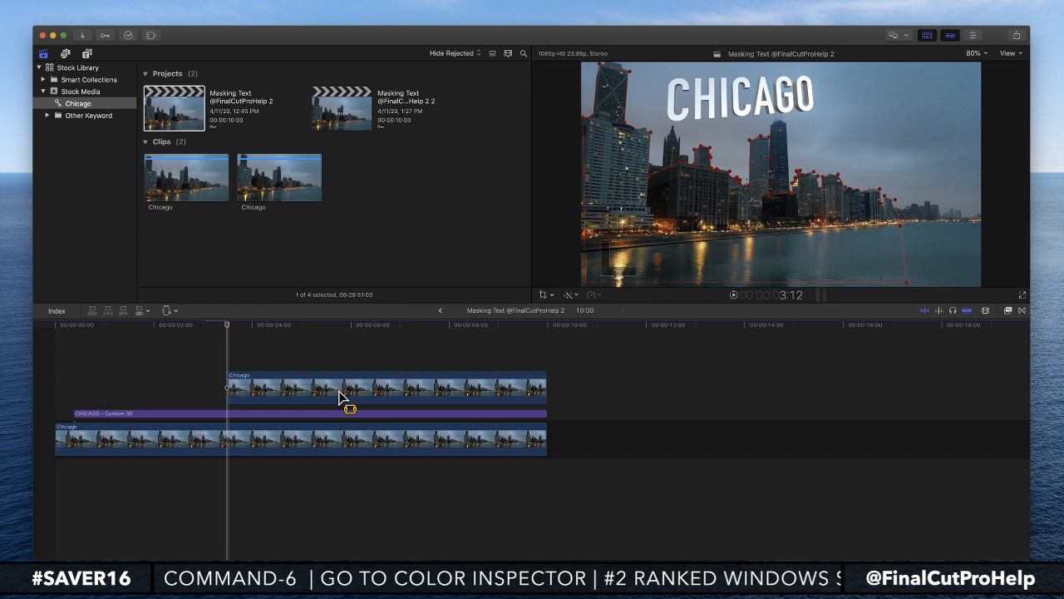
{"action": "key", "text": "super+z"}
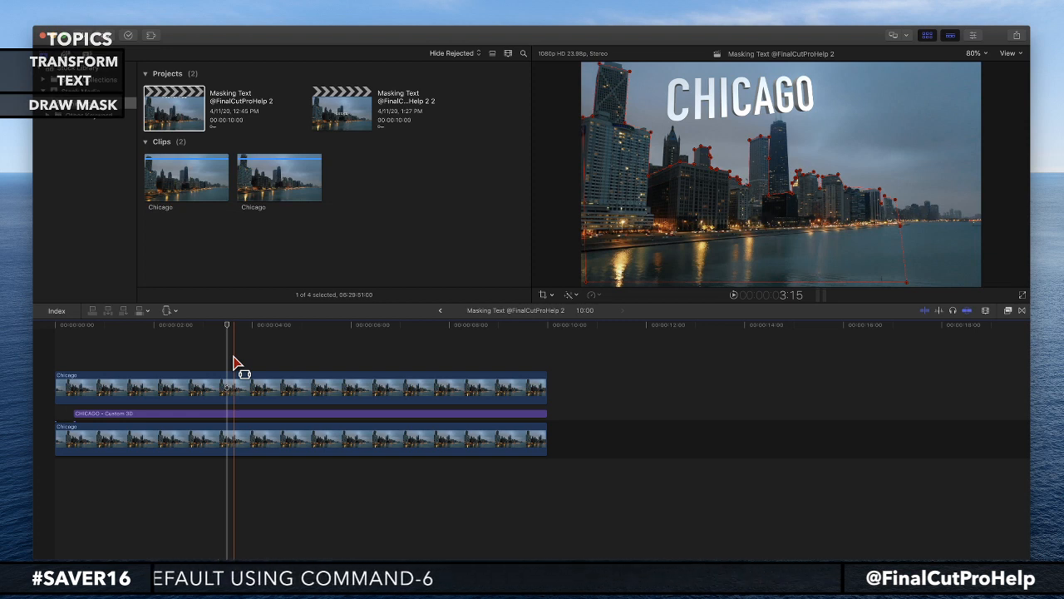
{"action": "key", "text": "a"}
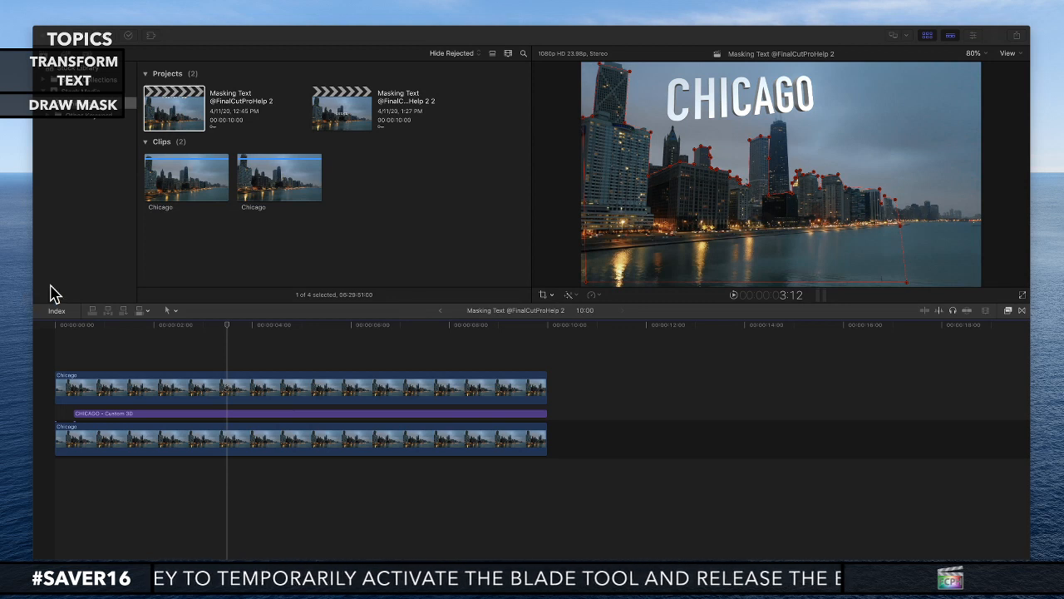
- Play the masked title animation from the start of the project and scrub back to 1:12 to review it behind the buildings
{"action": "left_click", "coordinate": [257, 341]}
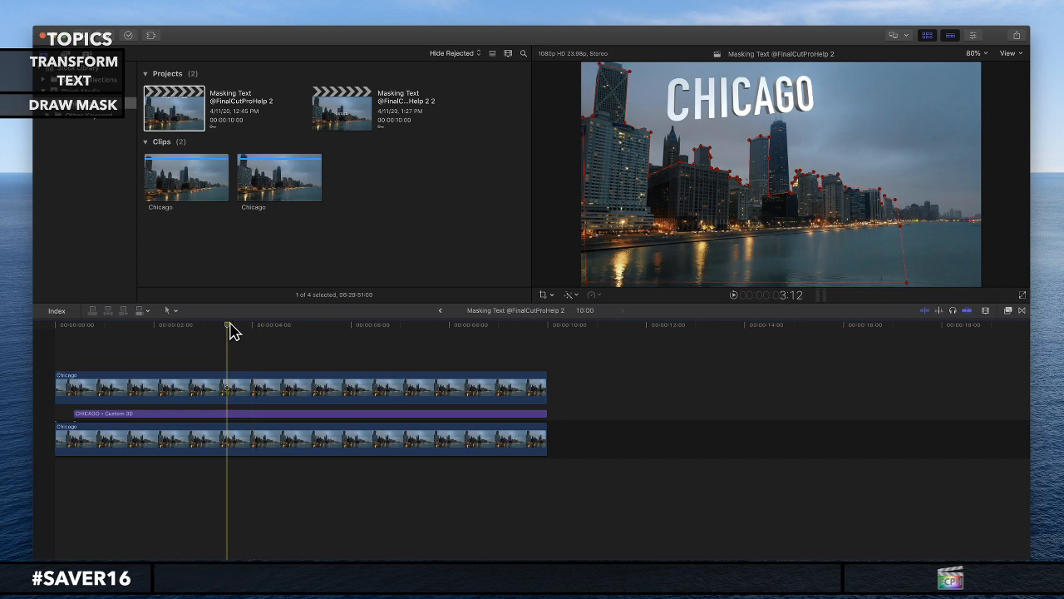
{"action": "left_click_drag", "start_coordinate": [227, 327], "coordinate": [55, 331]}
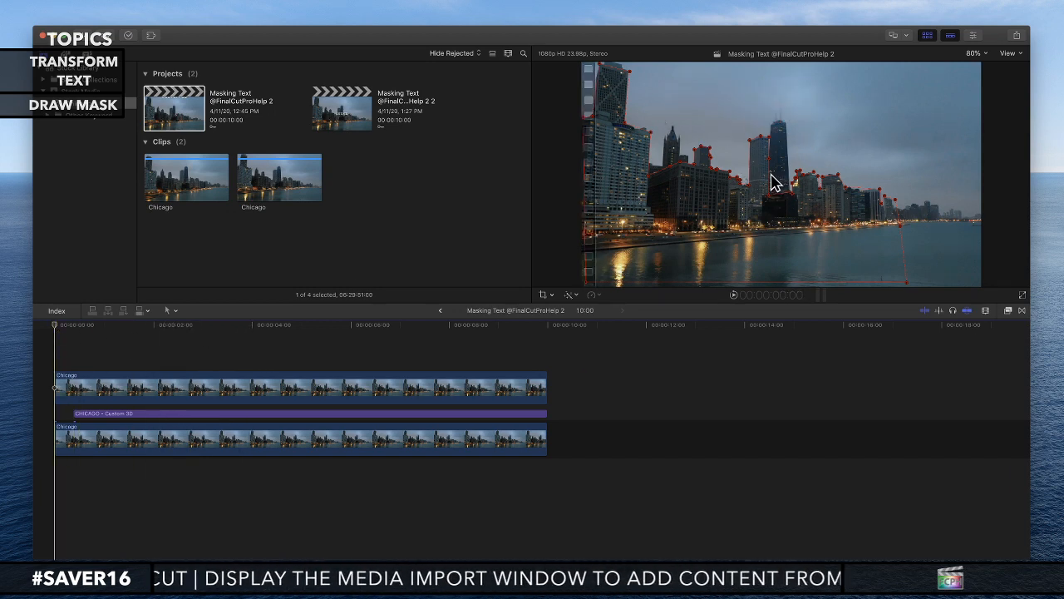
{"action": "key", "text": "space"}
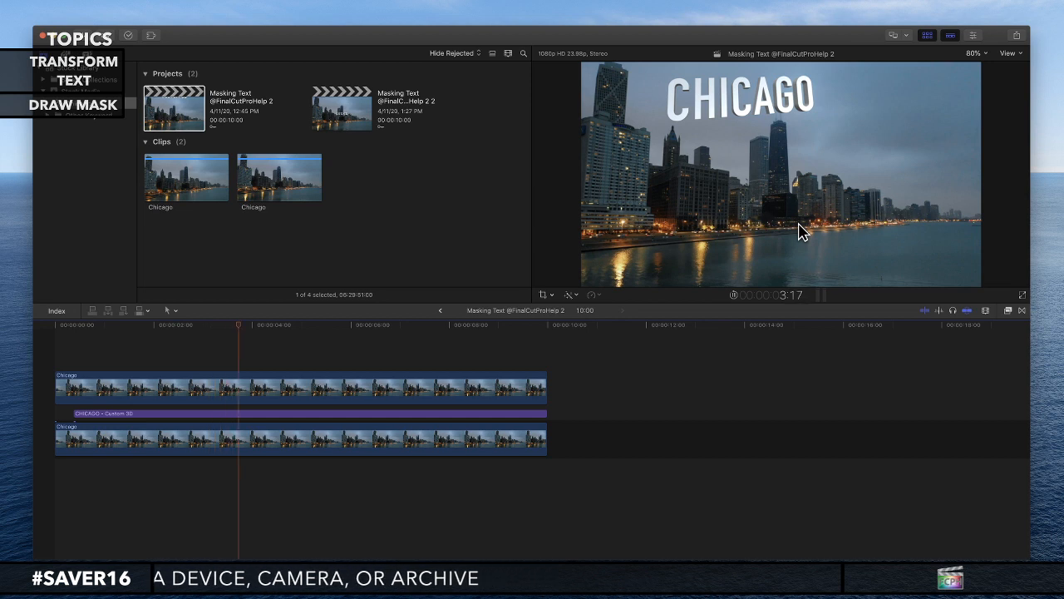
{"action": "key", "text": "space"}
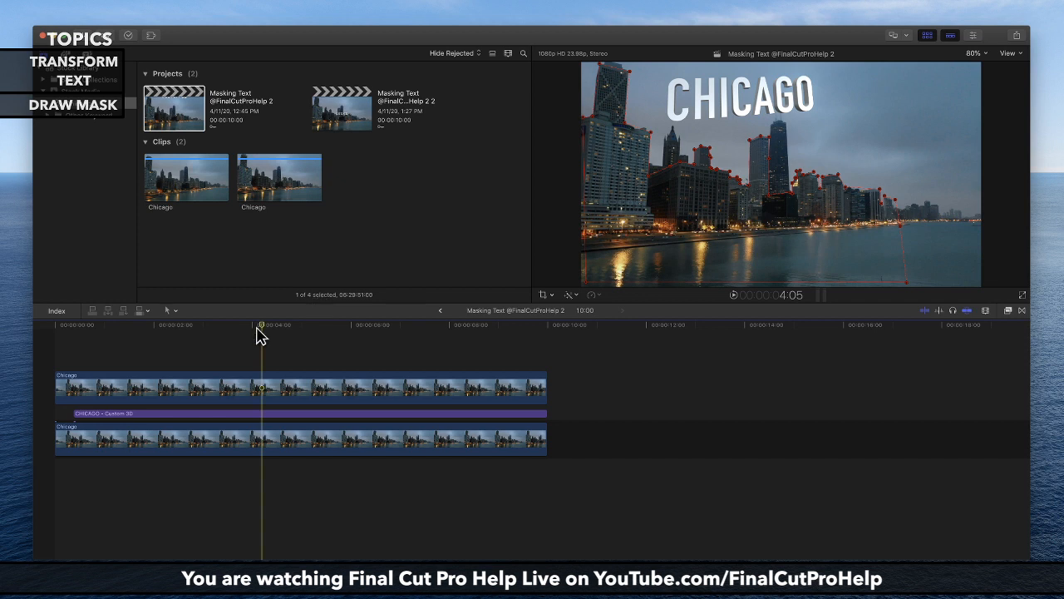
{"action": "left_click_drag", "start_coordinate": [259, 327], "coordinate": [128, 333]}
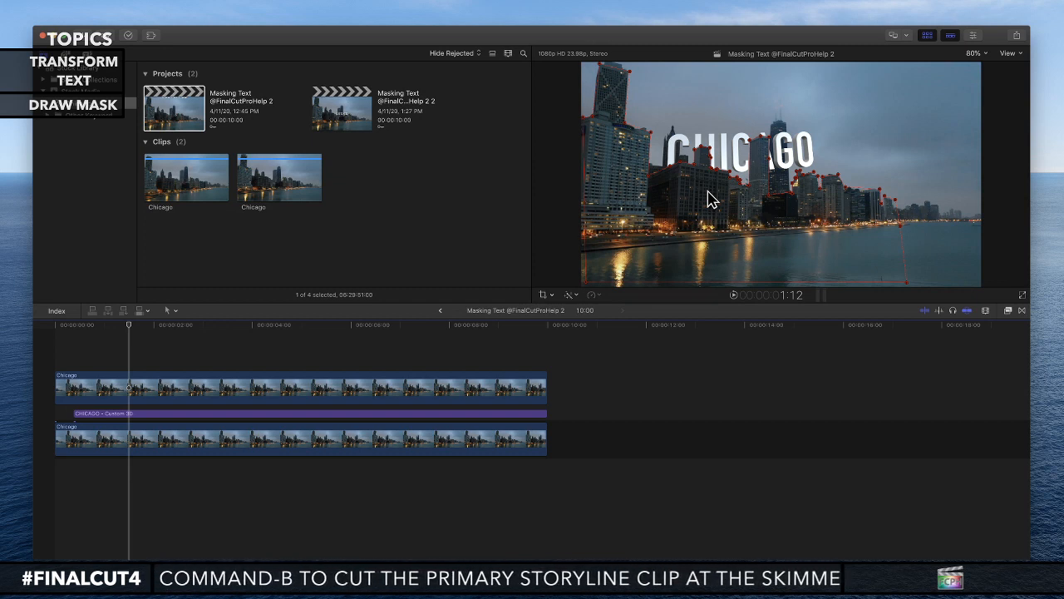
{"action": "left_click", "coordinate": [254, 236]}
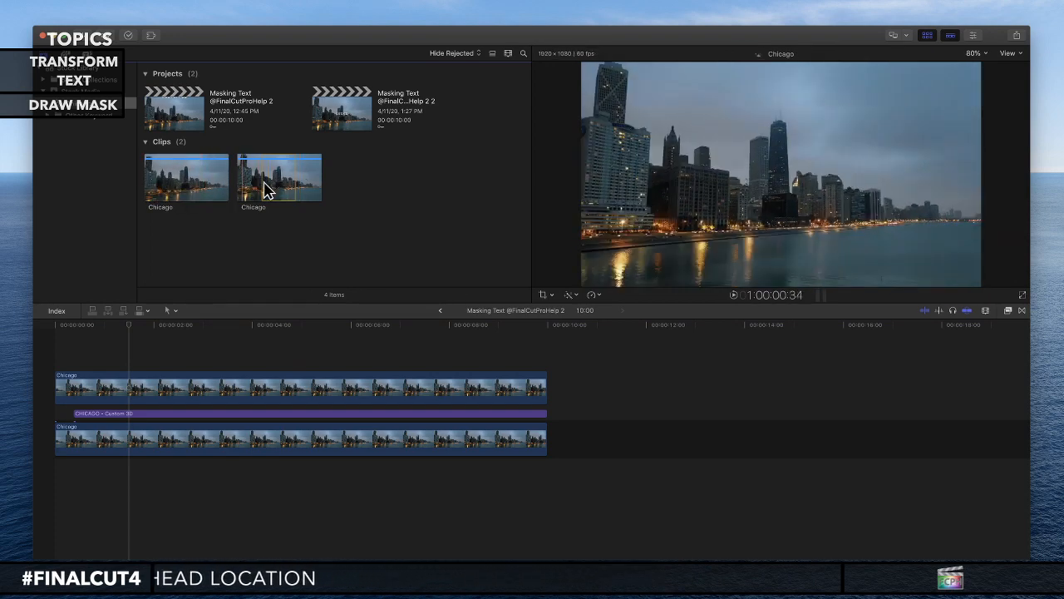
{"action": "left_click_drag", "start_coordinate": [263, 183], "coordinate": [295, 183]}
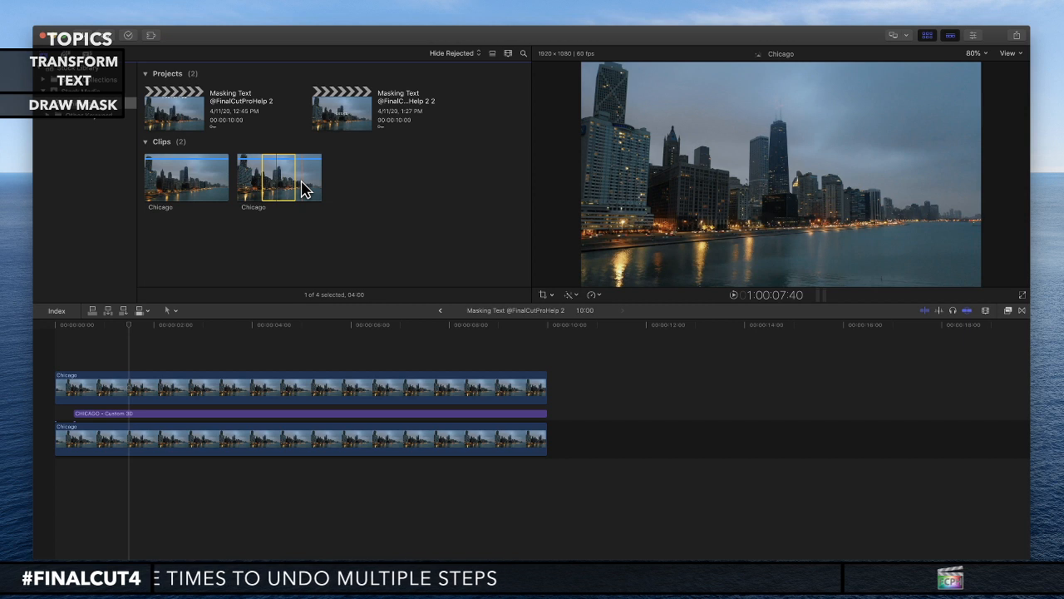
{"action": "key", "text": "super+n"}
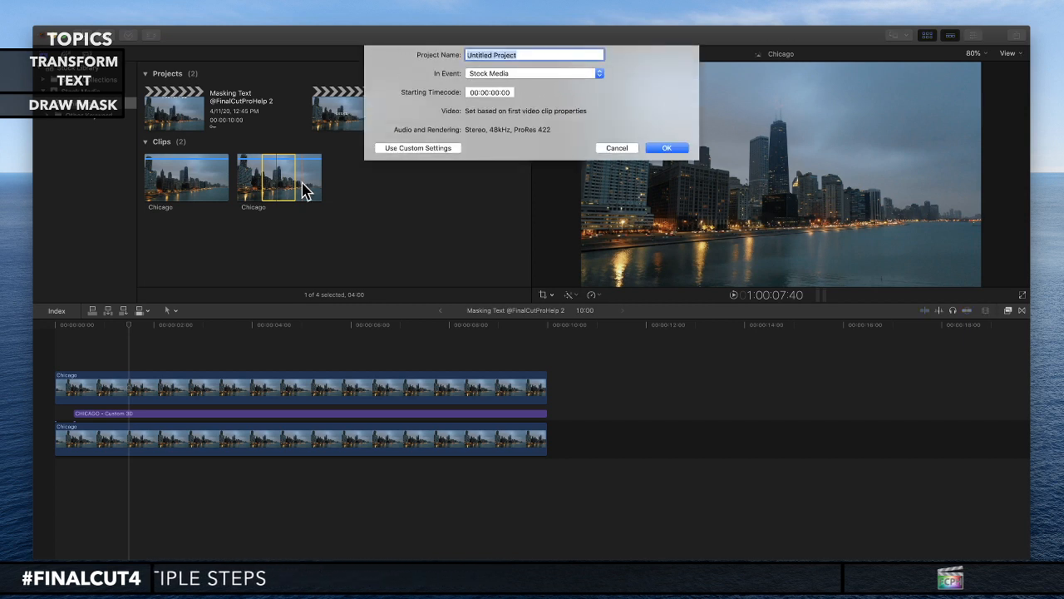
{"action": "type", "text": "@FinalCutProHelp Trasnform"}
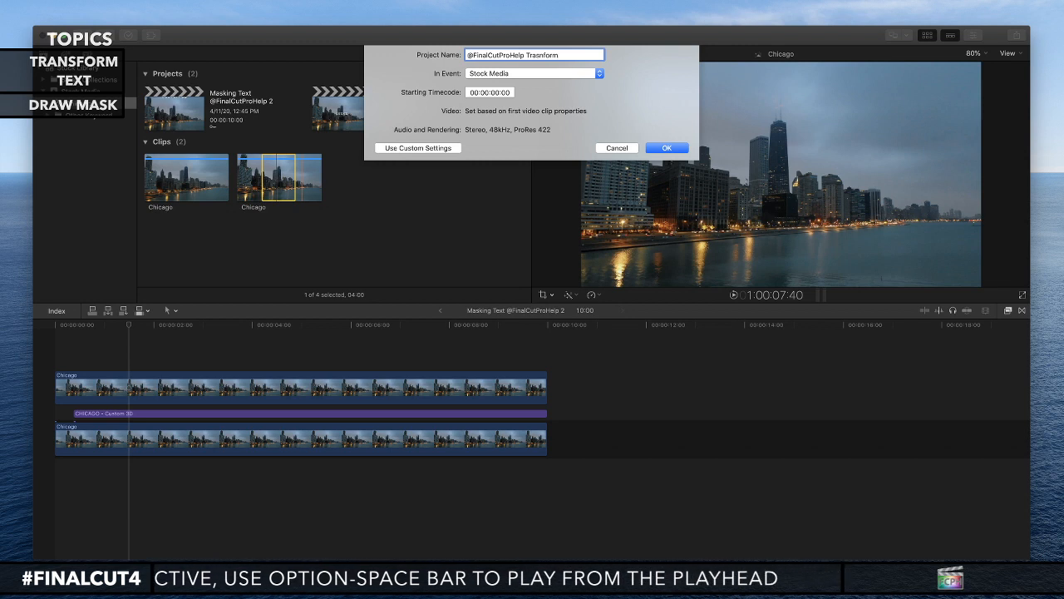
{"action": "key", "text": "Return"}
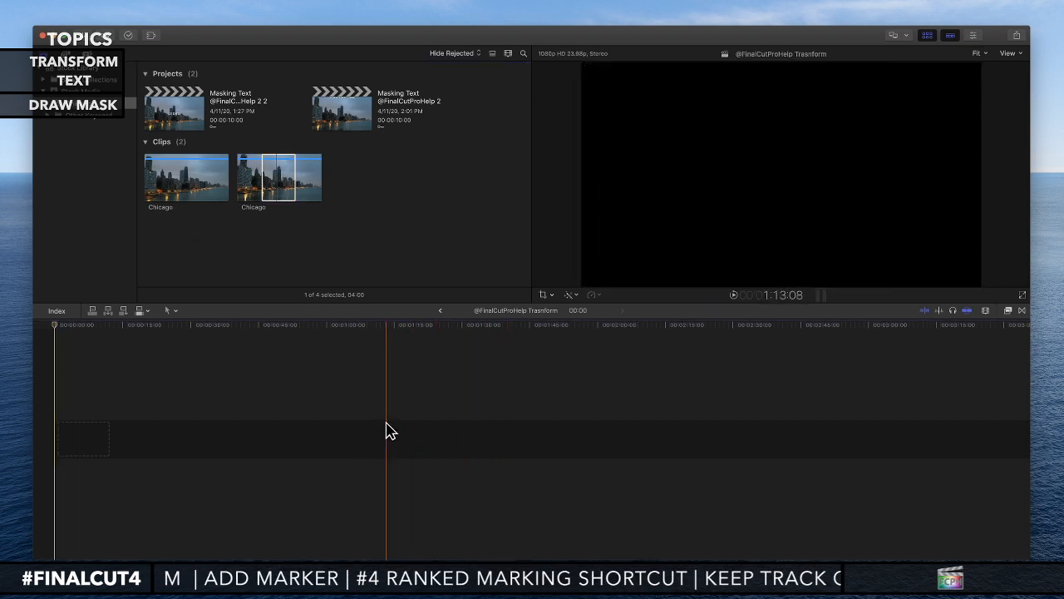
- Add the marked Chicago range to the empty timeline with 1080p HD, 1920x1080, 23.98p project settings, and fit the clip to the timeline
{"action": "left_click_drag", "start_coordinate": [278, 174], "coordinate": [188, 446]}
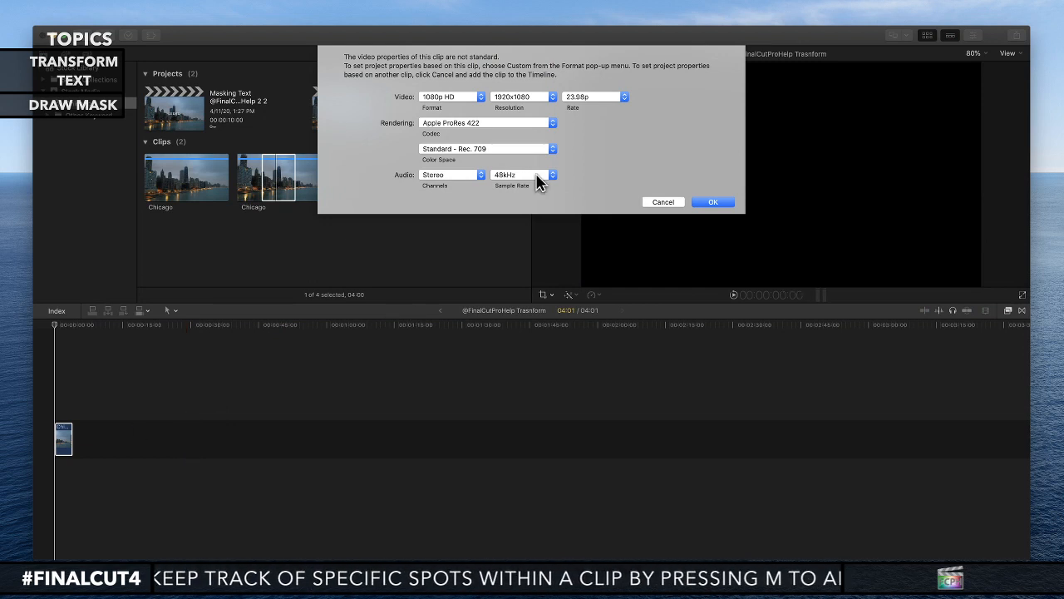
{"action": "left_click", "coordinate": [725, 204]}
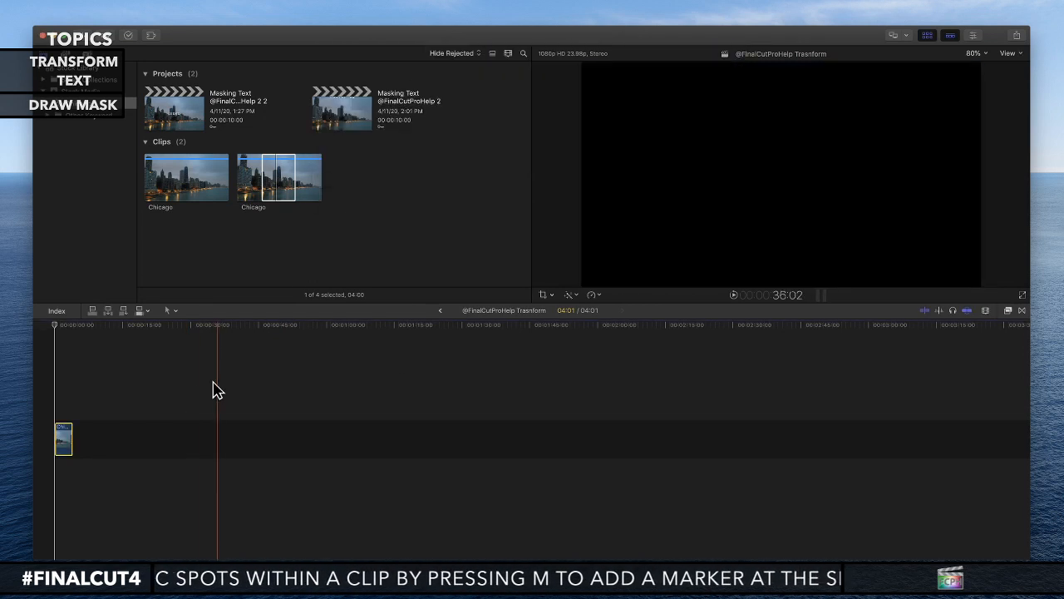
{"action": "left_click", "coordinate": [200, 431]}
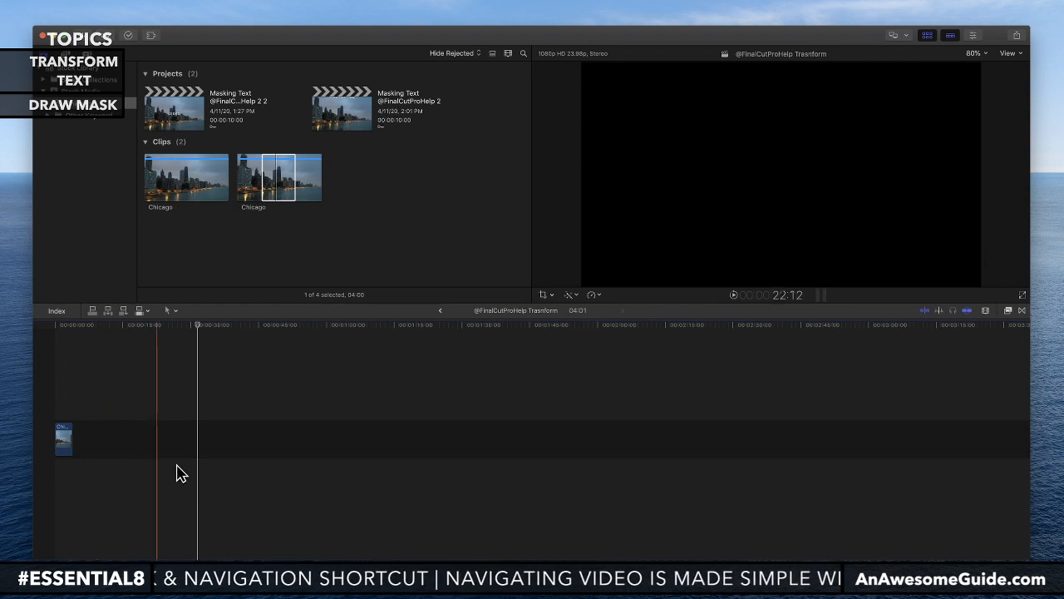
{"action": "key", "text": "shift+z"}
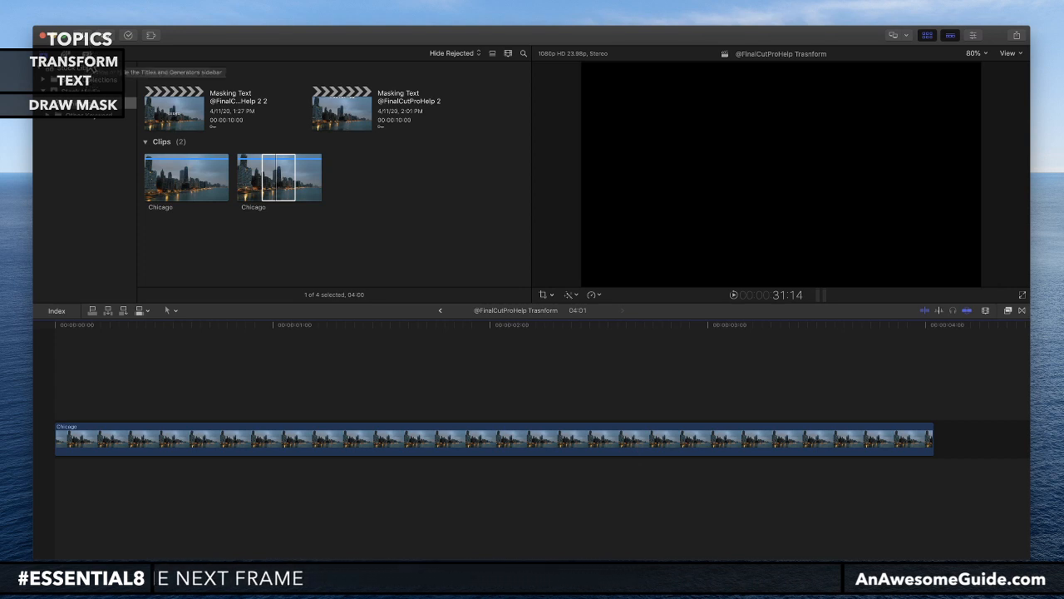
- Add the Custom 3D title from the 3D titles as a connected clip above the start of the Chicago clip
{"action": "left_click", "coordinate": [88, 56]}
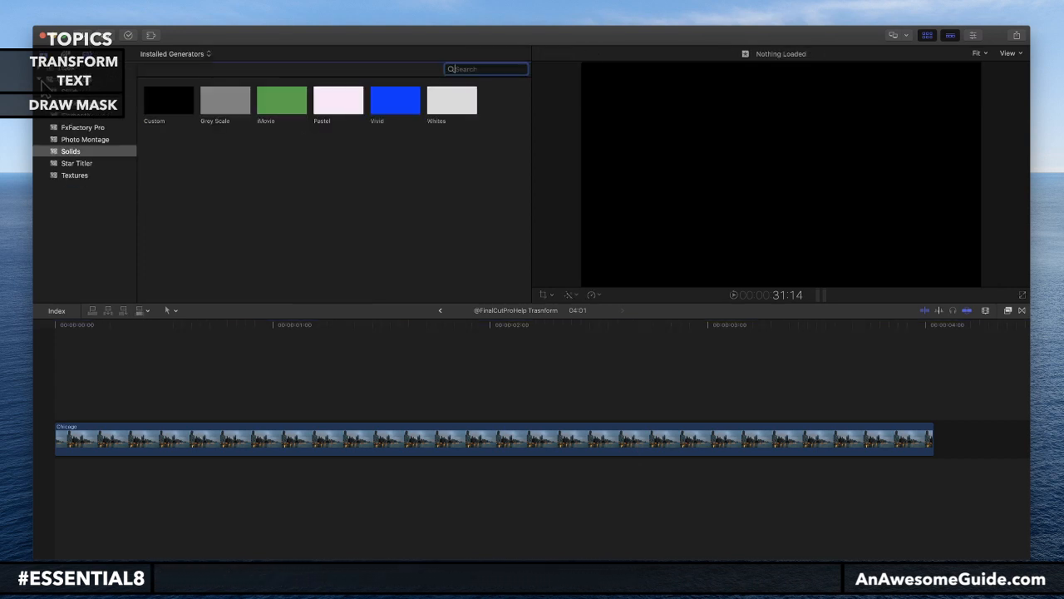
{"action": "left_click", "coordinate": [39, 71]}
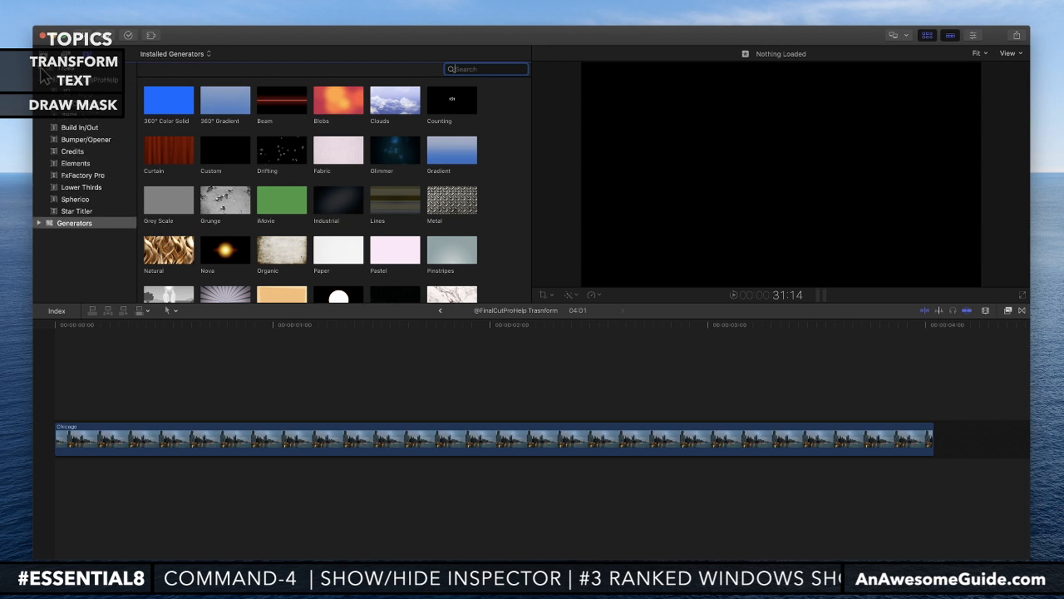
{"action": "left_click", "coordinate": [68, 93]}
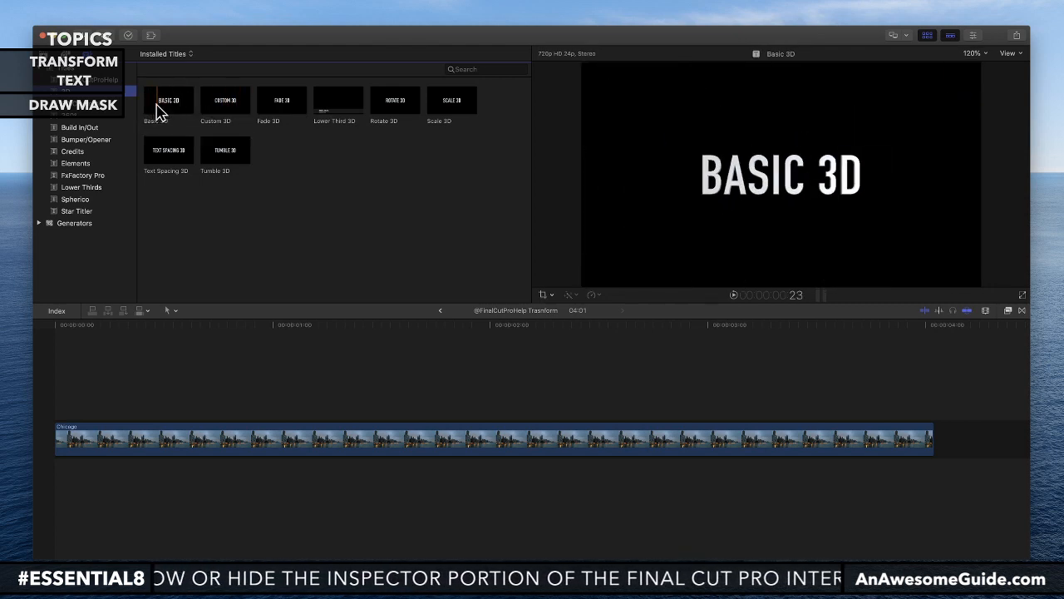
{"action": "left_click", "coordinate": [221, 115]}
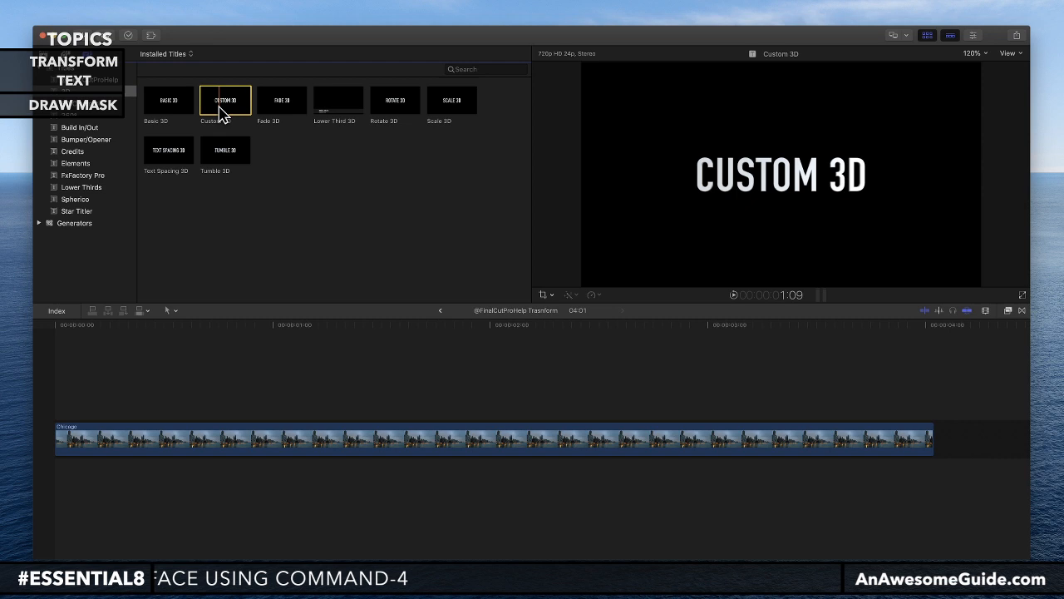
{"action": "left_click_drag", "start_coordinate": [221, 108], "coordinate": [63, 418]}
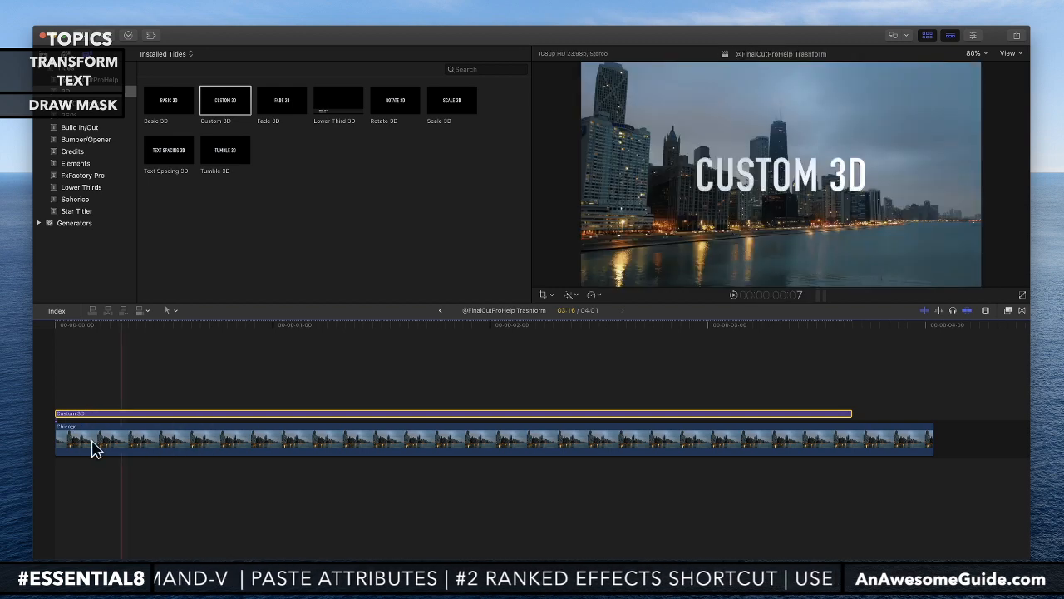
- Extend the end of the Custom 3D title to match the end of the Chicago clip
{"action": "key", "text": "alt+super+s"}
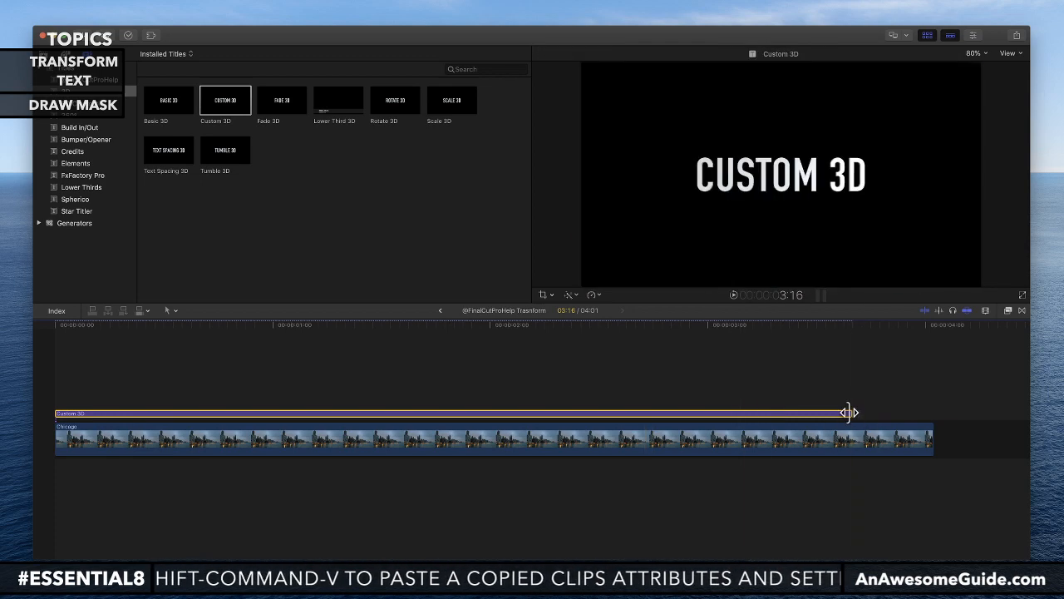
{"action": "left_click_drag", "start_coordinate": [849, 413], "coordinate": [380, 411]}
{"action": "scroll", "coordinate": [214, 411], "scroll_direction": "left", "scroll_amount": 5}
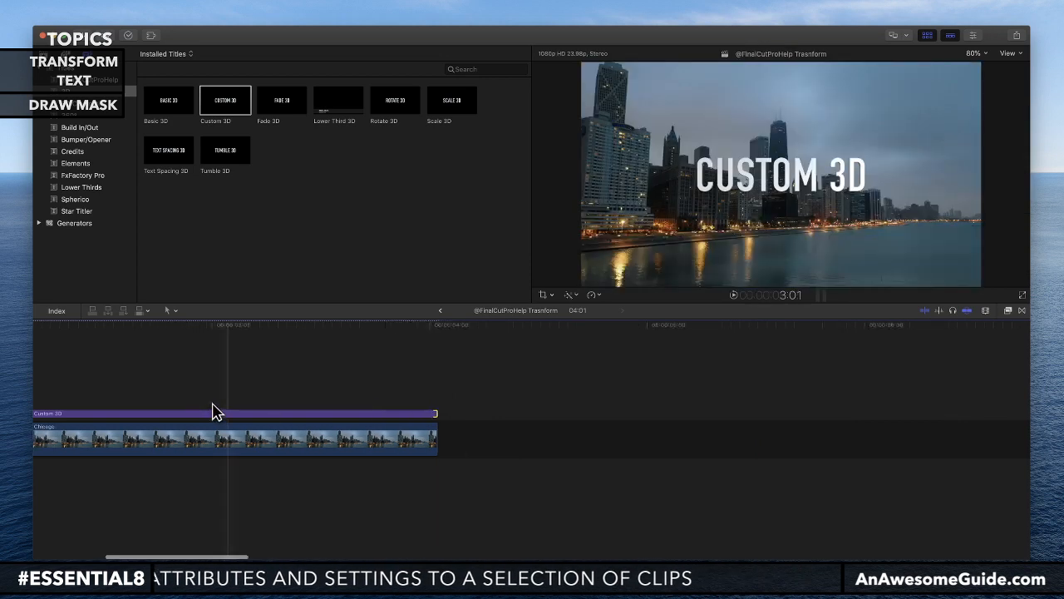
{"action": "scroll", "coordinate": [214, 410], "scroll_direction": "left", "scroll_amount": 5}
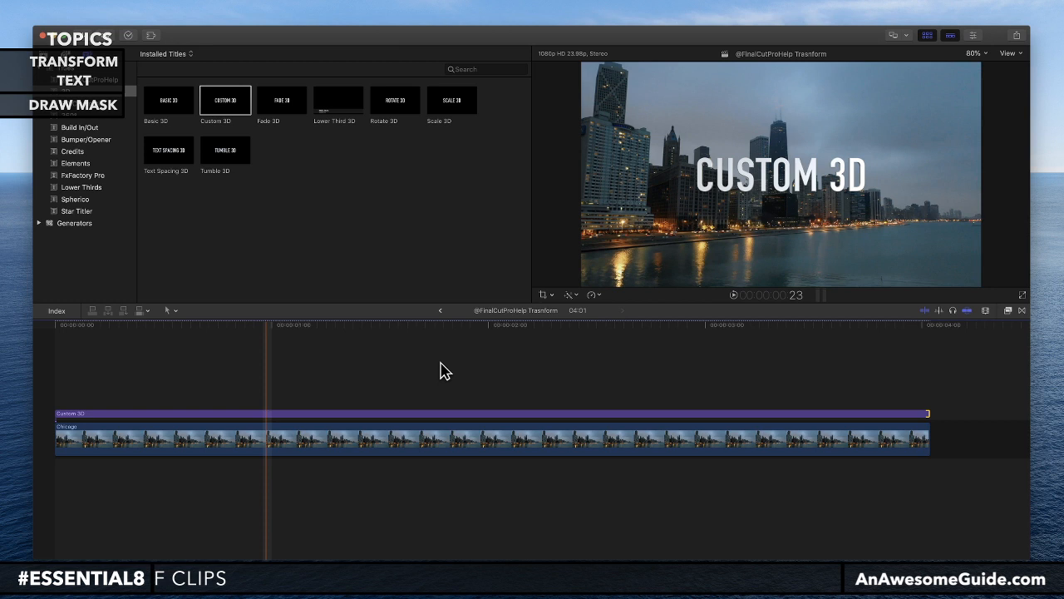
- Park the playhead at 2:01, select the Custom 3D title and show its Info inspector
{"action": "left_click", "coordinate": [506, 327]}
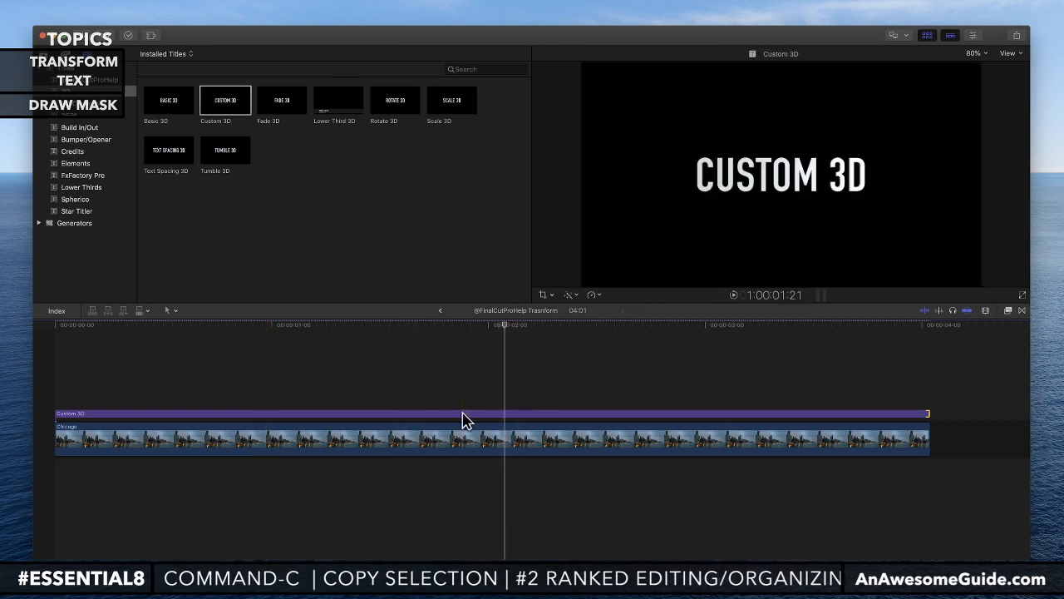
{"action": "left_click", "coordinate": [463, 413]}
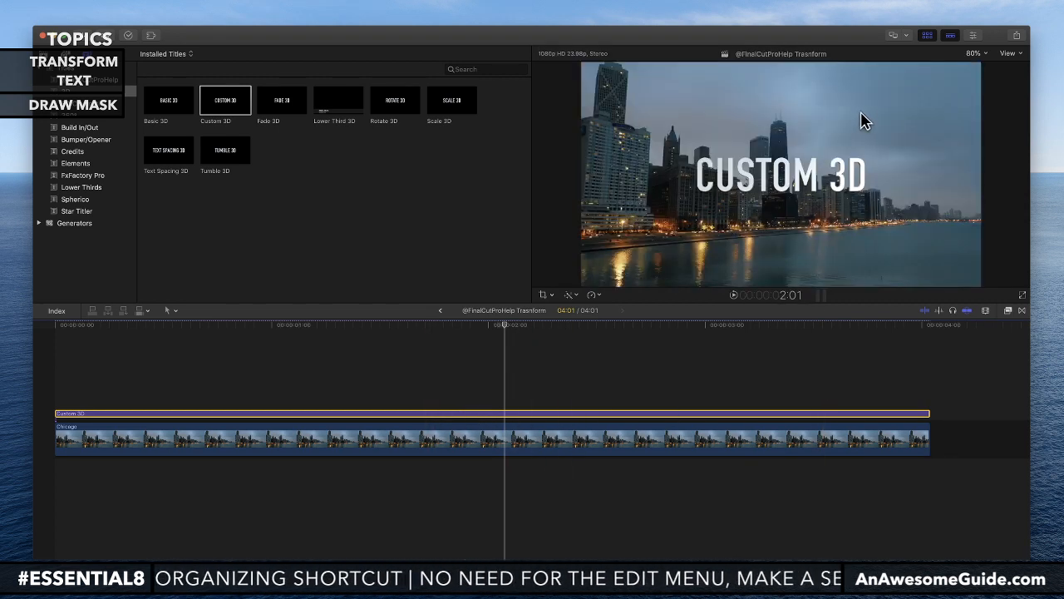
{"action": "left_click", "coordinate": [966, 40]}
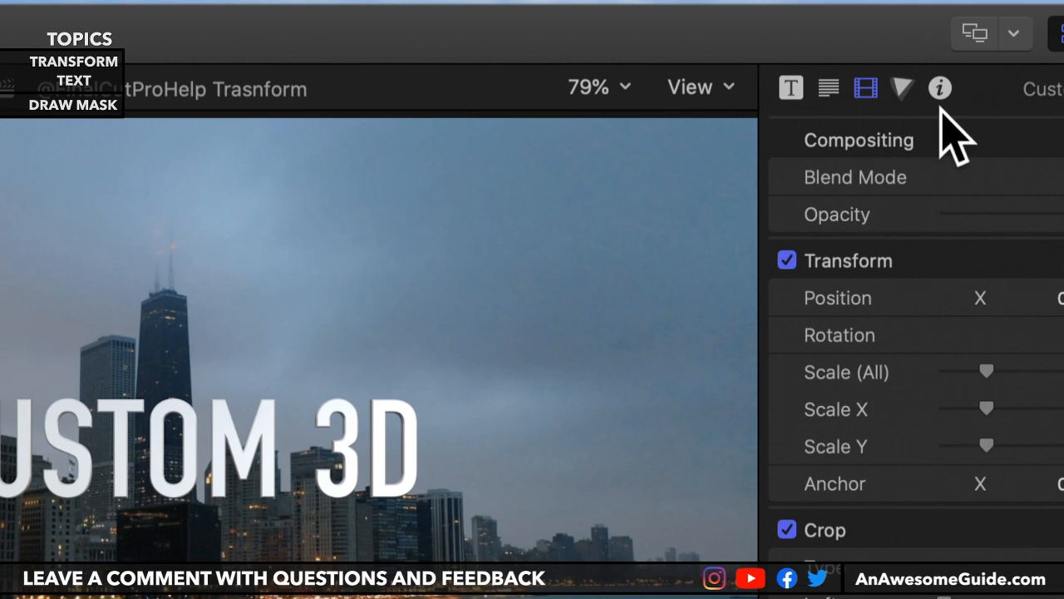
{"action": "left_click", "coordinate": [941, 87]}
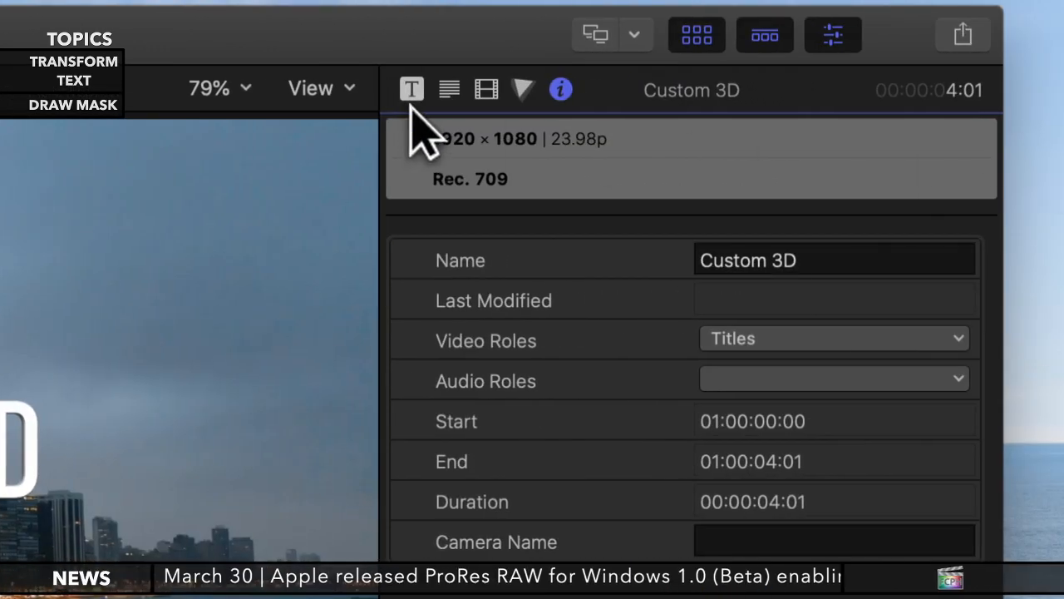
- Reduce the Custom 3D title's text size to 193
{"action": "left_click", "coordinate": [411, 89]}
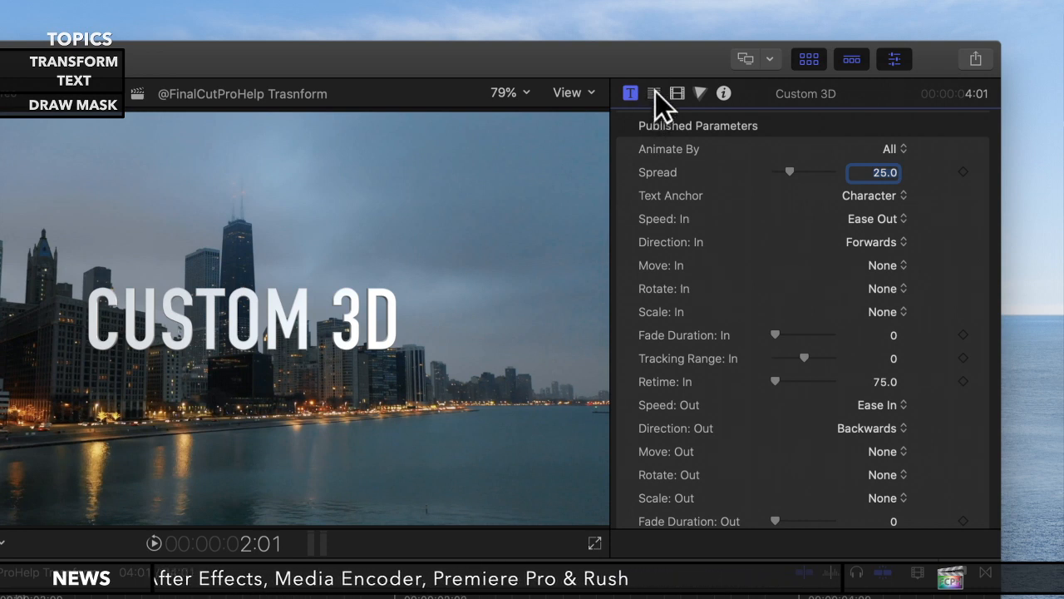
{"action": "left_click", "coordinate": [655, 94]}
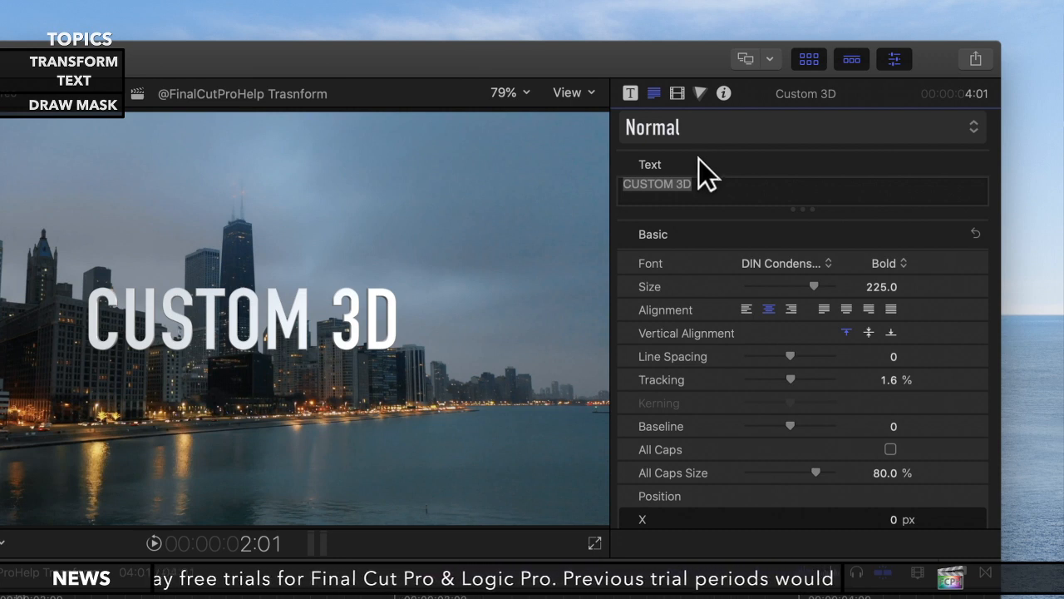
{"action": "scroll", "coordinate": [699, 159], "scroll_direction": "down", "scroll_amount": 2}
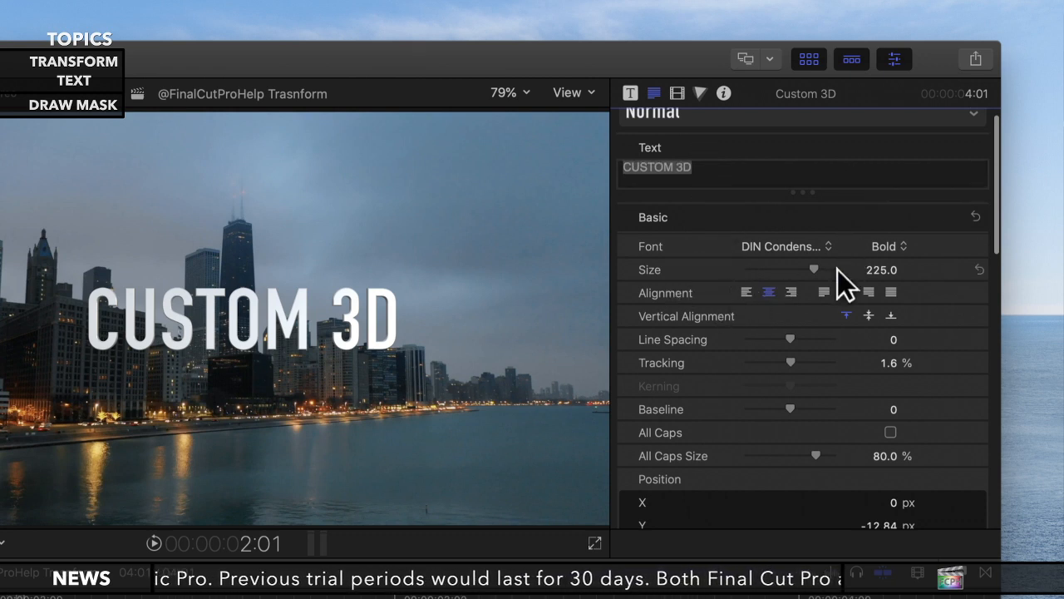
{"action": "mouse_move", "coordinate": [815, 269]}
{"action": "left_mouse_down"}
{"action": "mouse_move", "coordinate": [794, 269]}
{"action": "mouse_move", "coordinate": [805, 268]}
{"action": "left_mouse_up"}
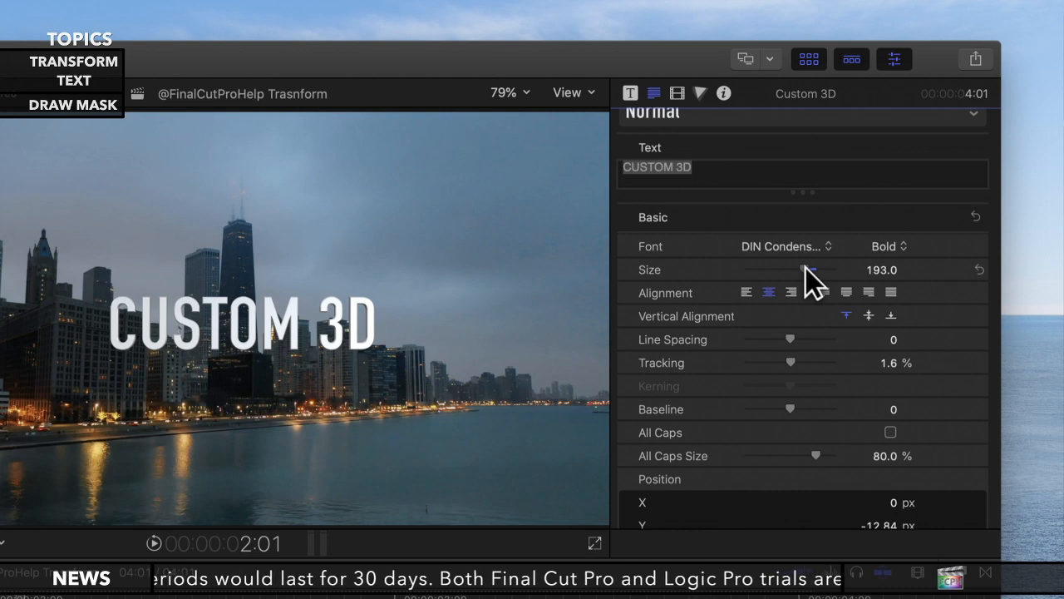
- Replace the title's text with CHICAGO
{"action": "left_click", "coordinate": [657, 165]}
{"action": "left_click_drag", "start_coordinate": [717, 170], "coordinate": [615, 165]}
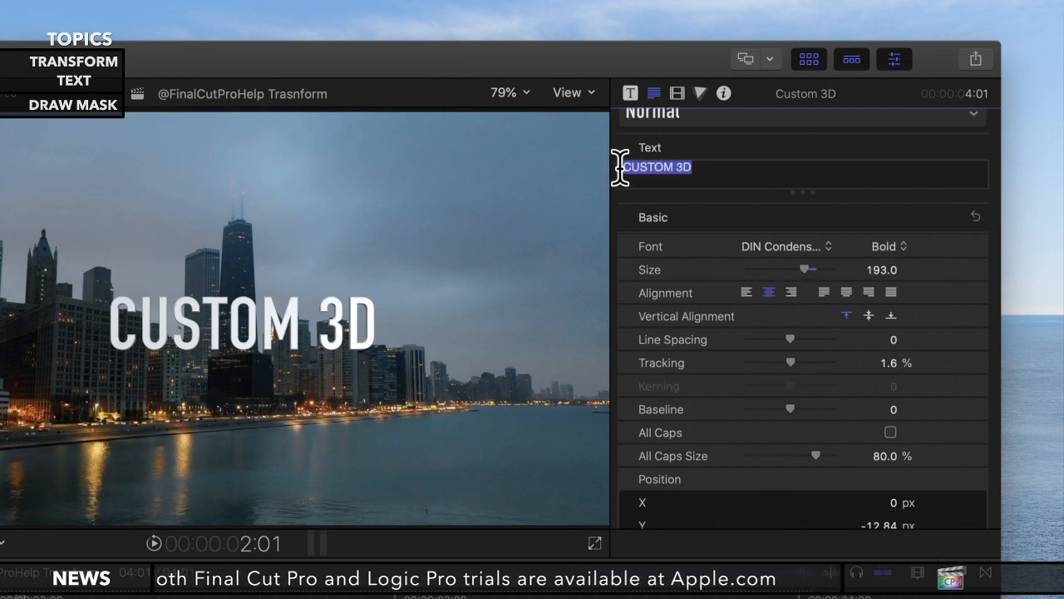
{"action": "type", "text": "CHIC"}
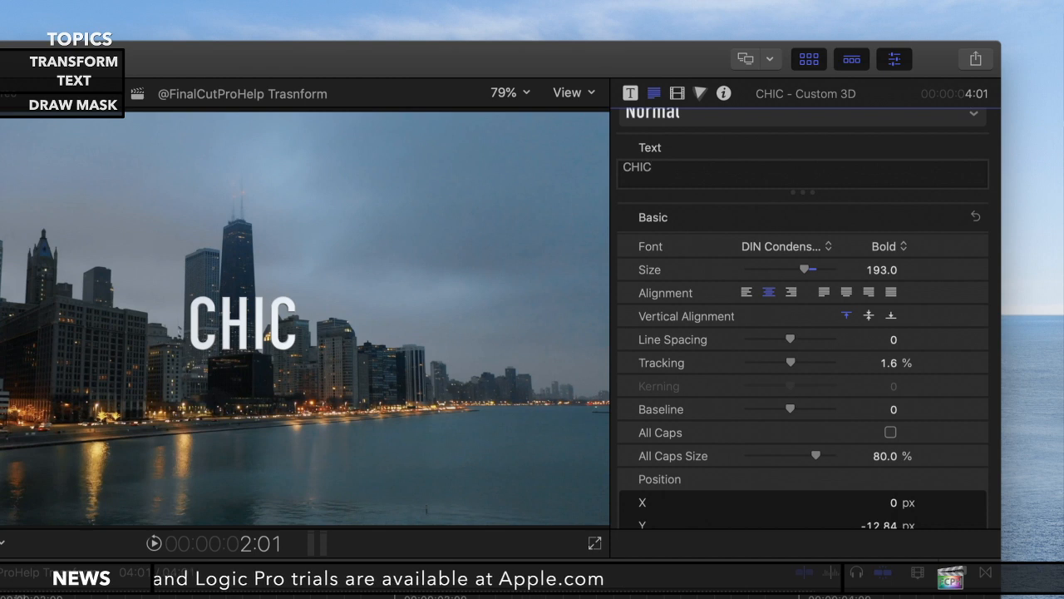
{"action": "type", "text": "AGO"}
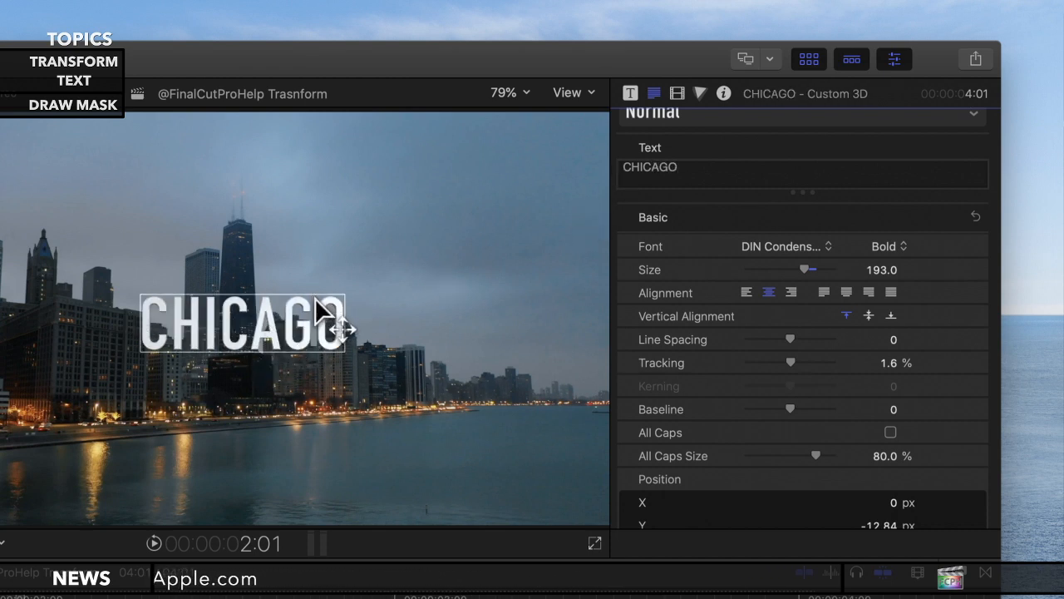
- Reposition the CHICAGO text over the buildings at about X 130.58 px and Y 52.15 px
{"action": "scroll", "coordinate": [690, 250], "scroll_direction": "down", "scroll_amount": 3}
{"action": "scroll", "coordinate": [690, 250], "scroll_direction": "down", "scroll_amount": 6}
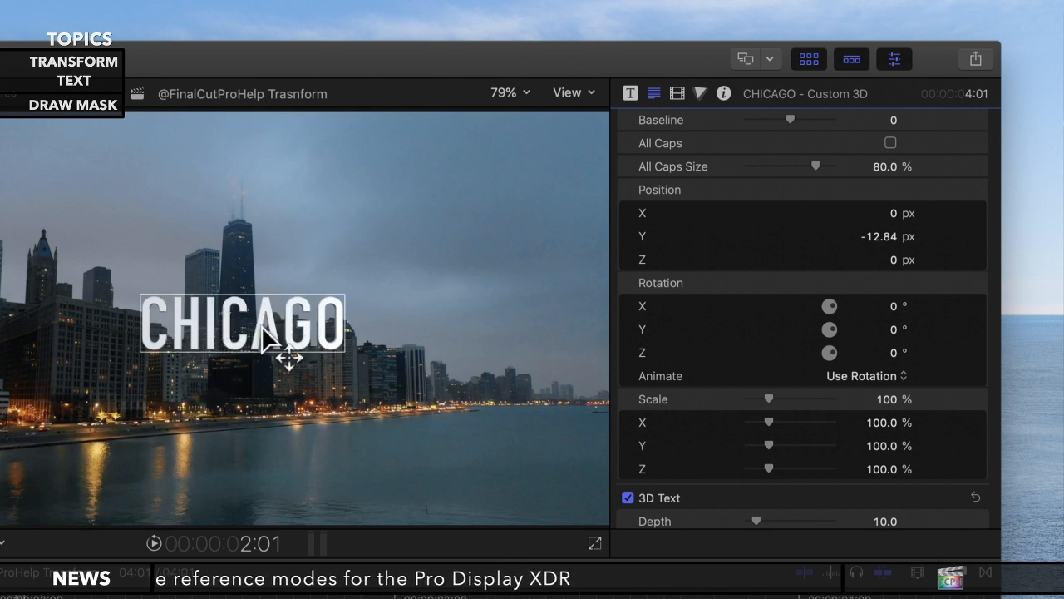
{"action": "left_click_drag", "start_coordinate": [271, 334], "coordinate": [222, 301]}
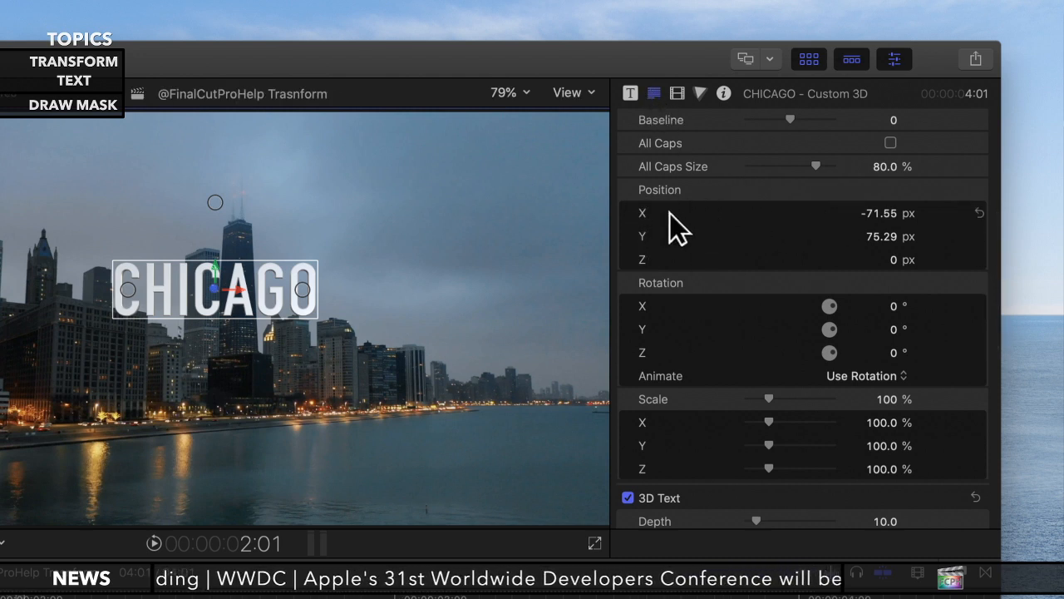
{"action": "left_click", "coordinate": [678, 95]}
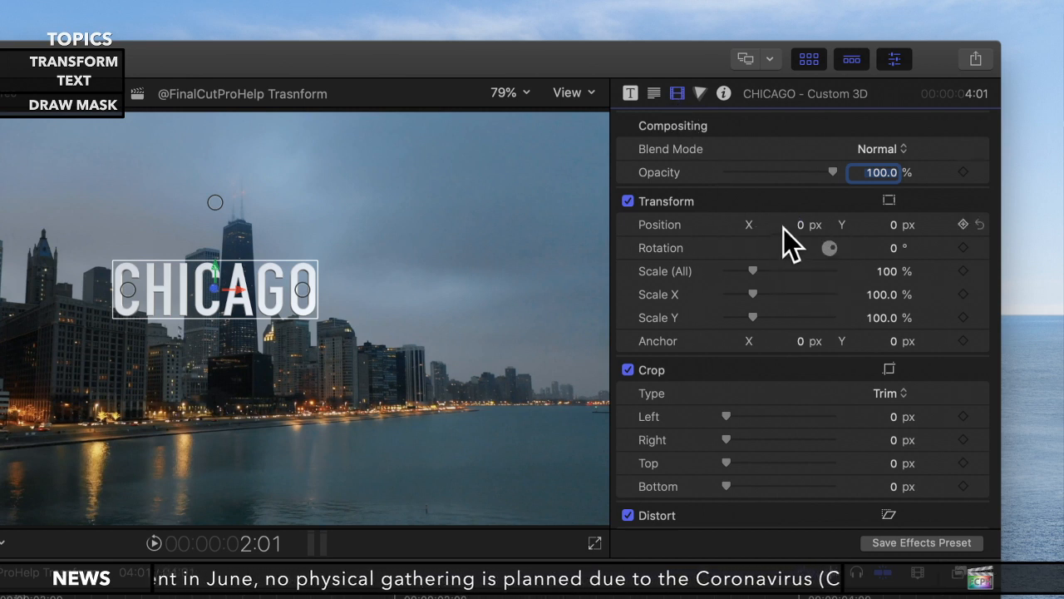
{"action": "left_click", "coordinate": [653, 94]}
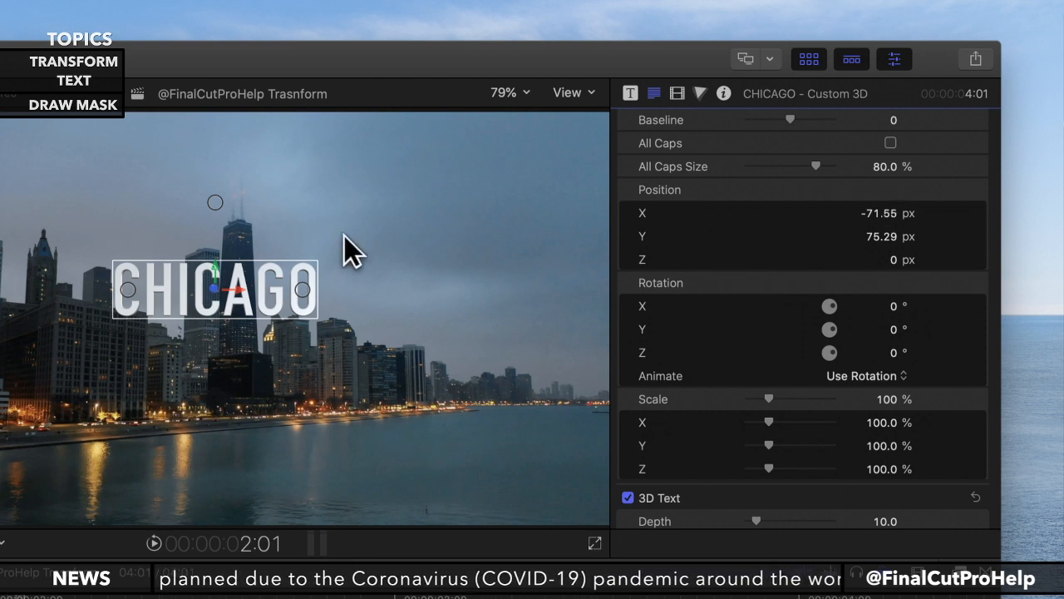
{"action": "left_click_drag", "start_coordinate": [261, 298], "coordinate": [319, 309]}
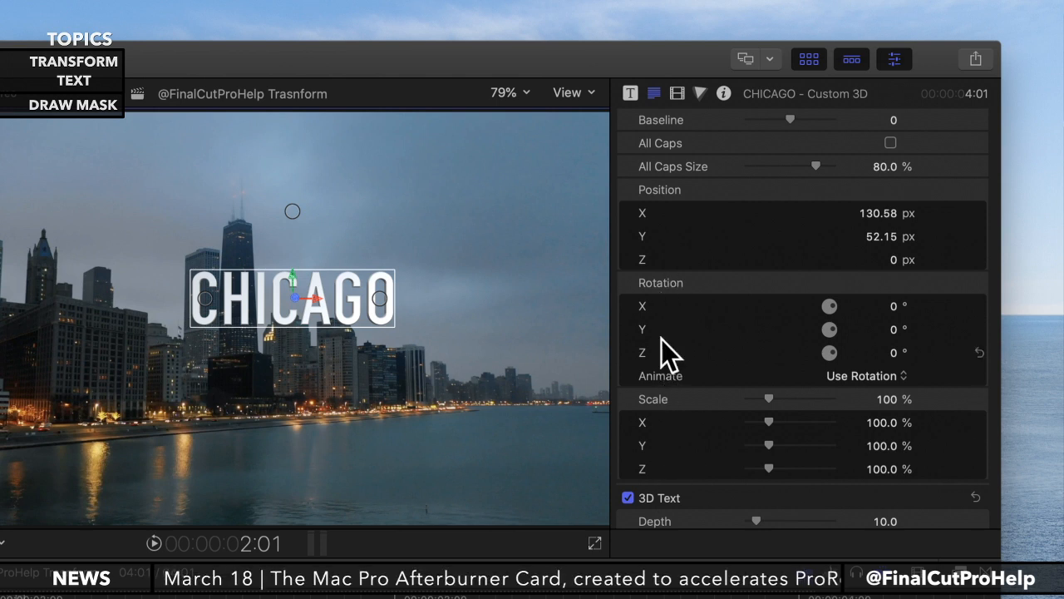
- Rotate the CHICAGO text about 16.6° around Y and place it along the shoreline at about X -27.59, Y -190.54 and Z 47.06 px
{"action": "scroll", "coordinate": [681, 324], "scroll_direction": "down", "scroll_amount": 1}
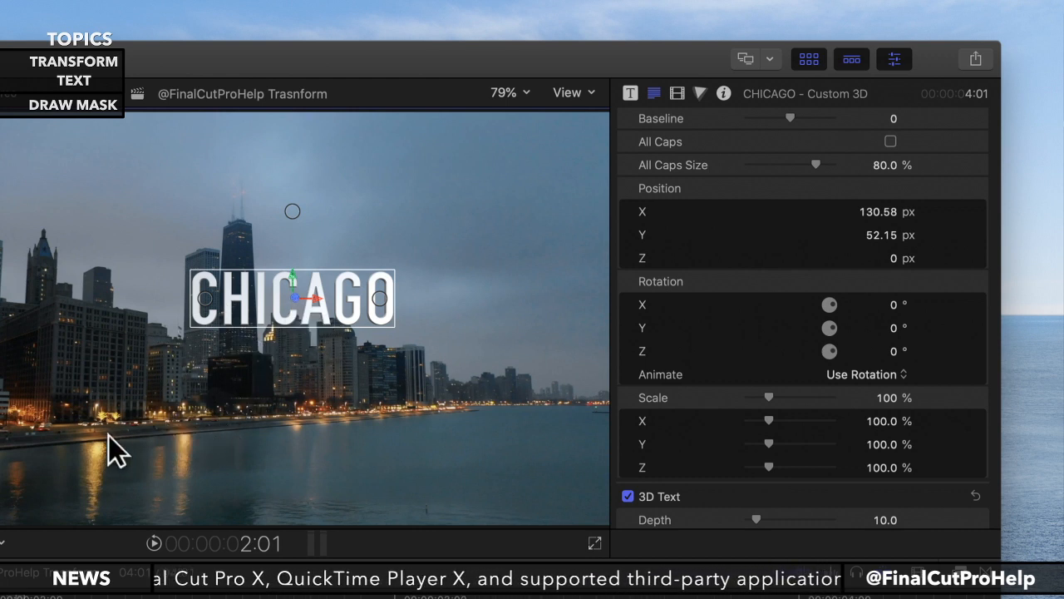
{"action": "left_click_drag", "start_coordinate": [208, 300], "coordinate": [217, 302]}
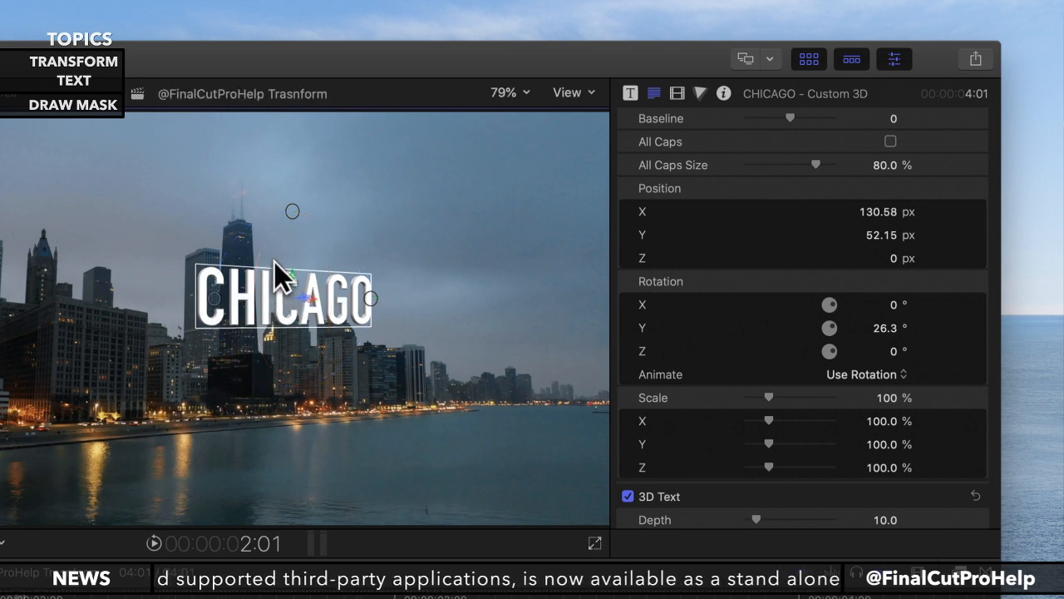
{"action": "left_click_drag", "start_coordinate": [293, 304], "coordinate": [287, 379]}
{"action": "left_click_drag", "start_coordinate": [212, 401], "coordinate": [209, 402]}
{"action": "left_click_drag", "start_coordinate": [291, 393], "coordinate": [290, 384]}
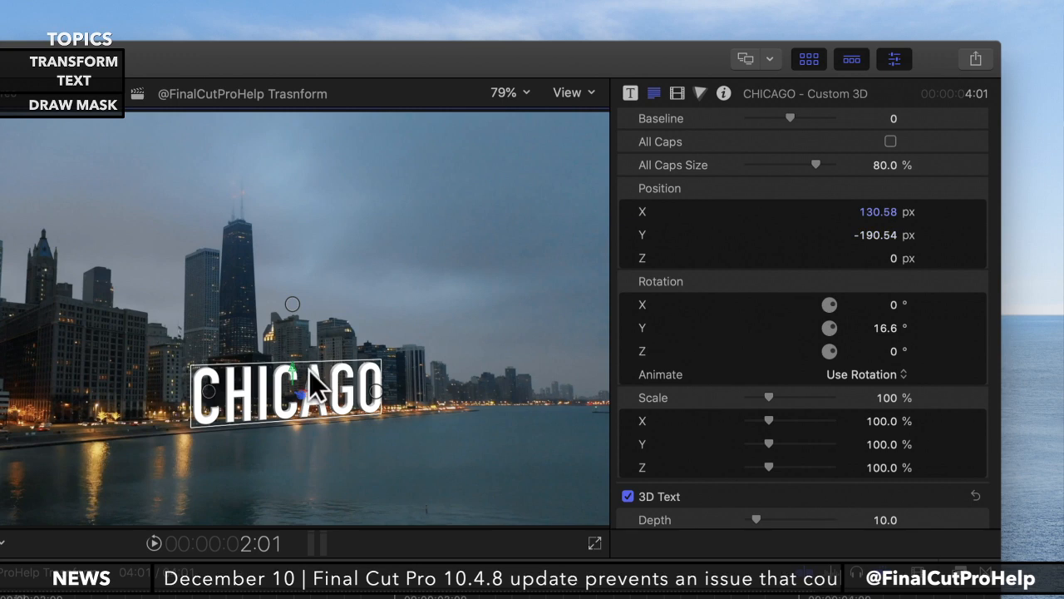
{"action": "left_click_drag", "start_coordinate": [315, 389], "coordinate": [254, 394]}
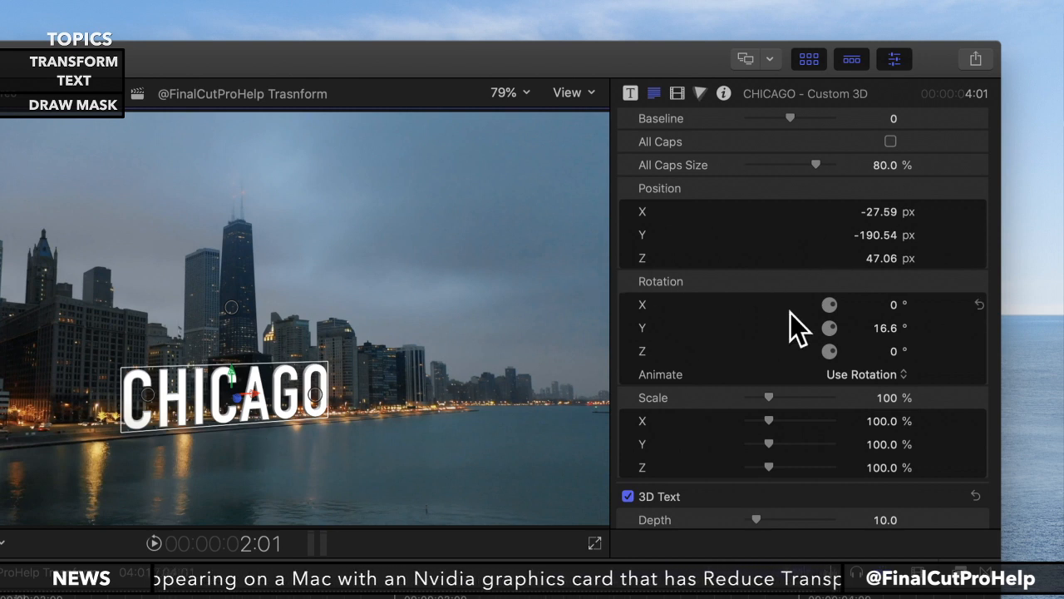
- Set the CHICAGO text's Y rotation to 16.8°
{"action": "mouse_move", "coordinate": [885, 328]}
{"action": "left_mouse_down"}
{"action": "mouse_move", "coordinate": [885, 316]}
{"action": "mouse_move", "coordinate": [885, 326]}
{"action": "left_mouse_up"}
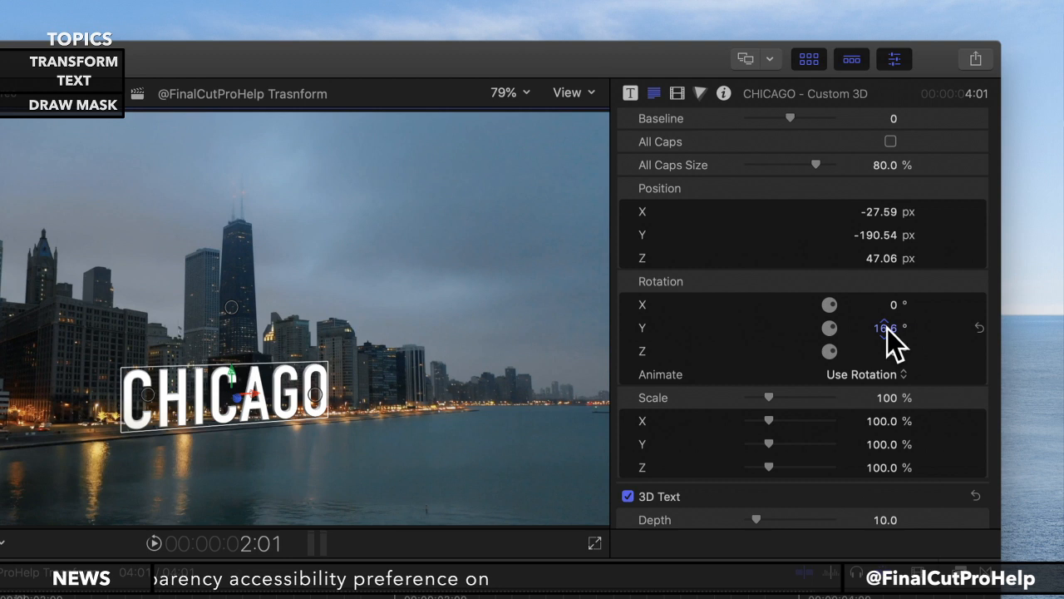
{"action": "left_click", "coordinate": [881, 329]}
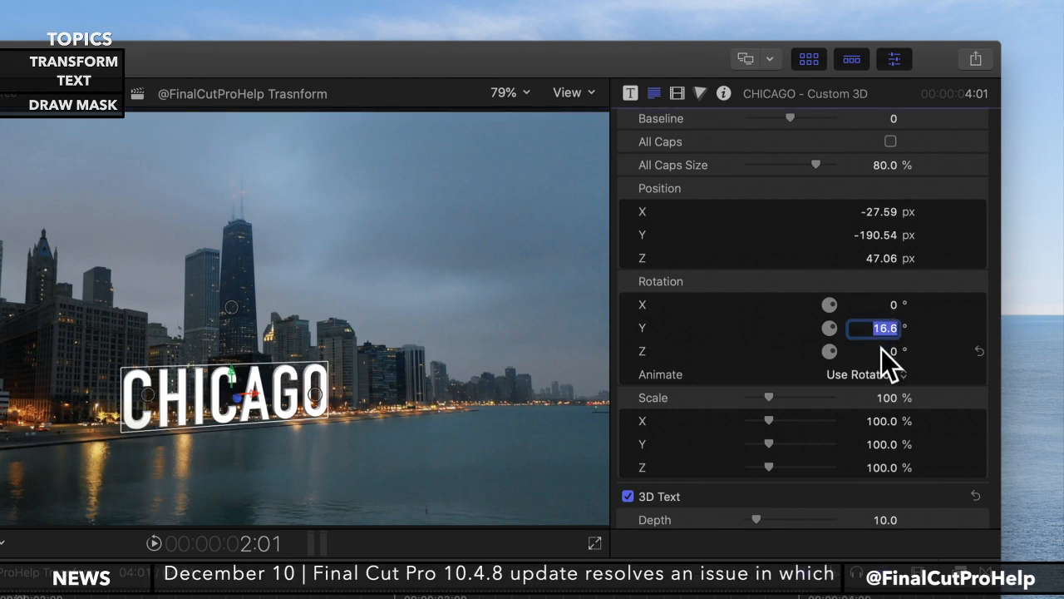
{"action": "type", "text": "16.8"}
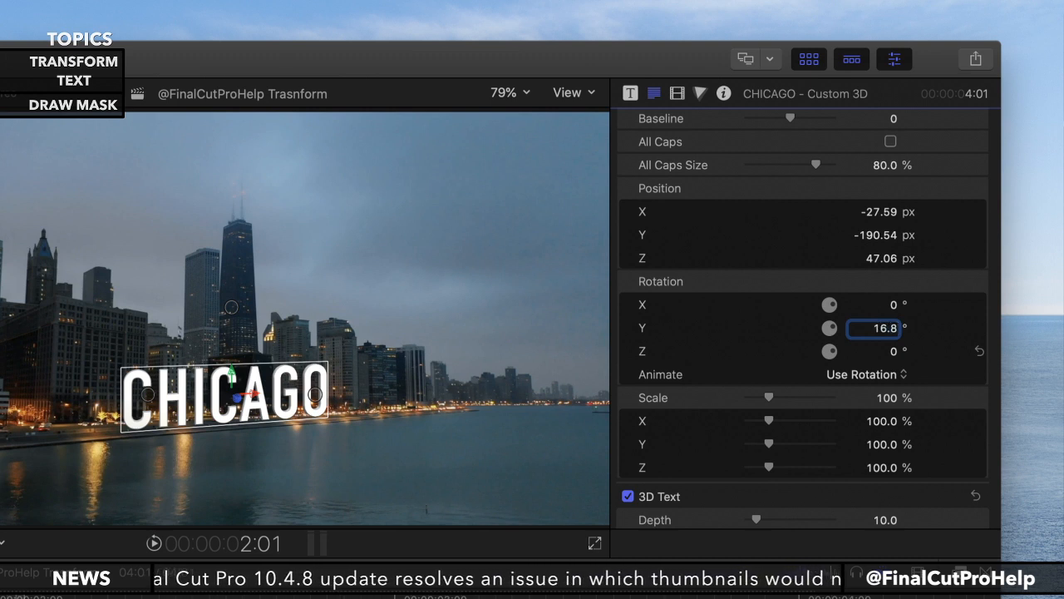
{"action": "key", "text": "Return"}
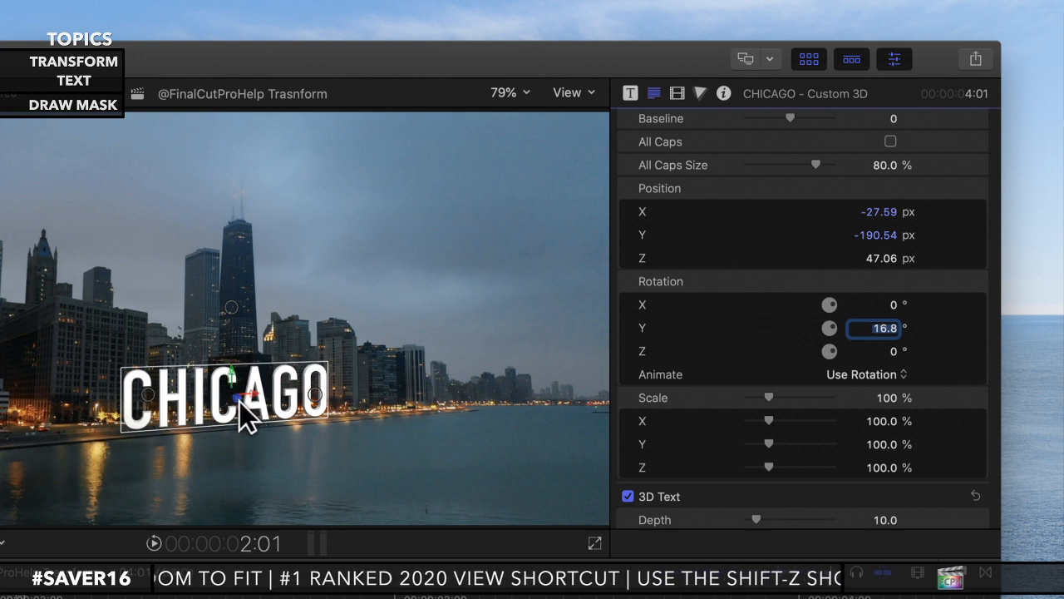
- Try moving the CHICAGO text back in depth to about X -96.83 and Z -182.27 px, and undo the move
{"action": "left_click_drag", "start_coordinate": [239, 400], "coordinate": [146, 168]}
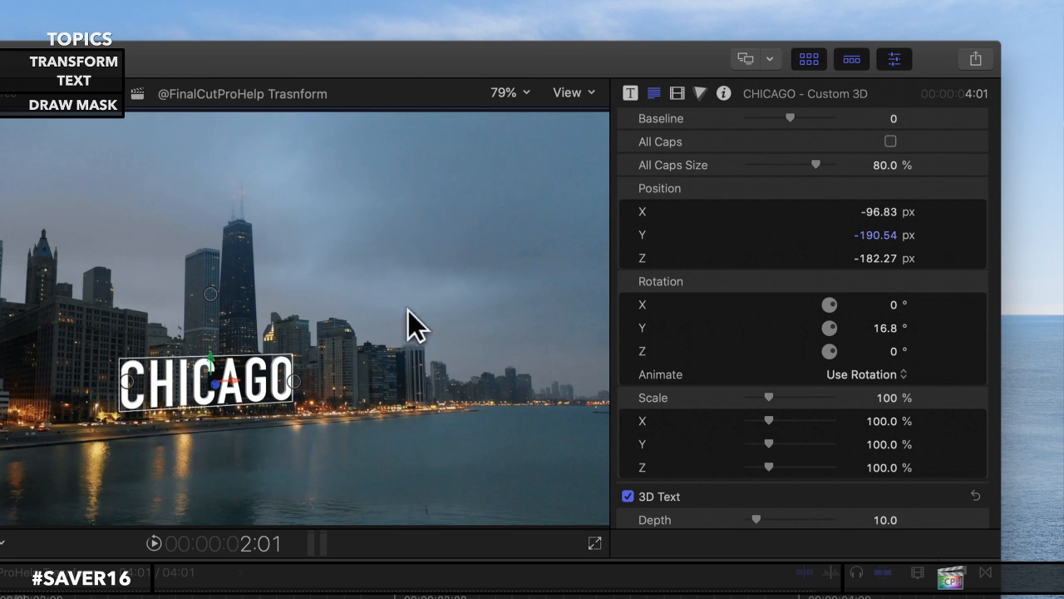
{"action": "key", "text": "super+z"}
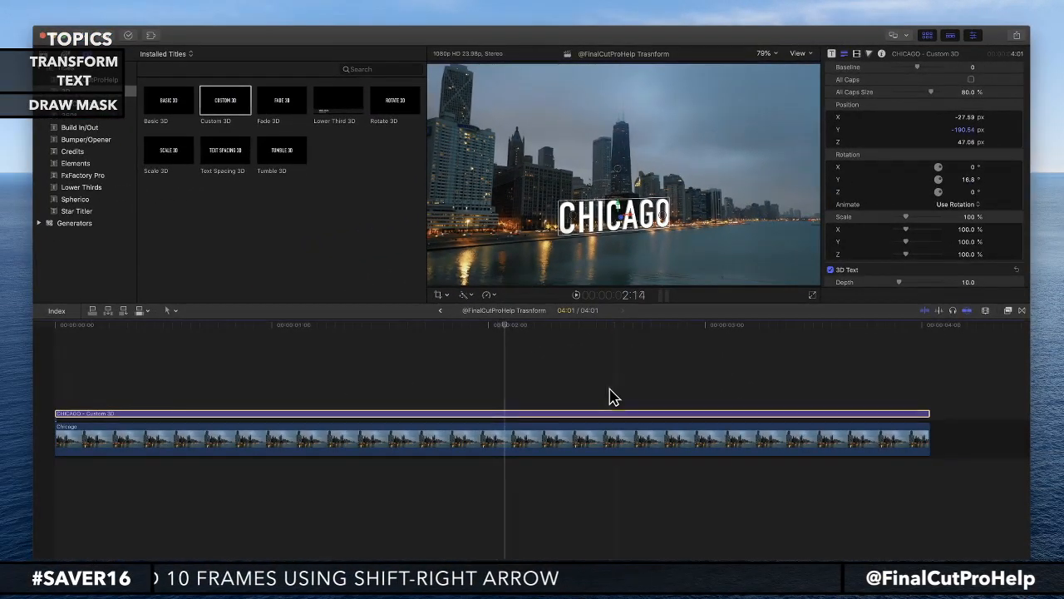
- Duplicate the Chicago clip as a connected clip above the CHICAGO title, aligned with the start of the original
{"action": "left_click", "coordinate": [537, 376]}
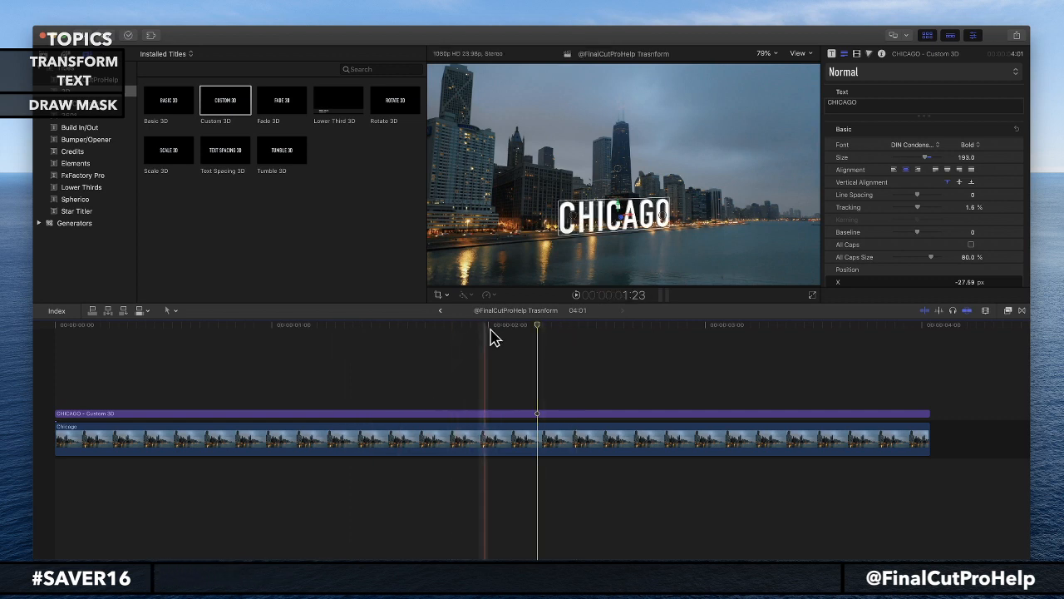
{"action": "left_click", "coordinate": [449, 327]}
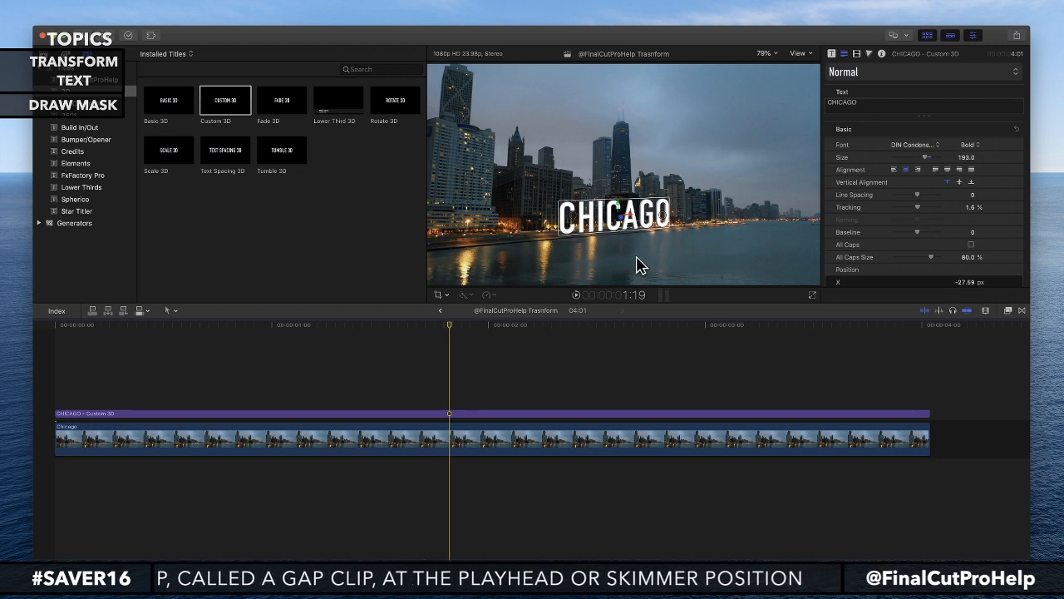
{"action": "left_click", "coordinate": [349, 448]}
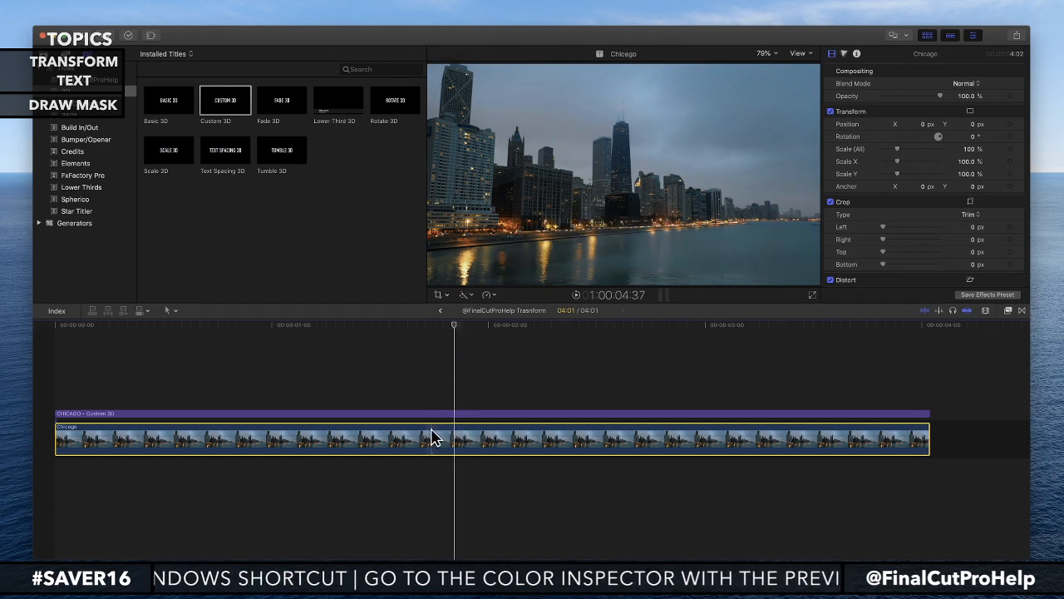
{"action": "left_click_drag", "start_coordinate": [461, 447], "coordinate": [454, 354]}
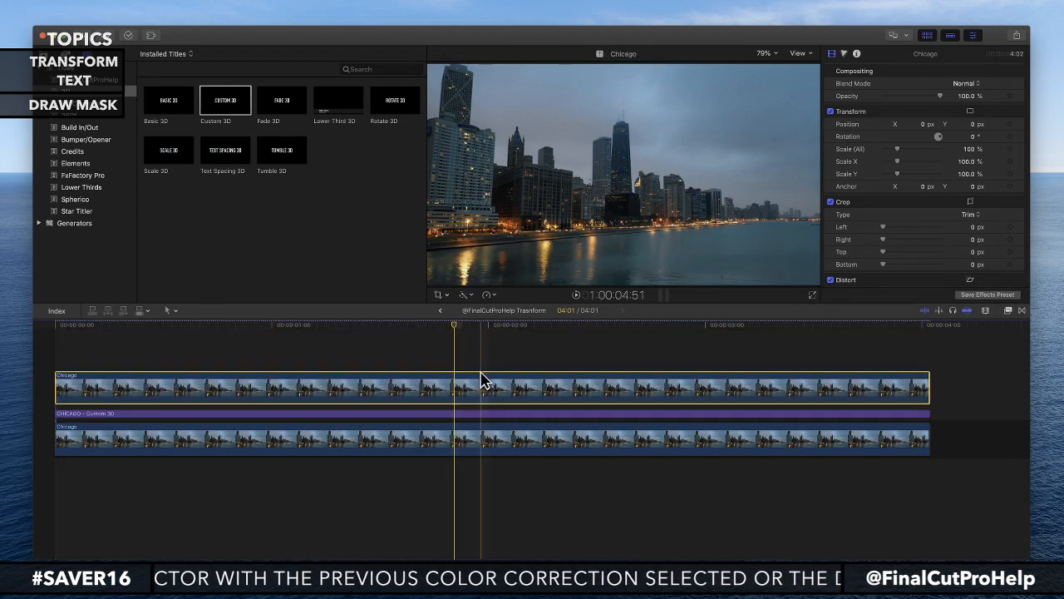
- Apply the Draw Mask effect from the Masks category to the upper Chicago clip
{"action": "left_click", "coordinate": [461, 366]}
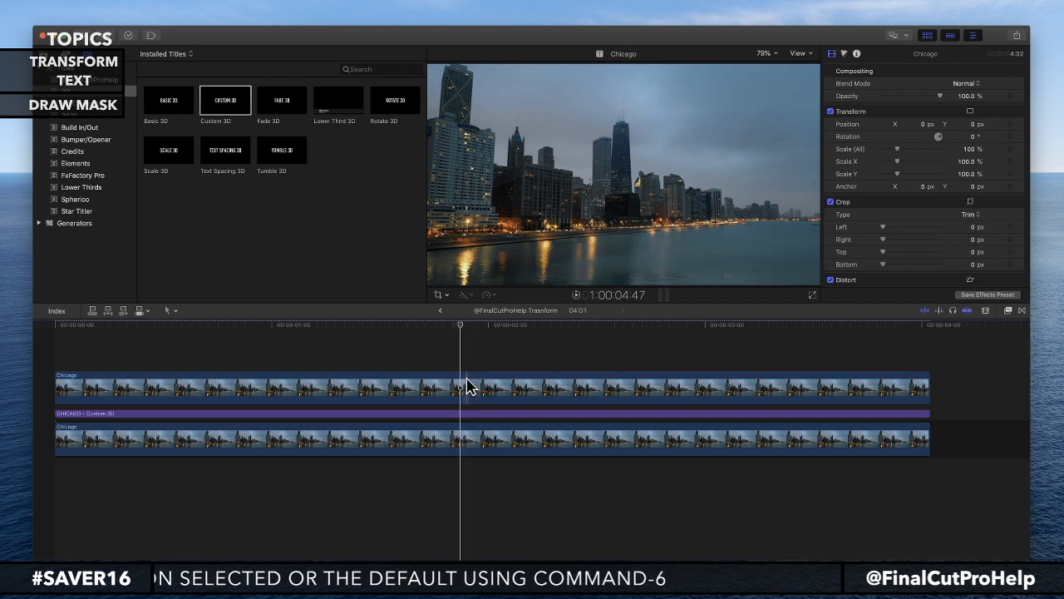
{"action": "left_click", "coordinate": [466, 385]}
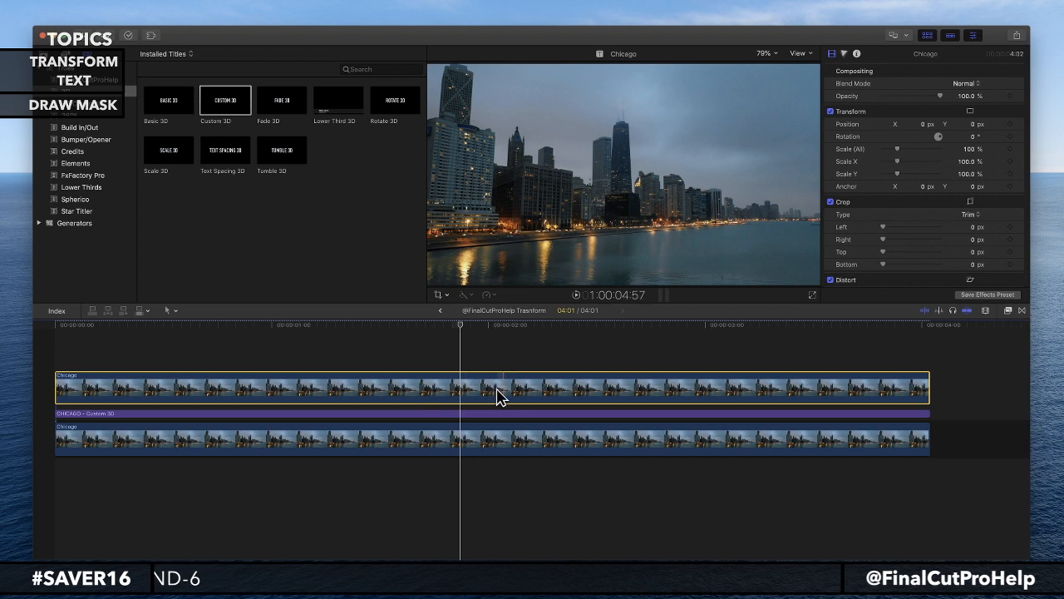
{"action": "left_click", "coordinate": [1008, 311]}
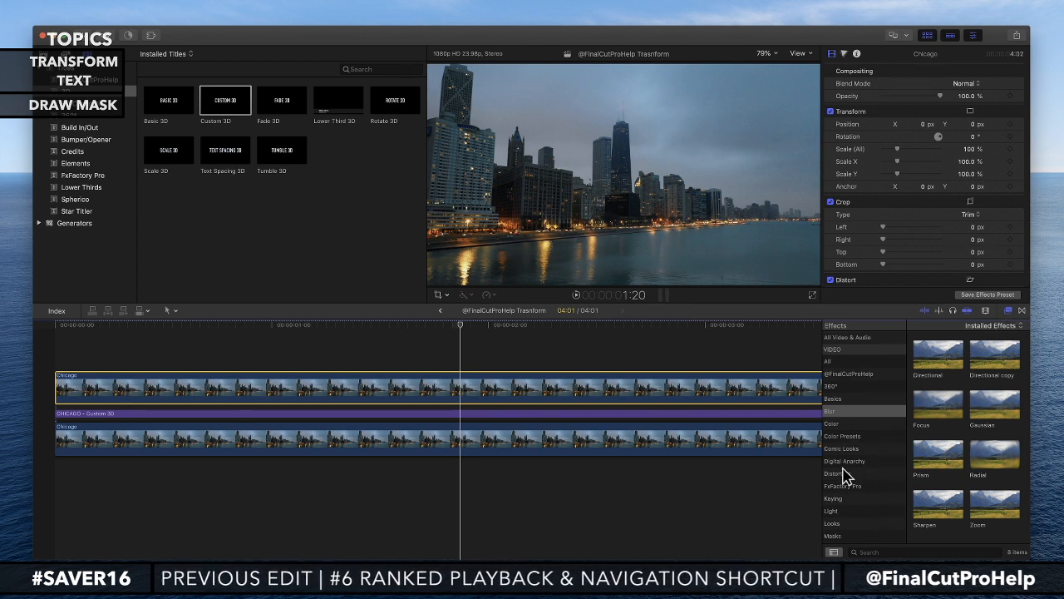
{"action": "left_click", "coordinate": [836, 537]}
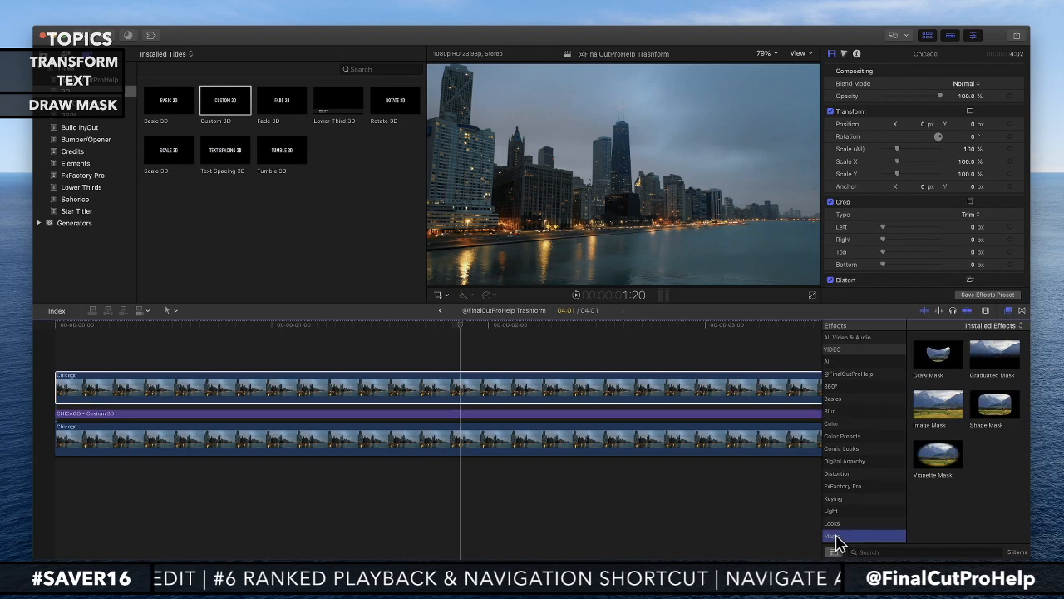
{"action": "mouse_move", "coordinate": [942, 356]}
{"action": "left_mouse_down"}
{"action": "mouse_move", "coordinate": [731, 397]}
{"action": "mouse_move", "coordinate": [425, 388]}
{"action": "mouse_move", "coordinate": [474, 390]}
{"action": "left_mouse_up"}
{"action": "left_click", "coordinate": [938, 361]}
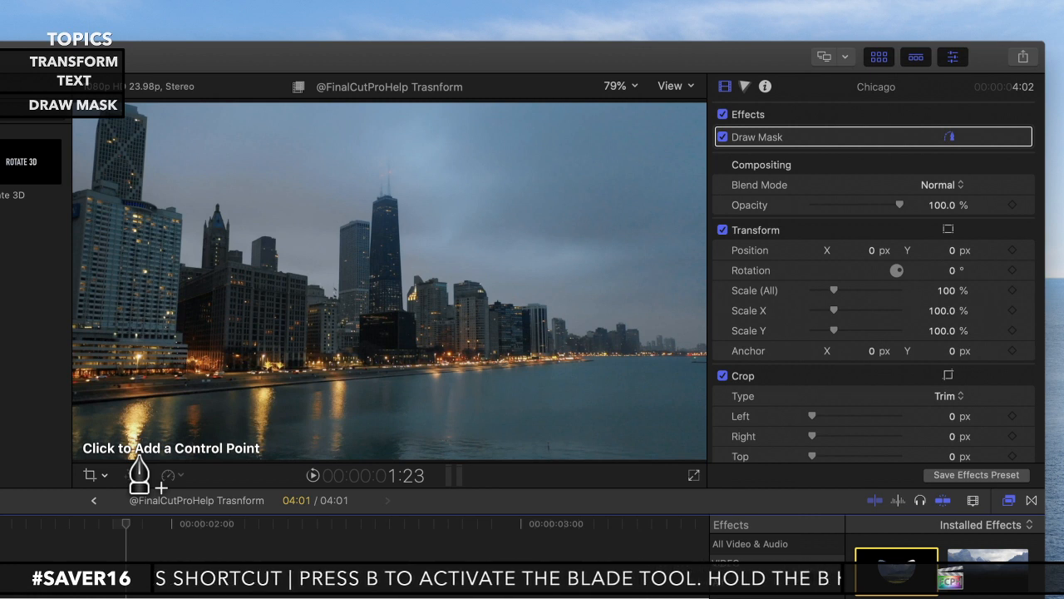
- Start the skyline mask with points along the water, then up beside the wide dark building to the tip of its spired tower
{"action": "left_click", "coordinate": [577, 373]}
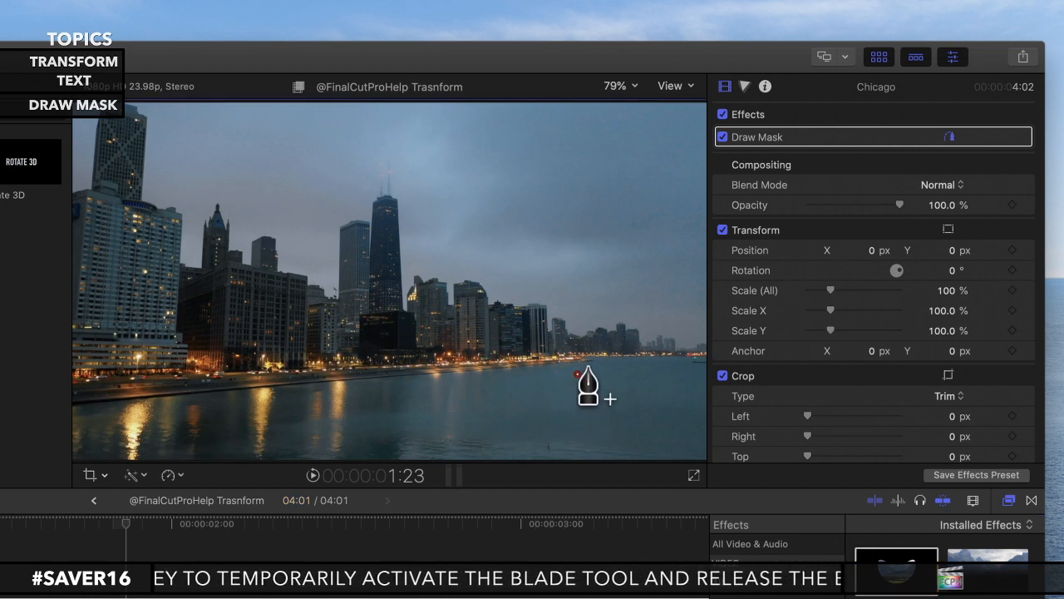
{"action": "left_click", "coordinate": [173, 417]}
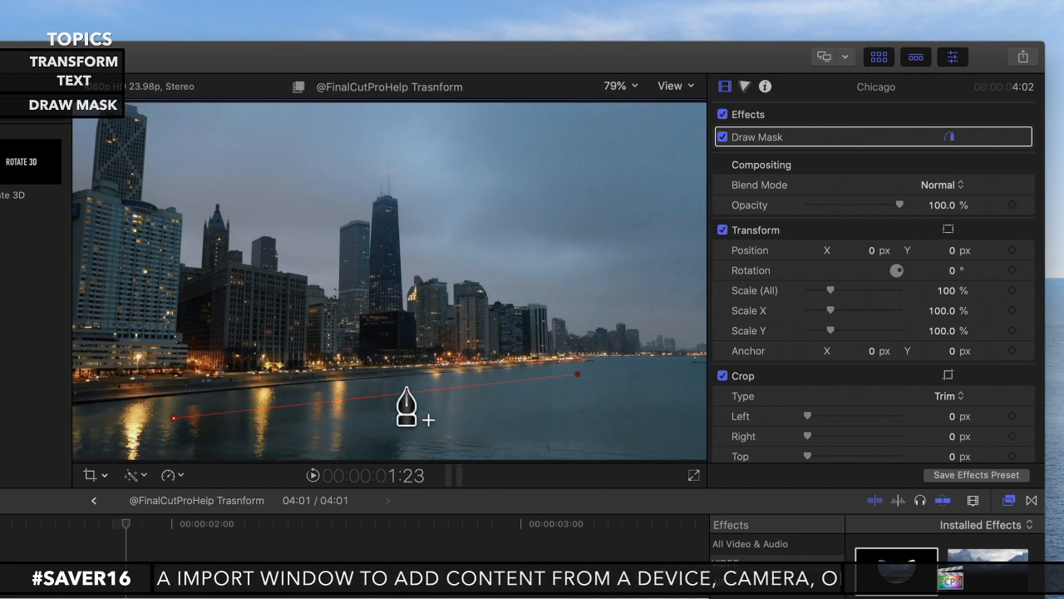
{"action": "left_click", "coordinate": [179, 266]}
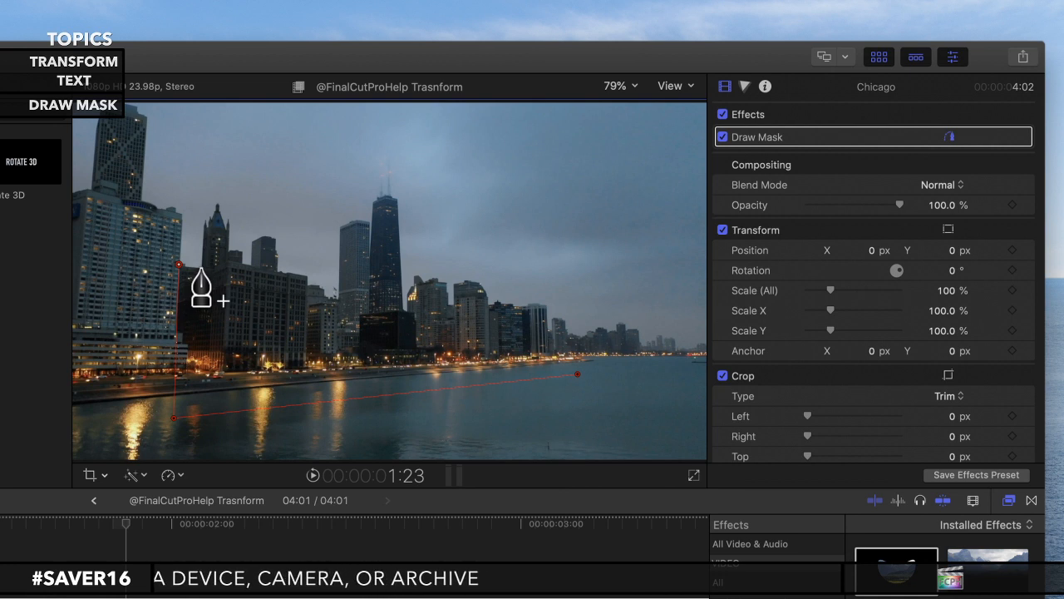
{"action": "left_click", "coordinate": [200, 268]}
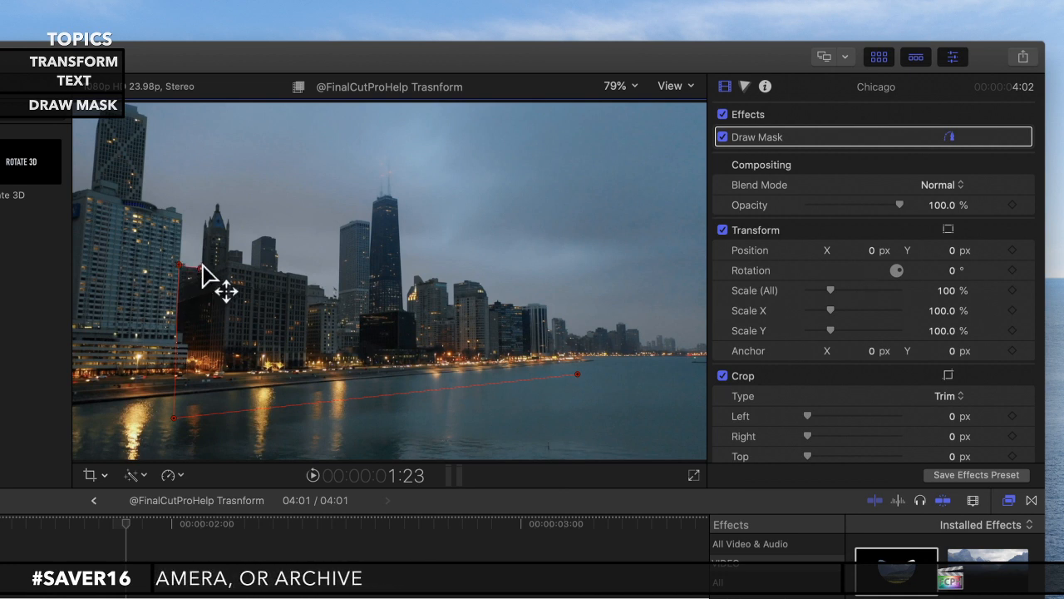
{"action": "left_click", "coordinate": [204, 224]}
{"action": "left_click", "coordinate": [218, 203]}
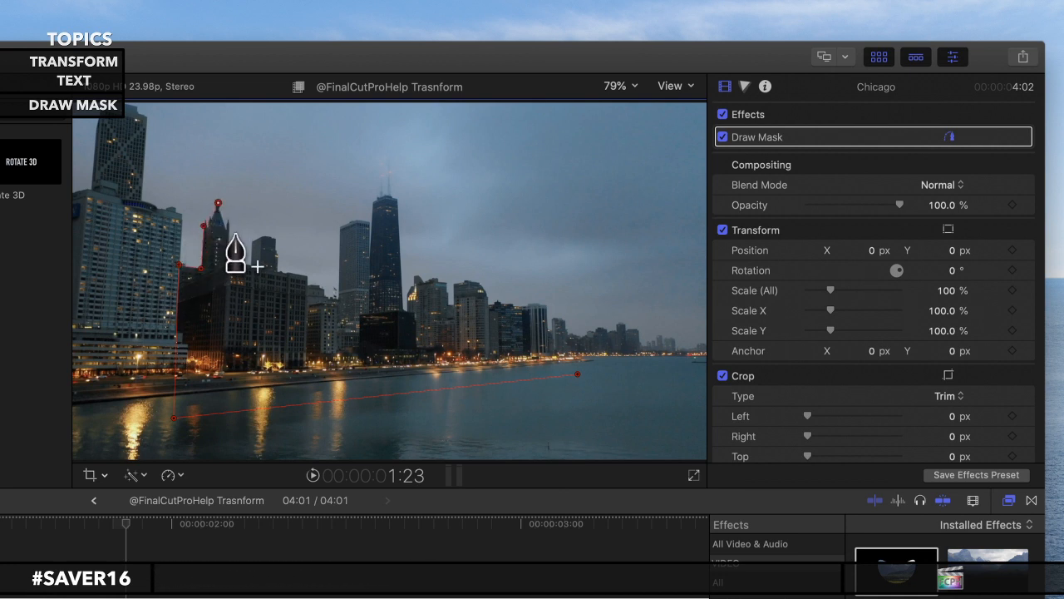
- Continue the mask down the spired tower, around the small tower beside it, and along the roof to the wide building's far corner
{"action": "left_click", "coordinate": [232, 235]}
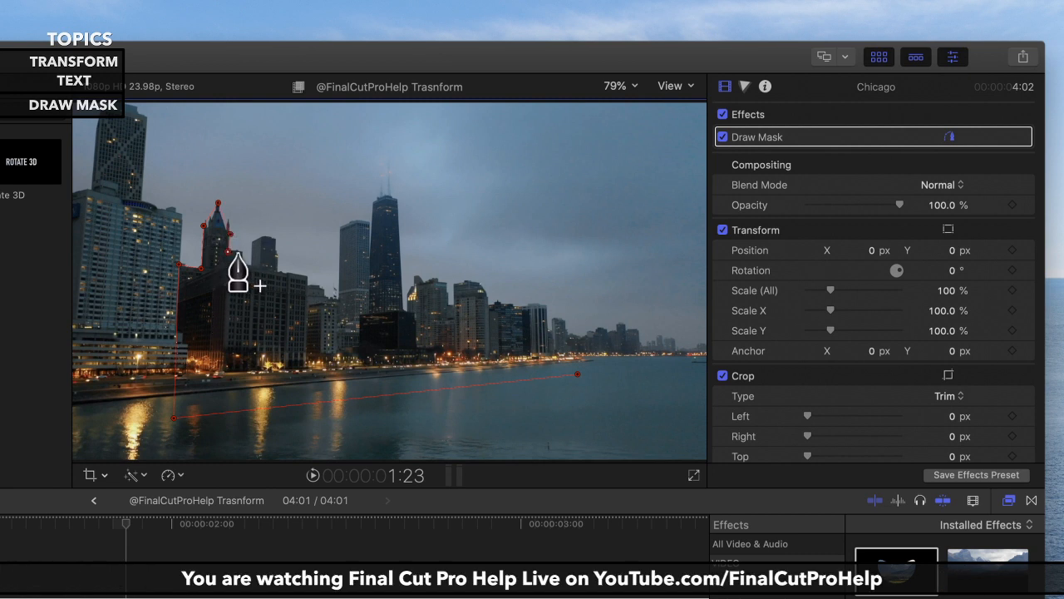
{"action": "left_click", "coordinate": [242, 252]}
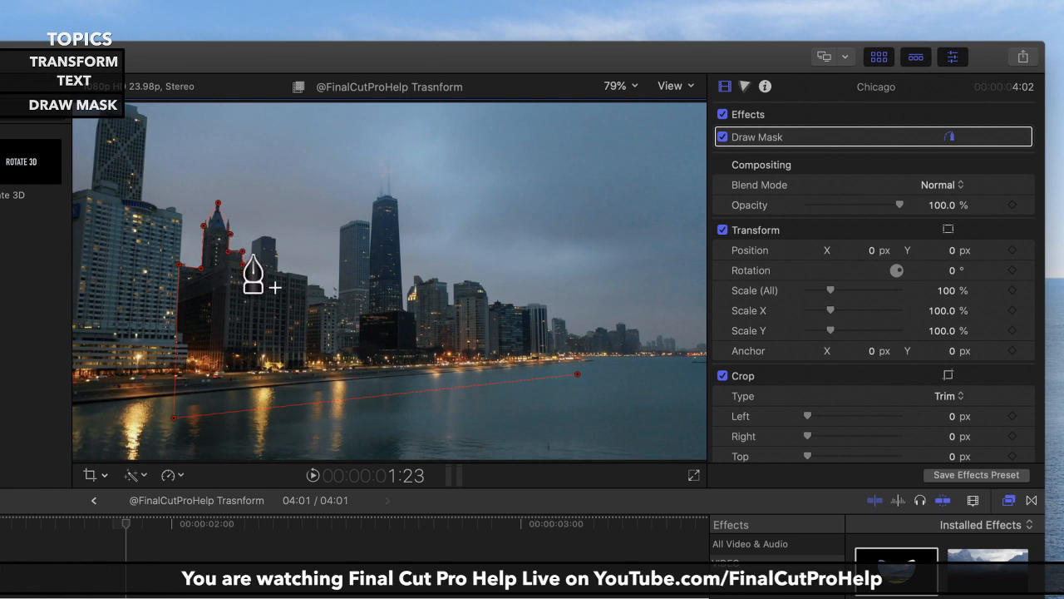
{"action": "left_click", "coordinate": [252, 241]}
{"action": "left_click", "coordinate": [263, 237]}
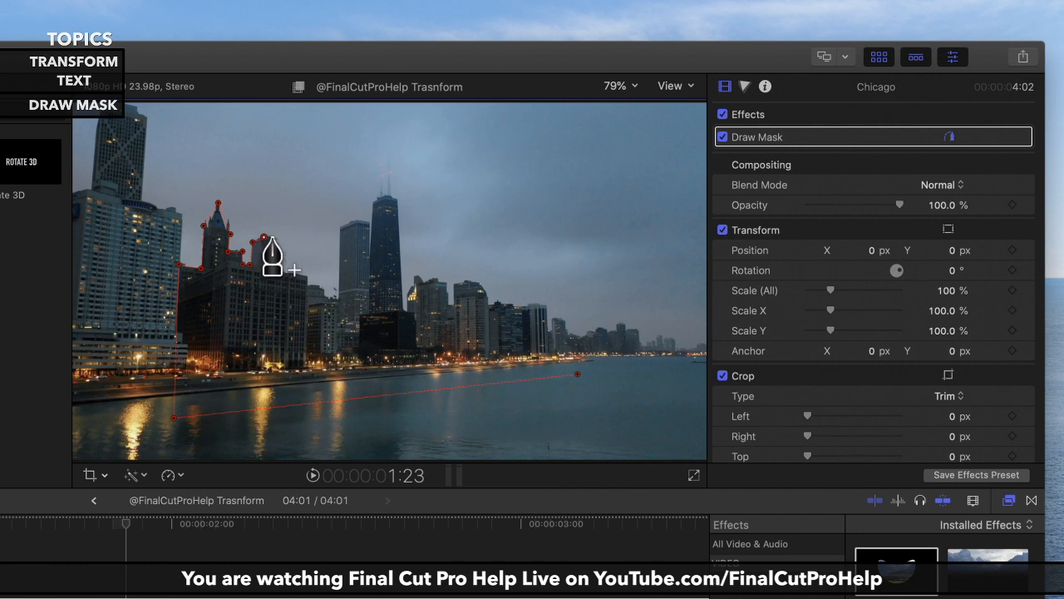
{"action": "left_click", "coordinate": [276, 240]}
{"action": "left_click", "coordinate": [281, 271]}
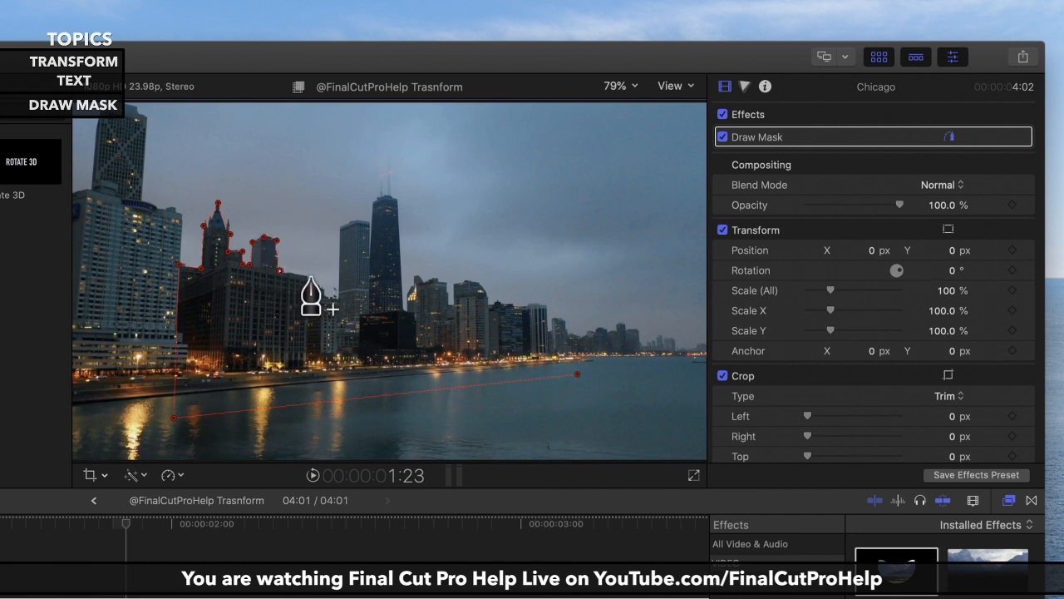
{"action": "left_click", "coordinate": [308, 286]}
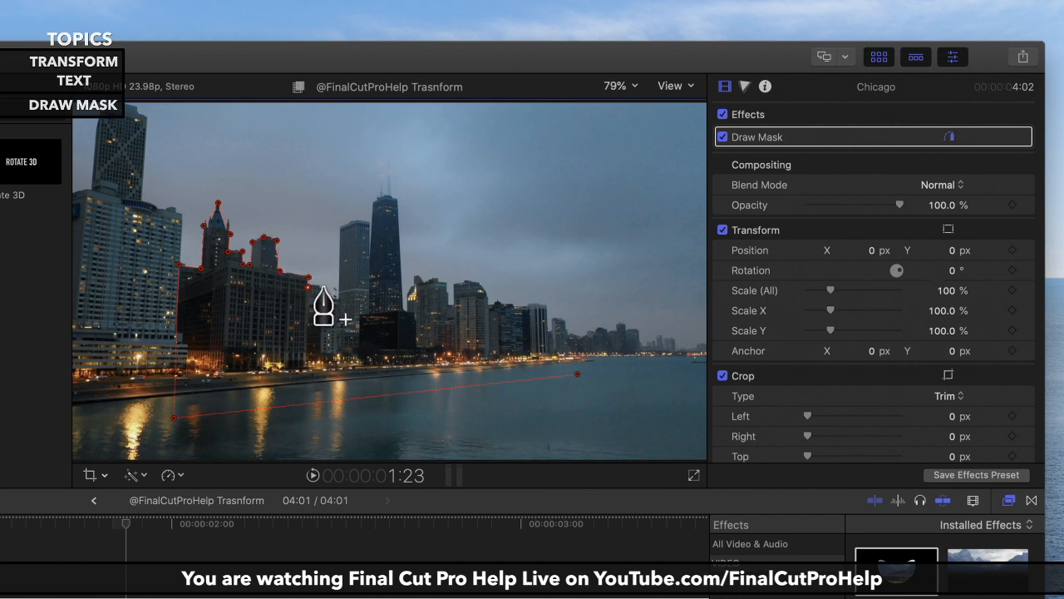
- Add mask points over the low stepped rooftops and around the flat-topped tower beside the tallest skyscraper
{"action": "left_click", "coordinate": [328, 300]}
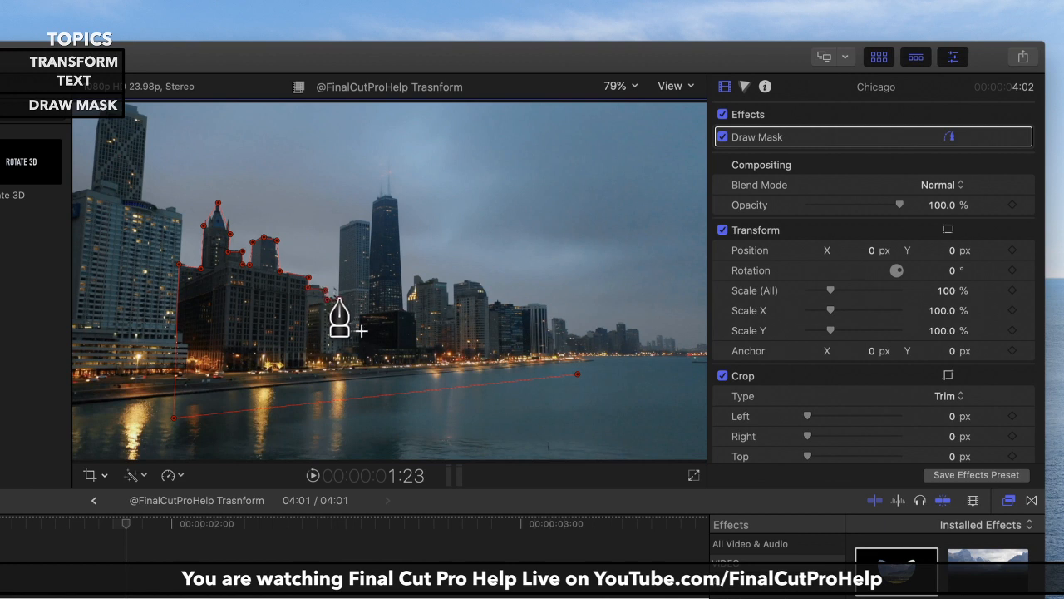
{"action": "left_click", "coordinate": [338, 299]}
{"action": "left_click", "coordinate": [337, 227]}
{"action": "left_click", "coordinate": [355, 218]}
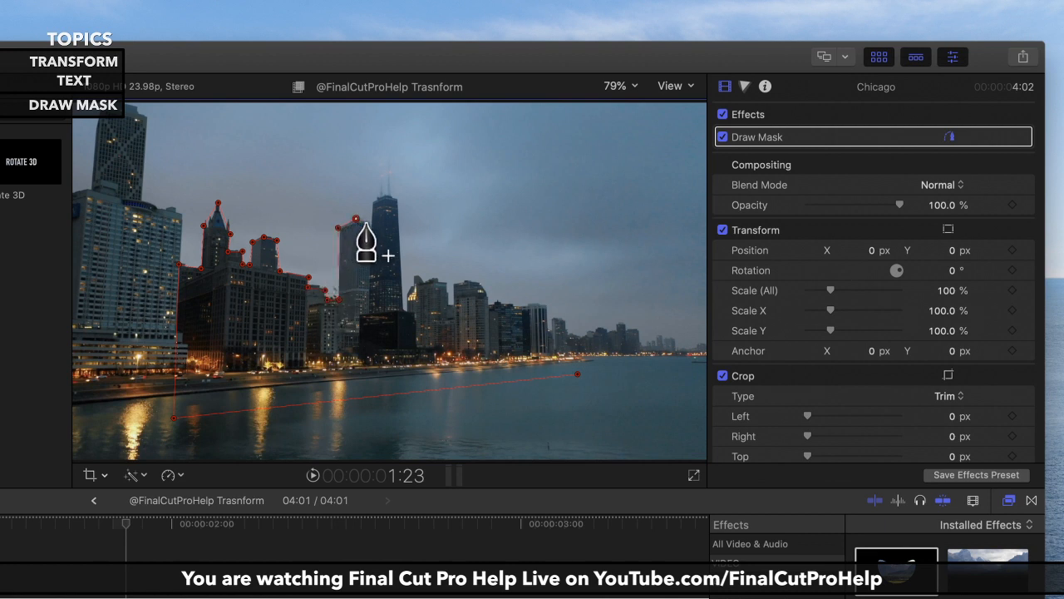
{"action": "left_click", "coordinate": [368, 222]}
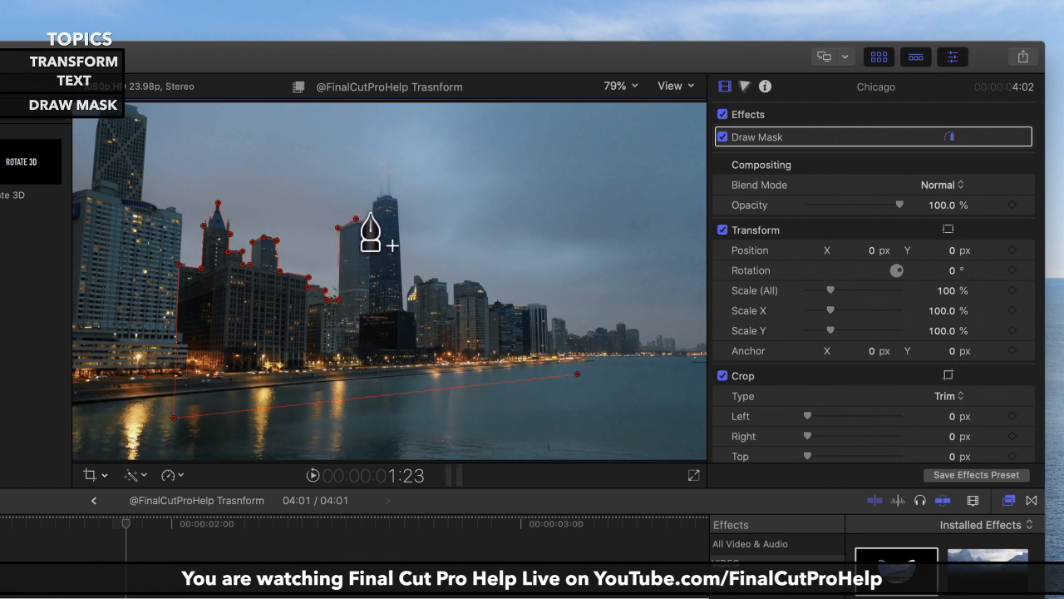
{"action": "left_click", "coordinate": [368, 256]}
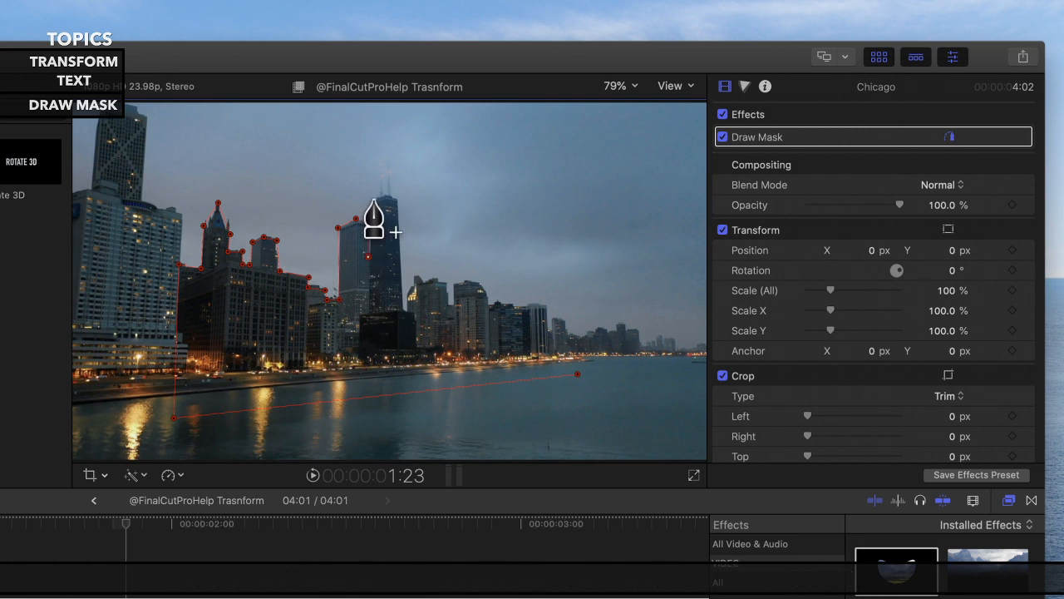
- Trace the mask around the top of the tallest skyscraper and down its far side to the low black building
{"action": "left_click", "coordinate": [373, 200]}
{"action": "left_click", "coordinate": [387, 195]}
{"action": "left_click", "coordinate": [397, 199]}
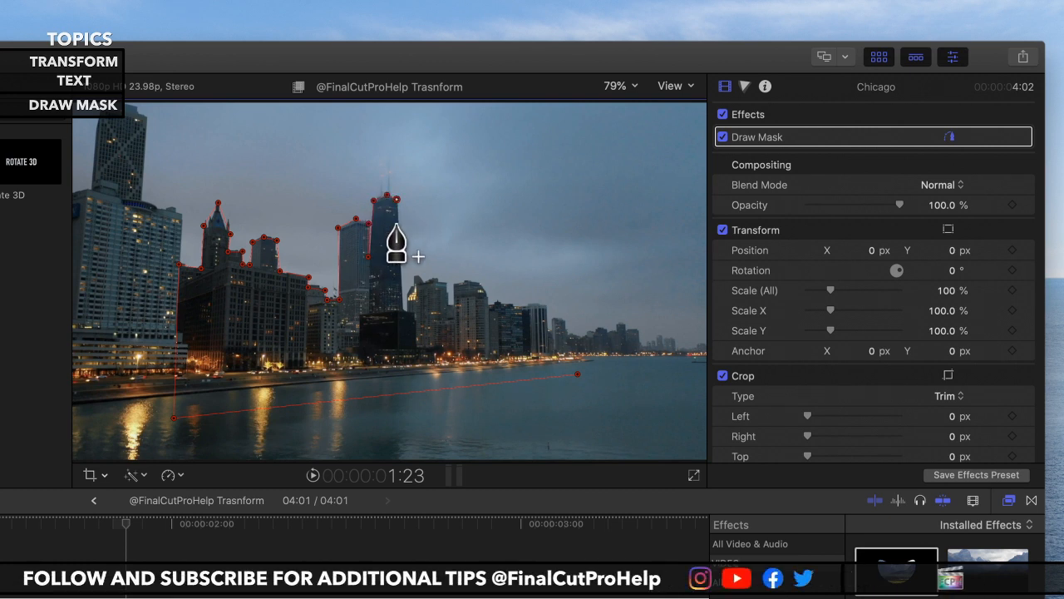
{"action": "left_click", "coordinate": [402, 311]}
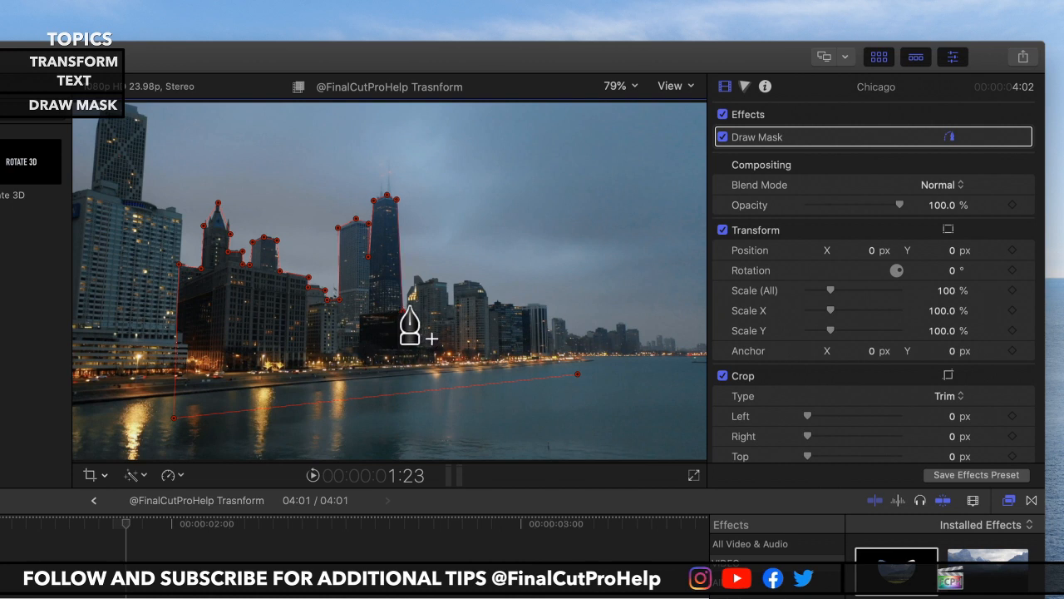
- Trace the mask up and across the roofline of the lit building just past the tallest skyscraper
{"action": "left_click", "coordinate": [407, 292]}
{"action": "left_click", "coordinate": [411, 285]}
{"action": "left_click", "coordinate": [414, 275]}
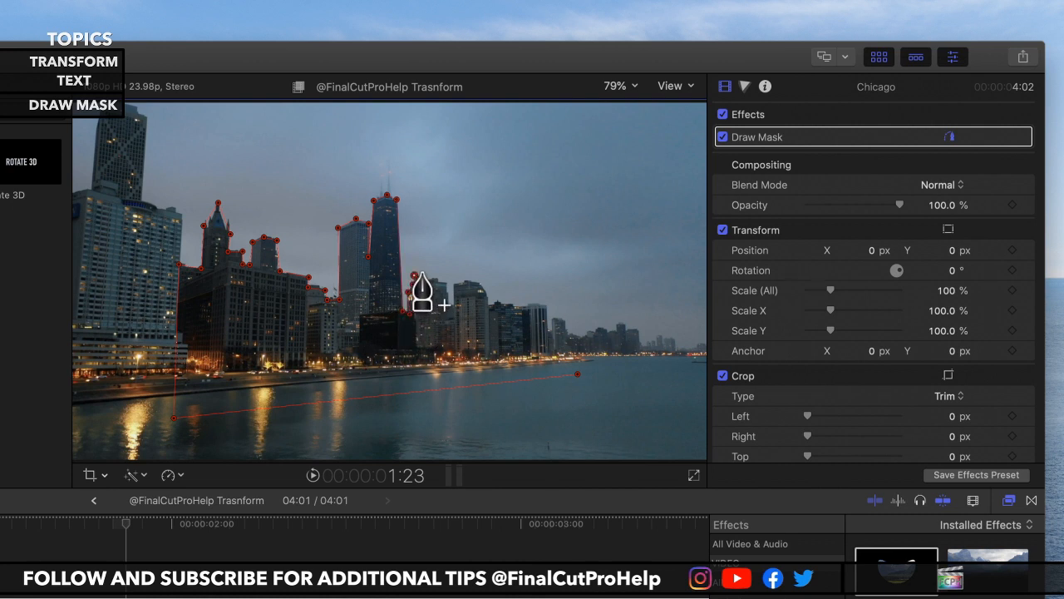
{"action": "left_click", "coordinate": [425, 283]}
{"action": "left_click", "coordinate": [435, 283]}
{"action": "left_click", "coordinate": [444, 283]}
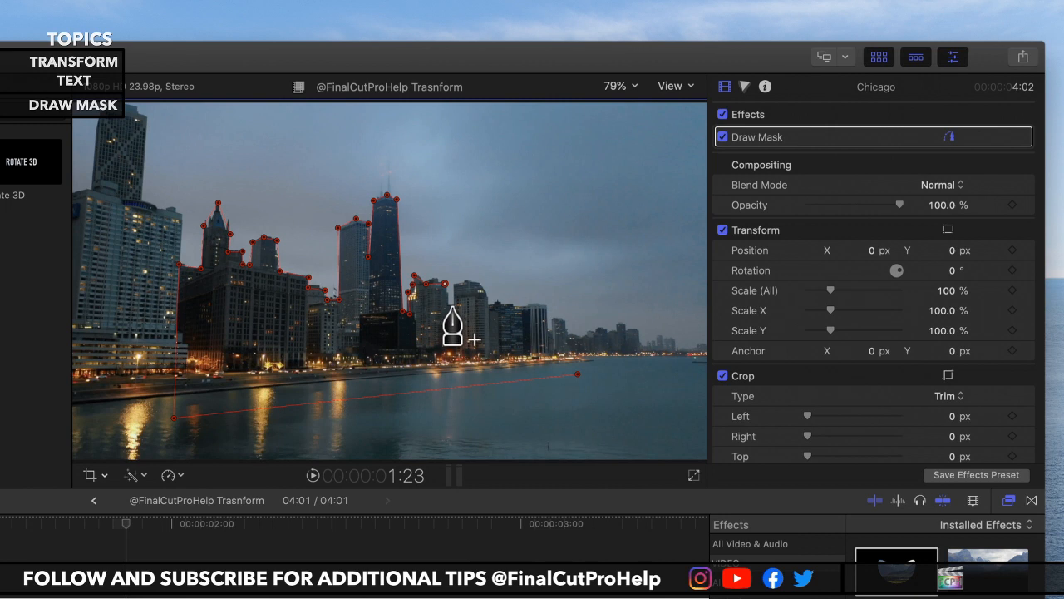
- Continue the mask through the gap and around the roof of the next mid-rise building, down its far side
{"action": "left_click", "coordinate": [449, 305]}
{"action": "left_click", "coordinate": [454, 304]}
{"action": "left_click", "coordinate": [454, 283]}
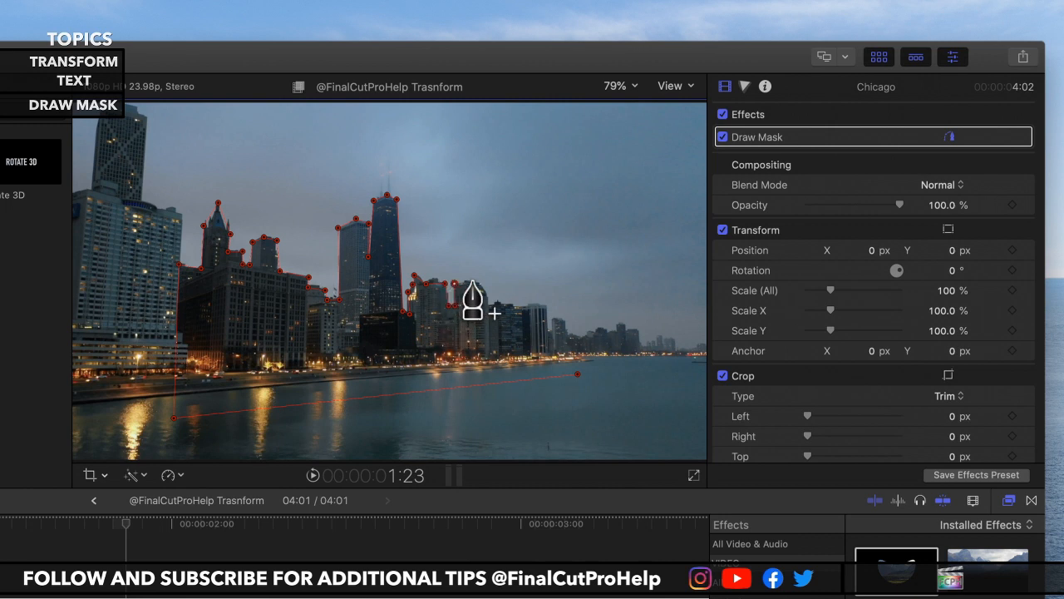
{"action": "left_click", "coordinate": [468, 281]}
{"action": "left_click", "coordinate": [481, 282]}
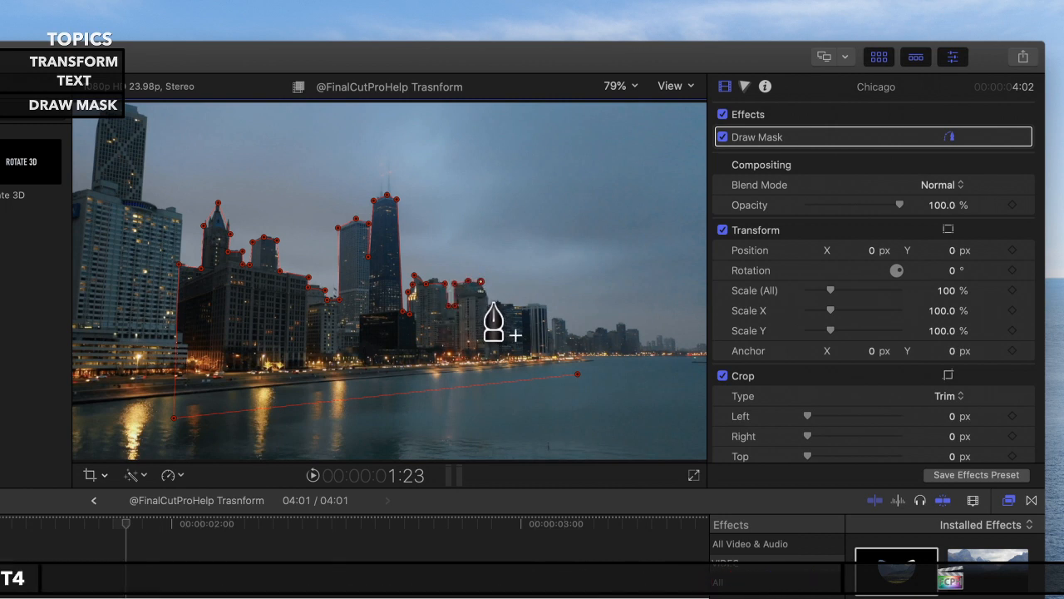
{"action": "left_click", "coordinate": [489, 296]}
{"action": "left_click", "coordinate": [489, 304]}
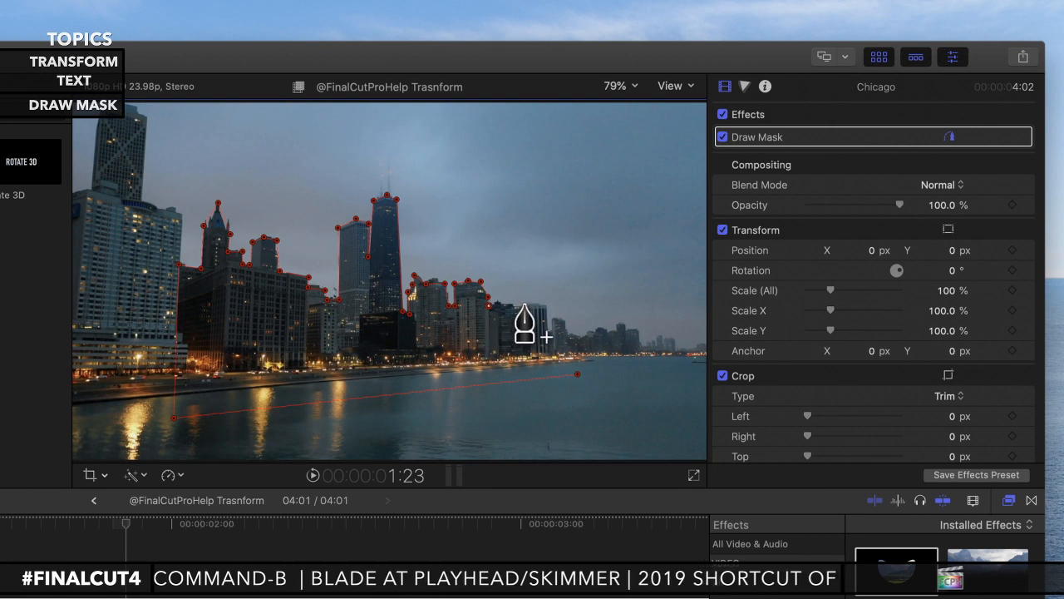
- Trace the last flat rooftops to the end of the building row and close the mask at its first control point
{"action": "left_click", "coordinate": [522, 306]}
{"action": "left_click", "coordinate": [547, 303]}
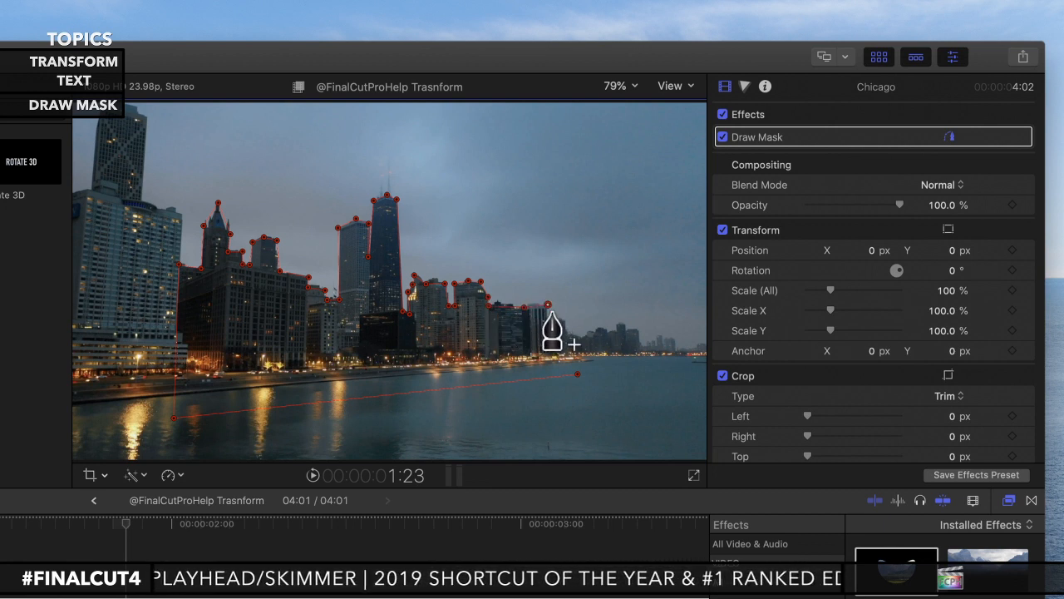
{"action": "left_click", "coordinate": [548, 332]}
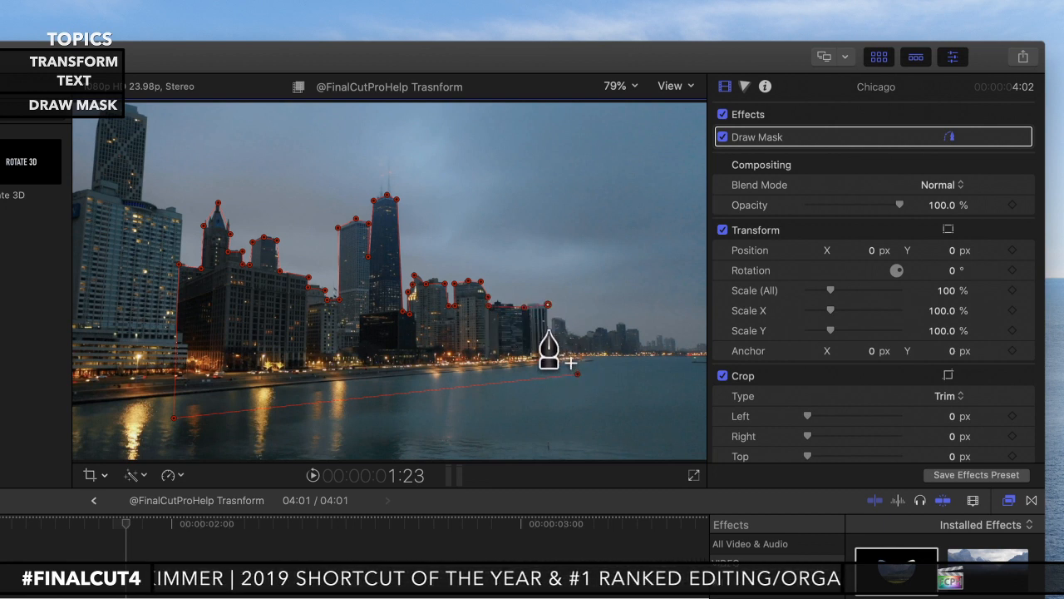
{"action": "left_click", "coordinate": [578, 374]}
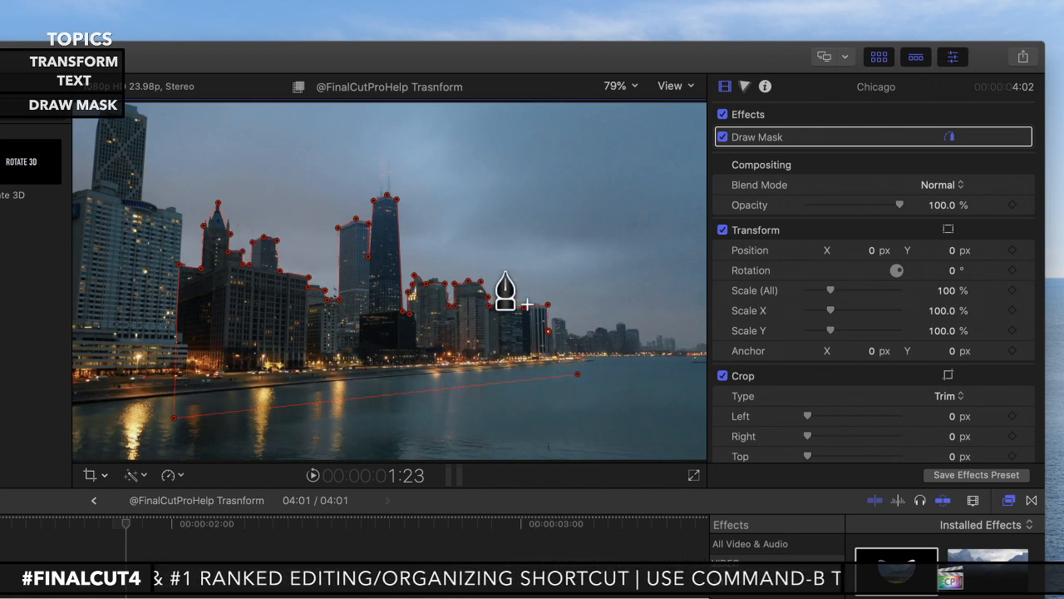
{"action": "left_click", "coordinate": [578, 376]}
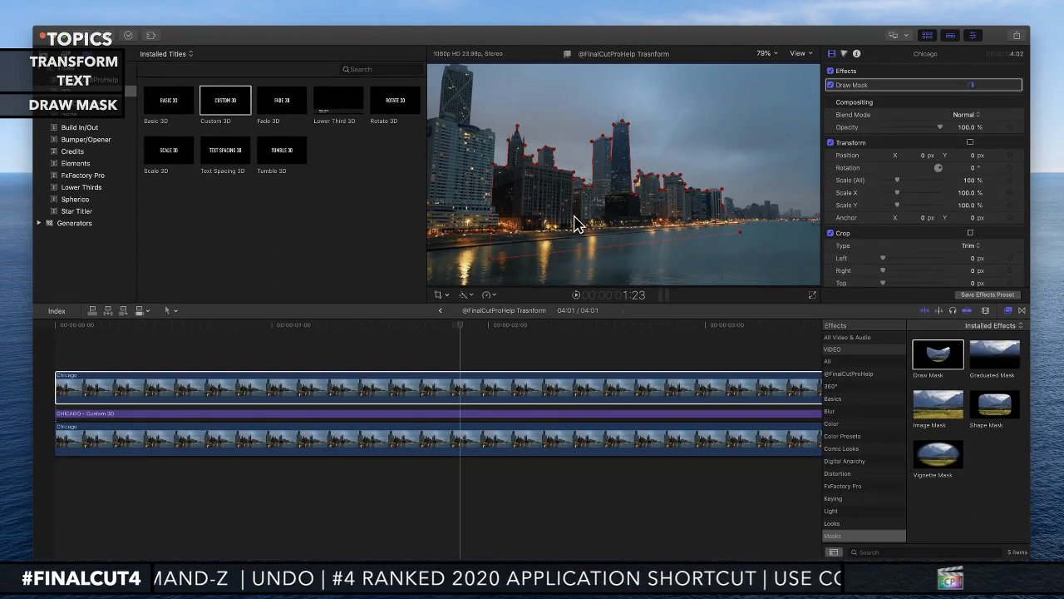
- Scrub through the masked composite, then disable the upper Chicago clip to reveal the CHICAGO title below it
{"action": "left_click", "coordinate": [410, 329]}
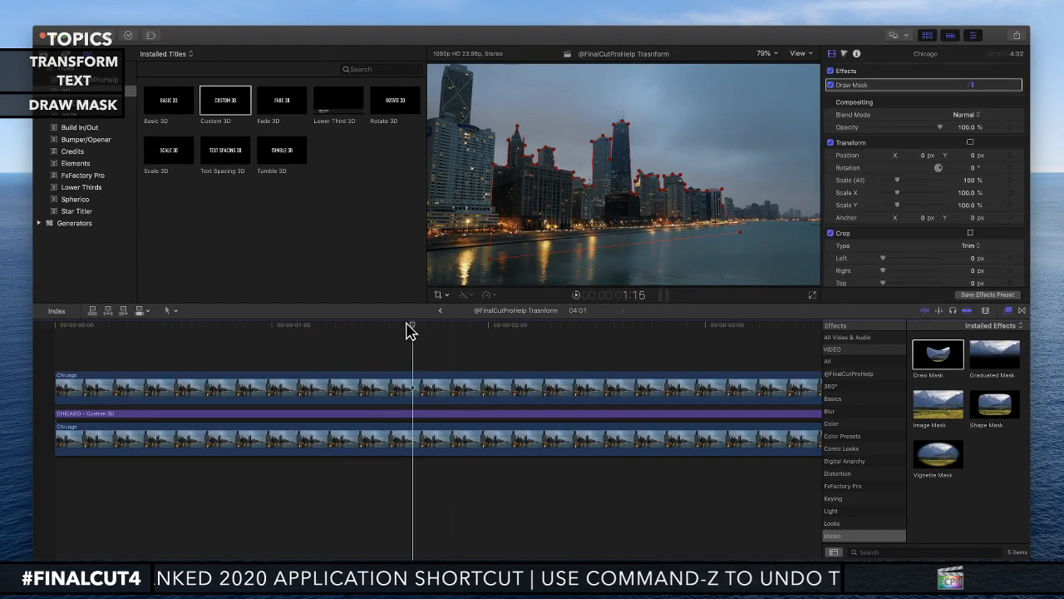
{"action": "left_click_drag", "start_coordinate": [410, 330], "coordinate": [458, 357]}
{"action": "left_click", "coordinate": [473, 404]}
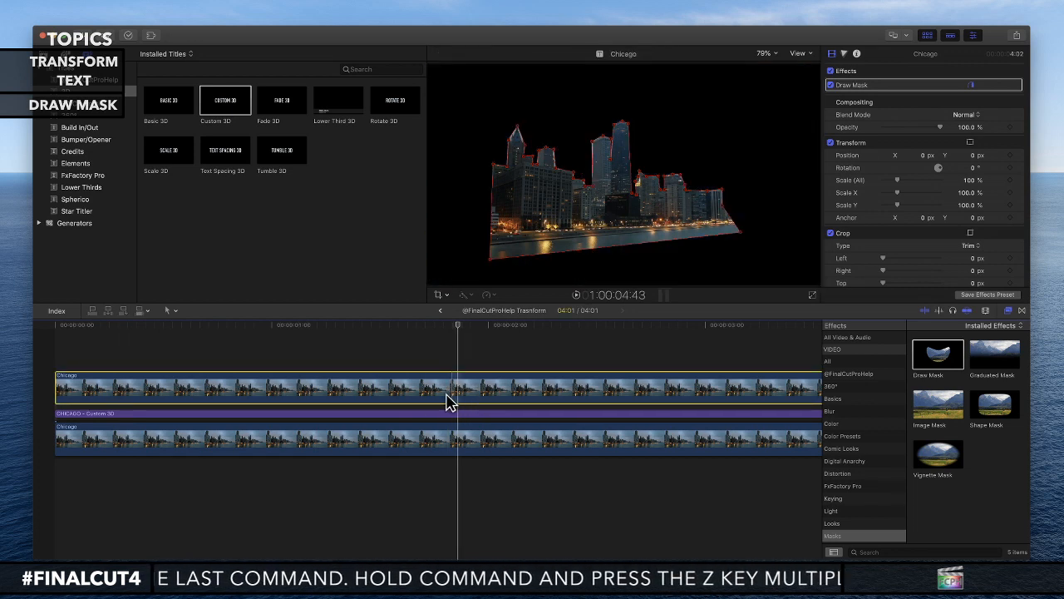
{"action": "key", "text": "v"}
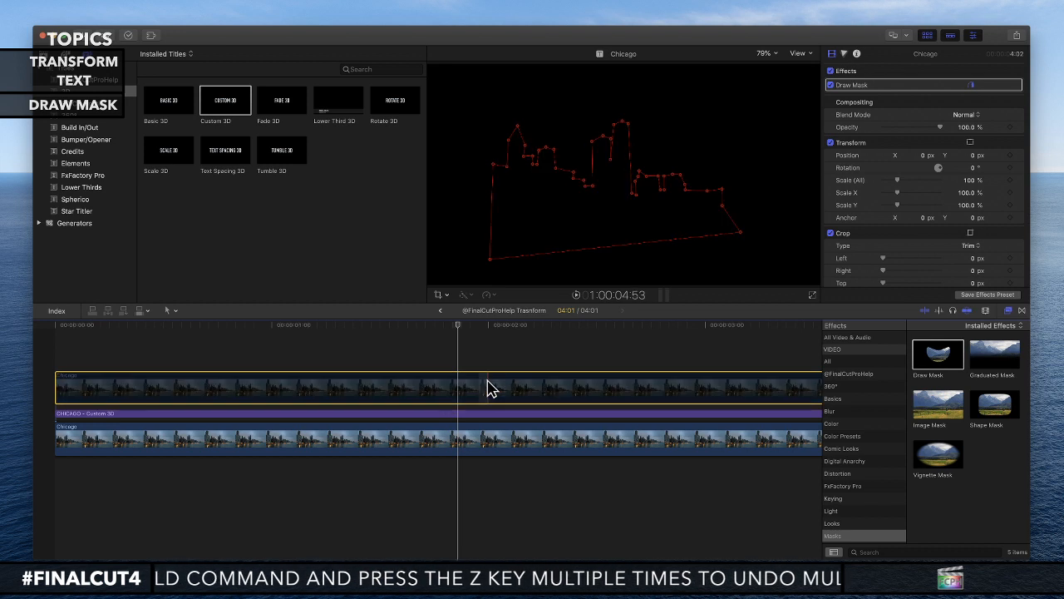
{"action": "left_click", "coordinate": [445, 341]}
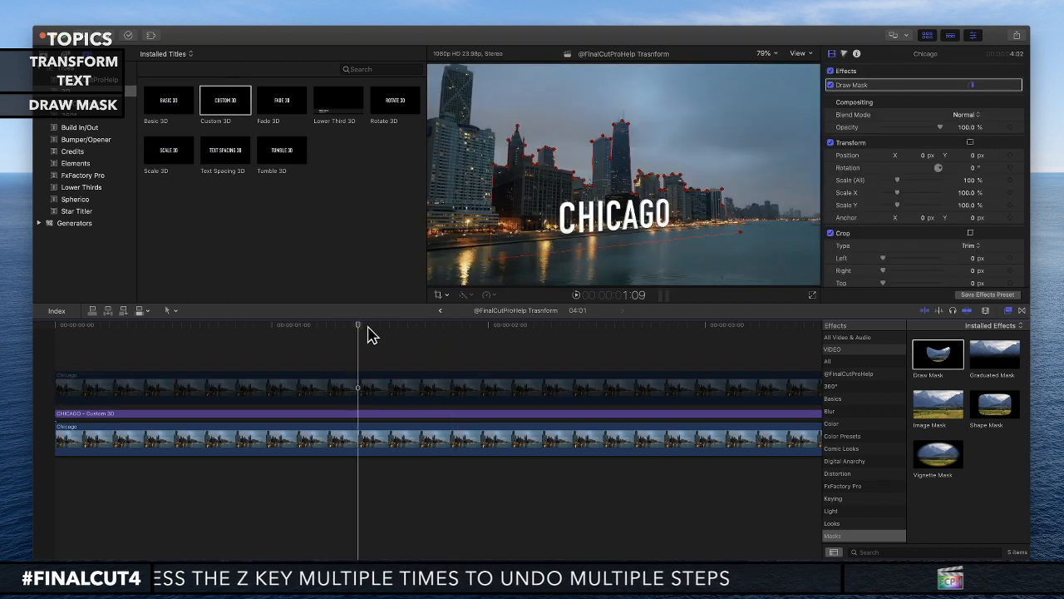
- Repeatedly undo and redo disabling the upper Chicago clip to compare the frame with and without the masked skyline
{"action": "key", "text": "super+z"}
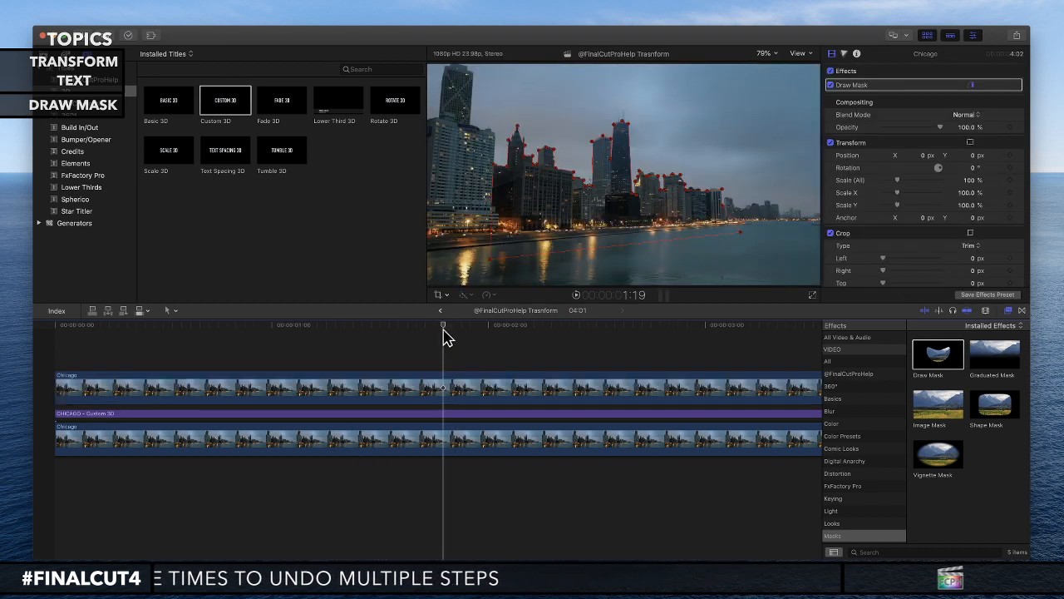
{"action": "key", "text": "super+shift+z"}
{"action": "key", "text": "super+z"}
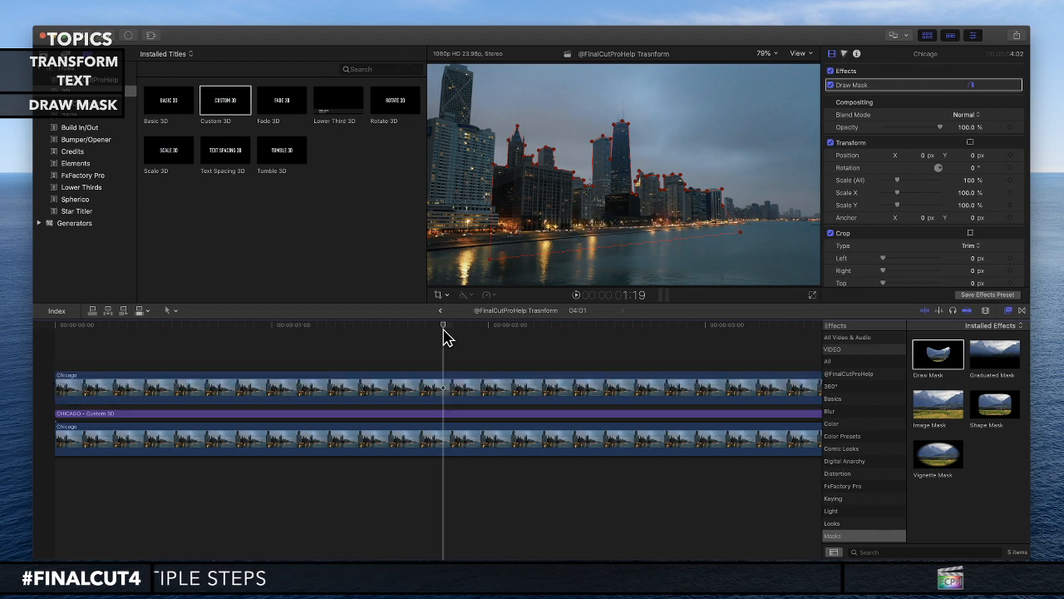
{"action": "key", "text": "super+shift+z"}
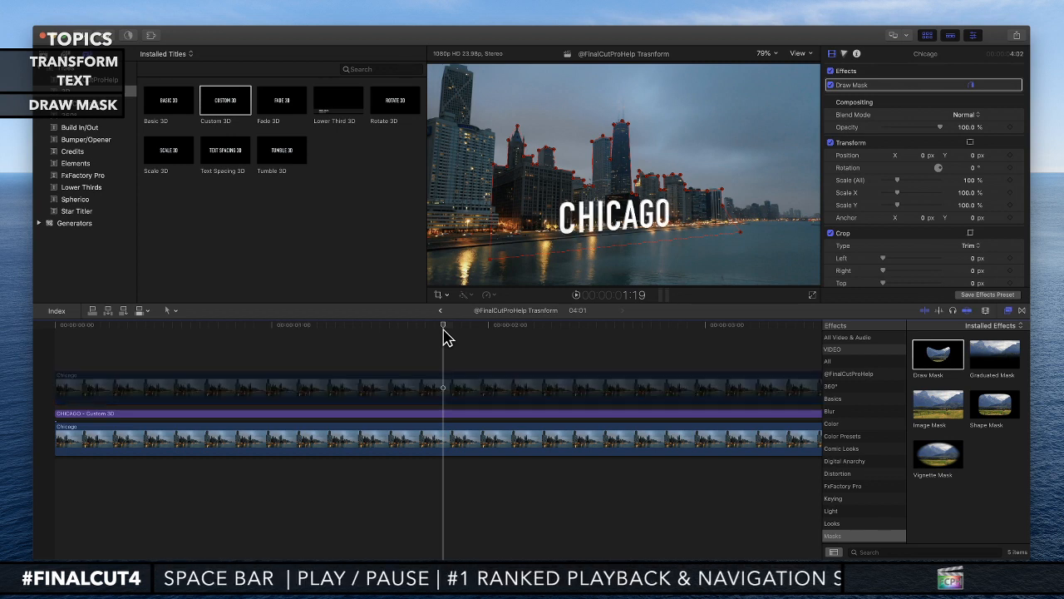
{"action": "key", "text": "super+z"}
{"action": "key", "text": "super+shift+z"}
{"action": "key", "text": "super+z"}
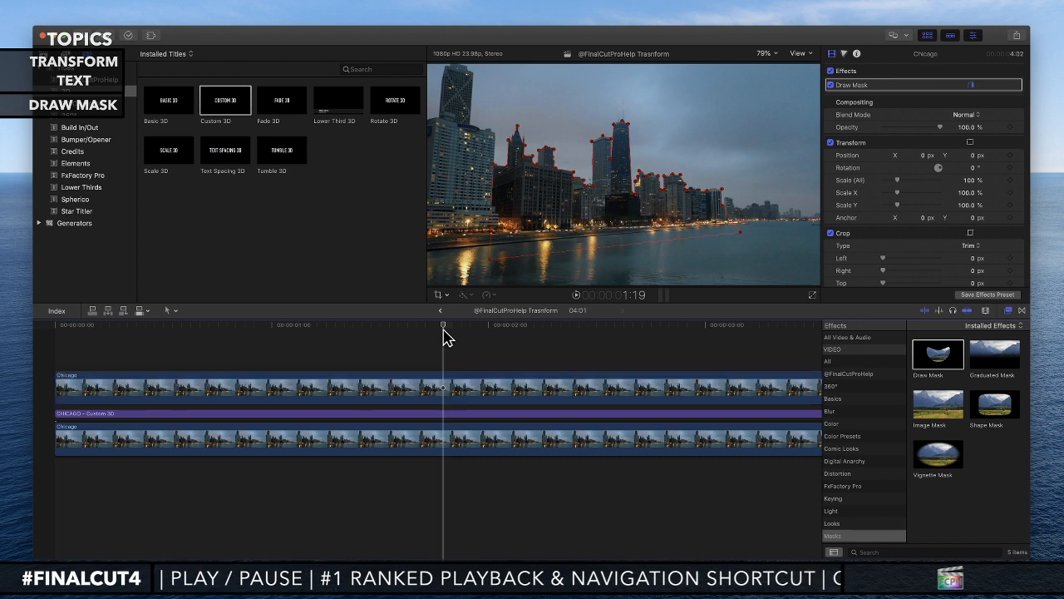
{"action": "key", "text": "super+shift+z"}
{"action": "key", "text": "super+z"}
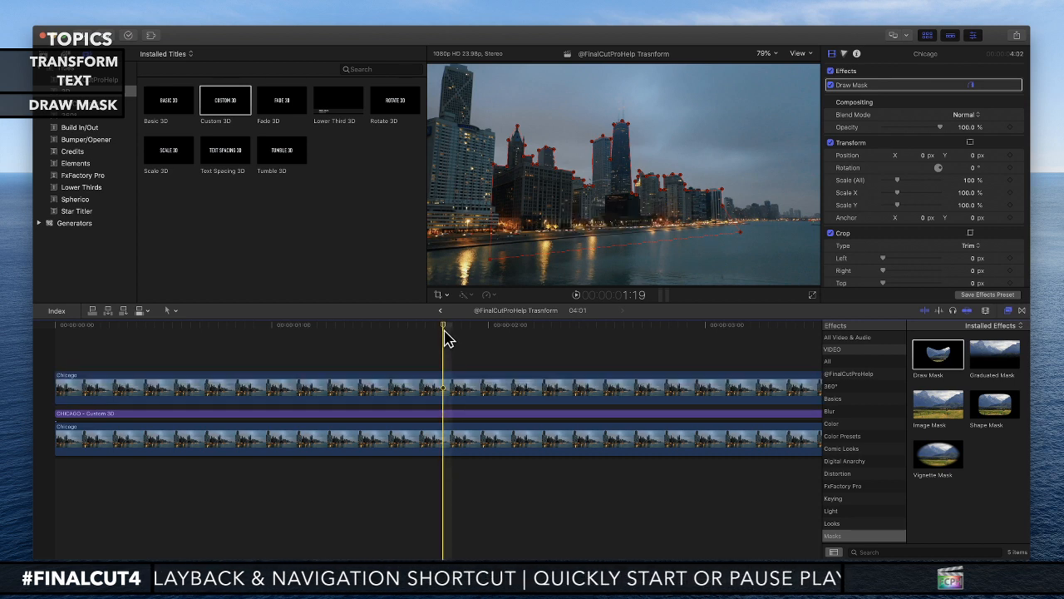
{"action": "key", "text": "super+shift+z"}
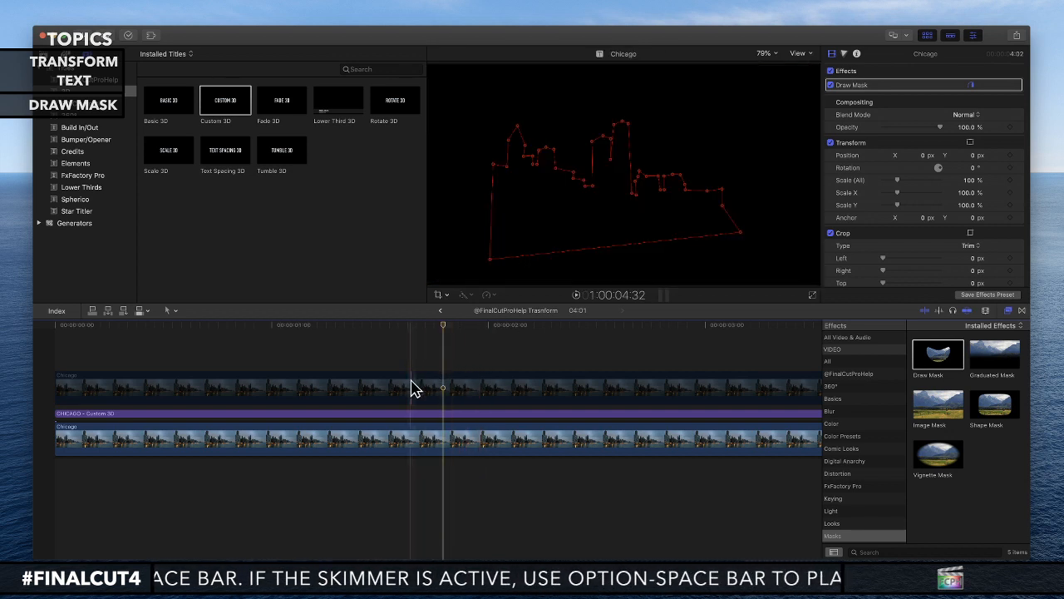
- Select the CHICAGO title and add a Position keyframe to it at the start of the timeline
{"action": "left_click_drag", "start_coordinate": [444, 325], "coordinate": [45, 327]}
{"action": "key", "text": "super+minus"}
{"action": "left_click", "coordinate": [103, 414]}
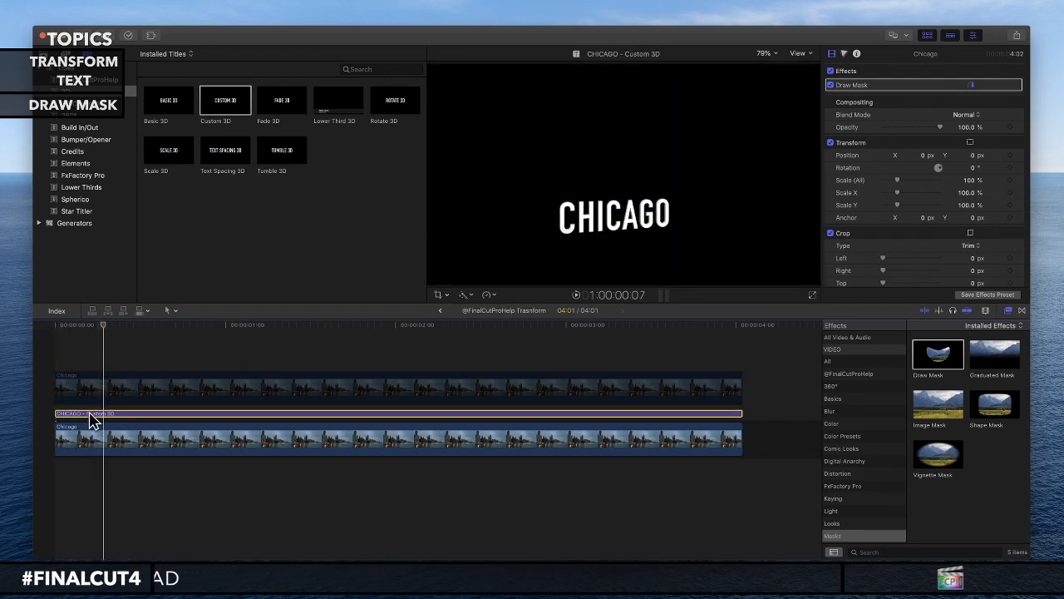
{"action": "left_click_drag", "start_coordinate": [104, 326], "coordinate": [37, 333]}
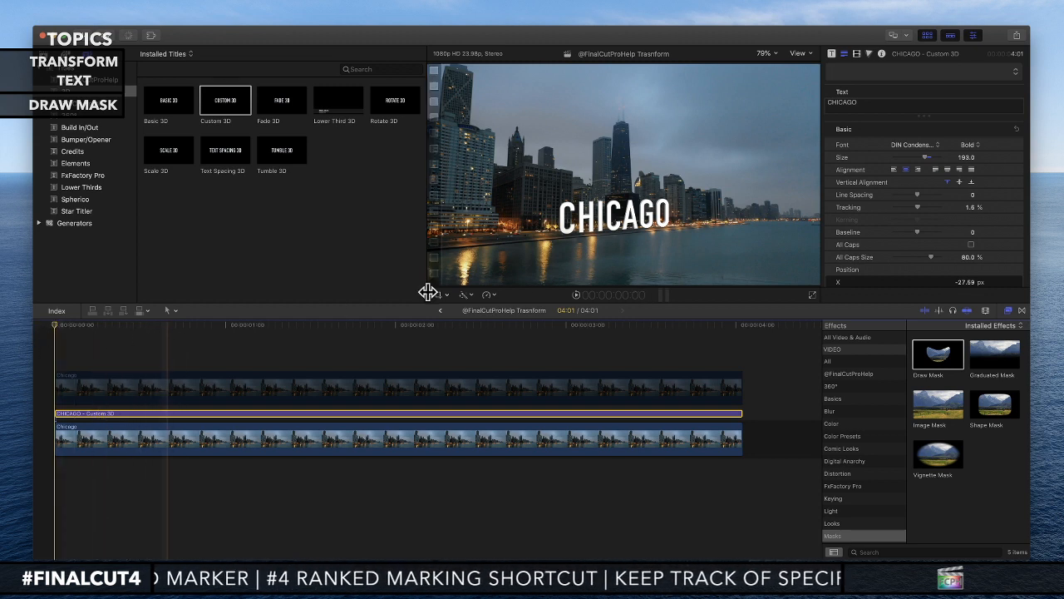
{"action": "left_click", "coordinate": [857, 55]}
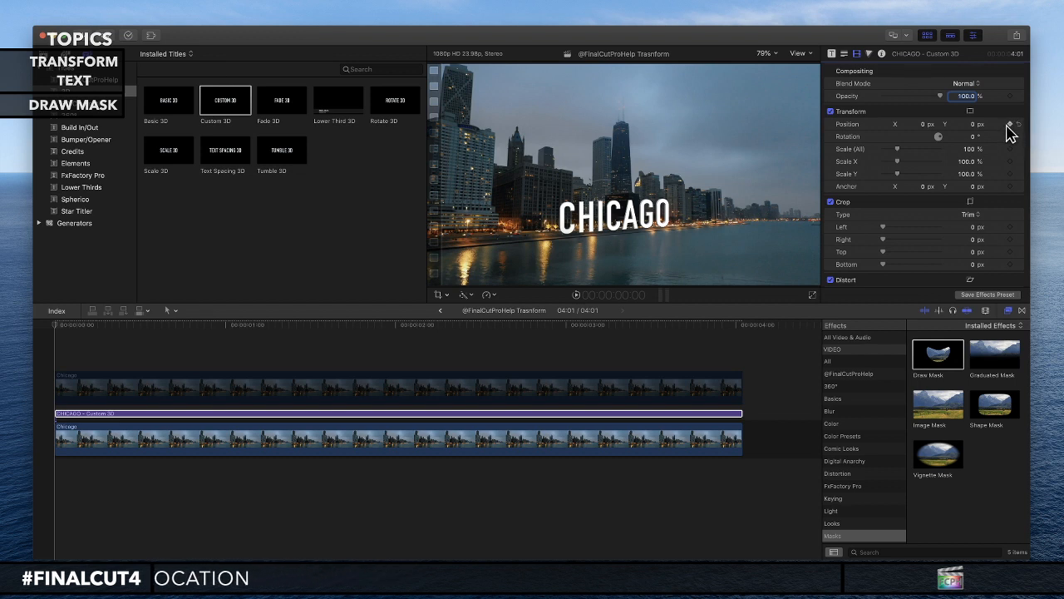
- At 2:14, raise the title's Y position until the text sits in the sky above the skyline
{"action": "left_click_drag", "start_coordinate": [71, 331], "coordinate": [499, 331]}
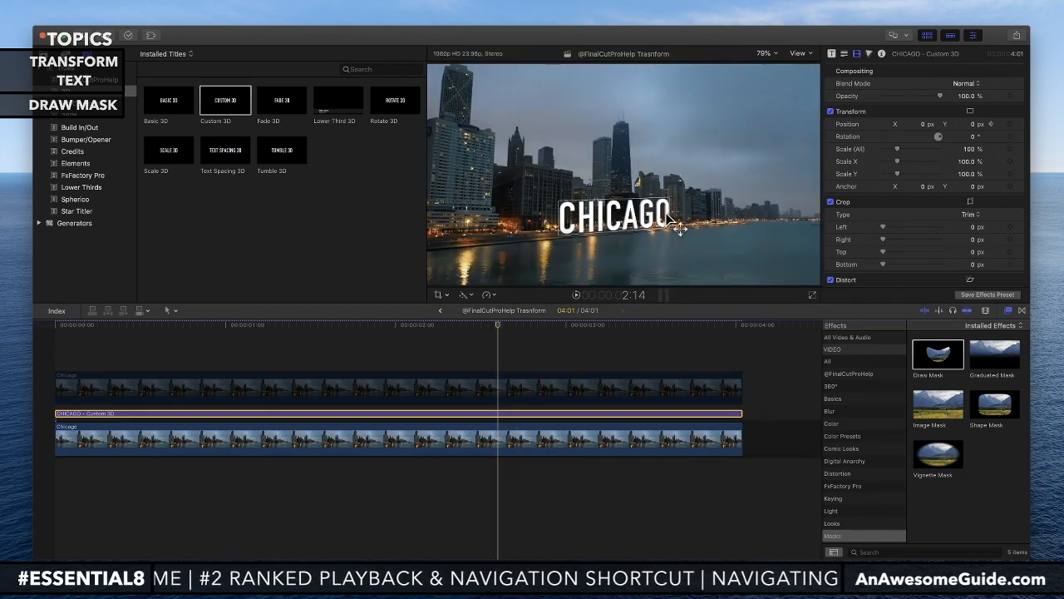
{"action": "left_click_drag", "start_coordinate": [974, 129], "coordinate": [974, 53]}
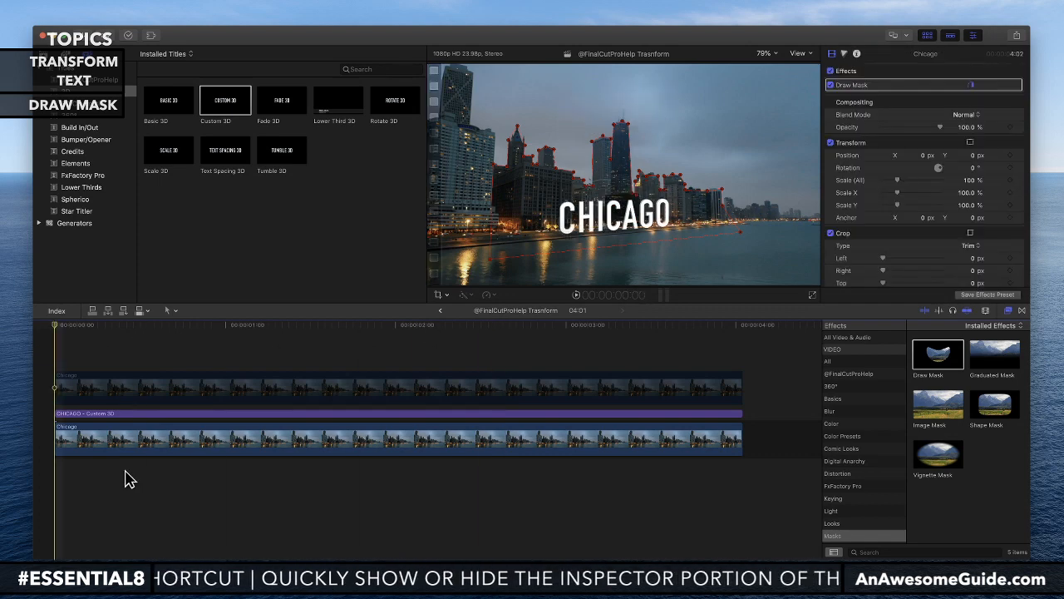
- Re-enable the upper Chicago clip, then play and scrub through the title's rise behind the masked buildings
{"action": "left_click", "coordinate": [125, 513]}
{"action": "left_click", "coordinate": [103, 397]}
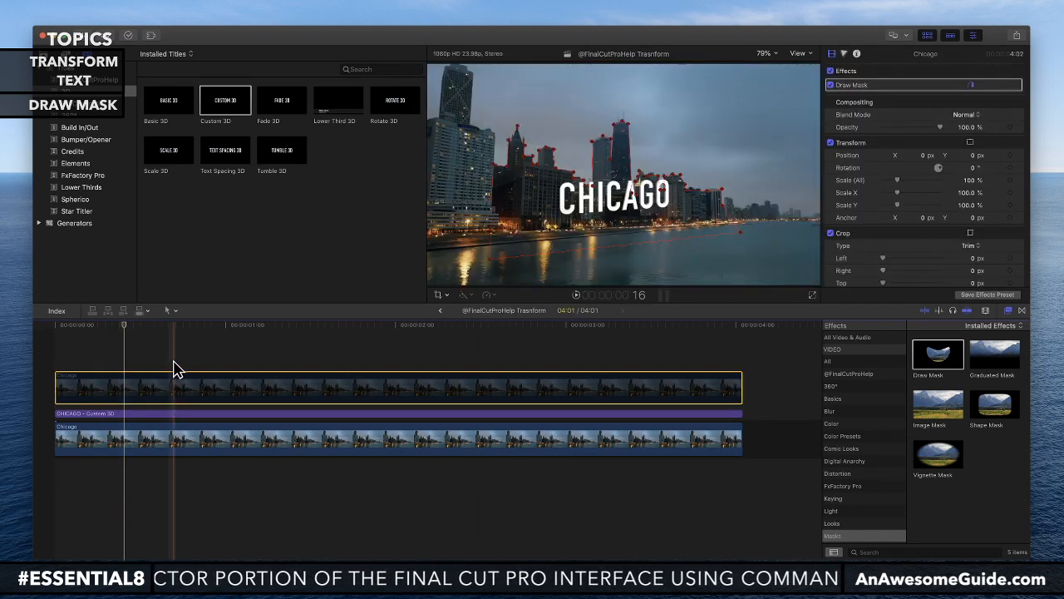
{"action": "key", "text": "Home"}
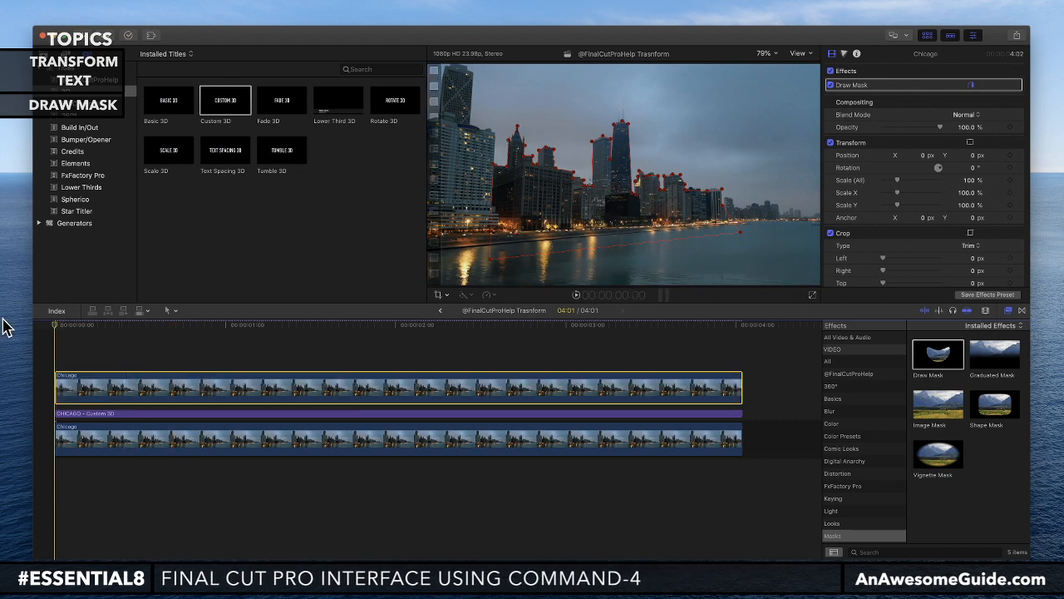
{"action": "key", "text": "space"}
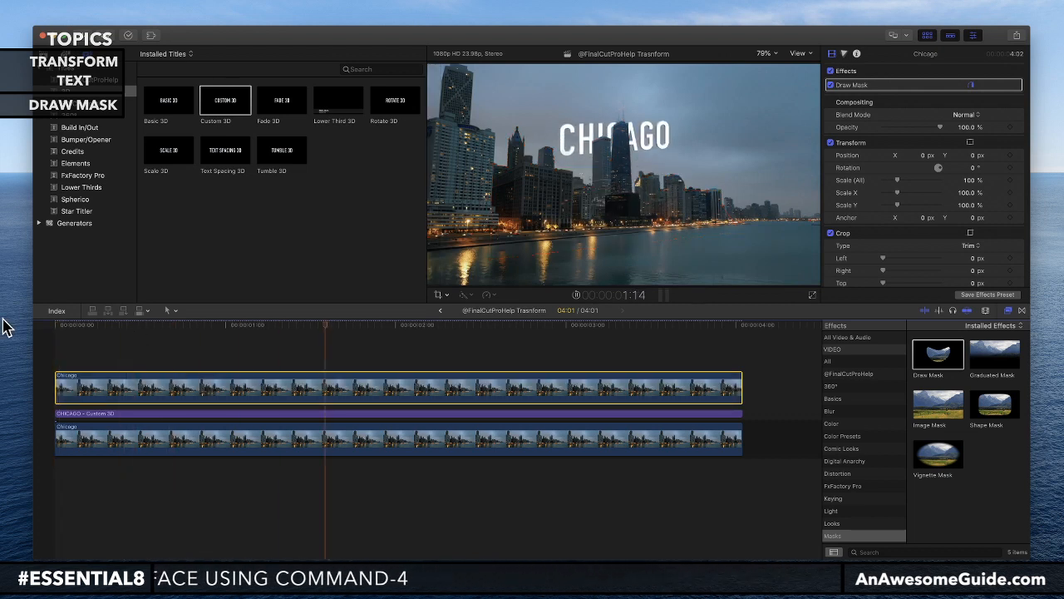
{"action": "left_click", "coordinate": [125, 326]}
{"action": "left_click_drag", "start_coordinate": [130, 325], "coordinate": [557, 337]}
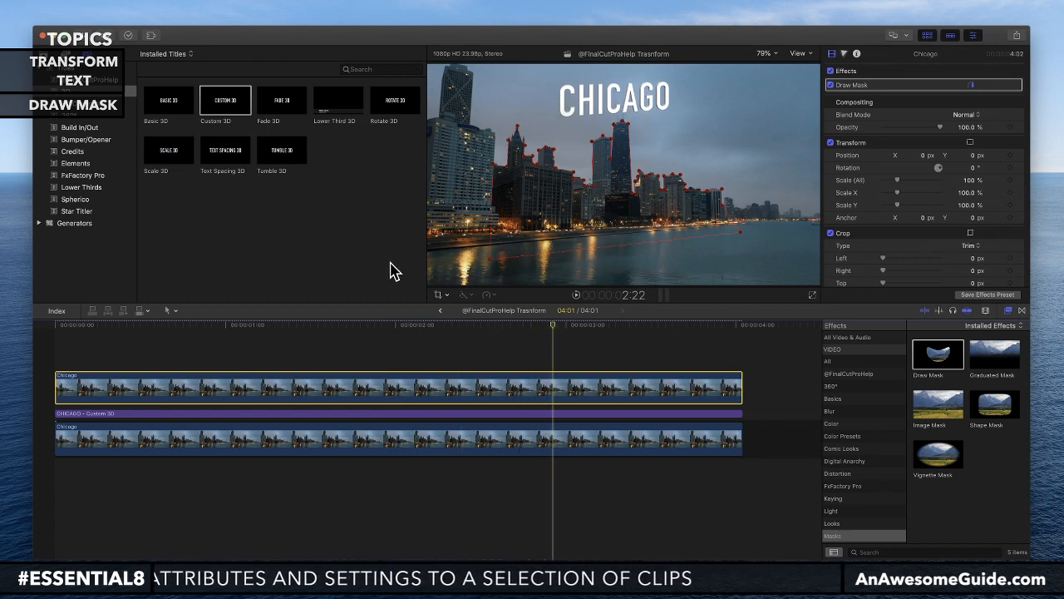
- At 1:00, fit the mask's control points to the low rooftops behind the C and H at 400% viewer zoom
{"action": "left_click_drag", "start_coordinate": [458, 323], "coordinate": [227, 314]}
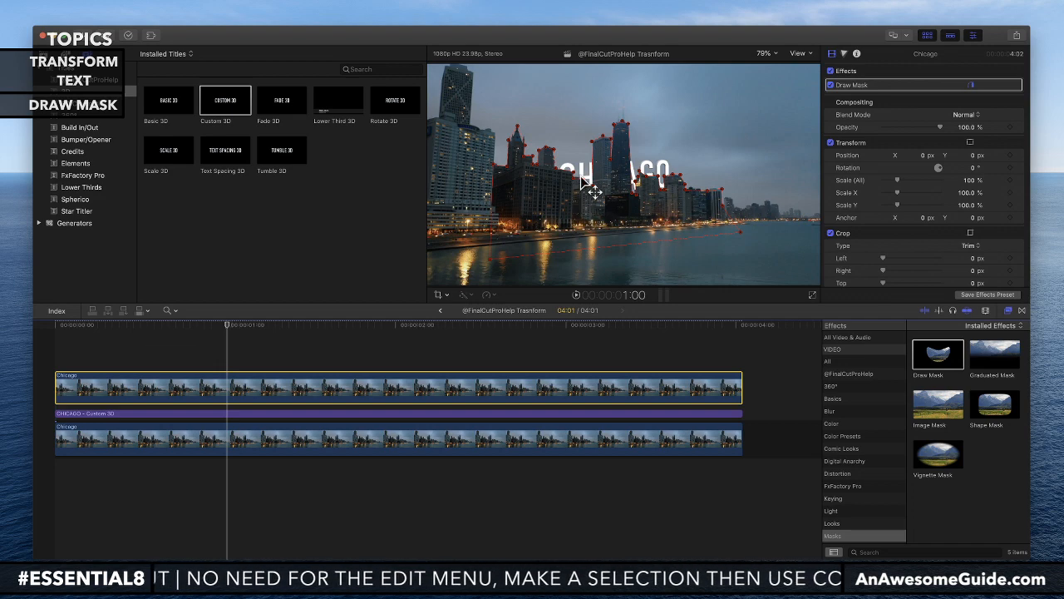
{"action": "left_click", "coordinate": [582, 180]}
{"action": "left_click_drag", "start_coordinate": [584, 197], "coordinate": [566, 209]}
{"action": "left_click", "coordinate": [586, 182]}
{"action": "left_click", "coordinate": [595, 178]}
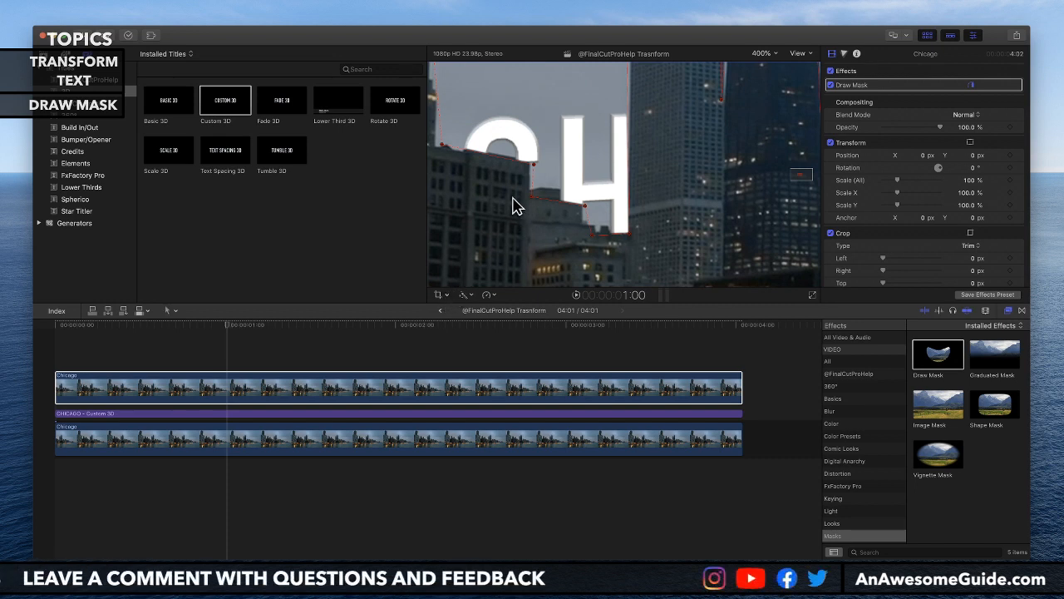
{"action": "left_click_drag", "start_coordinate": [533, 170], "coordinate": [529, 159]}
{"action": "left_click_drag", "start_coordinate": [532, 197], "coordinate": [570, 190]}
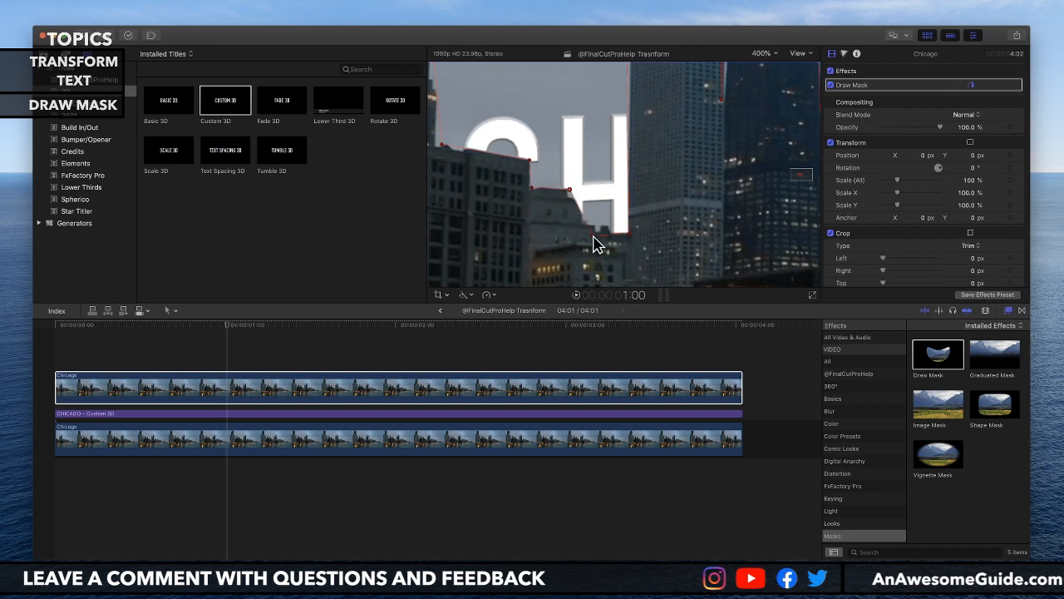
{"action": "left_click_drag", "start_coordinate": [598, 238], "coordinate": [570, 196]}
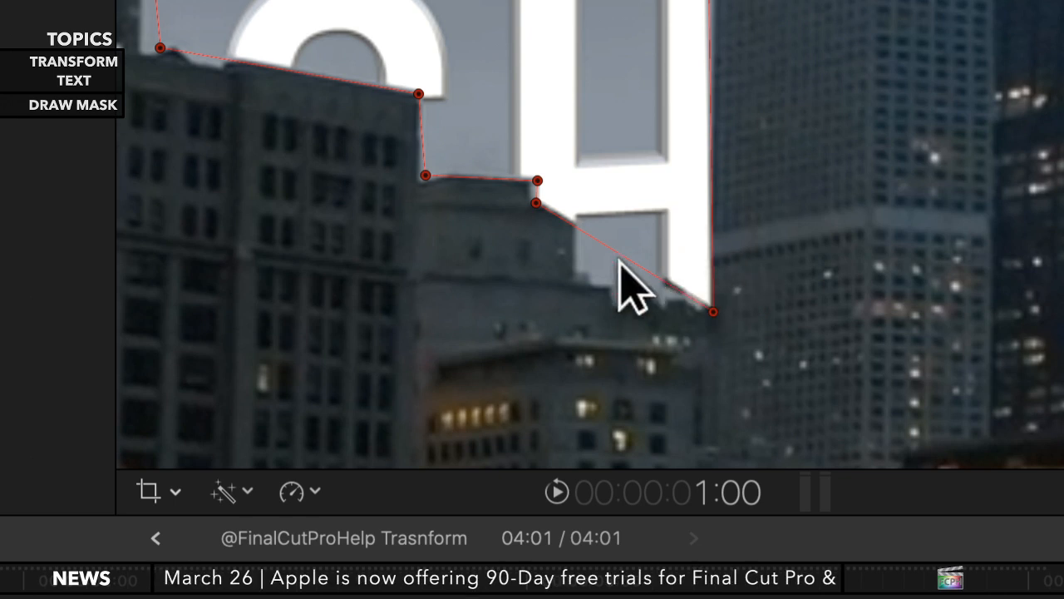
- Add two control points along the grey tower's edge and reposition the points to follow the stepped roof down to the tower's base
{"action": "left_click", "coordinate": [710, 176]}
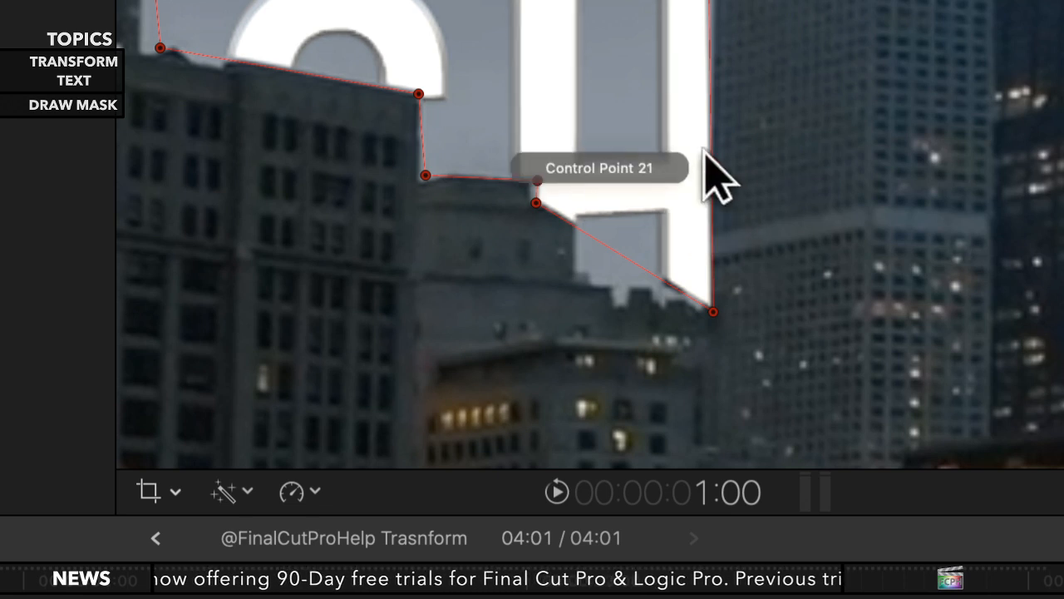
{"action": "left_click", "coordinate": [709, 94]}
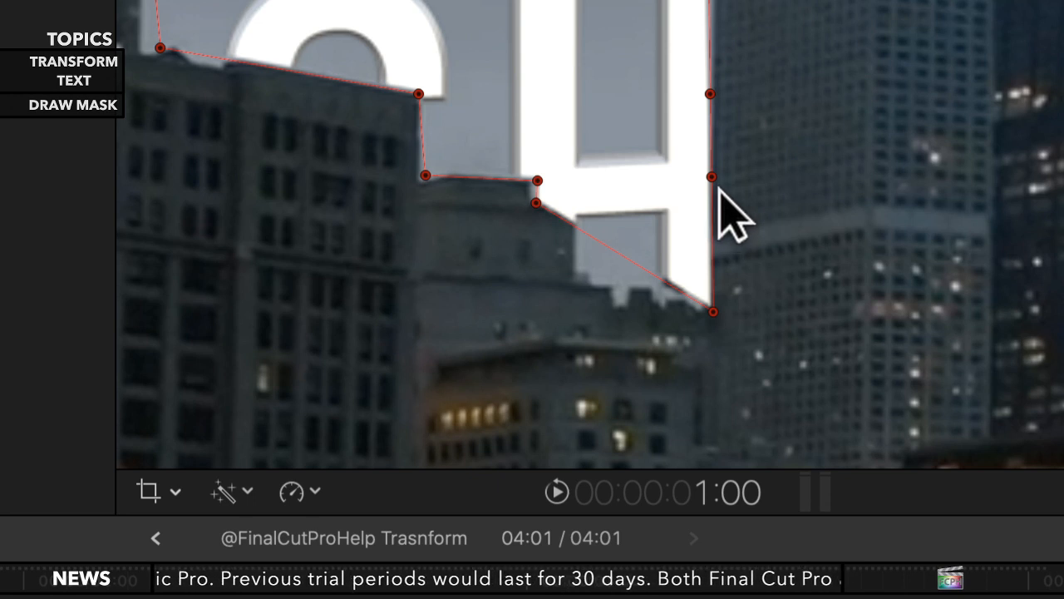
{"action": "left_click_drag", "start_coordinate": [713, 311], "coordinate": [579, 215]}
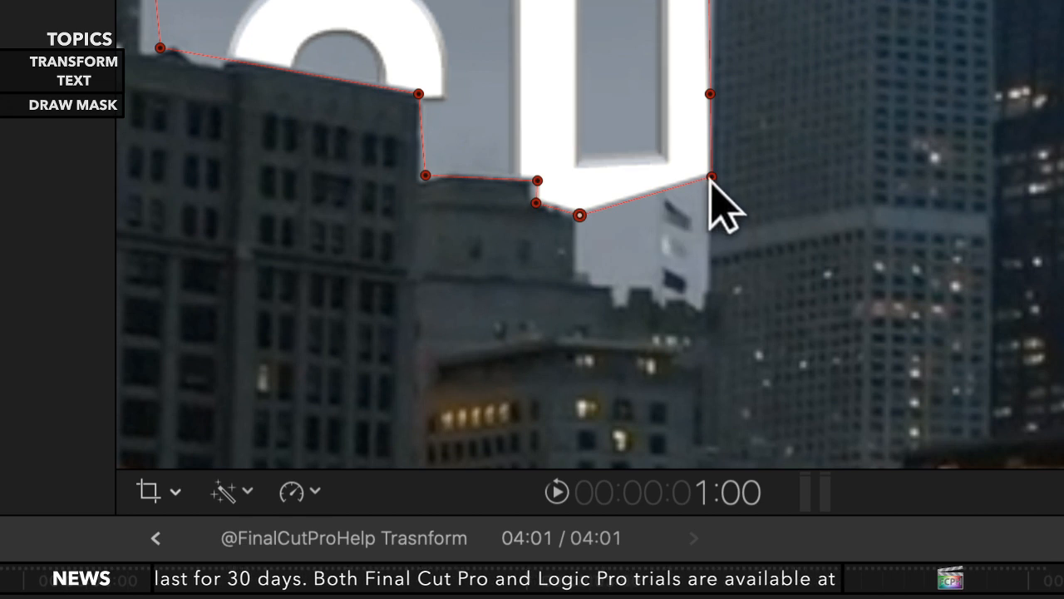
{"action": "left_click_drag", "start_coordinate": [711, 176], "coordinate": [570, 252]}
{"action": "key", "text": "ctrl+z"}
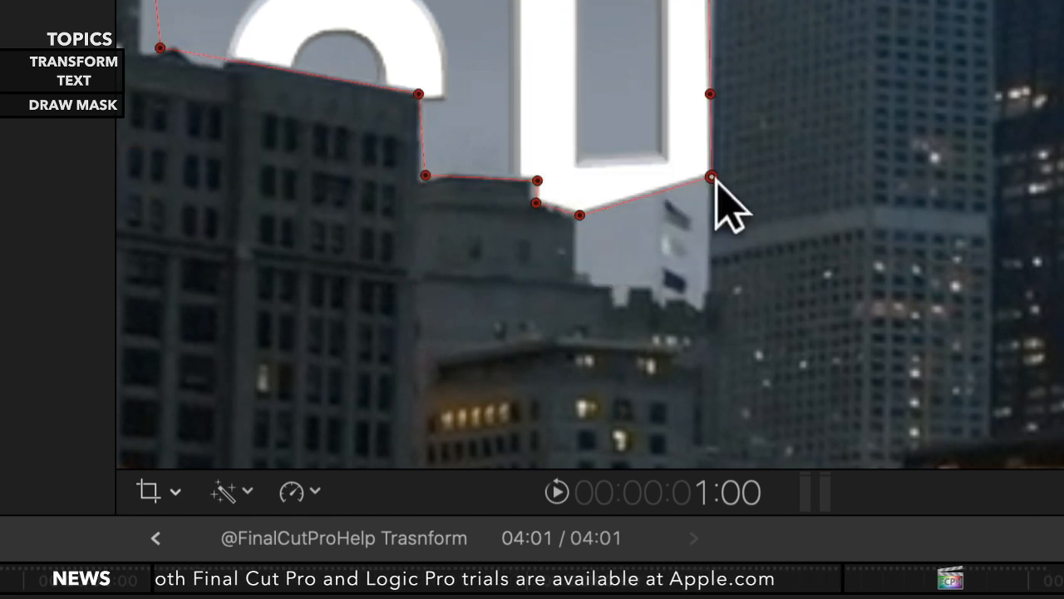
{"action": "left_click_drag", "start_coordinate": [711, 177], "coordinate": [579, 272]}
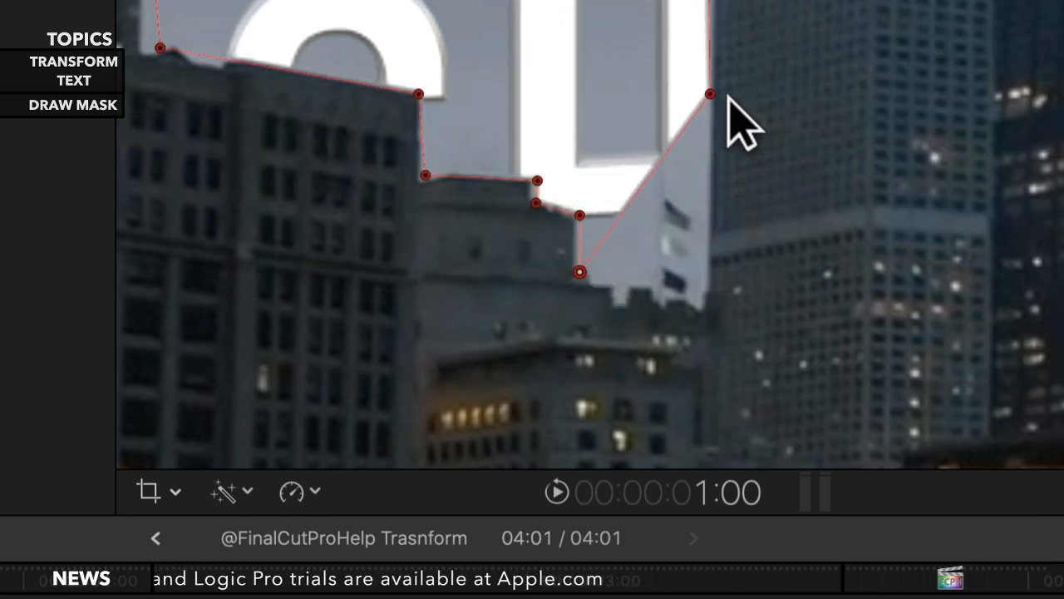
{"action": "left_click_drag", "start_coordinate": [711, 93], "coordinate": [708, 293]}
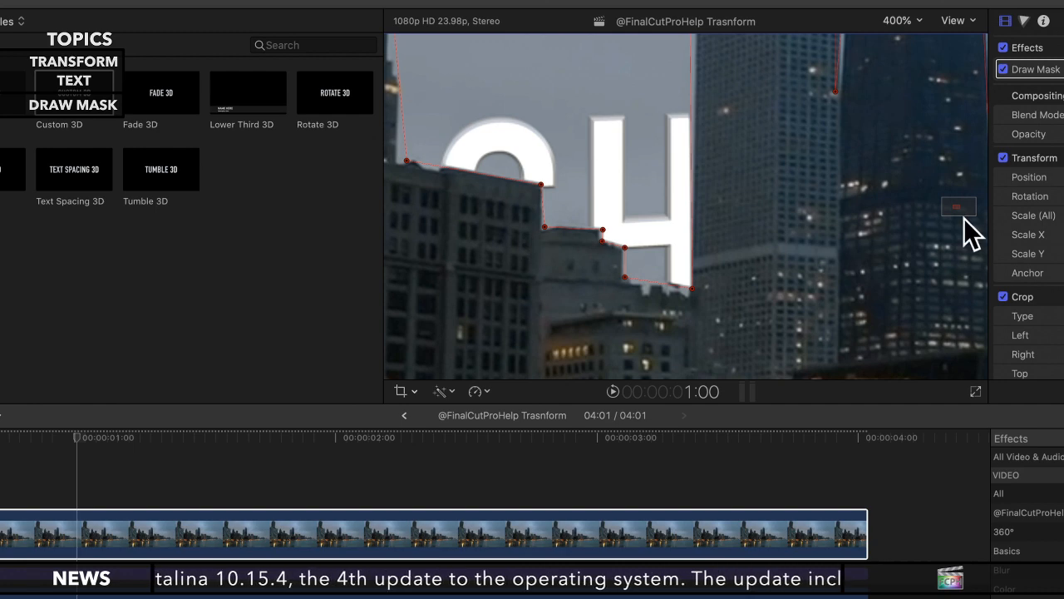
- Align the mask points with the grey tower's roof corners and peak and with the bottom of the gap beside the dark tower
{"action": "left_click_drag", "start_coordinate": [959, 212], "coordinate": [959, 211]}
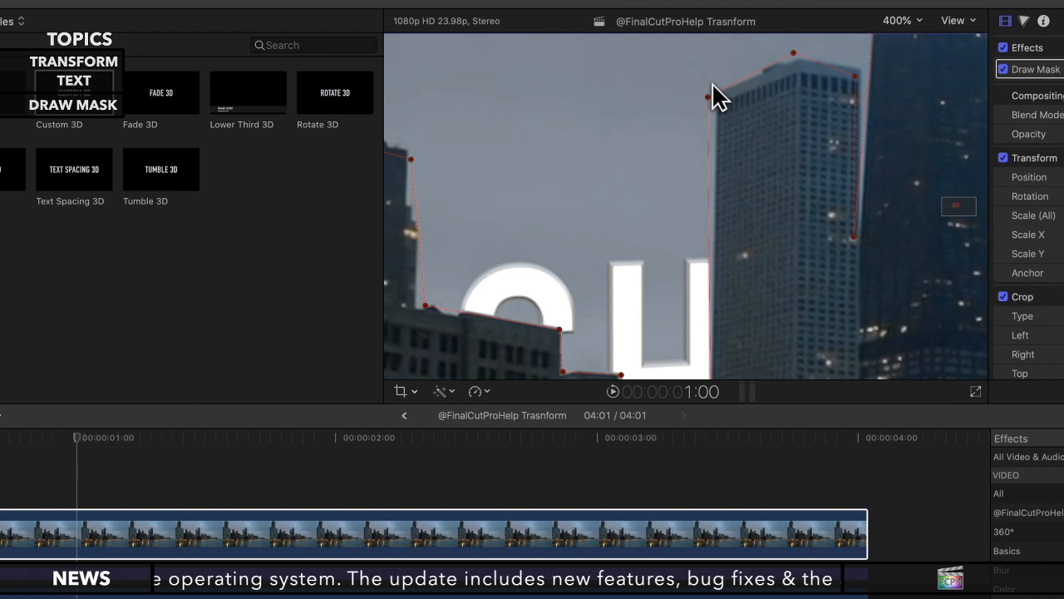
{"action": "mouse_move", "coordinate": [709, 98]}
{"action": "left_mouse_down"}
{"action": "mouse_move", "coordinate": [722, 82]}
{"action": "mouse_move", "coordinate": [716, 91]}
{"action": "left_mouse_up"}
{"action": "left_click_drag", "start_coordinate": [794, 53], "coordinate": [799, 59]}
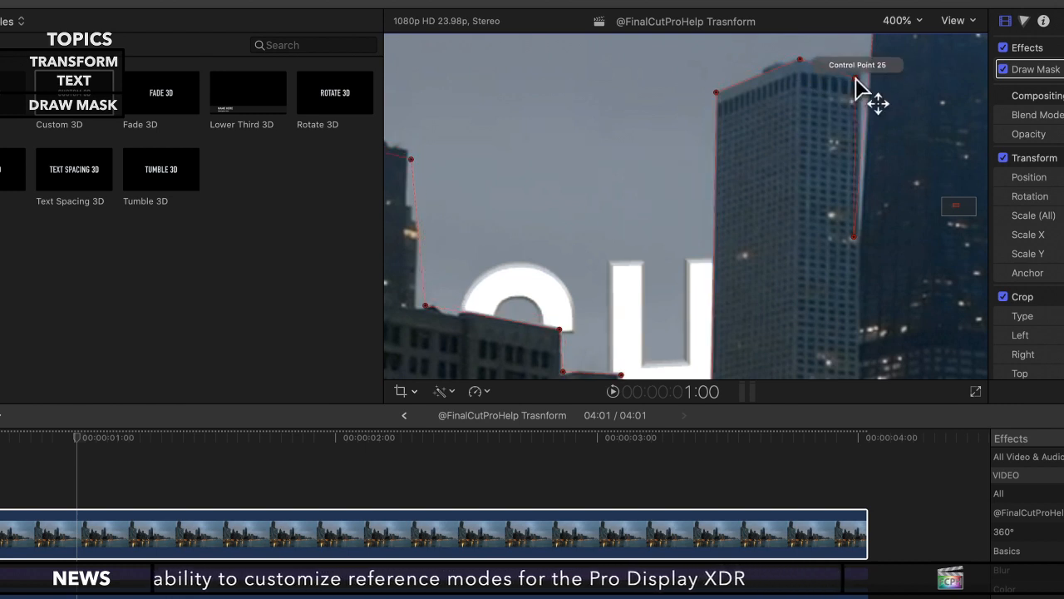
{"action": "left_click_drag", "start_coordinate": [859, 77], "coordinate": [860, 70]}
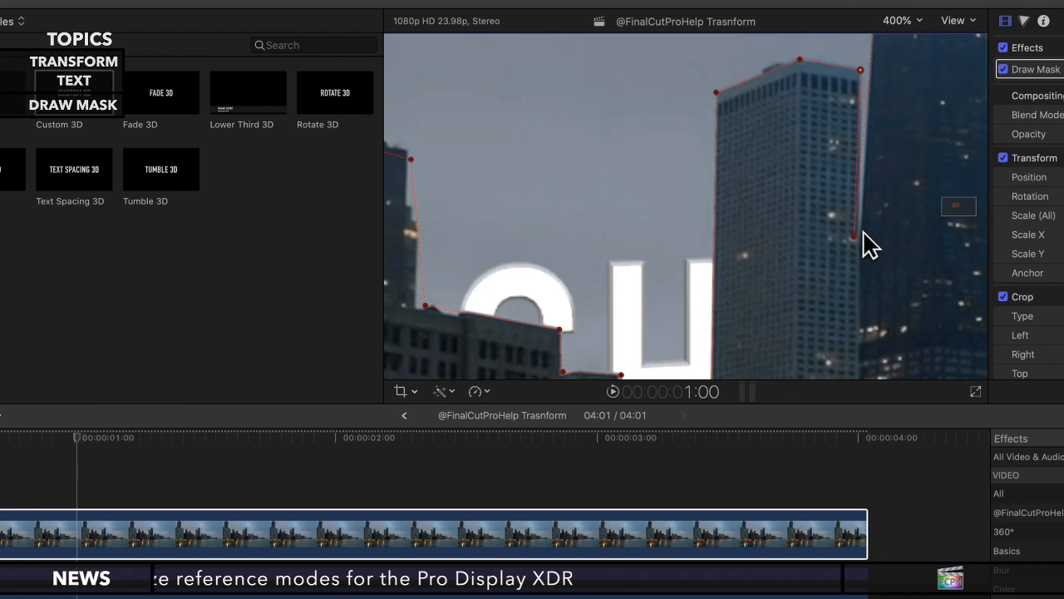
{"action": "mouse_move", "coordinate": [857, 243]}
{"action": "left_mouse_down"}
{"action": "mouse_move", "coordinate": [867, 241]}
{"action": "mouse_move", "coordinate": [647, 280]}
{"action": "left_mouse_up"}
{"action": "mouse_move", "coordinate": [717, 267]}
{"action": "left_mouse_down"}
{"action": "mouse_move", "coordinate": [785, 262]}
{"action": "mouse_move", "coordinate": [649, 371]}
{"action": "mouse_move", "coordinate": [751, 289]}
{"action": "mouse_move", "coordinate": [640, 309]}
{"action": "mouse_move", "coordinate": [694, 304]}
{"action": "mouse_move", "coordinate": [765, 244]}
{"action": "mouse_move", "coordinate": [876, 244]}
{"action": "mouse_move", "coordinate": [850, 237]}
{"action": "mouse_move", "coordinate": [871, 235]}
{"action": "mouse_move", "coordinate": [859, 266]}
{"action": "left_mouse_up"}
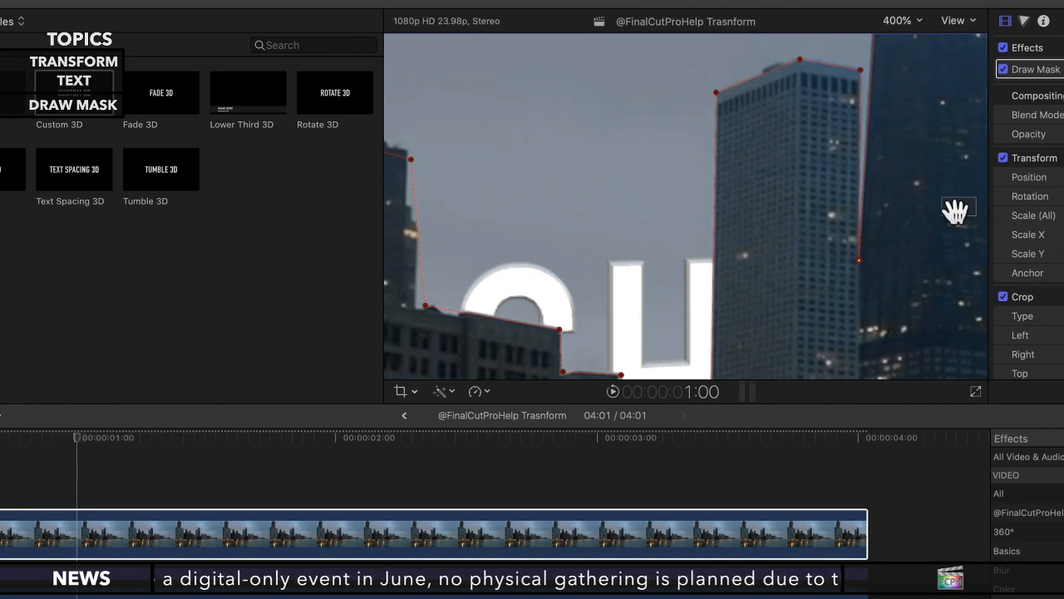
- Move the dark tower's three roof control points onto its corners and peak
{"action": "scroll", "coordinate": [957, 209], "scroll_direction": "up", "scroll_amount": 5}
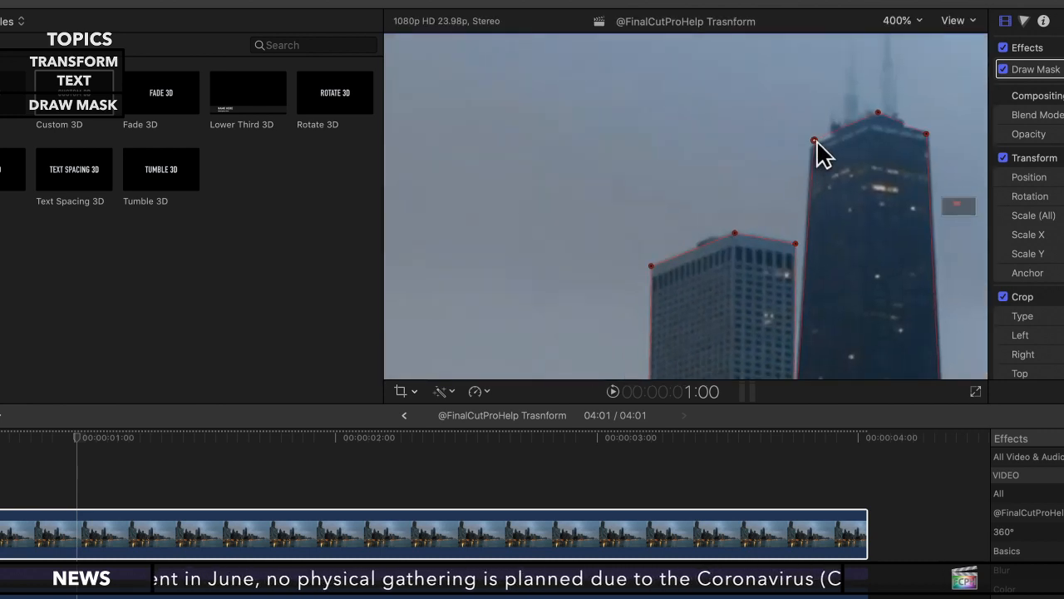
{"action": "mouse_move", "coordinate": [813, 146]}
{"action": "left_mouse_down"}
{"action": "mouse_move", "coordinate": [810, 158]}
{"action": "mouse_move", "coordinate": [806, 144]}
{"action": "left_mouse_up"}
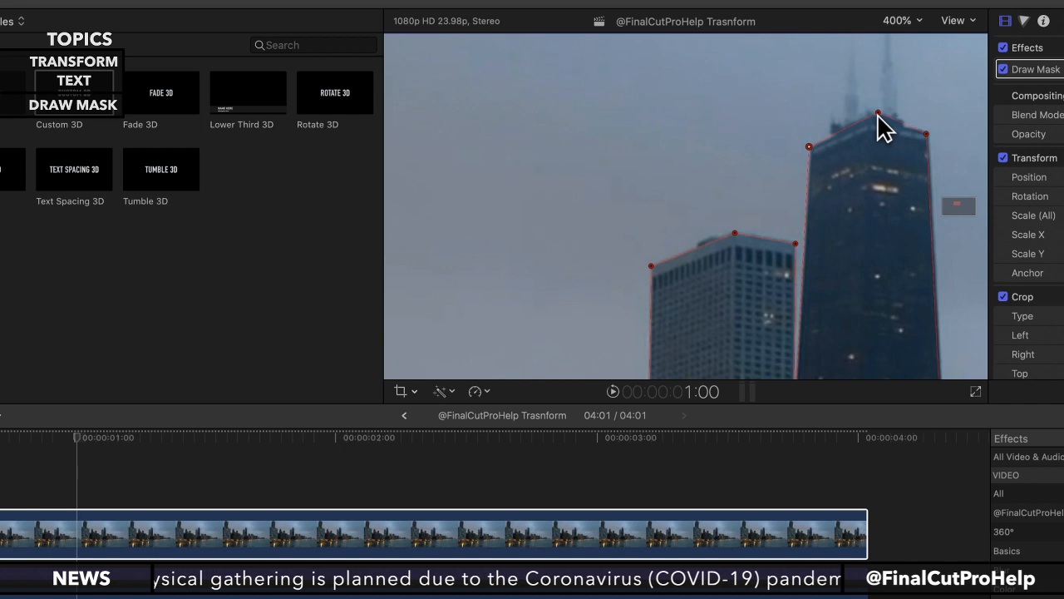
{"action": "left_click_drag", "start_coordinate": [877, 114], "coordinate": [872, 112]}
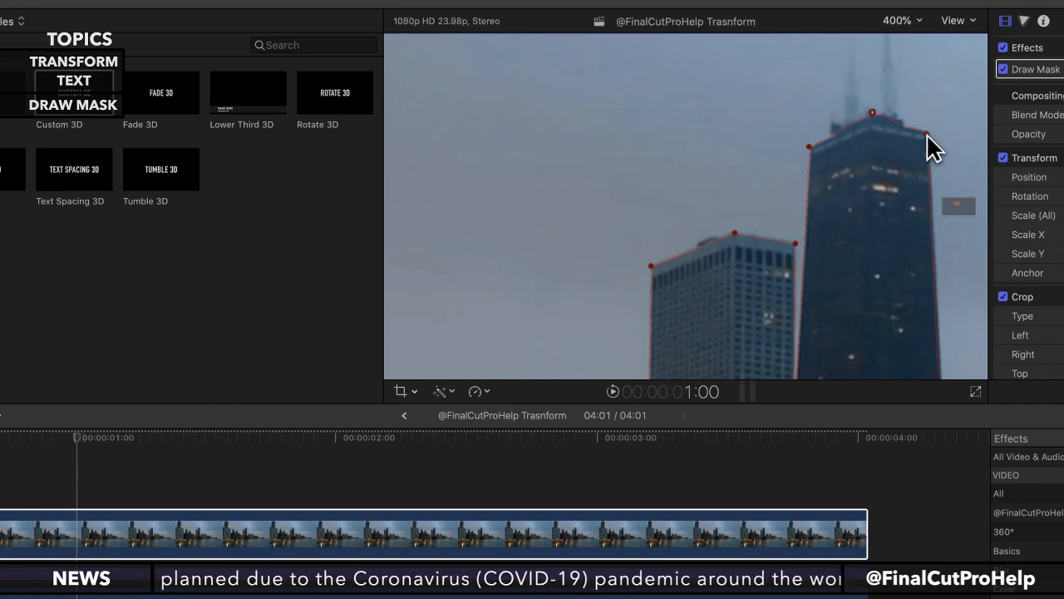
{"action": "left_click_drag", "start_coordinate": [926, 134], "coordinate": [930, 131]}
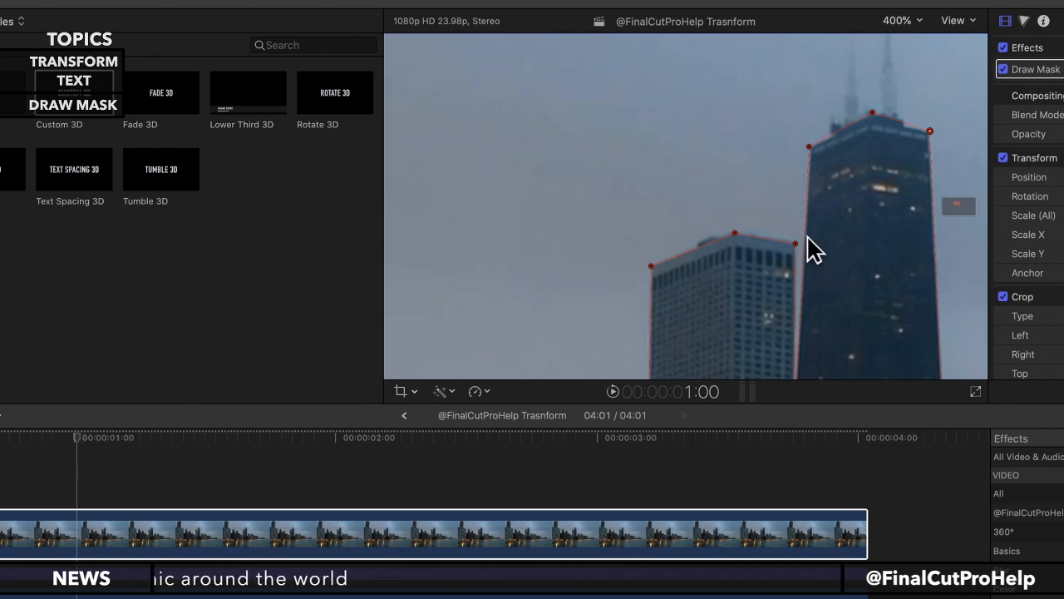
- Examine the mask edges around the two towers and the buildings beyond them, then fit the whole frame in the viewer
{"action": "key", "text": "z"}
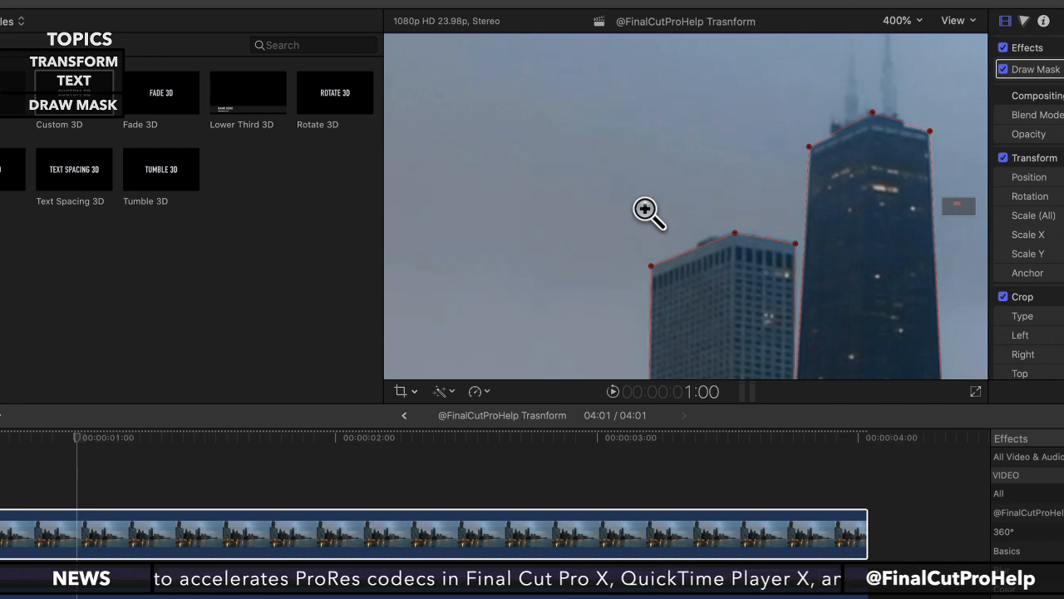
{"action": "key", "text": "h"}
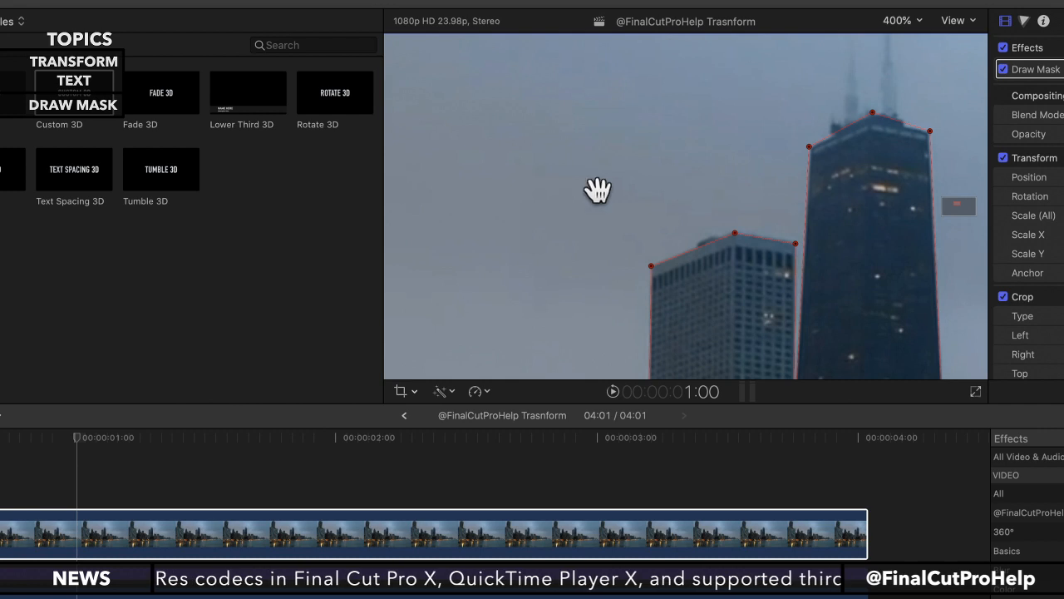
{"action": "mouse_move", "coordinate": [732, 195]}
{"action": "left_mouse_down"}
{"action": "mouse_move", "coordinate": [644, 214]}
{"action": "mouse_move", "coordinate": [572, 169]}
{"action": "left_mouse_up"}
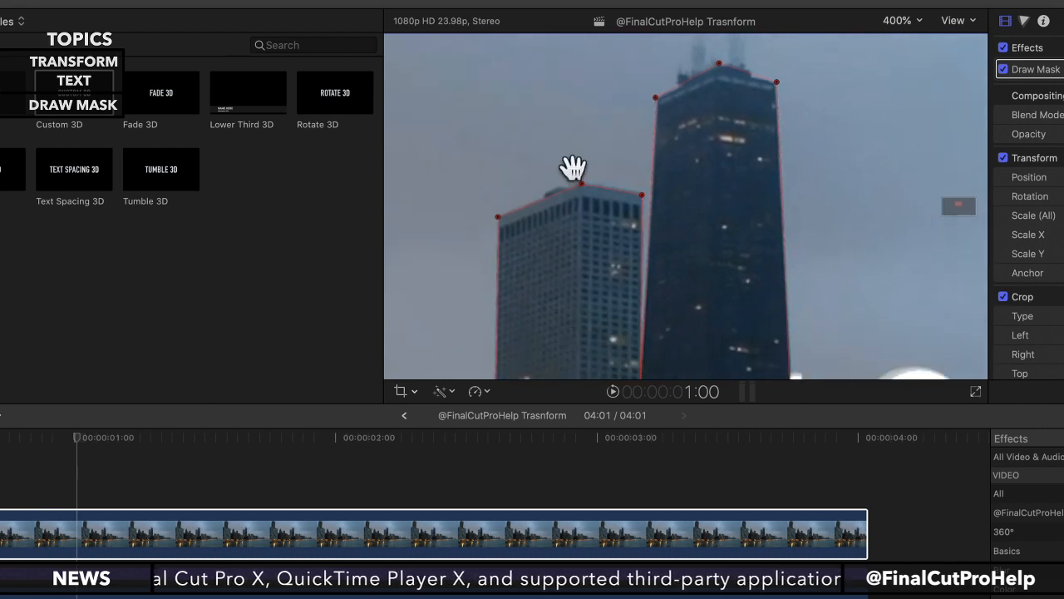
{"action": "left_click_drag", "start_coordinate": [750, 316], "coordinate": [668, 200]}
{"action": "mouse_move", "coordinate": [736, 235]}
{"action": "left_mouse_down"}
{"action": "mouse_move", "coordinate": [655, 153]}
{"action": "mouse_move", "coordinate": [722, 158]}
{"action": "left_mouse_up"}
{"action": "left_click_drag", "start_coordinate": [687, 251], "coordinate": [701, 144]}
{"action": "key", "text": "a"}
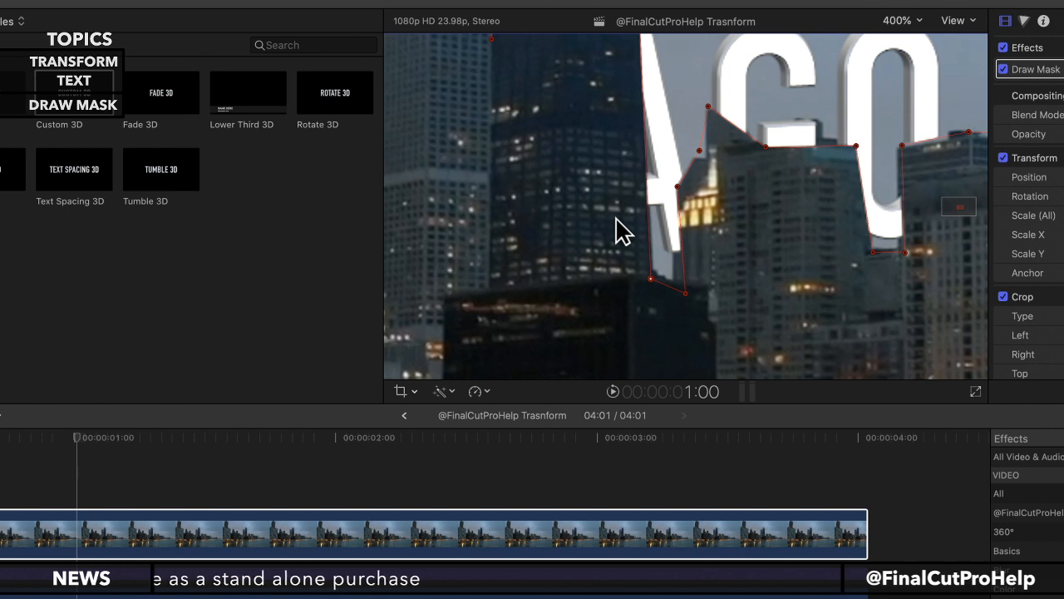
{"action": "key", "text": "shift+z"}
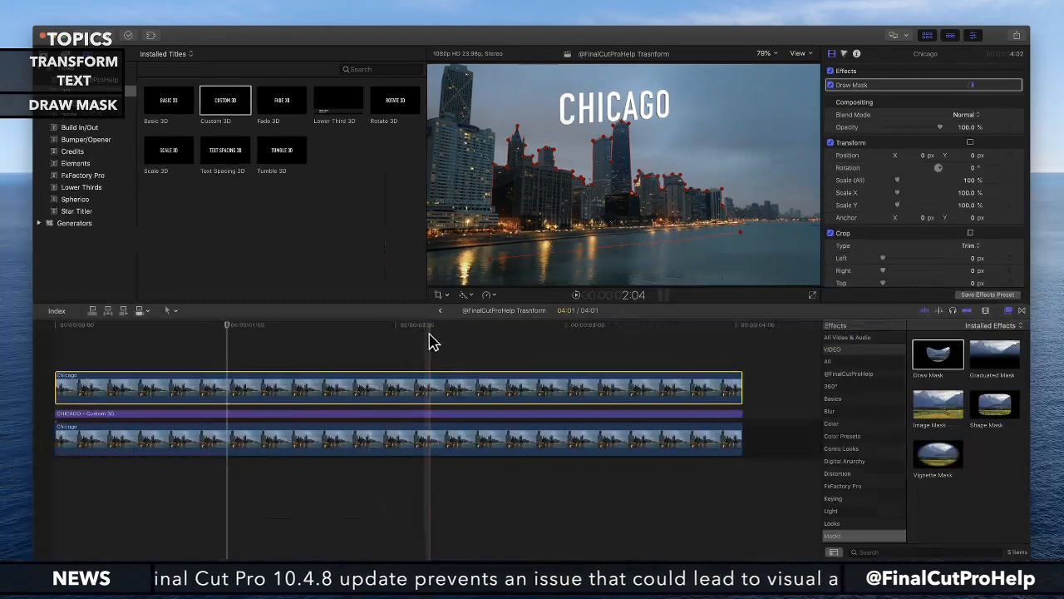
- Play the refined composite from the start and scrub to 1:08 to check the title behind the buildings
{"action": "left_click_drag", "start_coordinate": [334, 326], "coordinate": [63, 331]}
{"action": "left_click", "coordinate": [70, 345]}
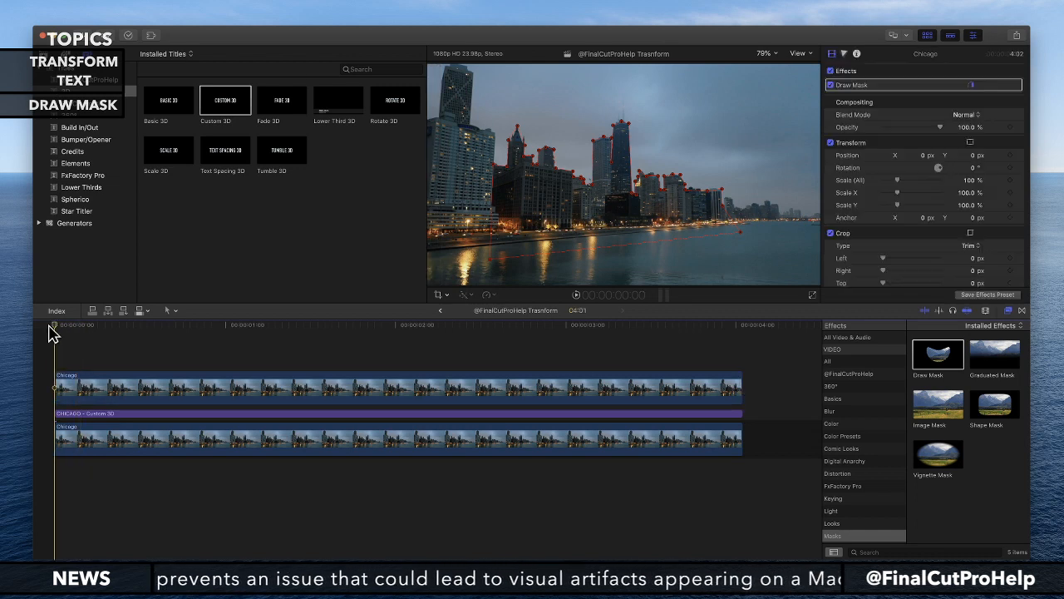
{"action": "key", "text": "space"}
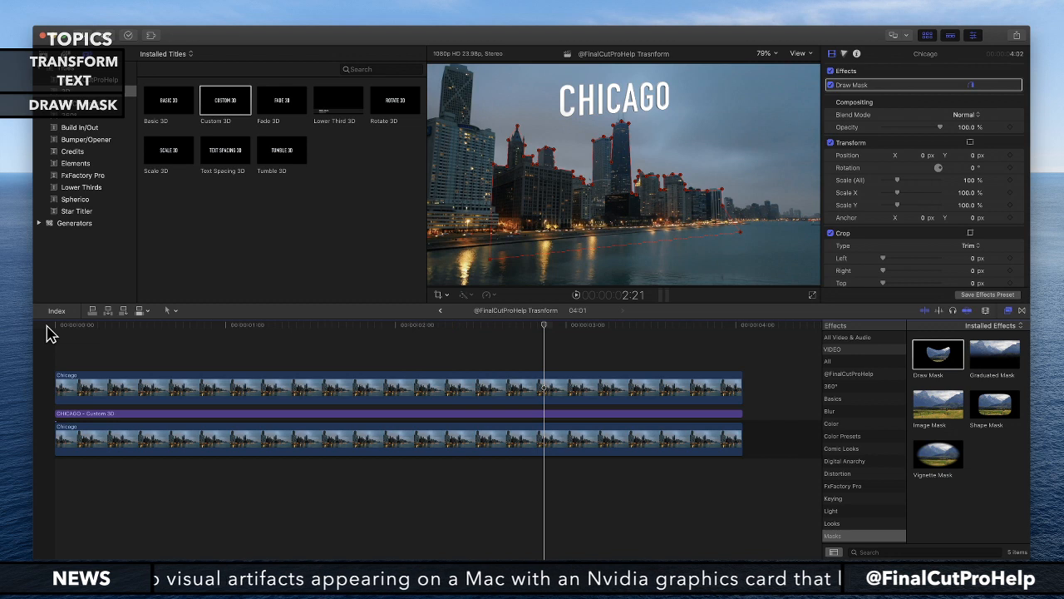
{"action": "left_click", "coordinate": [168, 327]}
{"action": "left_click_drag", "start_coordinate": [169, 327], "coordinate": [286, 314]}
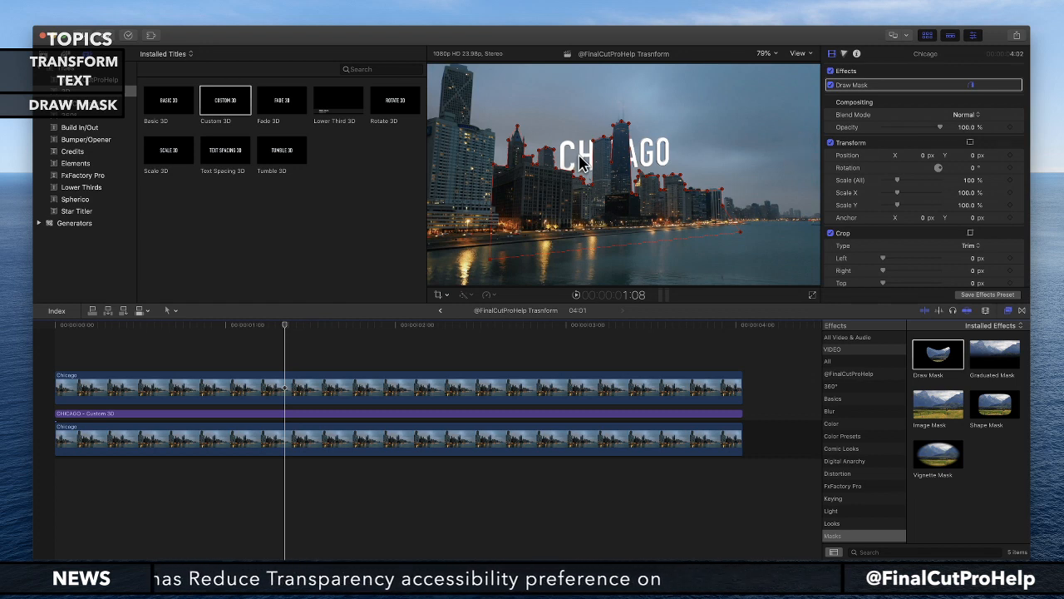
- With the viewer at 200%, pull the dark tower's three roof control points down to the top of the black building in front of it
{"action": "left_click", "coordinate": [773, 55]}
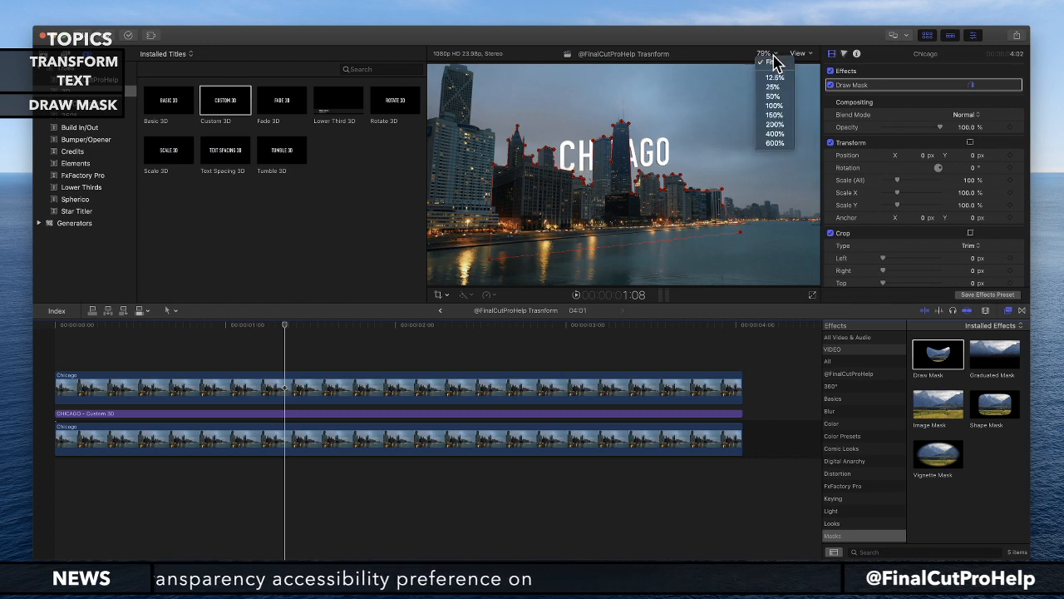
{"action": "left_click", "coordinate": [775, 125]}
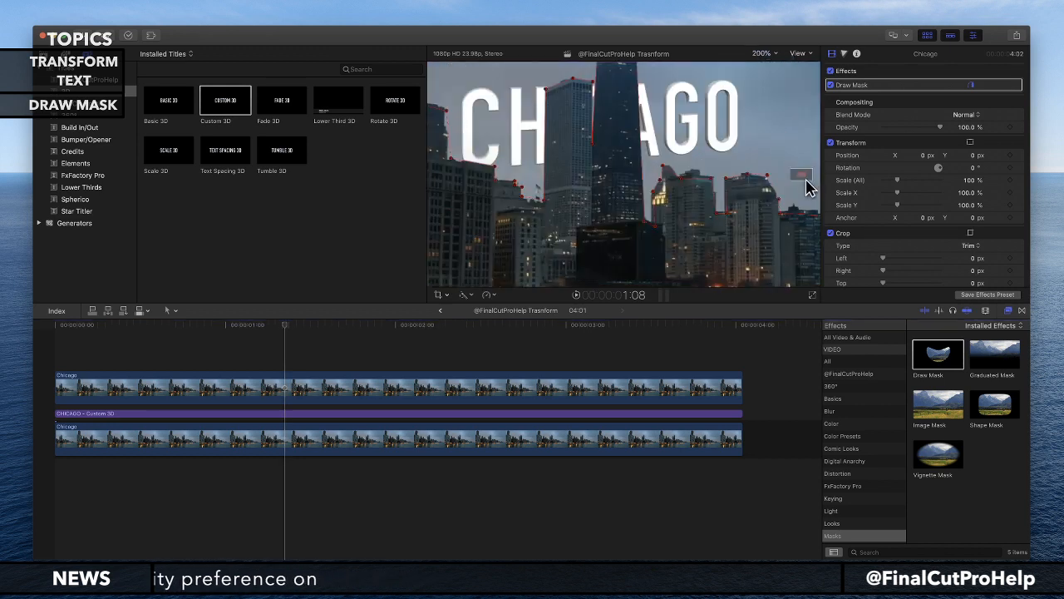
{"action": "left_click_drag", "start_coordinate": [801, 179], "coordinate": [800, 177]}
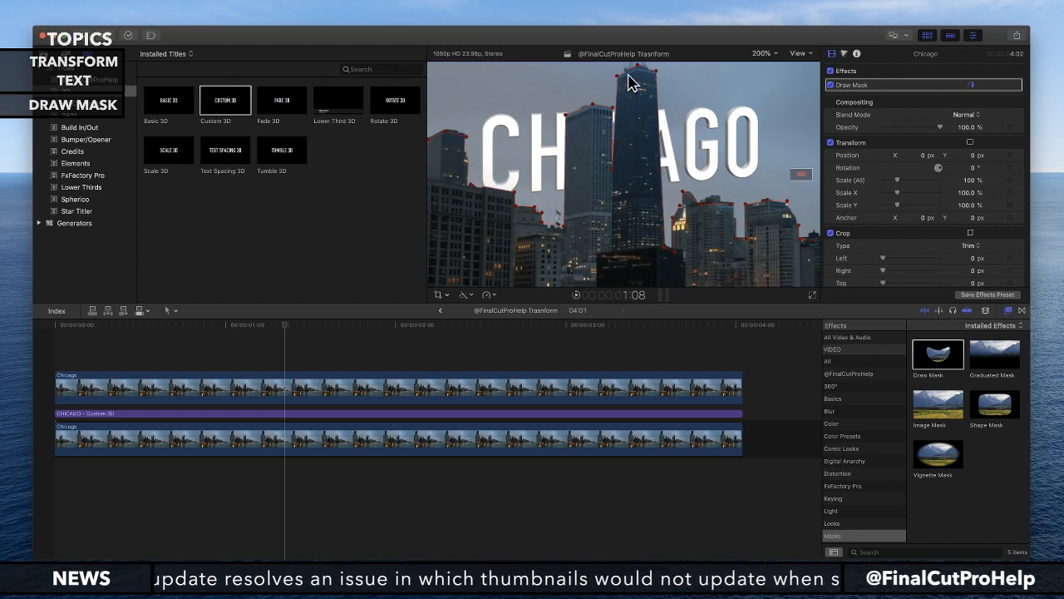
{"action": "left_click_drag", "start_coordinate": [630, 83], "coordinate": [620, 258]}
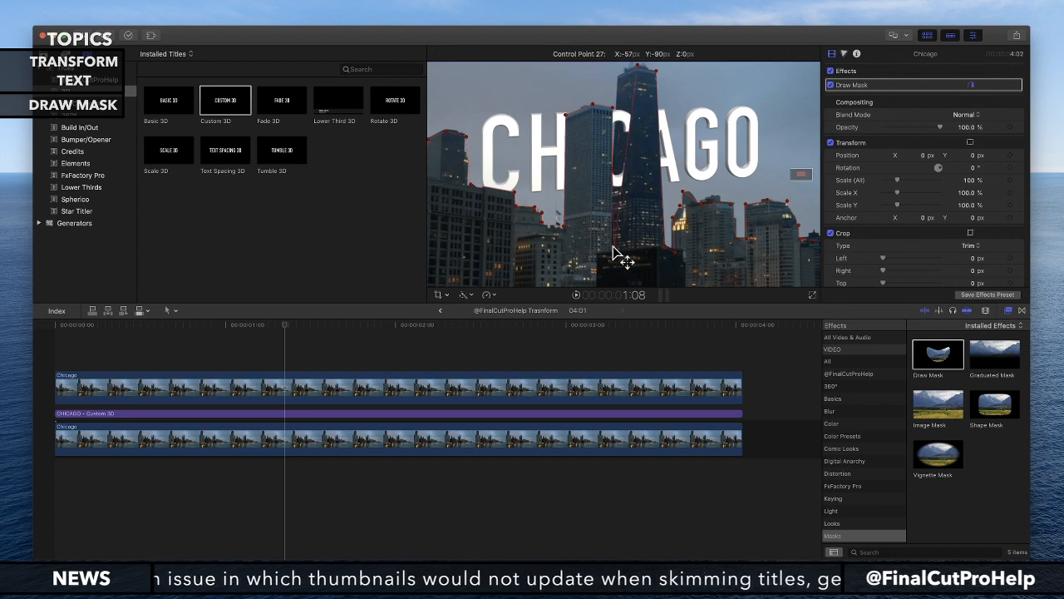
{"action": "mouse_move", "coordinate": [637, 66]}
{"action": "left_mouse_down"}
{"action": "mouse_move", "coordinate": [632, 242]}
{"action": "mouse_move", "coordinate": [641, 239]}
{"action": "left_mouse_up"}
{"action": "left_click_drag", "start_coordinate": [656, 73], "coordinate": [652, 249]}
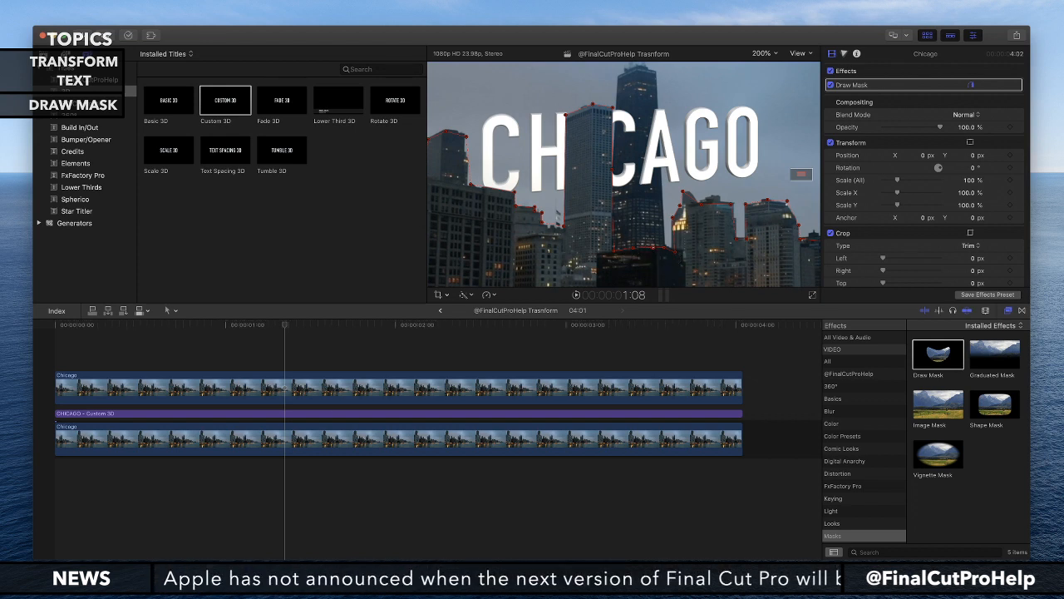
- Expand the Draw Mask parameters on the Chicago clip and review the X and Y coordinates of its control points
{"action": "key", "text": "super+Tab"}
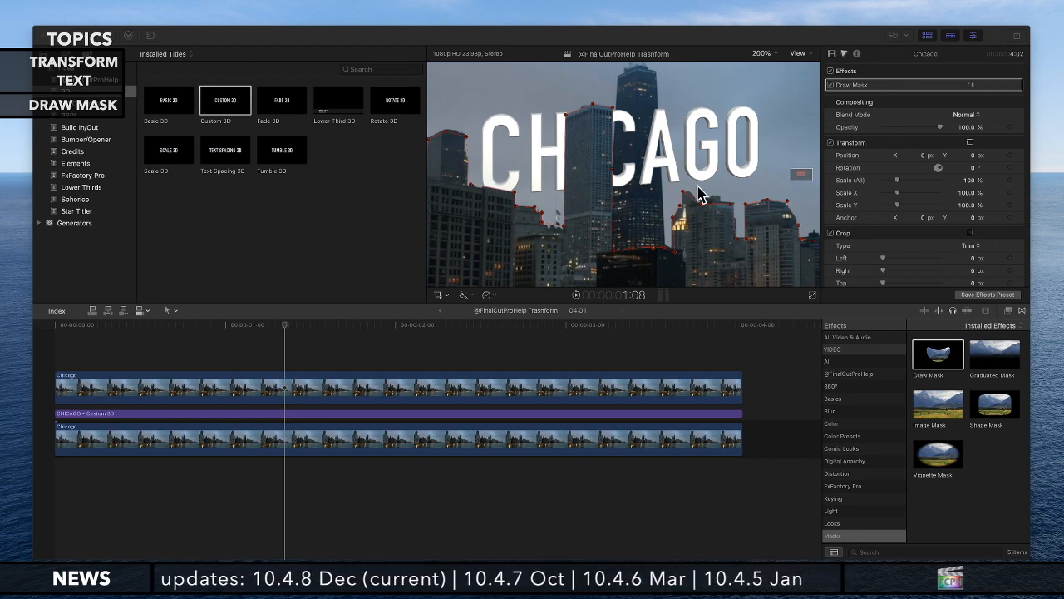
{"action": "left_click", "coordinate": [866, 31]}
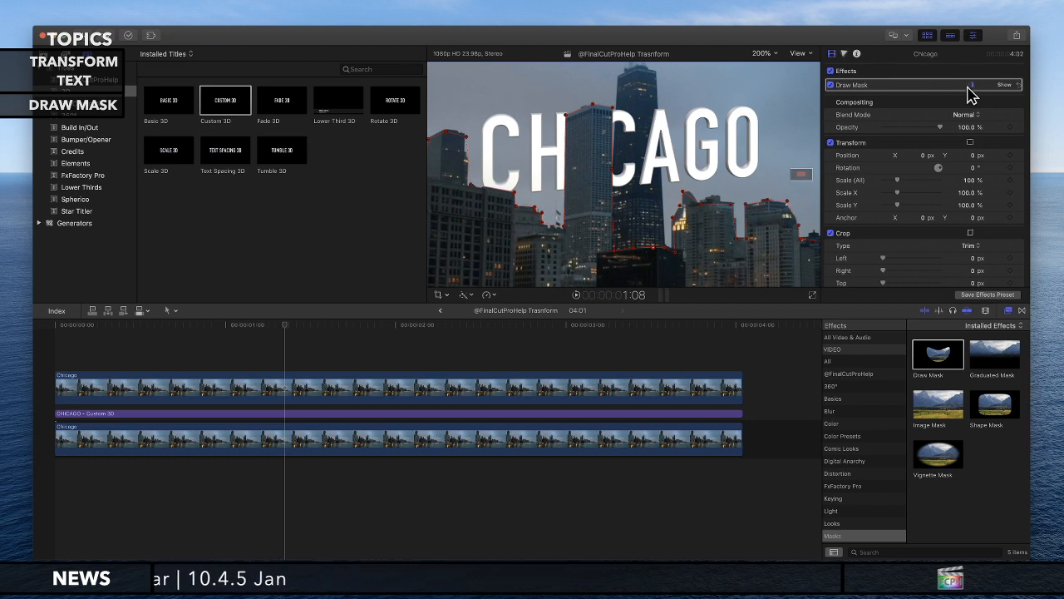
{"action": "left_click", "coordinate": [1005, 86]}
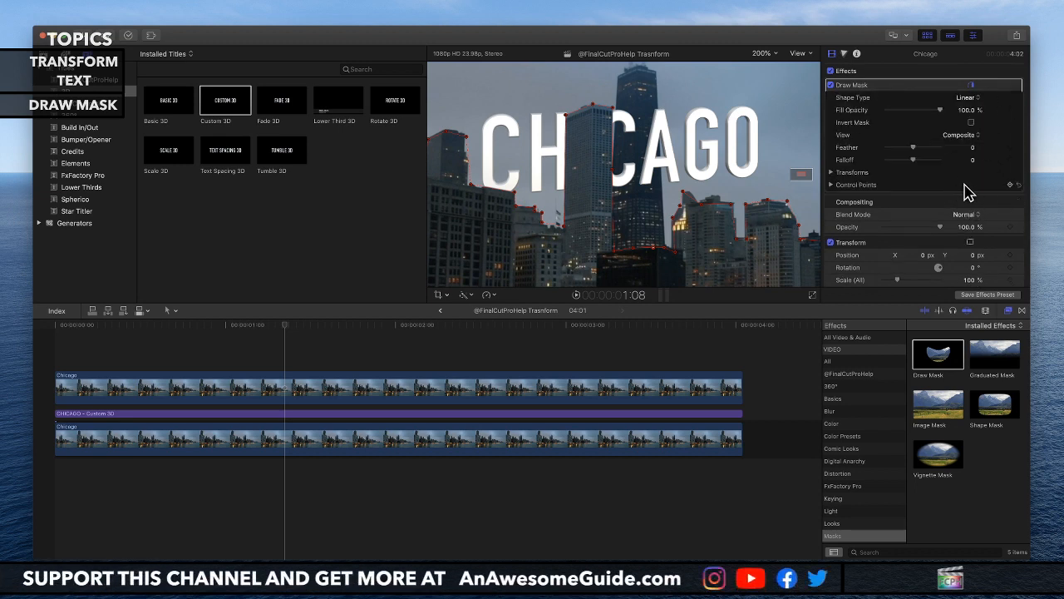
{"action": "left_click", "coordinate": [854, 187]}
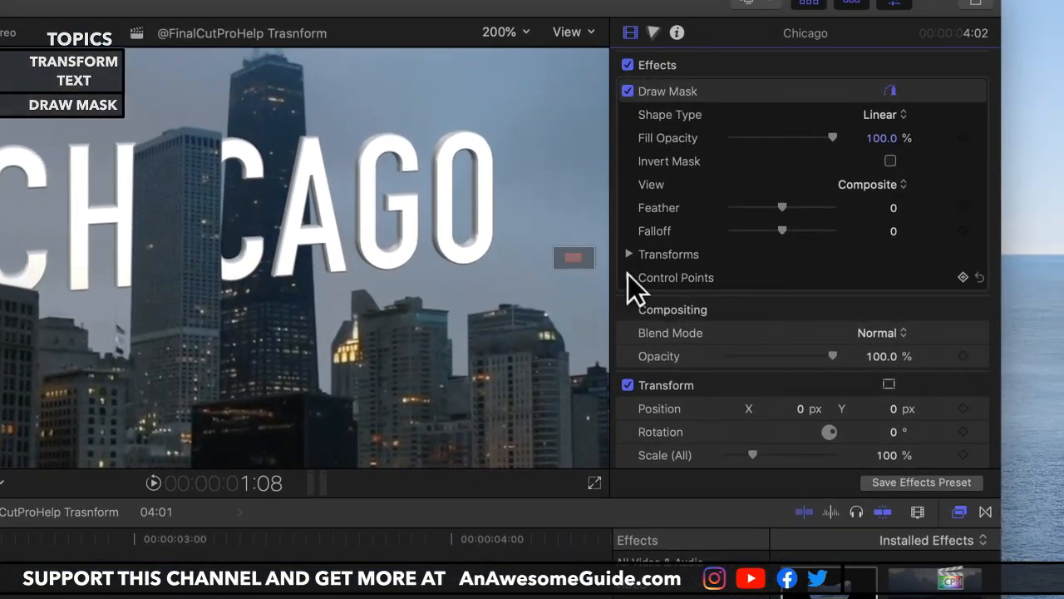
{"action": "left_click", "coordinate": [630, 278]}
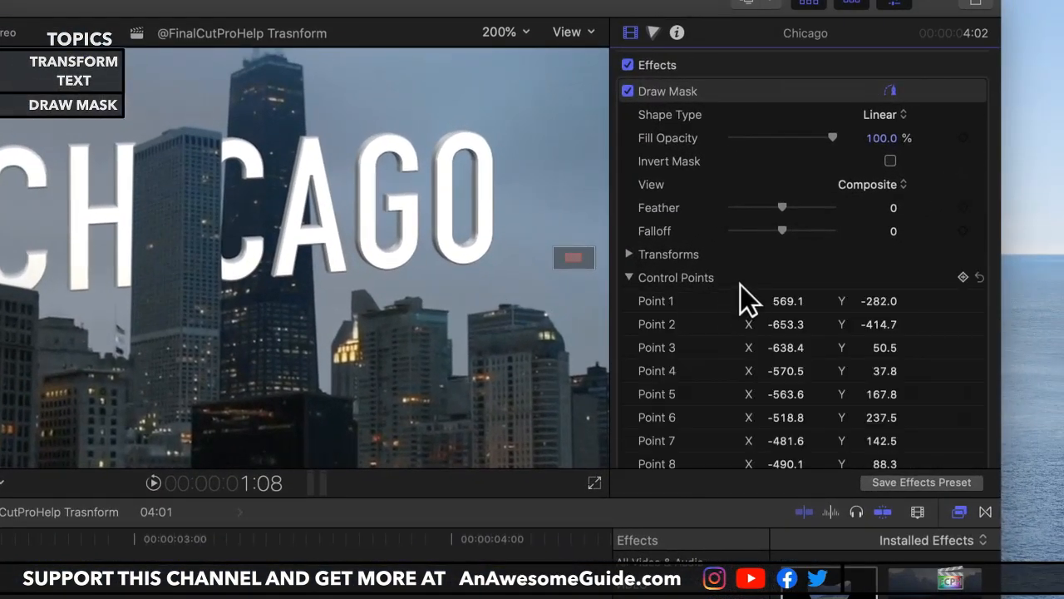
{"action": "scroll", "coordinate": [735, 282], "scroll_direction": "down", "scroll_amount": 10}
{"action": "scroll", "coordinate": [735, 282], "scroll_direction": "down", "scroll_amount": 12}
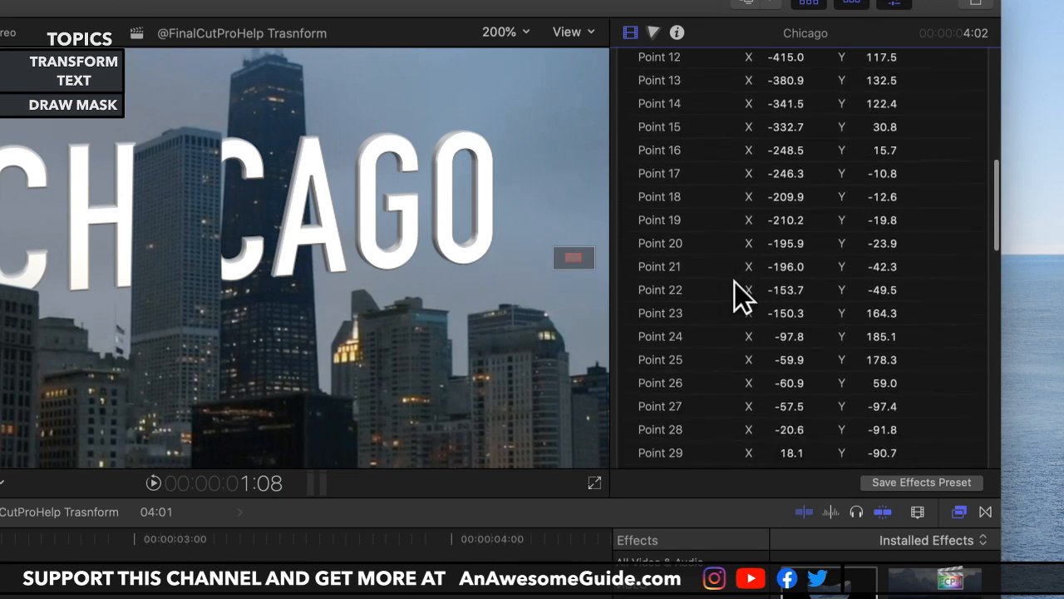
{"action": "scroll", "coordinate": [735, 282], "scroll_direction": "down", "scroll_amount": 6}
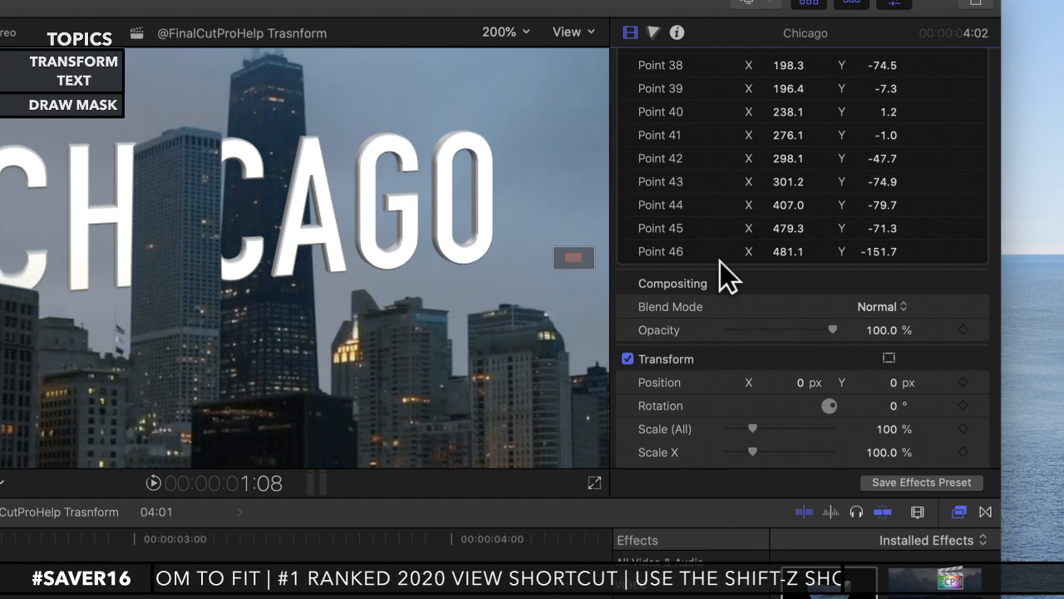
{"action": "scroll", "coordinate": [728, 255], "scroll_direction": "up", "scroll_amount": 20}
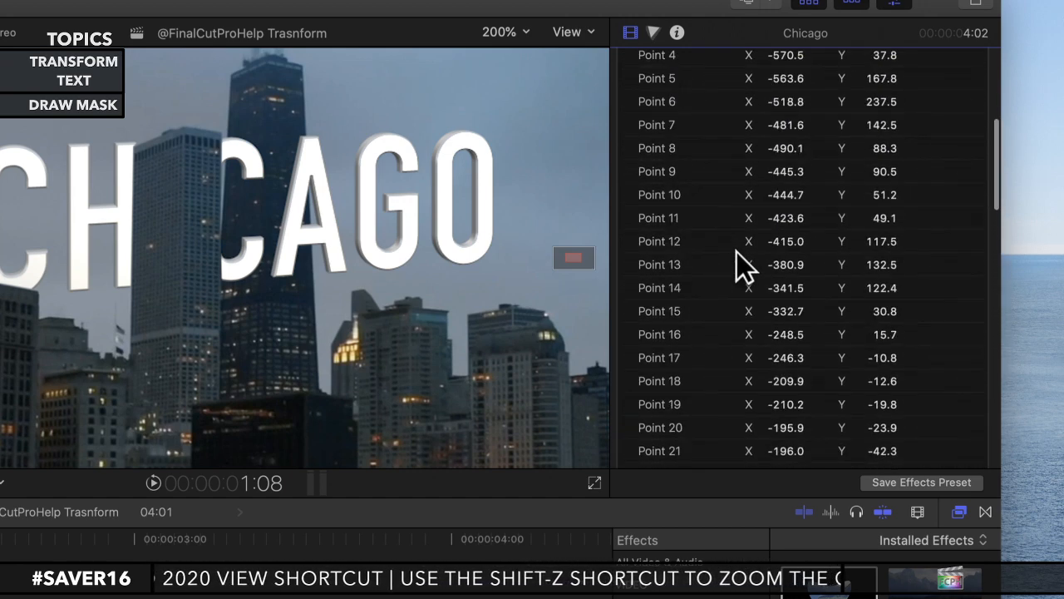
{"action": "scroll", "coordinate": [736, 252], "scroll_direction": "up", "scroll_amount": 3}
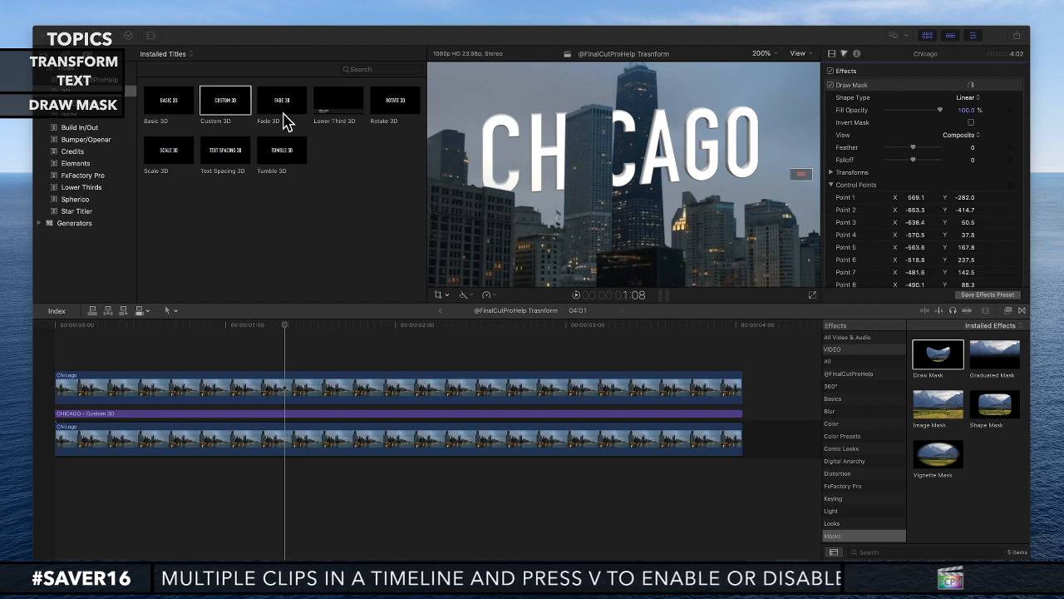
{"action": "left_click", "coordinate": [247, 47]}
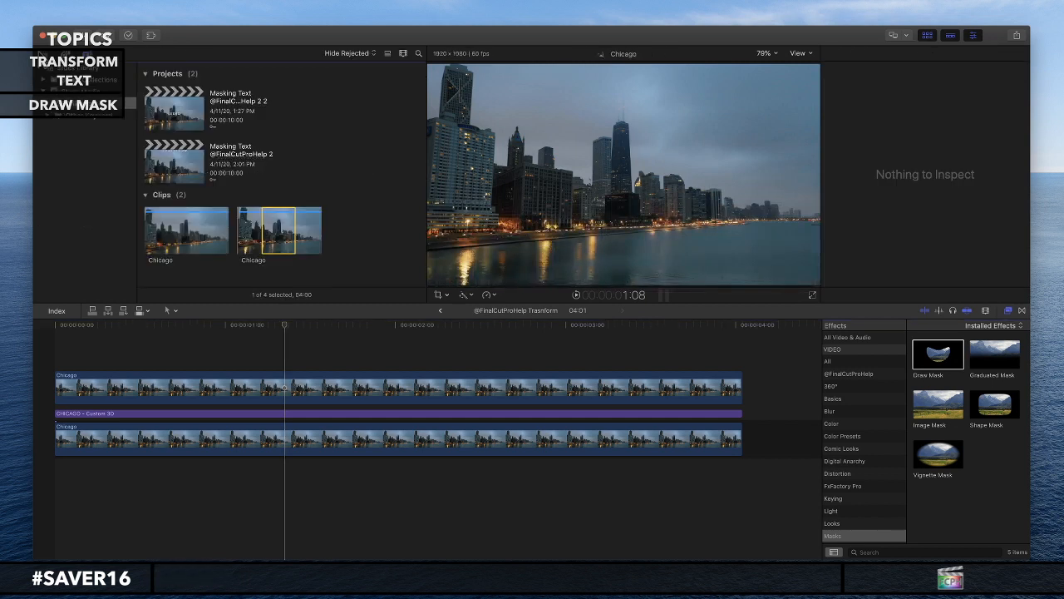
{"action": "double_click", "coordinate": [183, 120]}
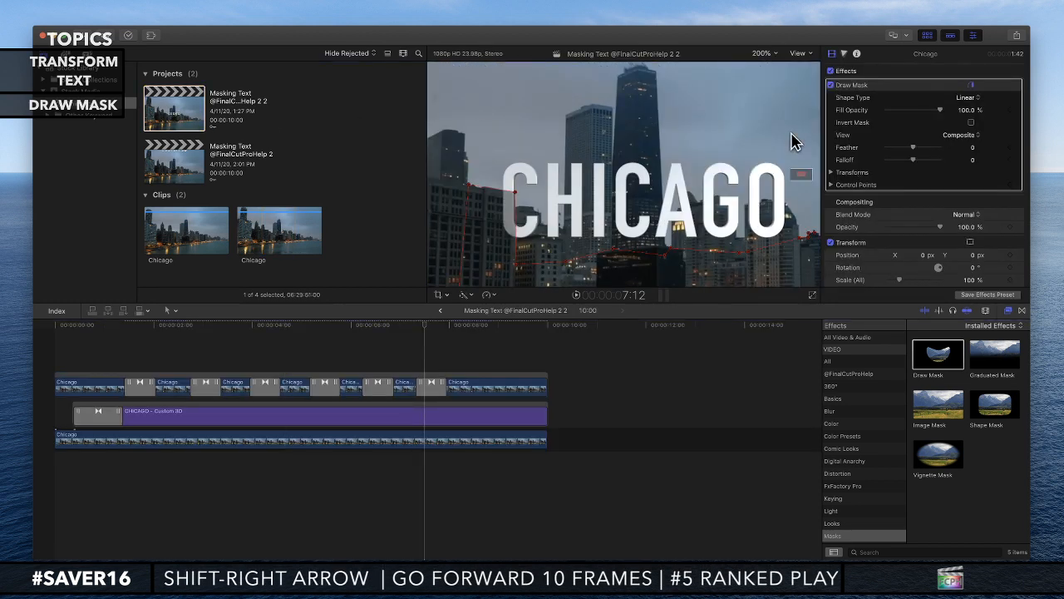
{"action": "key", "text": "shift+z"}
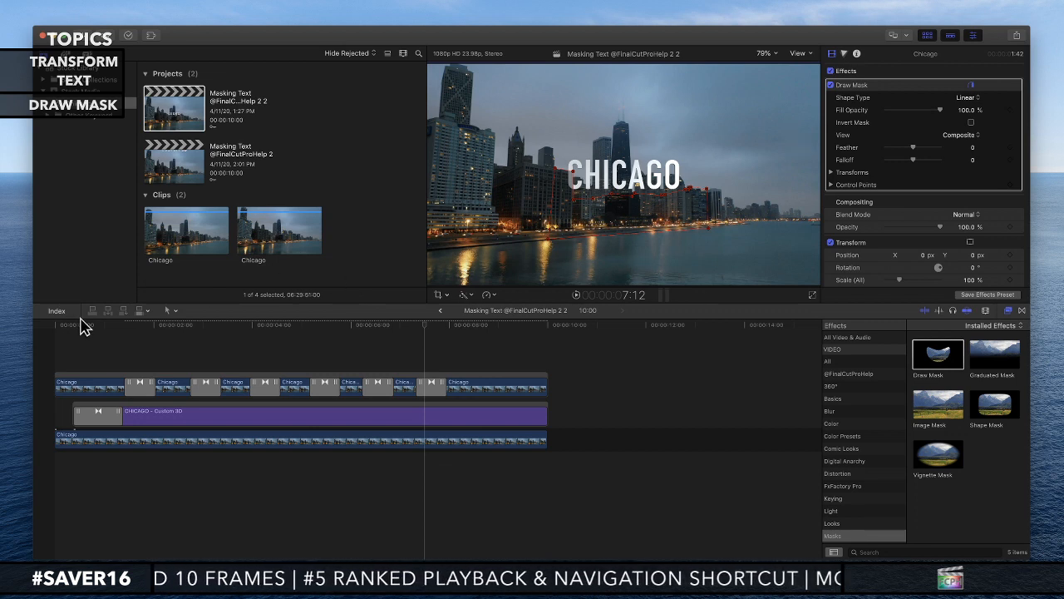
- Play the finished example full screen from its start, leave full screen, and briefly replay its opening
{"action": "key", "text": "Home"}
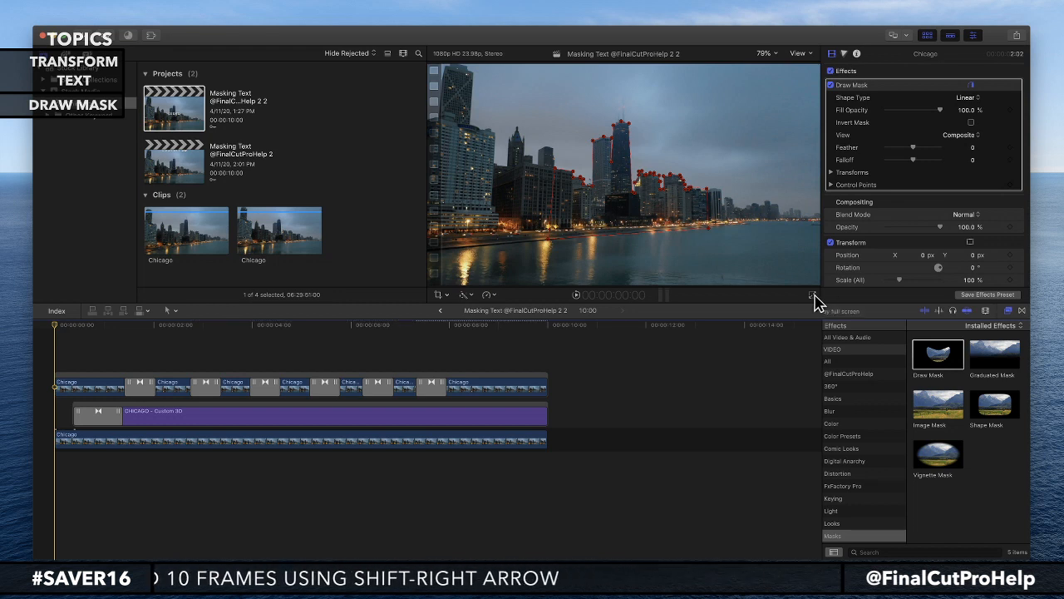
{"action": "left_click", "coordinate": [814, 296]}
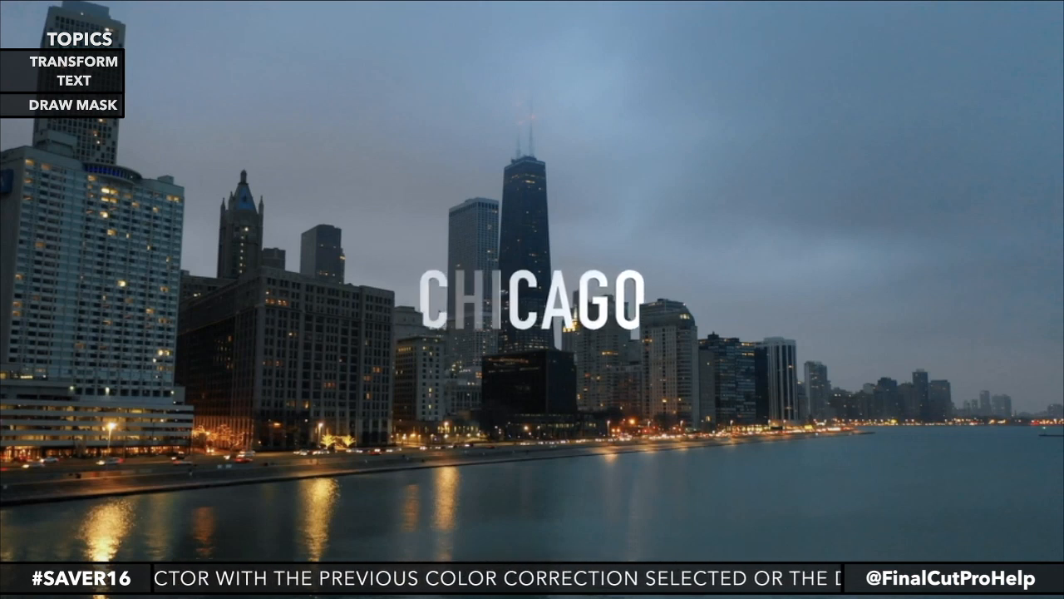
{"action": "key", "text": "Escape"}
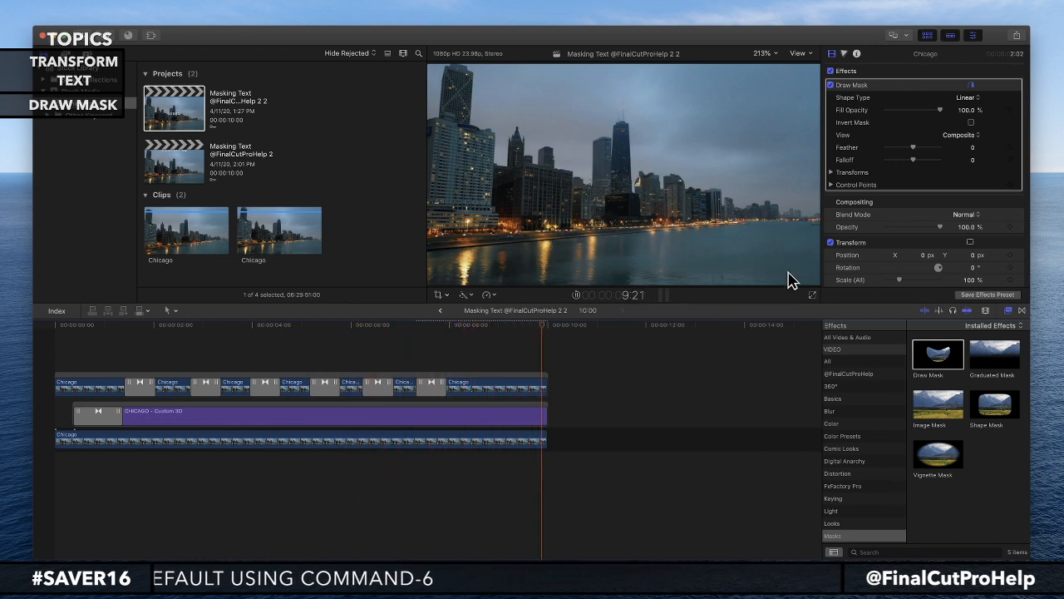
{"action": "left_click", "coordinate": [595, 377]}
{"action": "key", "text": "space"}
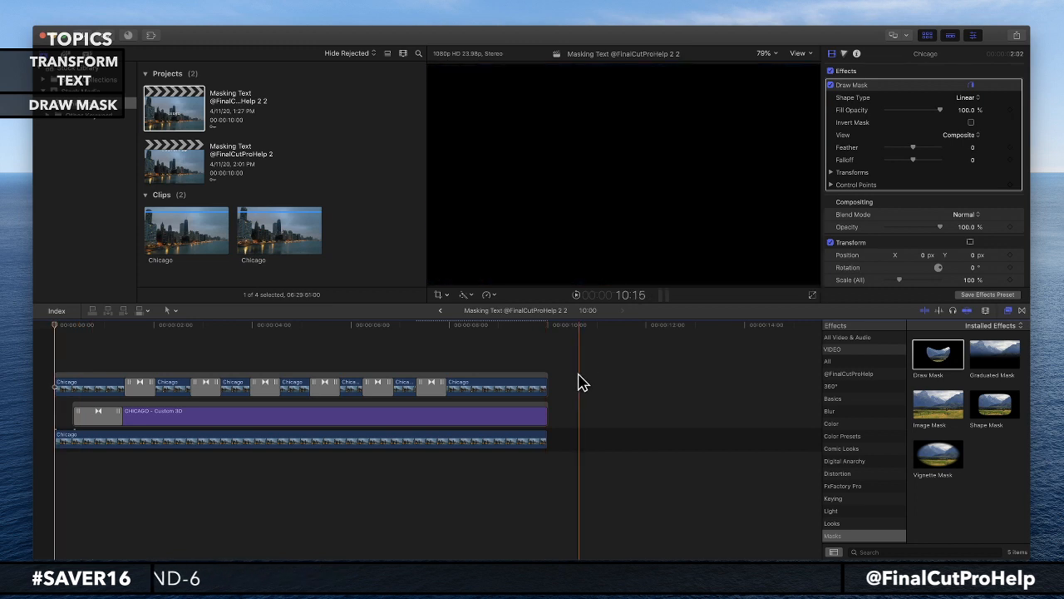
{"action": "key", "text": "space"}
{"action": "key", "text": "space"}
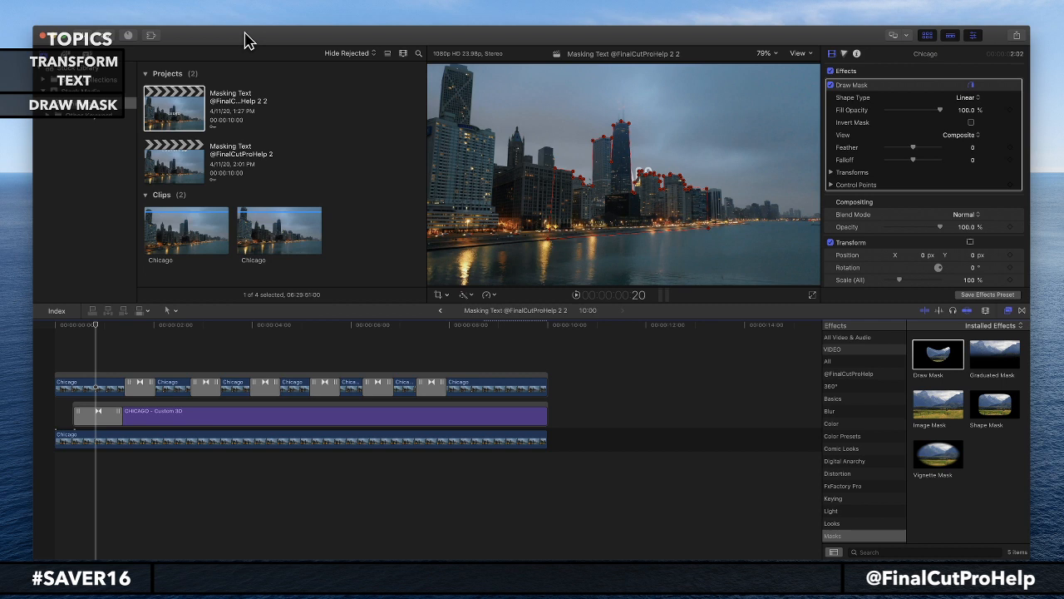
{"action": "key", "text": "super+n"}
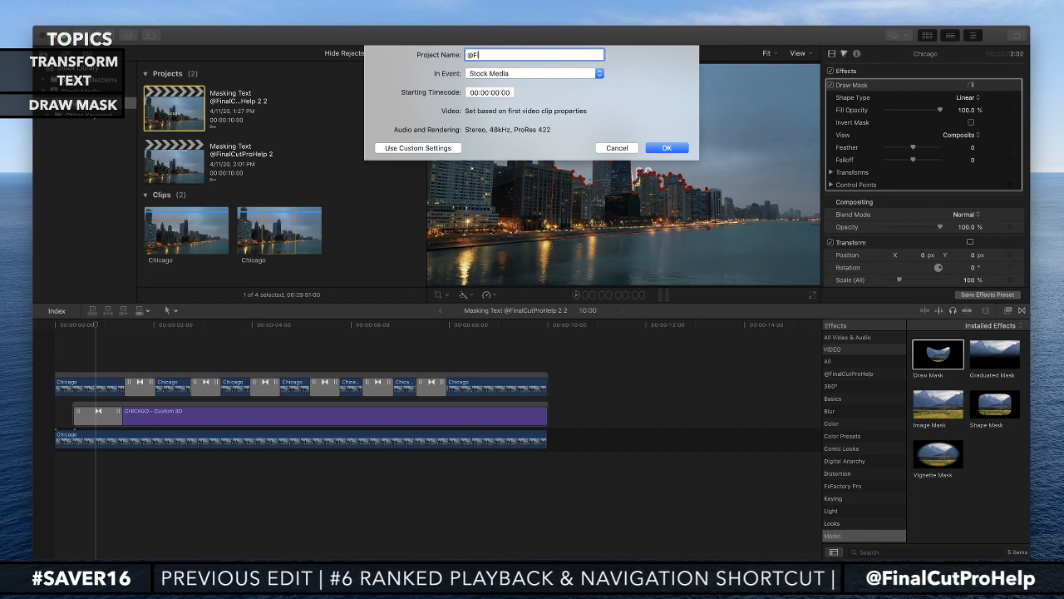
{"action": "type", "text": "@Final"}
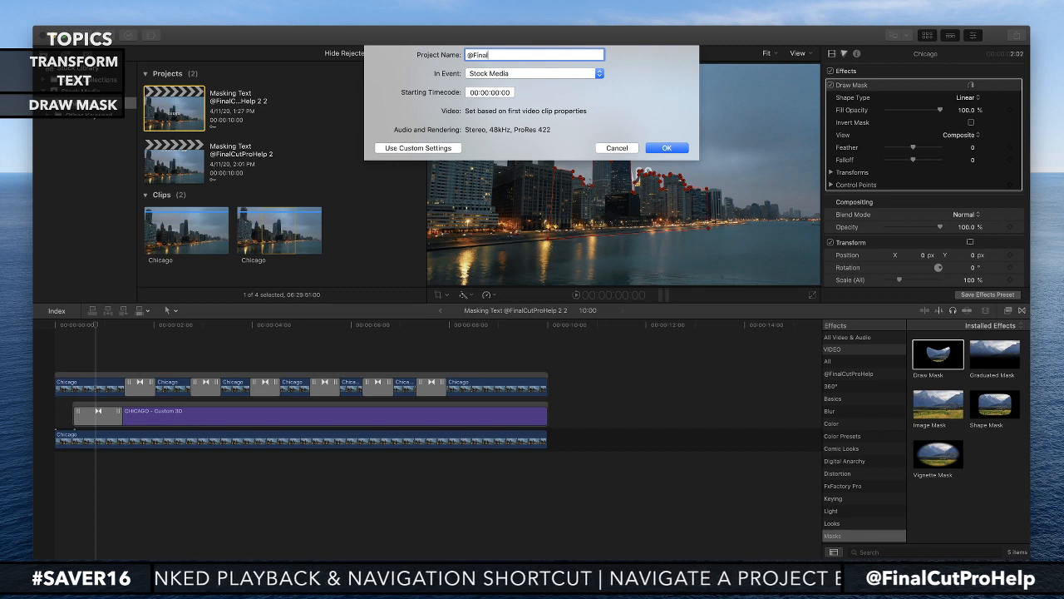
{"action": "type", "text": "CutProHelp 3D Text"}
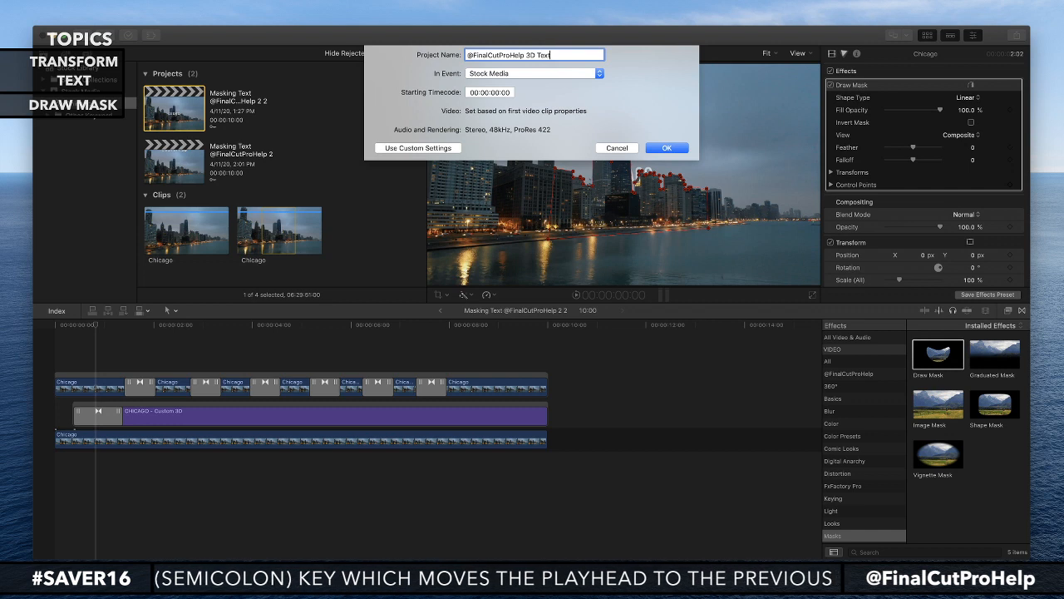
{"action": "key", "text": "Return"}
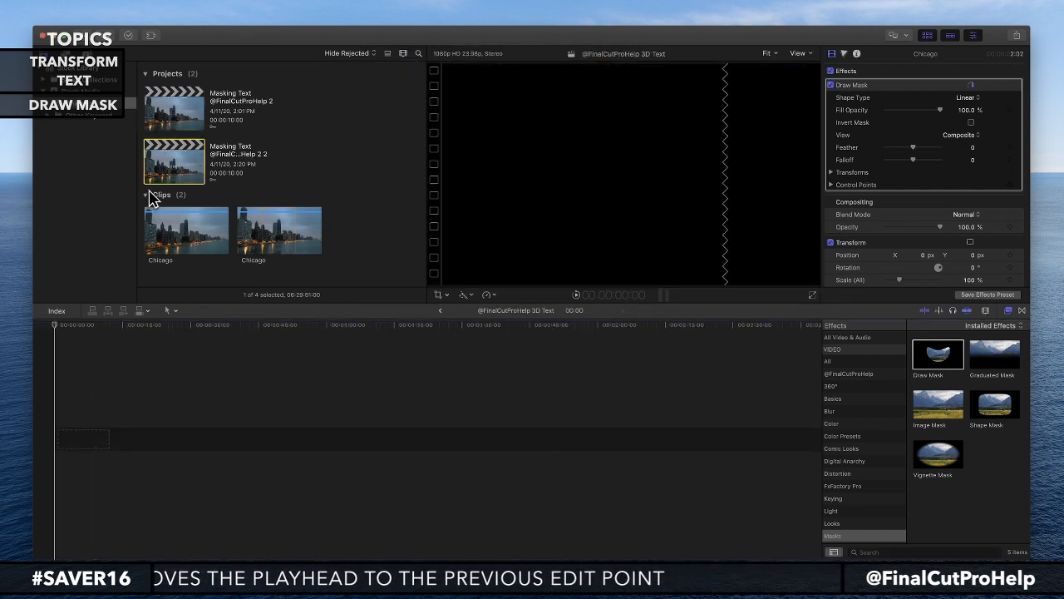
- Add the marked range of the second Chicago clip to the timeline, accepting 1080p HD, 1920x1080 at 23.98p
{"action": "left_click", "coordinate": [287, 240]}
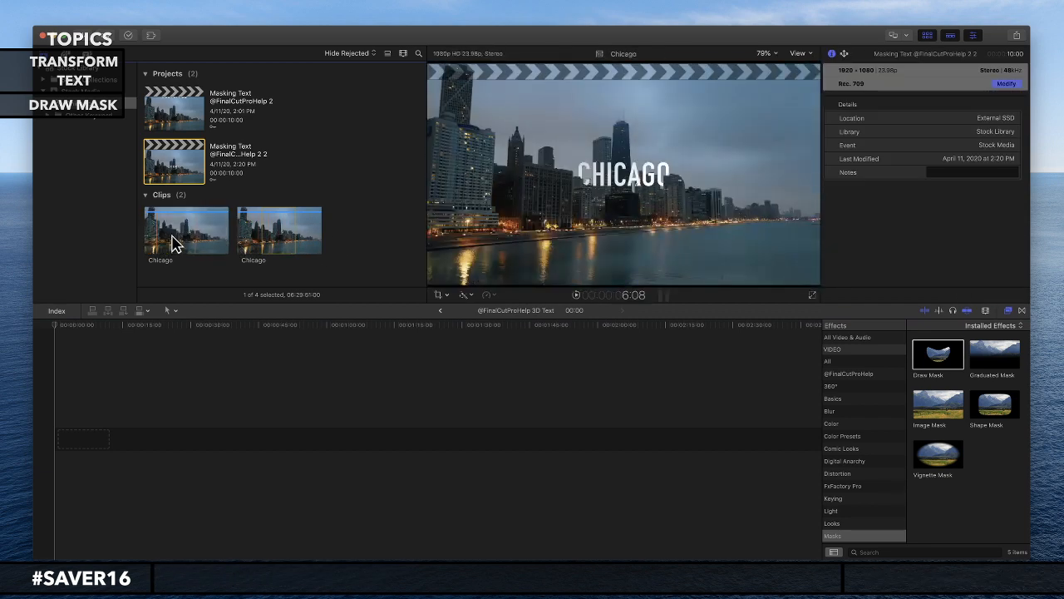
{"action": "left_click", "coordinate": [278, 230]}
{"action": "left_click_drag", "start_coordinate": [278, 231], "coordinate": [212, 445]}
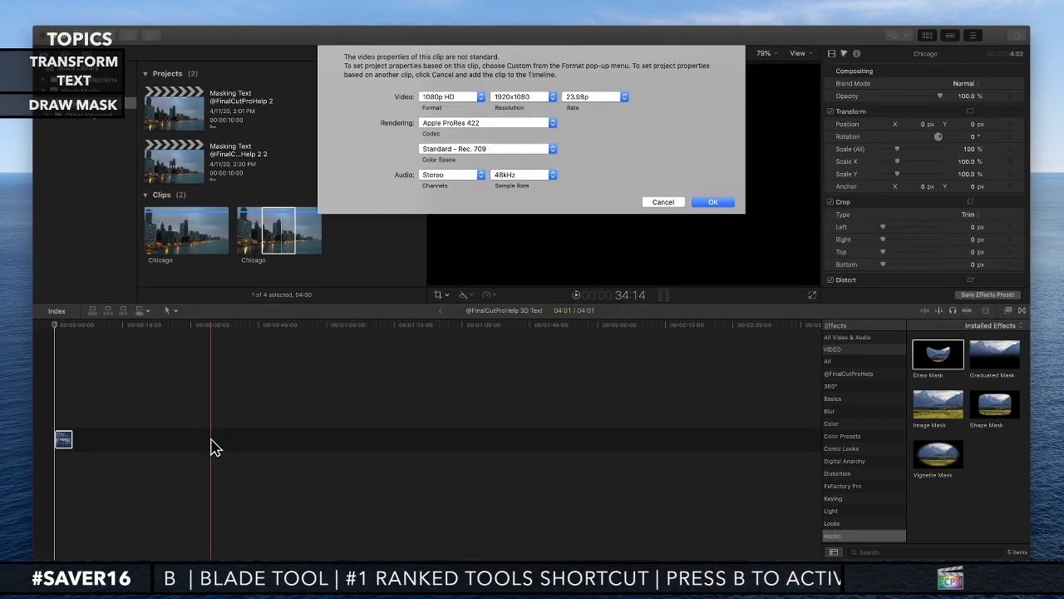
{"action": "key", "text": "Return"}
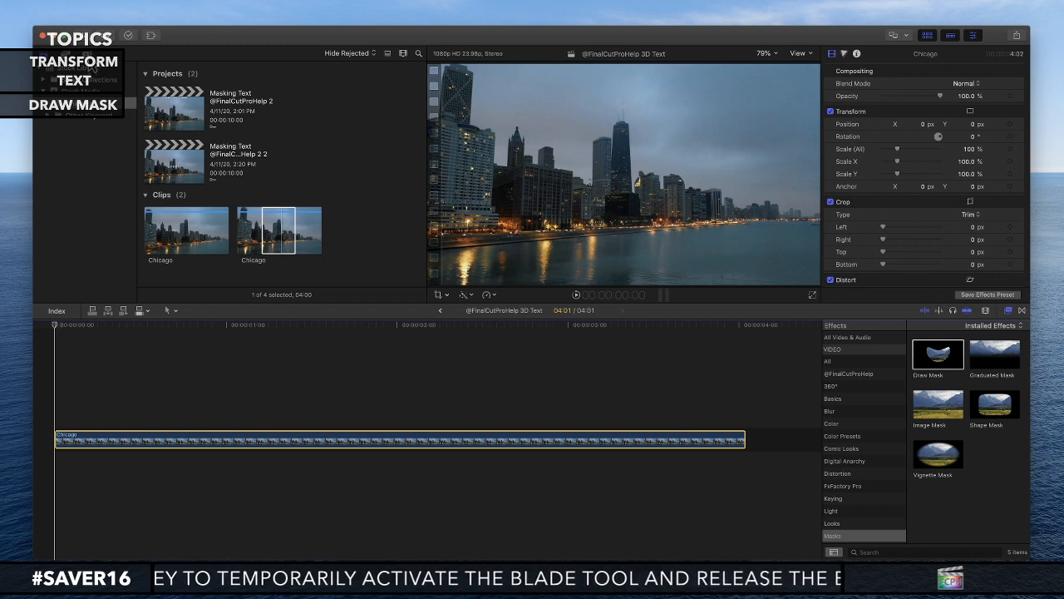
- Place a Custom 3D title above the Chicago clip near its start, select it, and park the playhead at frame 20
{"action": "left_click", "coordinate": [86, 55]}
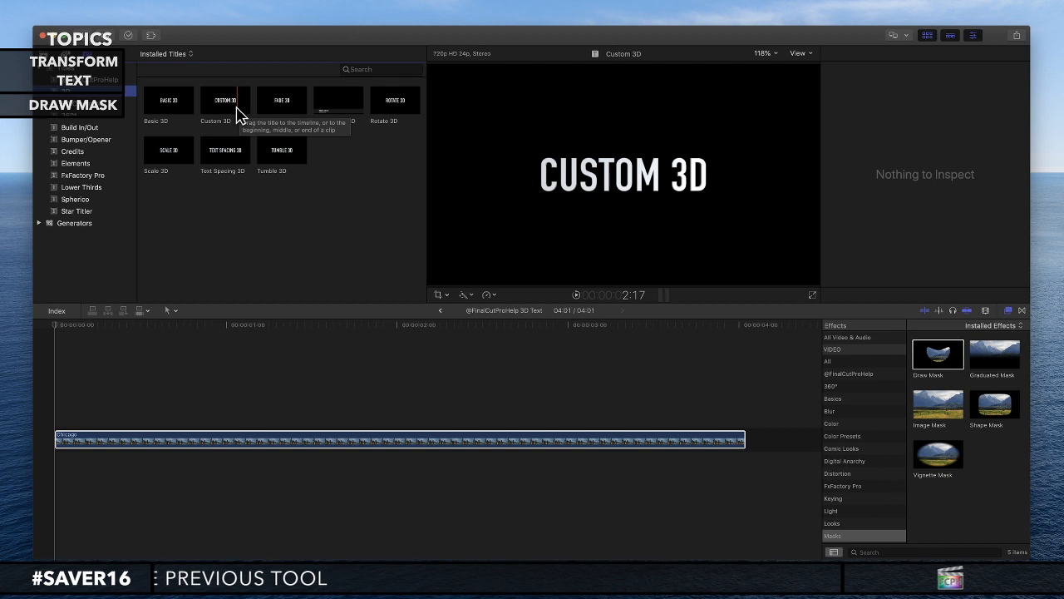
{"action": "left_click", "coordinate": [220, 99]}
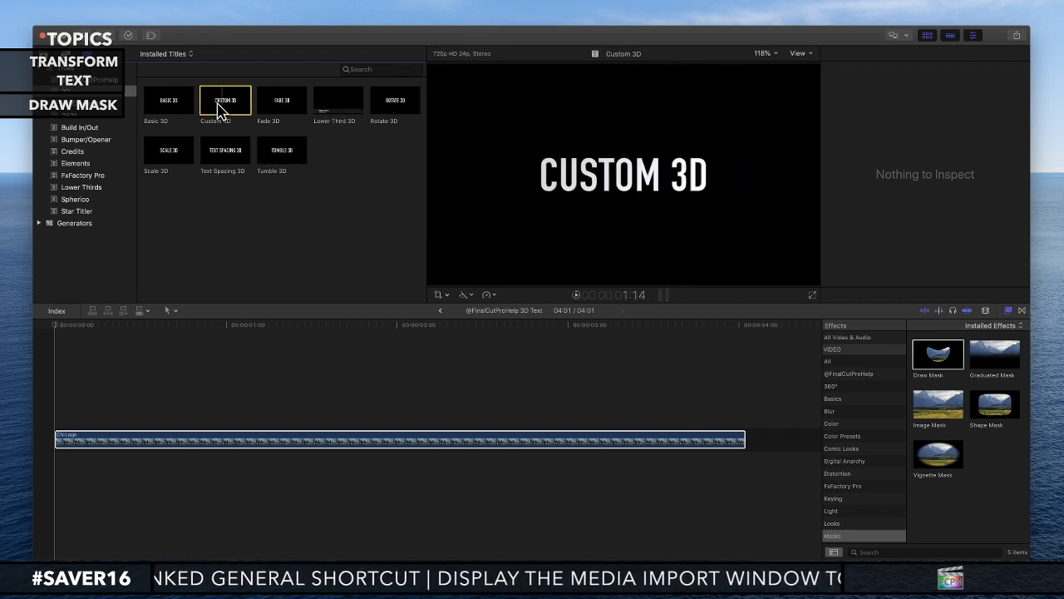
{"action": "left_click_drag", "start_coordinate": [224, 104], "coordinate": [92, 418]}
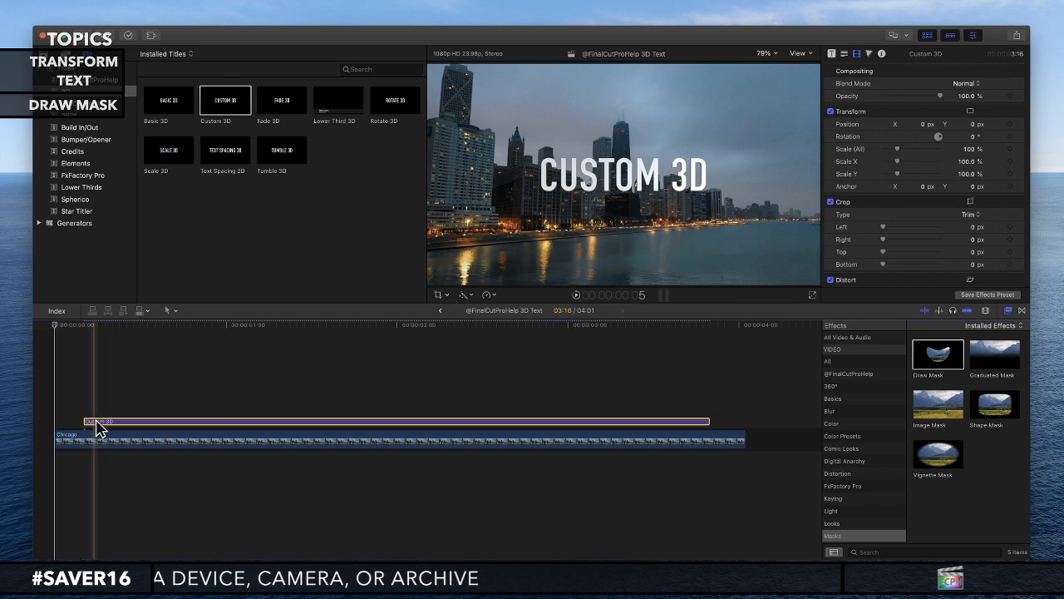
{"action": "left_click", "coordinate": [103, 442]}
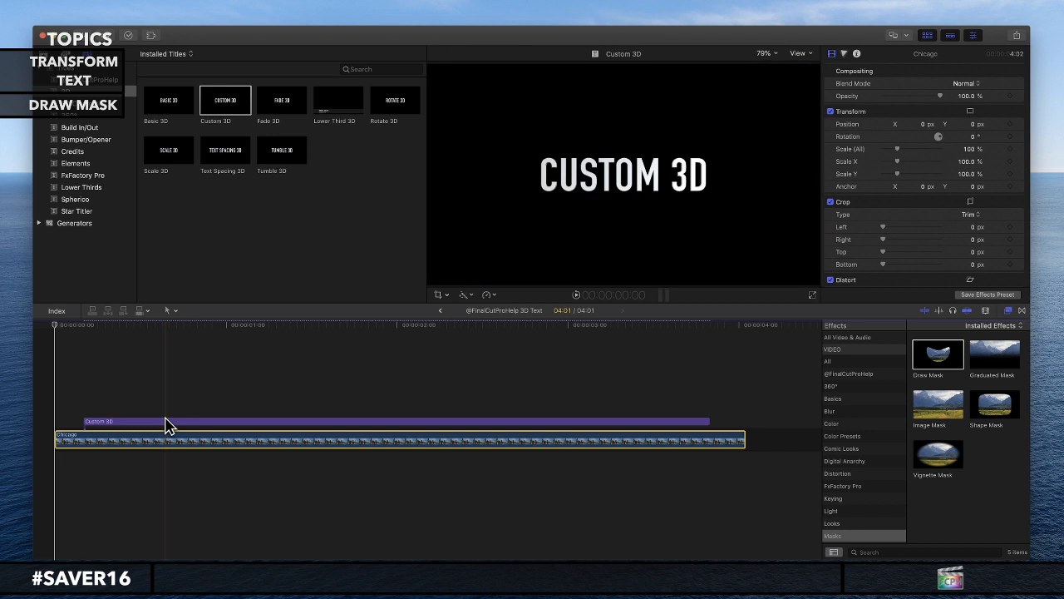
{"action": "left_click", "coordinate": [165, 423]}
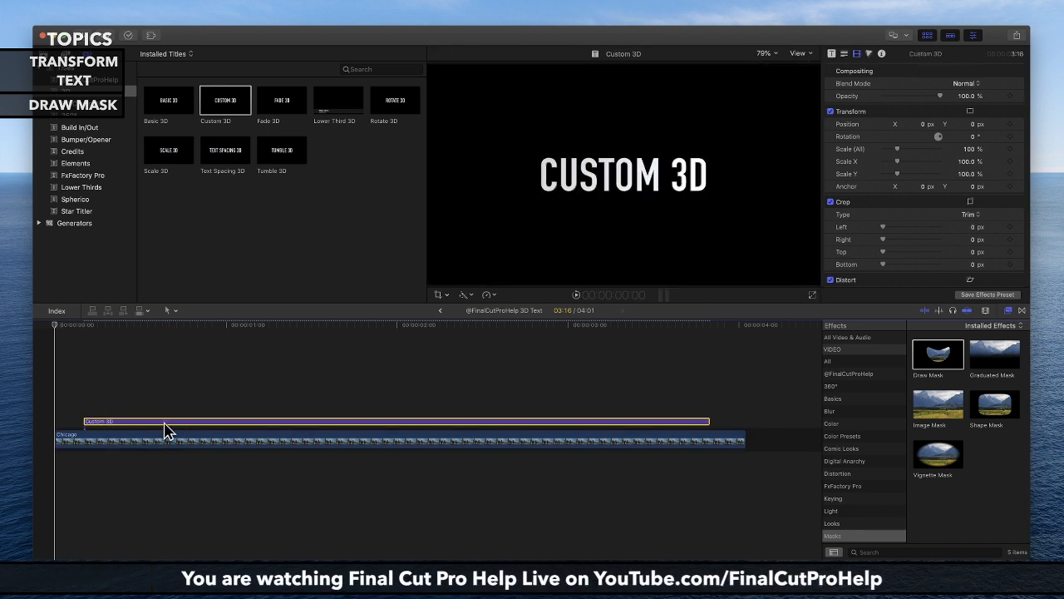
{"action": "left_click_drag", "start_coordinate": [73, 327], "coordinate": [201, 327]}
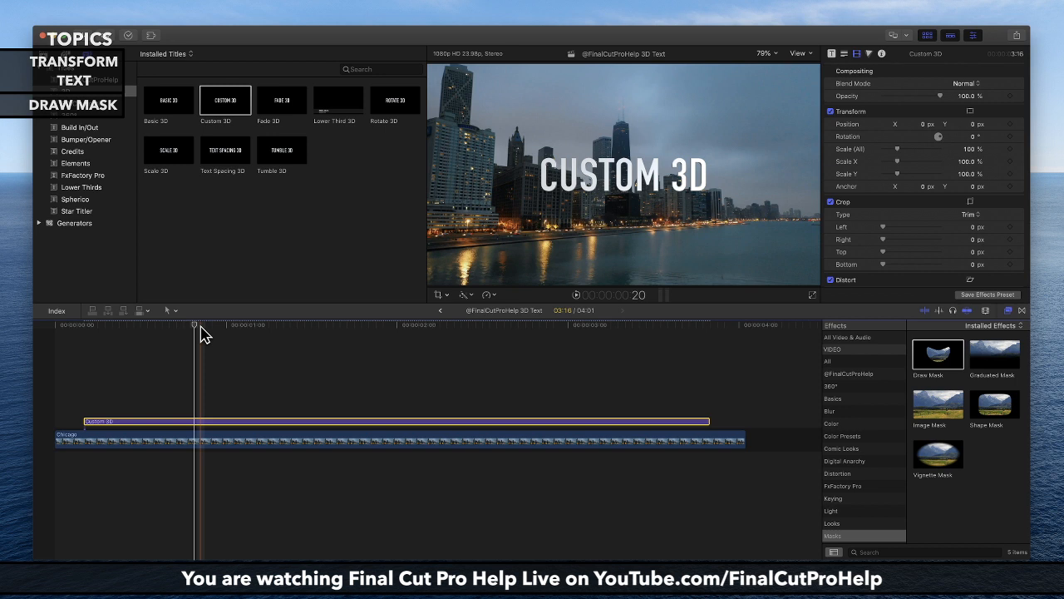
- Replace the Custom 3D title's text with CHICAGO, with the playhead at 1:09
{"action": "left_click_drag", "start_coordinate": [200, 335], "coordinate": [294, 344]}
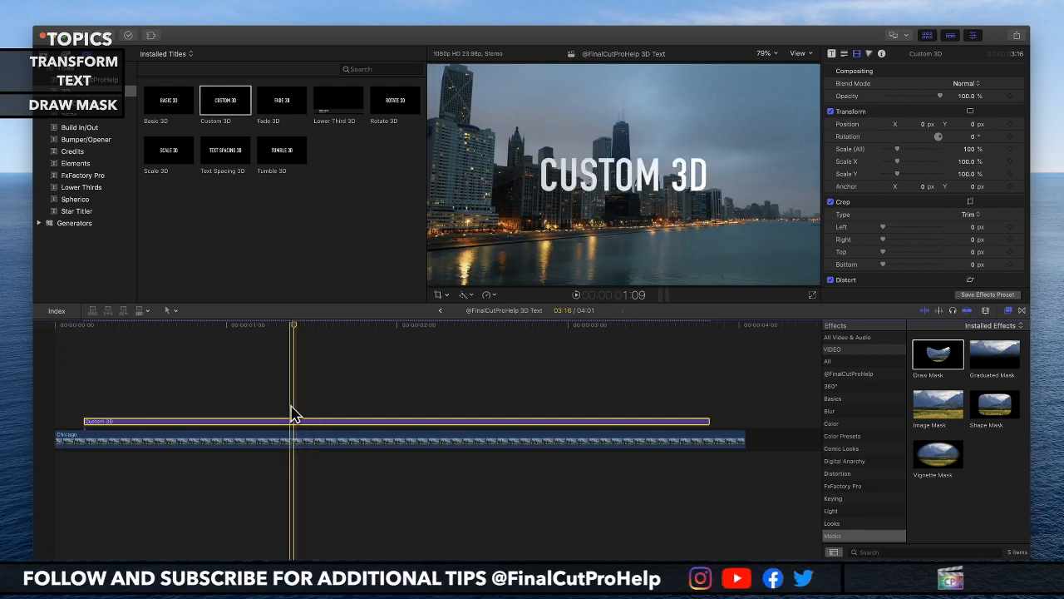
{"action": "left_click", "coordinate": [622, 187]}
{"action": "double_click", "coordinate": [588, 187]}
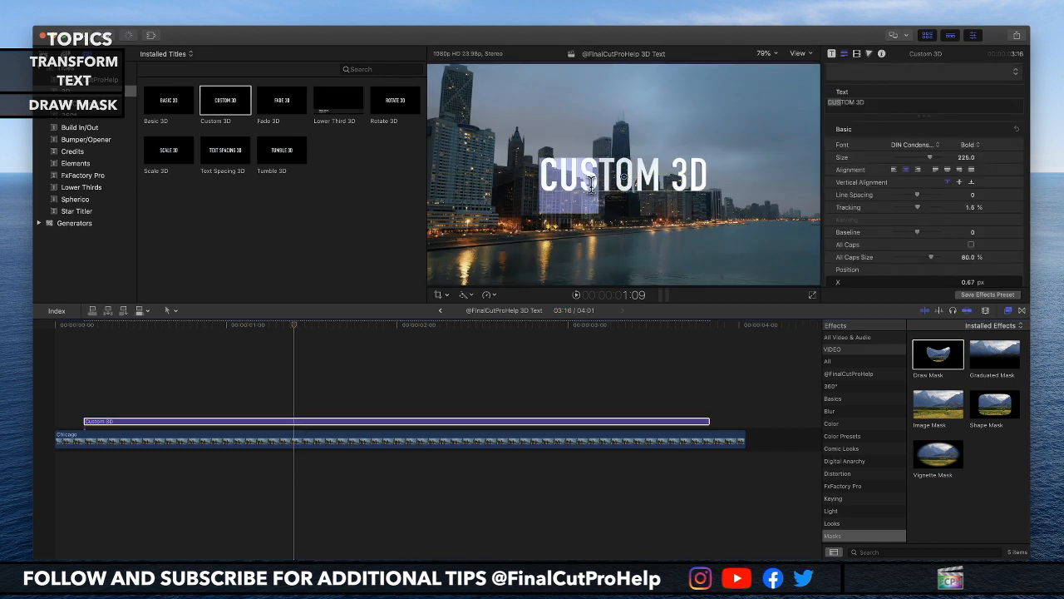
{"action": "key", "text": "super+a"}
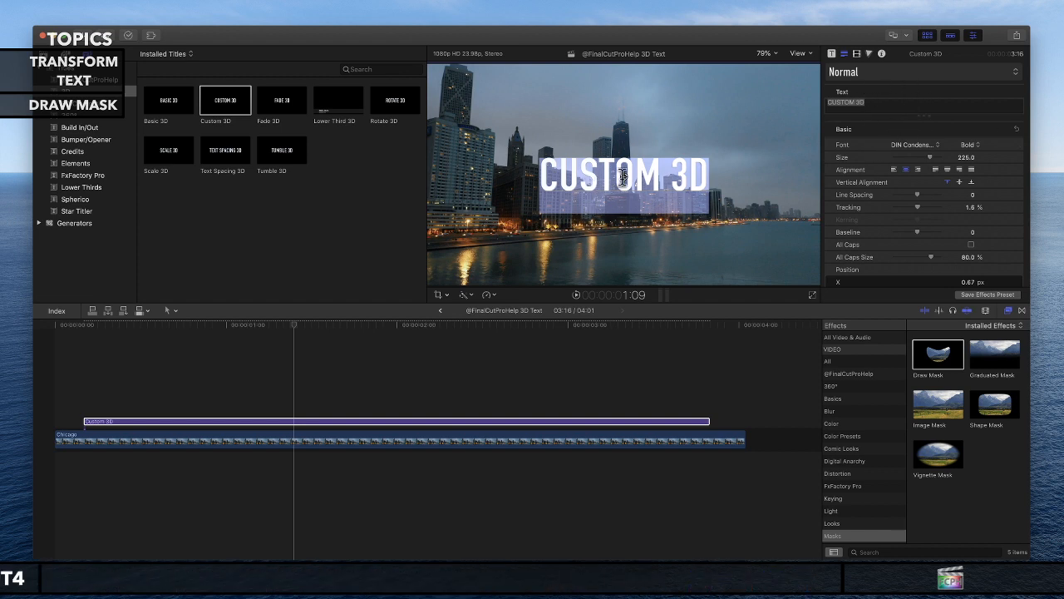
{"action": "type", "text": "CH"}
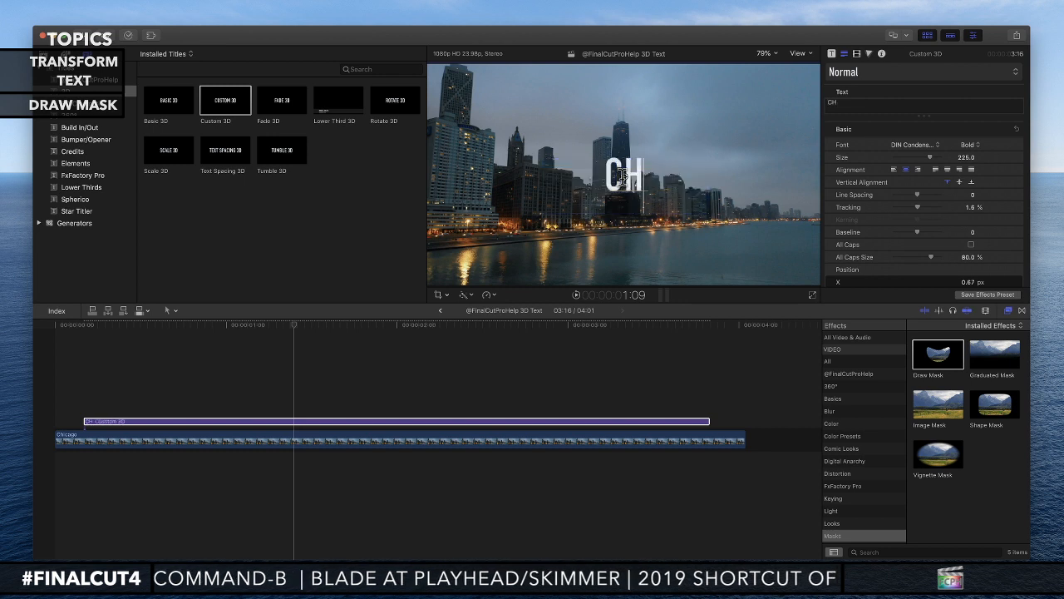
{"action": "type", "text": "ICAGO"}
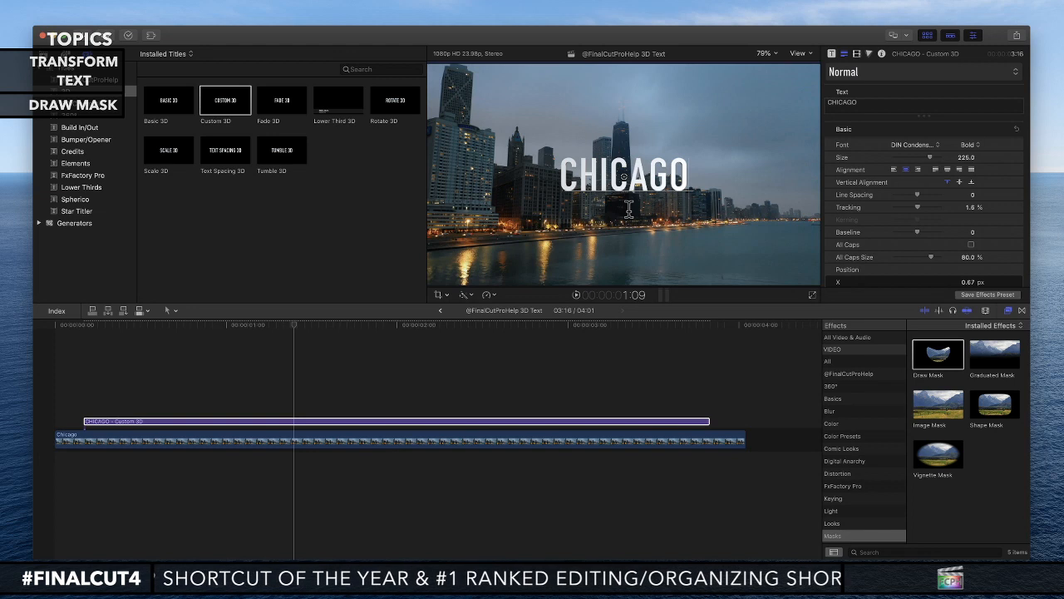
{"action": "left_click", "coordinate": [304, 357]}
- Set the CHICAGO title's Scale (All) to 30% at the title's first frame and add a scale keyframe there
{"action": "left_click_drag", "start_coordinate": [304, 325], "coordinate": [378, 347]}
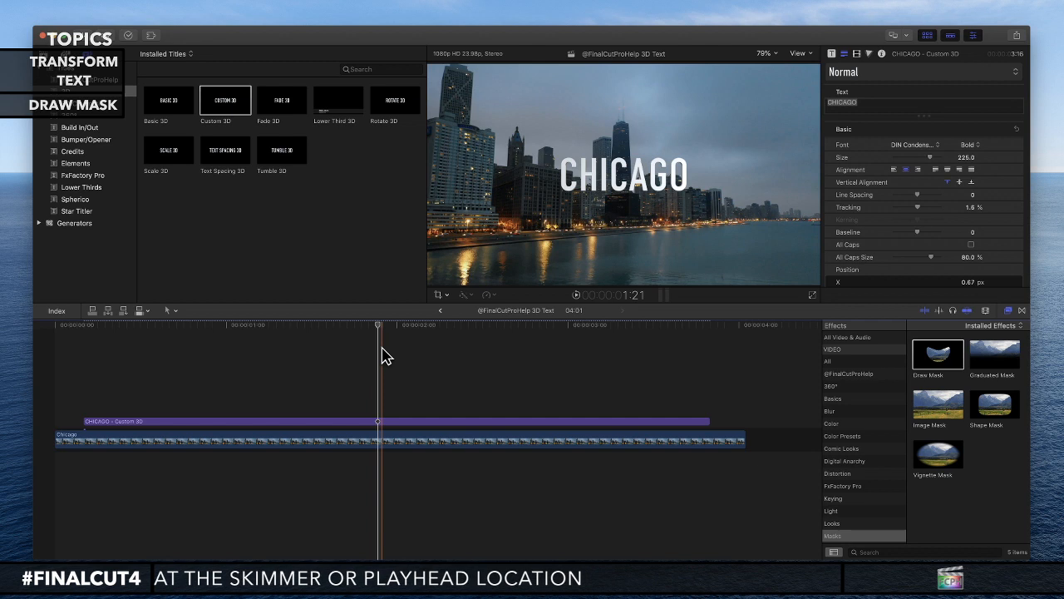
{"action": "left_click_drag", "start_coordinate": [384, 341], "coordinate": [87, 372]}
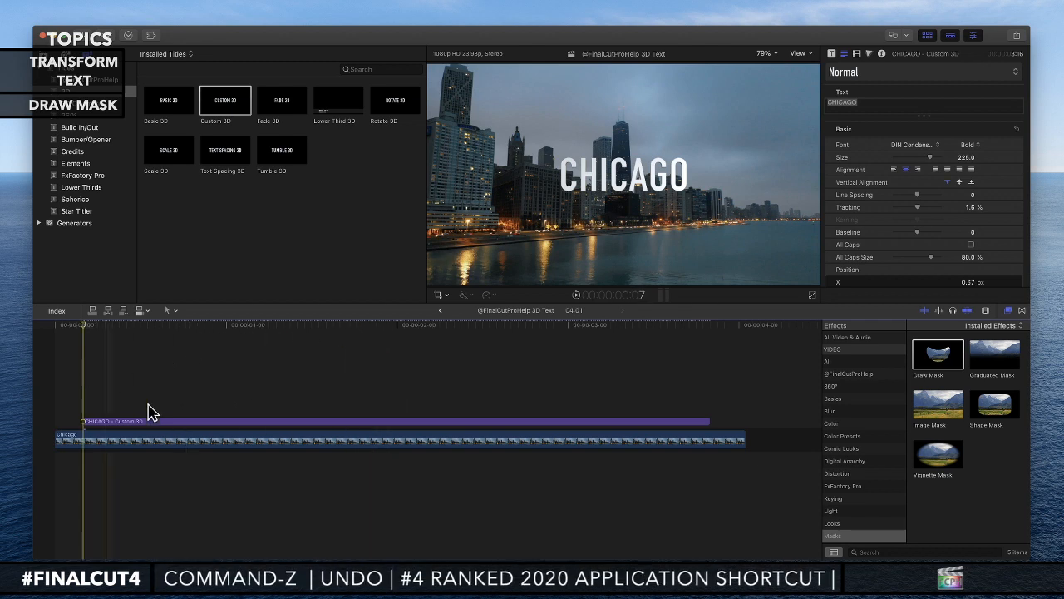
{"action": "left_click", "coordinate": [226, 421]}
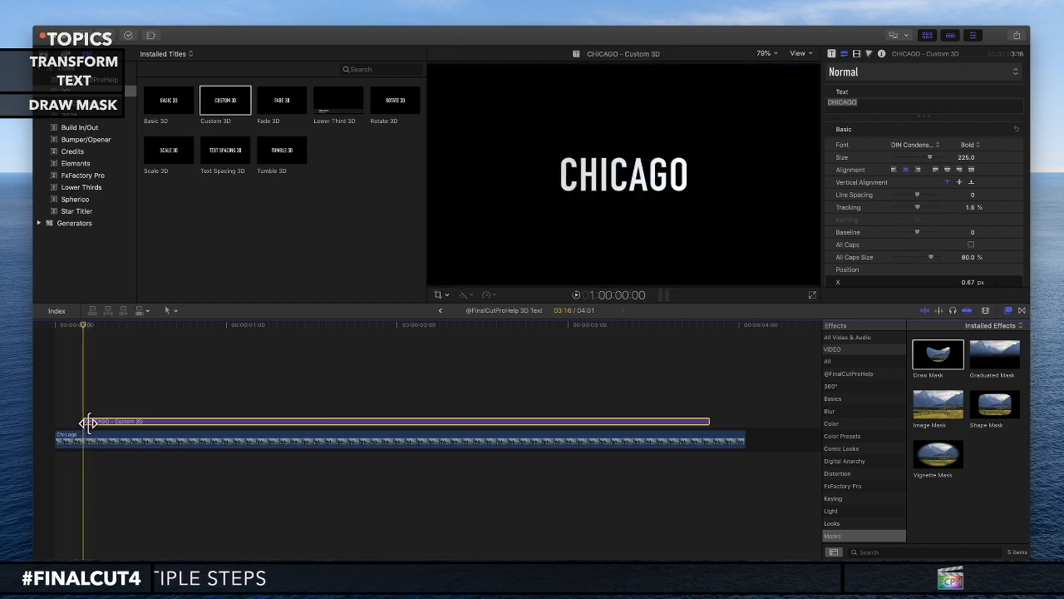
{"action": "left_click", "coordinate": [856, 54]}
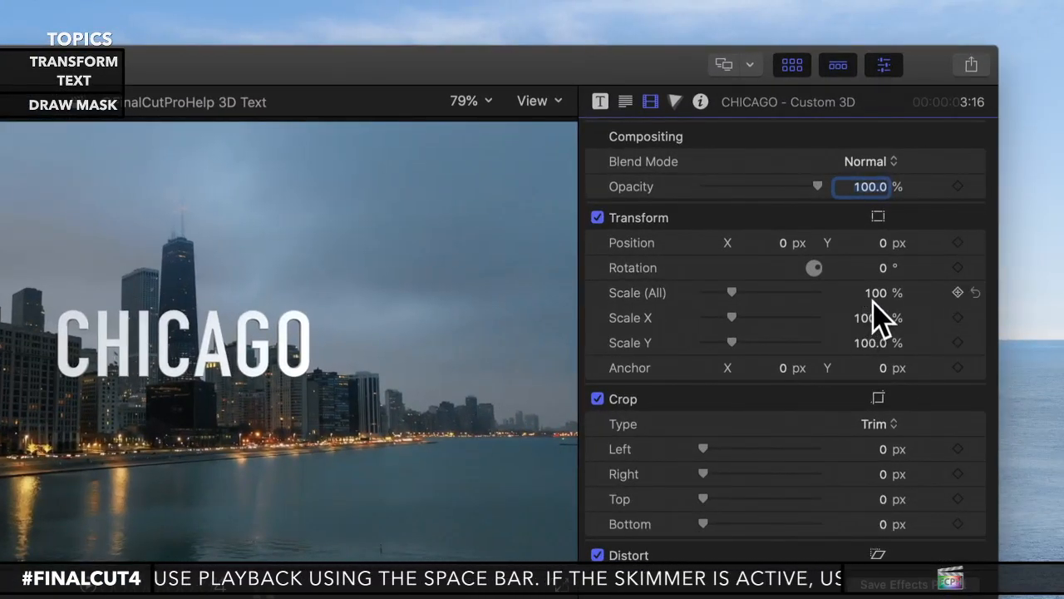
{"action": "left_click_drag", "start_coordinate": [875, 293], "coordinate": [910, 293]}
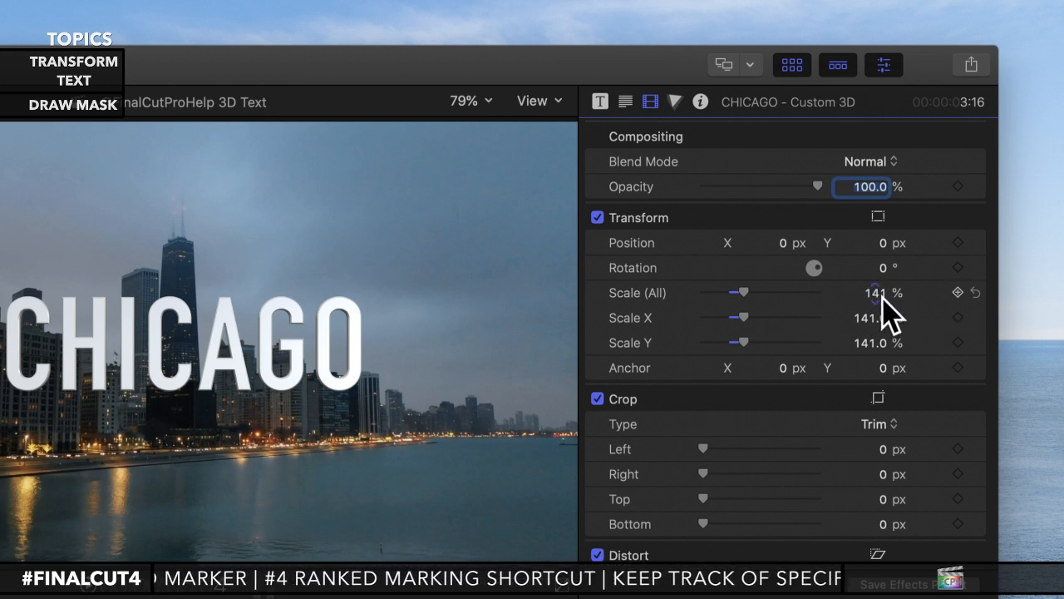
{"action": "left_click", "coordinate": [875, 295]}
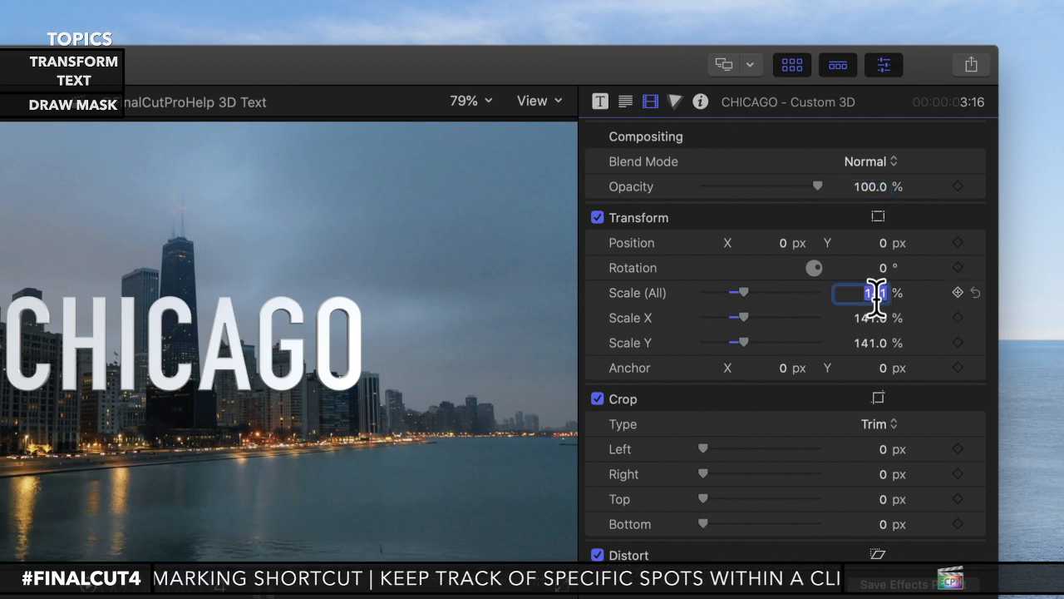
{"action": "key", "text": "Return"}
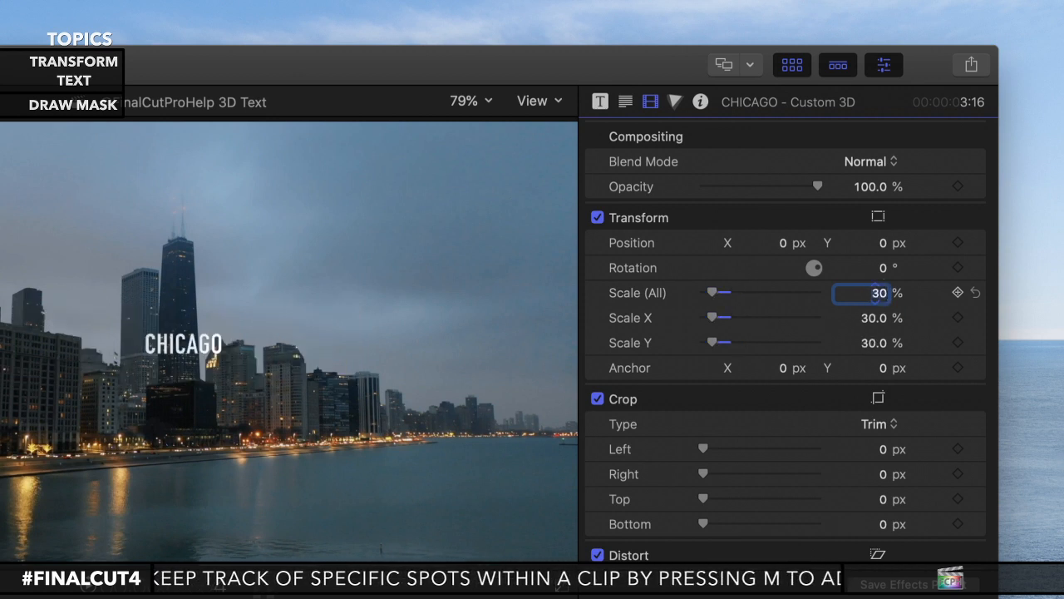
{"action": "left_click", "coordinate": [957, 293]}
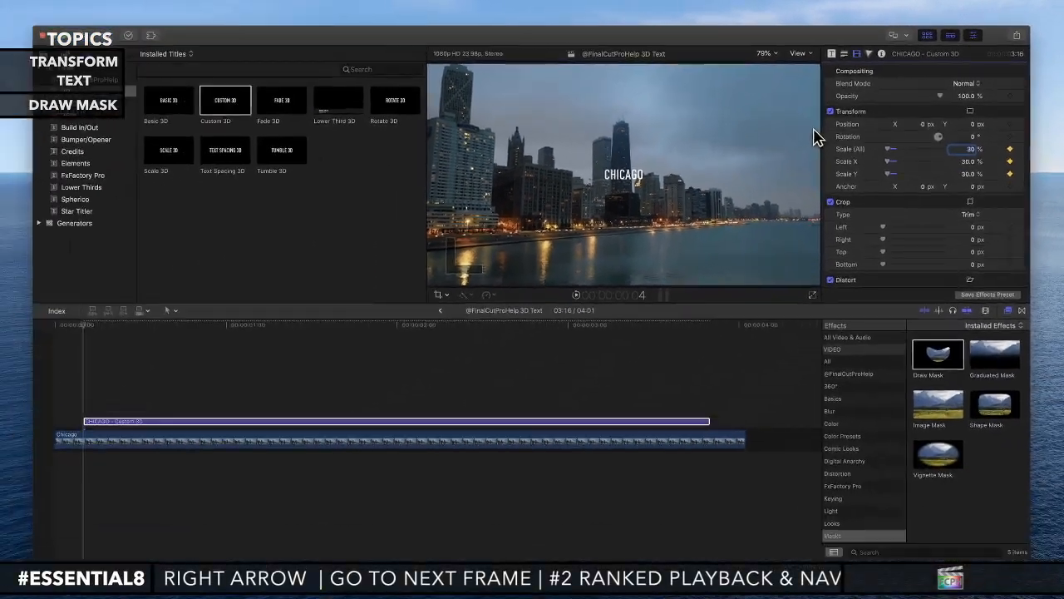
- Keyframe the CHICAGO title's Scale (All) to 140% at 2:16
{"action": "left_click_drag", "start_coordinate": [88, 325], "coordinate": [495, 363]}
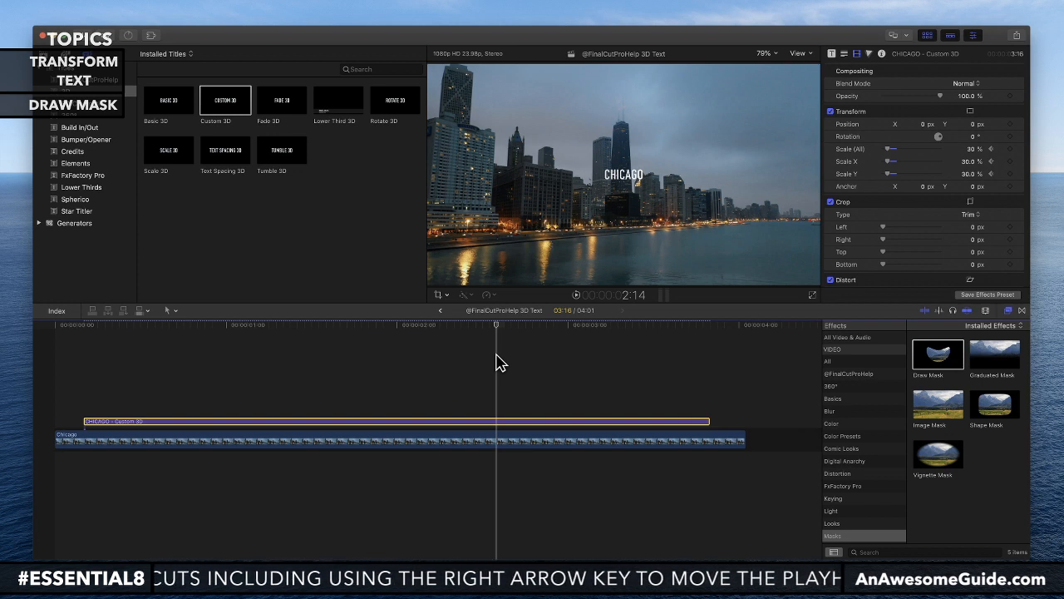
{"action": "mouse_move", "coordinate": [499, 363]}
{"action": "left_mouse_down"}
{"action": "mouse_move", "coordinate": [704, 361]}
{"action": "mouse_move", "coordinate": [511, 364]}
{"action": "left_mouse_up"}
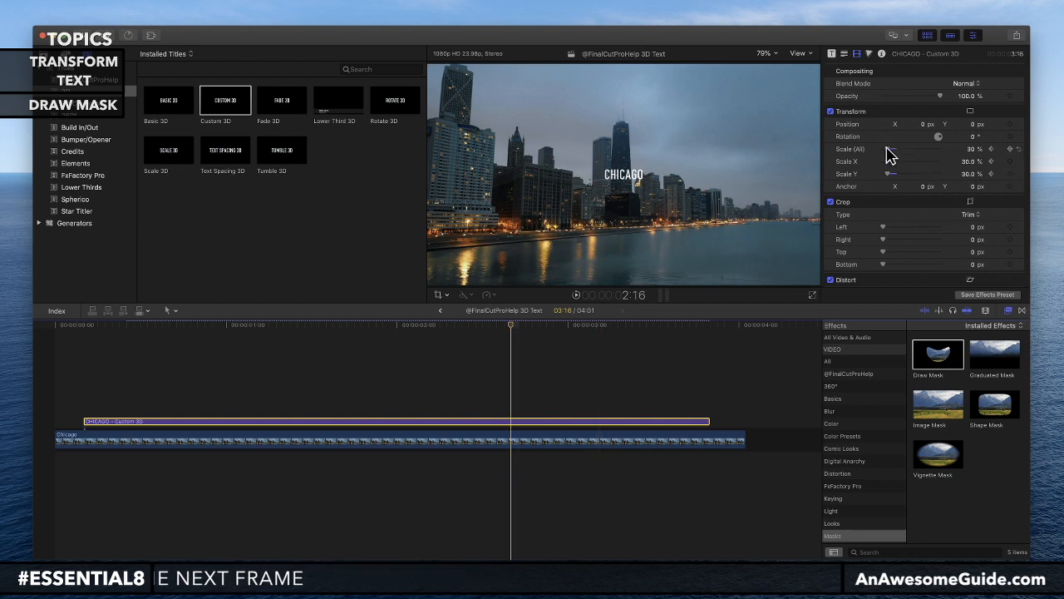
{"action": "left_click_drag", "start_coordinate": [887, 150], "coordinate": [903, 150]}
{"action": "left_click", "coordinate": [969, 149]}
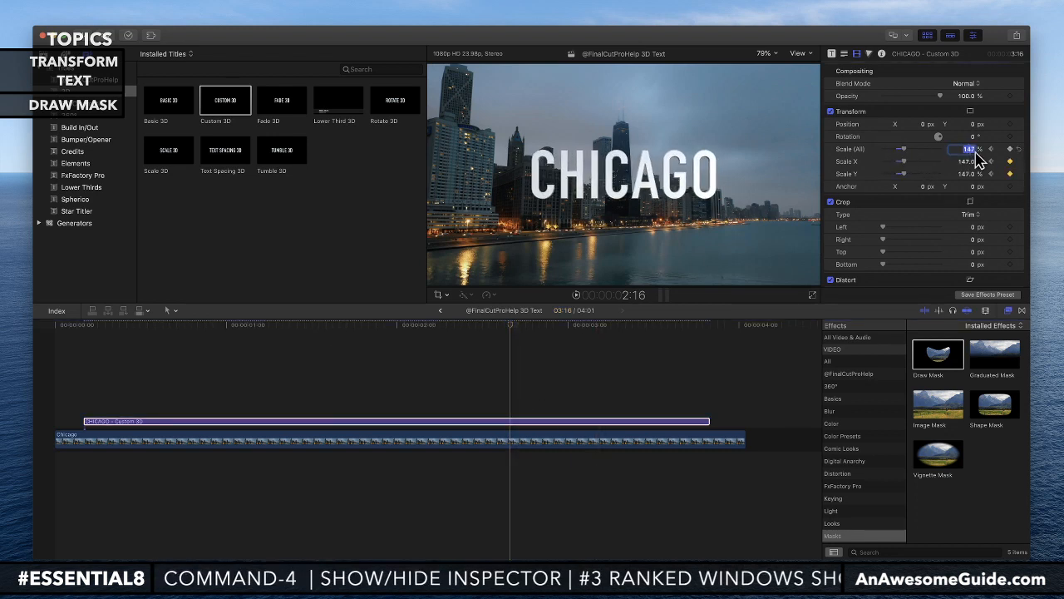
{"action": "key", "text": "Return"}
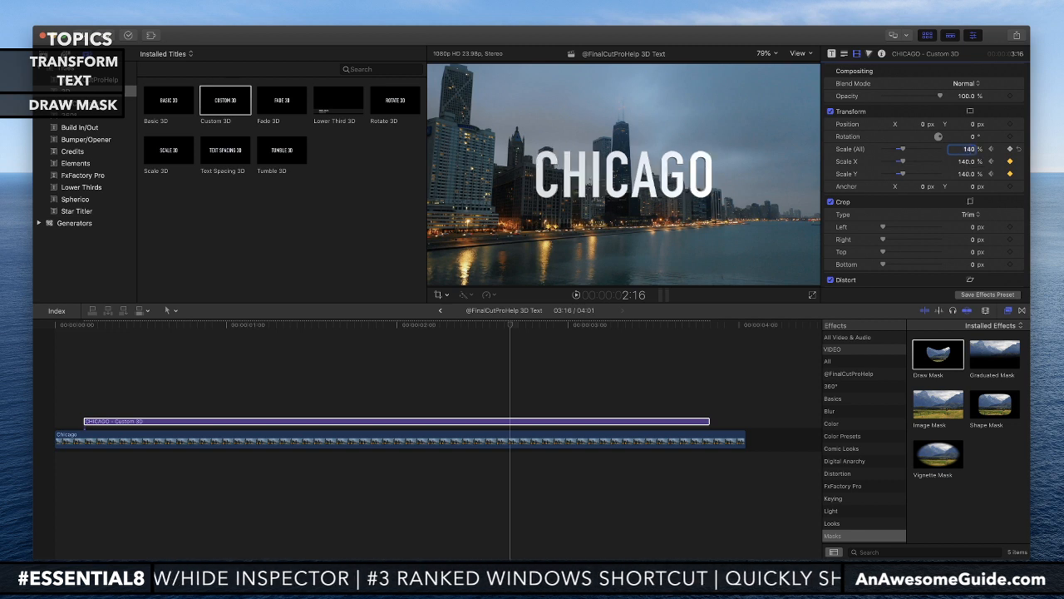
- Play the title's scale animation from the beginning of the timeline
{"action": "left_click_drag", "start_coordinate": [489, 324], "coordinate": [62, 335]}
{"action": "key", "text": "space"}
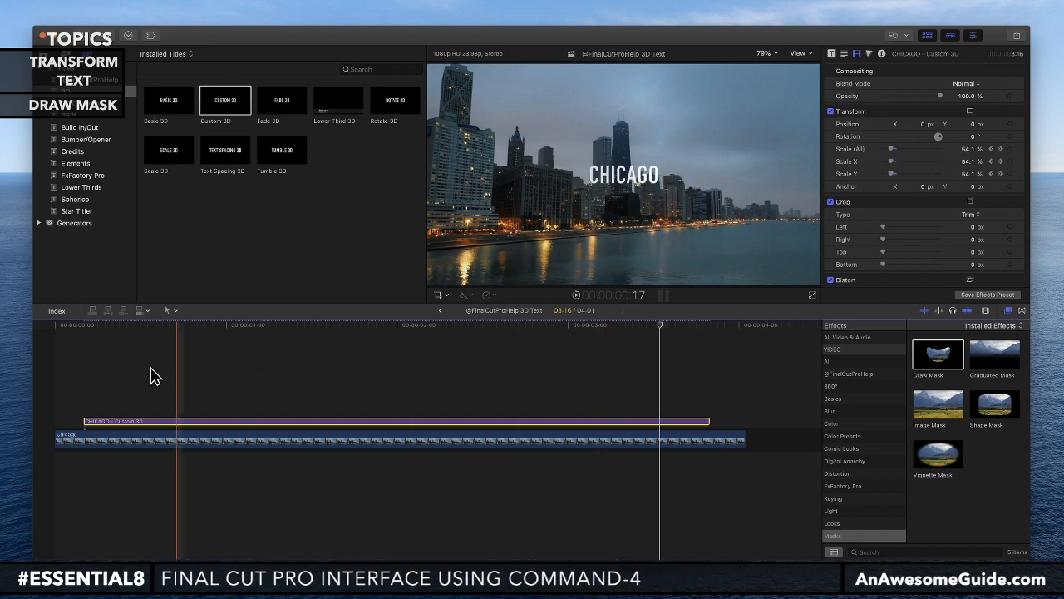
{"action": "left_click", "coordinate": [52, 324]}
{"action": "key", "text": "space"}
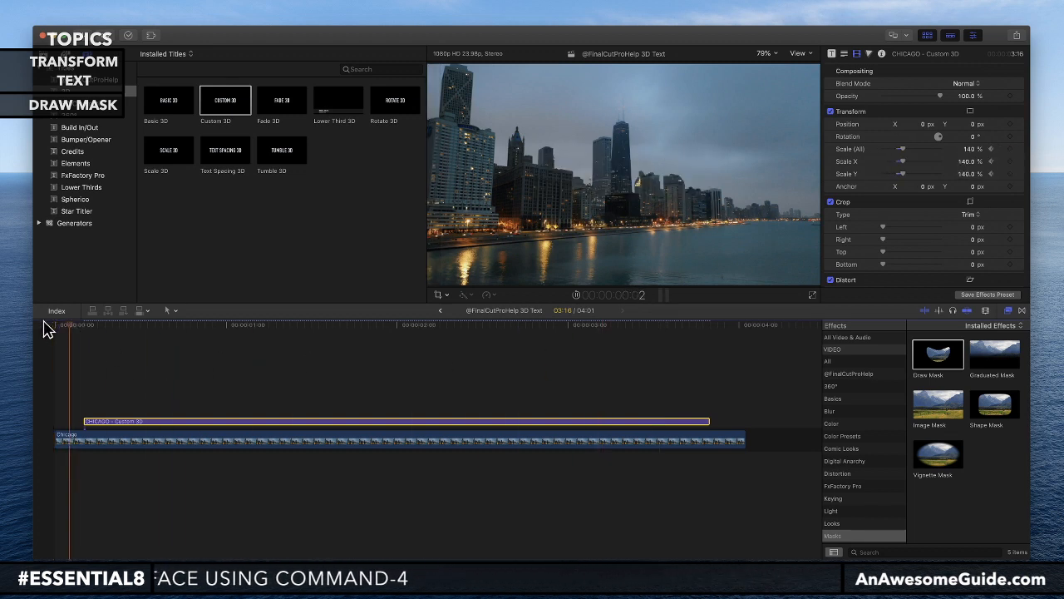
{"action": "key", "text": "space"}
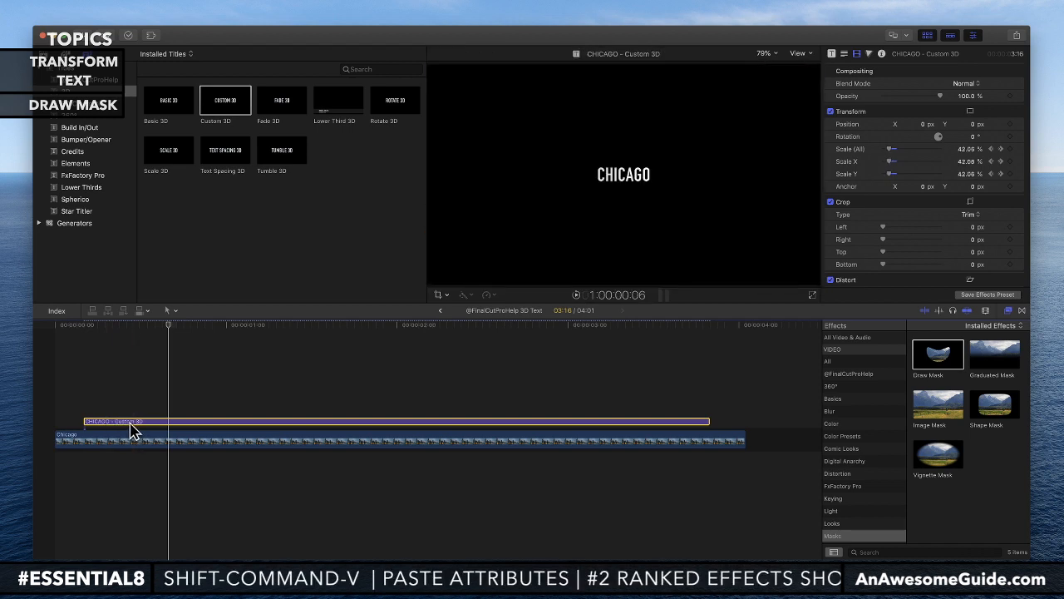
- Add Cross Dissolves to both ends of the CHICAGO title and play the timeline from its start
{"action": "key", "text": "super+t"}
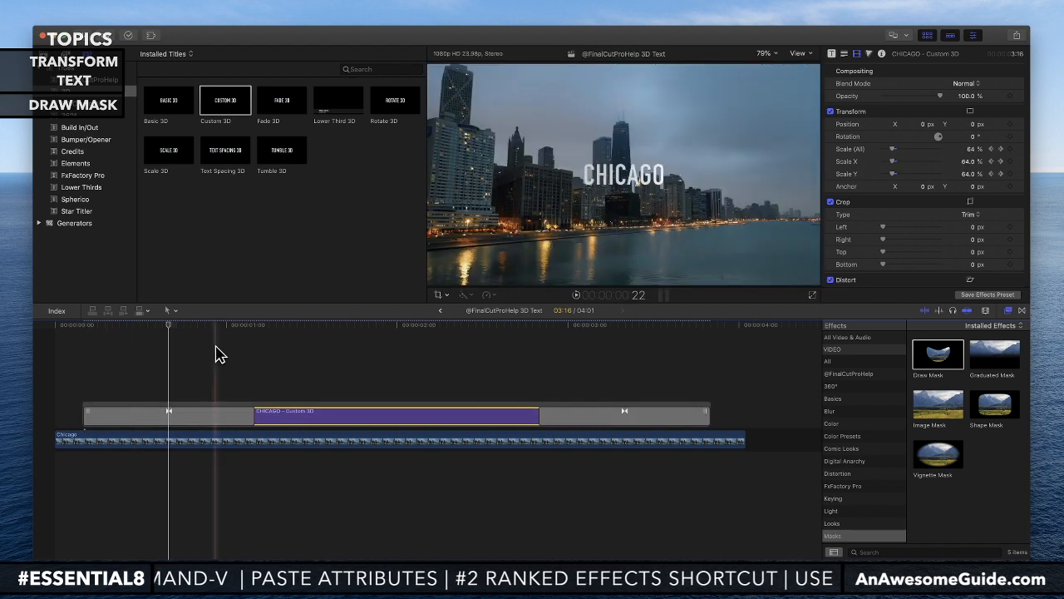
{"action": "left_click", "coordinate": [47, 325]}
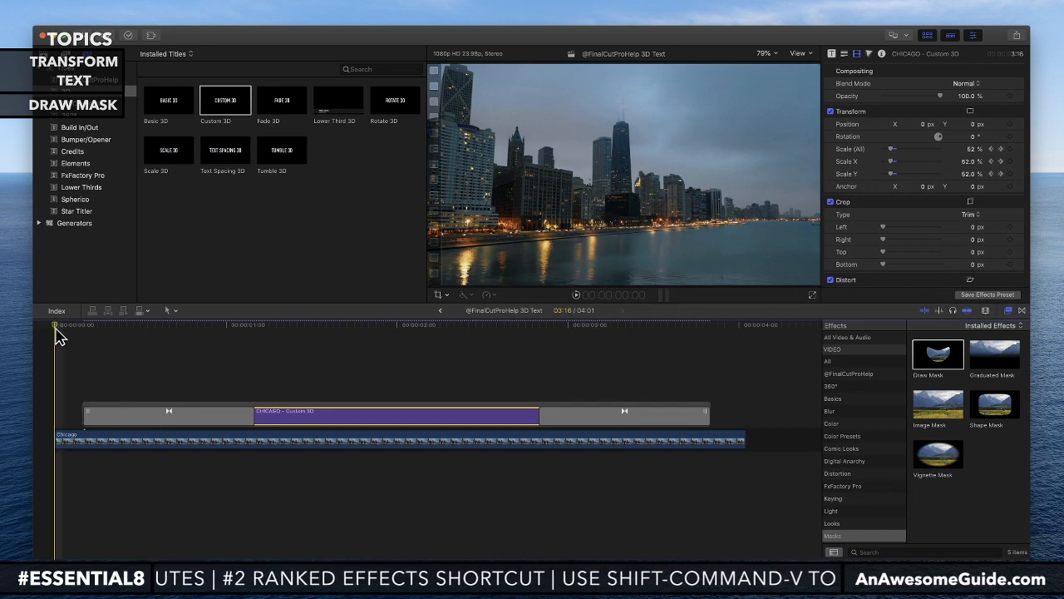
{"action": "key", "text": "space"}
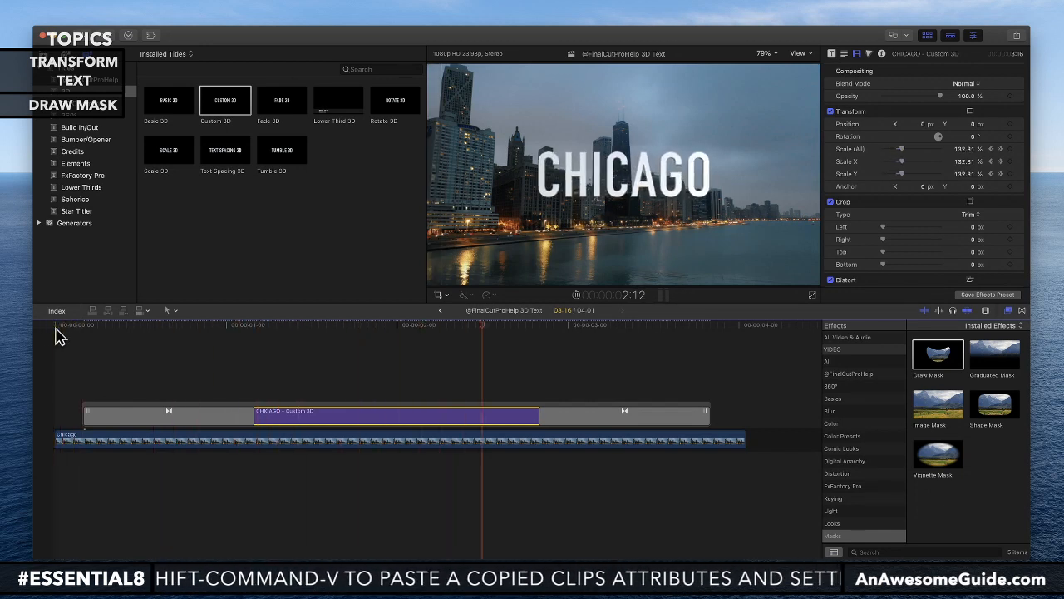
{"action": "key", "text": "space"}
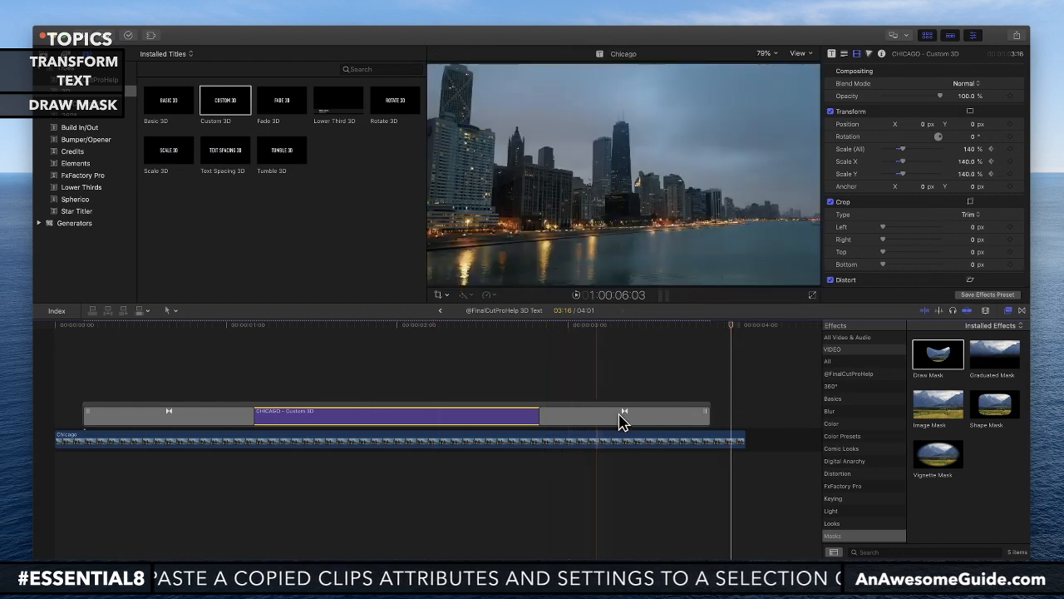
- Remove the Cross Dissolve at the title's end and extend the title to the end of the Chicago clip
{"action": "left_click", "coordinate": [637, 420]}
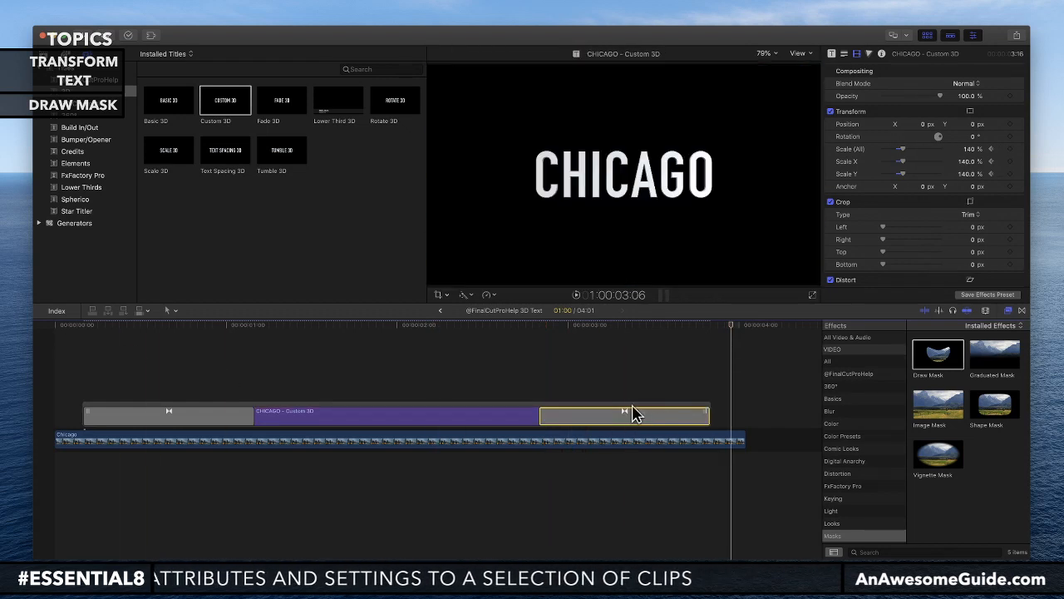
{"action": "key", "text": "Delete"}
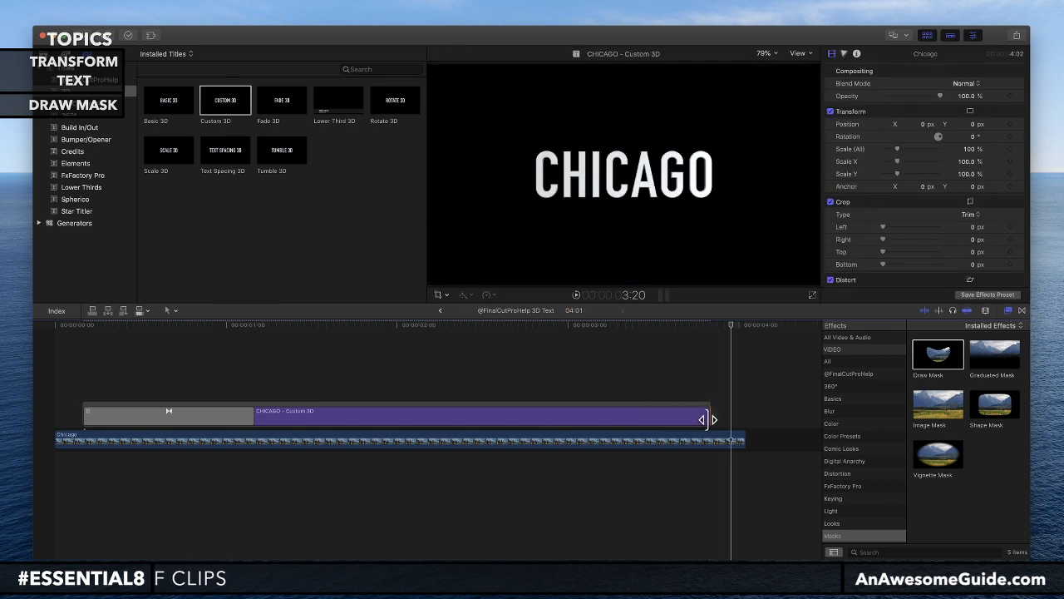
{"action": "left_click_drag", "start_coordinate": [706, 416], "coordinate": [743, 417]}
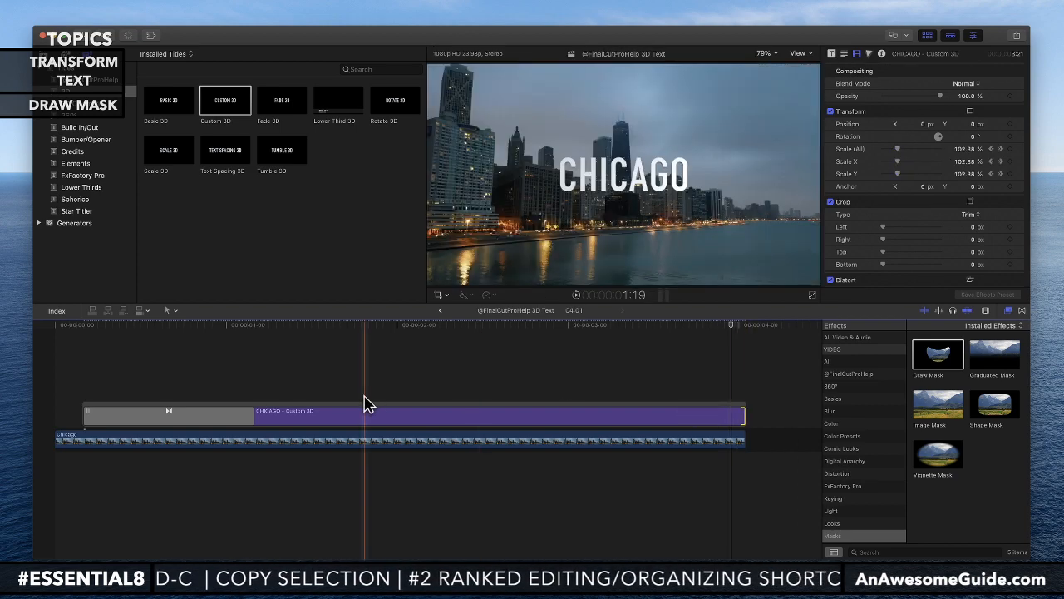
- Shorten the opening Cross Dissolve on the title to 10 frames and replay the timeline from its start
{"action": "left_click", "coordinate": [200, 419]}
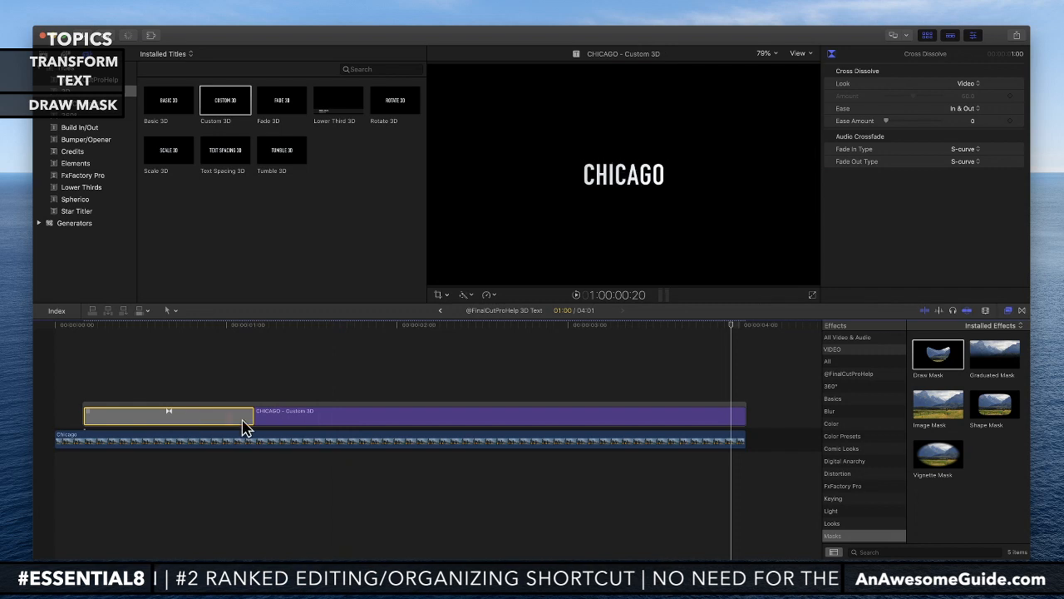
{"action": "left_click_drag", "start_coordinate": [252, 416], "coordinate": [160, 417]}
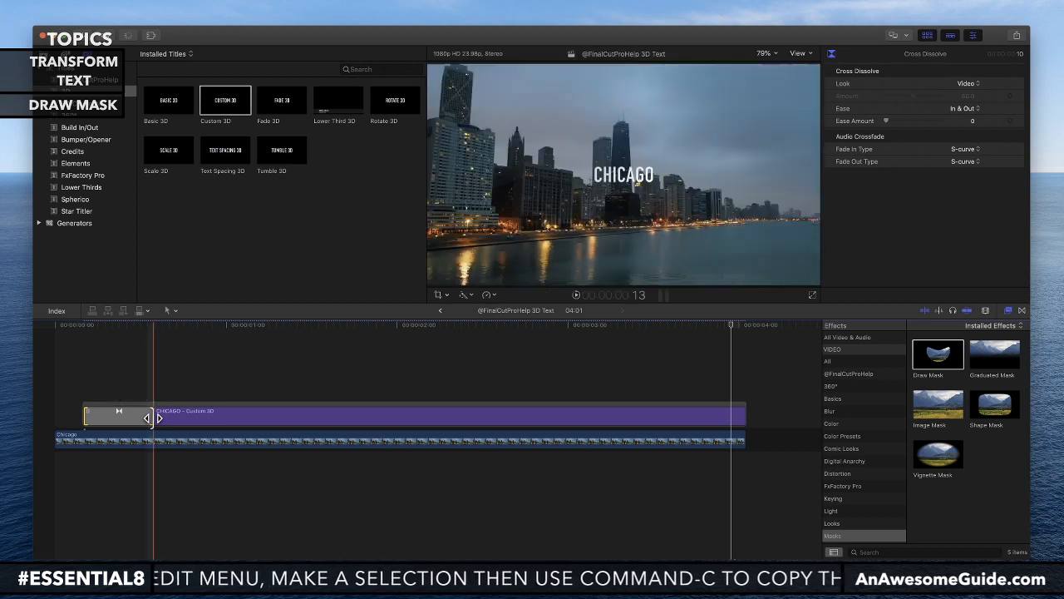
{"action": "left_click_drag", "start_coordinate": [161, 323], "coordinate": [19, 330]}
{"action": "key", "text": "space"}
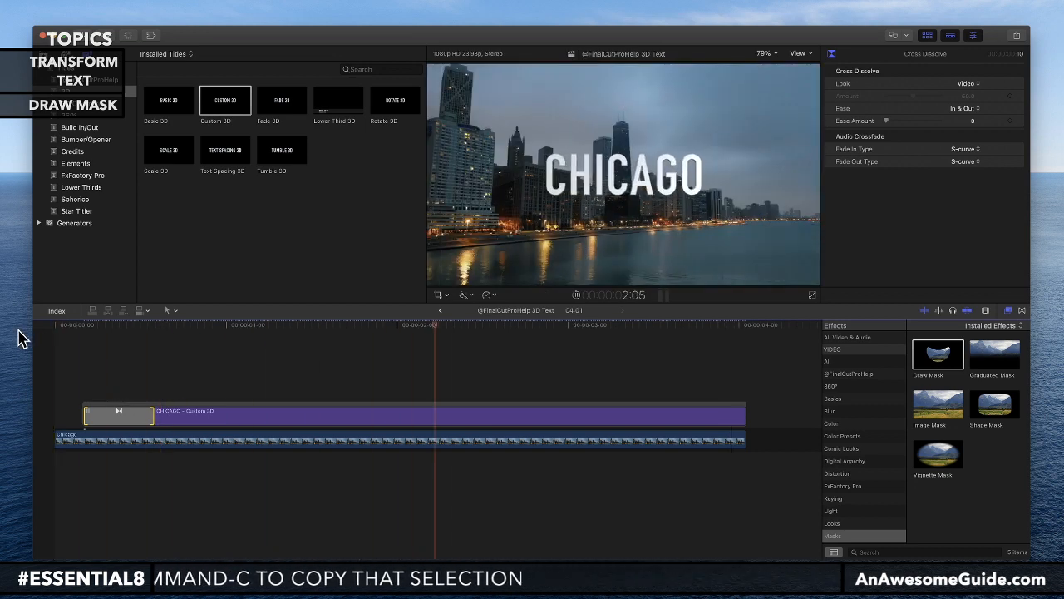
{"action": "key", "text": "Home"}
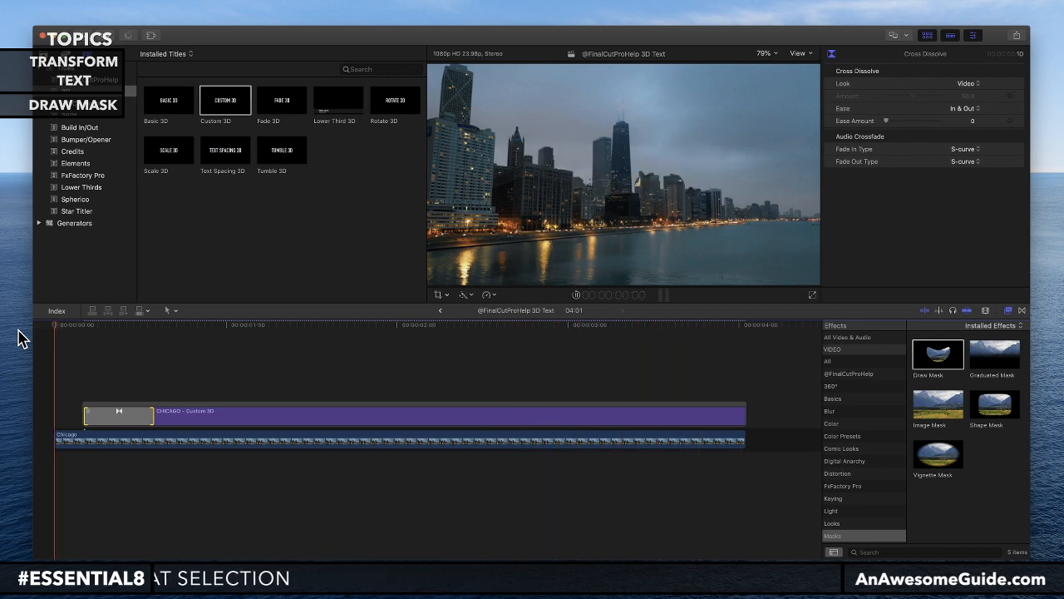
{"action": "key", "text": "space"}
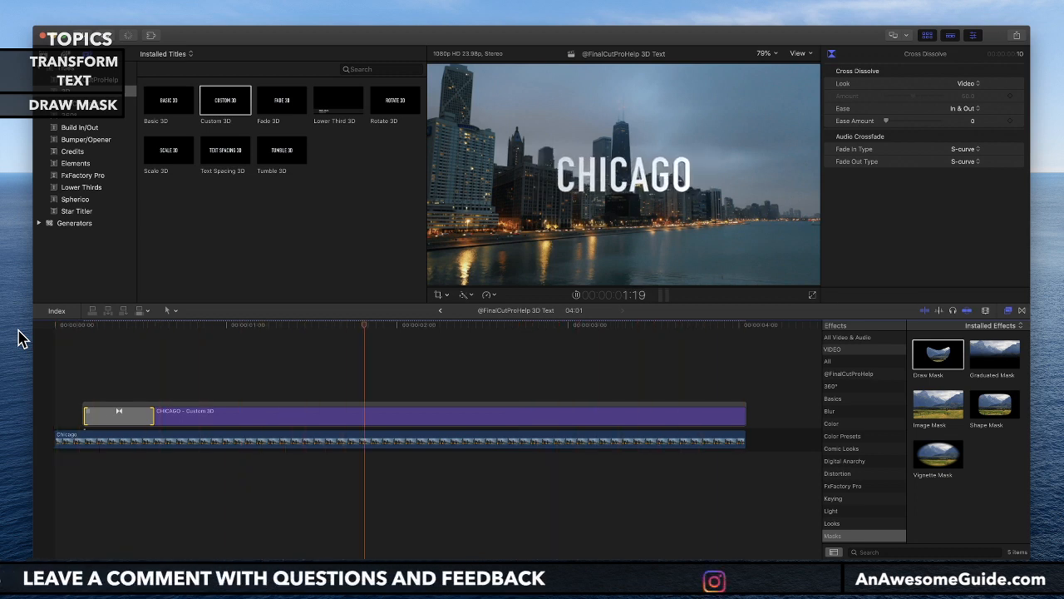
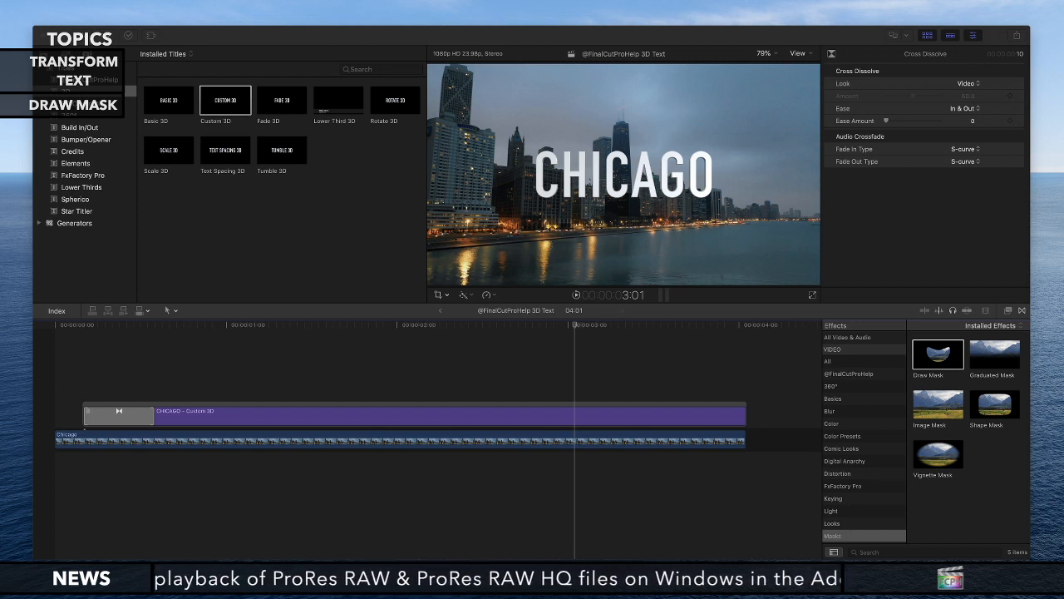
- Duplicate the Chicago clip onto the layer above the CHICAGO title, aligned with the start of the original clip
{"action": "left_click_drag", "start_coordinate": [180, 326], "coordinate": [118, 329]}
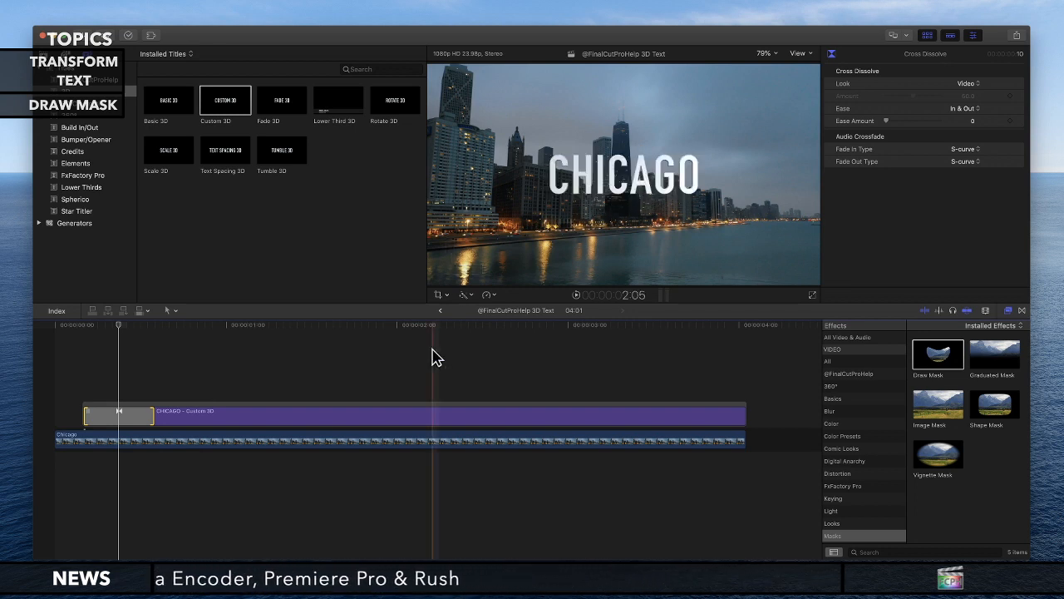
{"action": "left_click", "coordinate": [382, 443]}
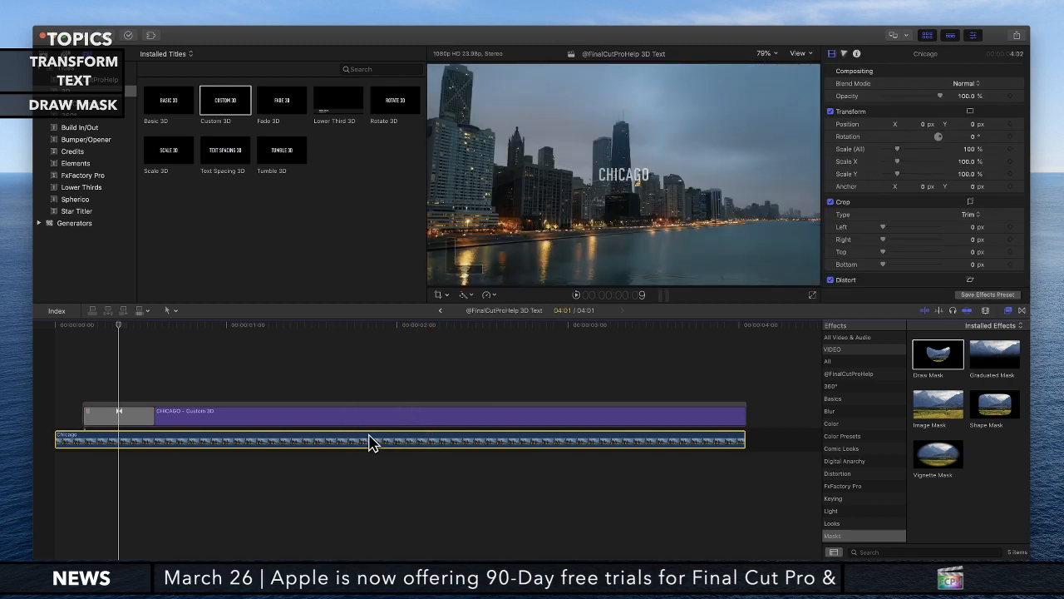
{"action": "left_click_drag", "start_coordinate": [372, 447], "coordinate": [356, 388]}
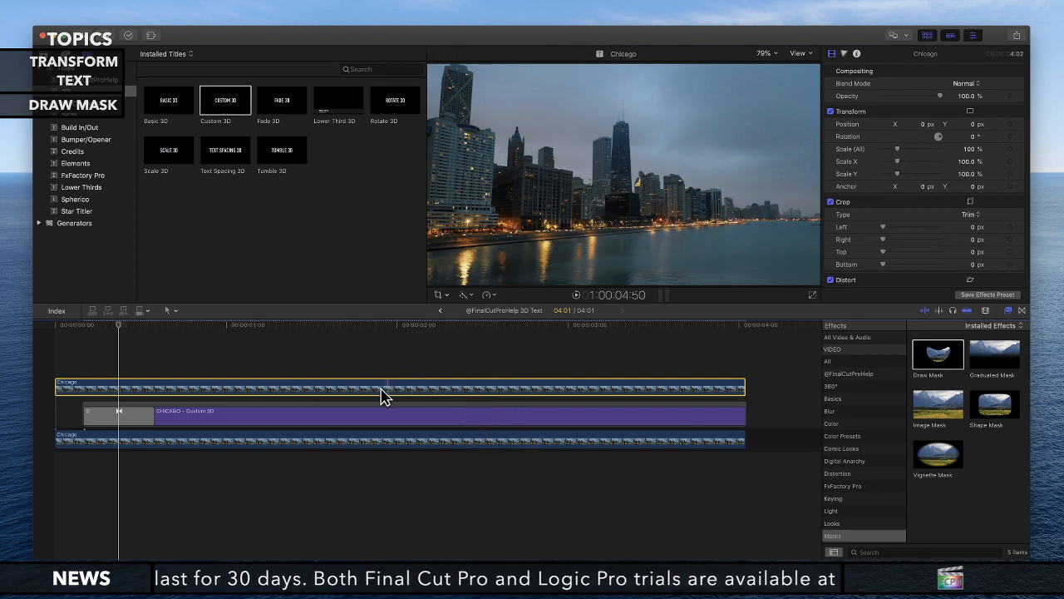
{"action": "mouse_move", "coordinate": [363, 391]}
{"action": "left_mouse_down"}
{"action": "mouse_move", "coordinate": [419, 391]}
{"action": "mouse_move", "coordinate": [356, 446]}
{"action": "mouse_move", "coordinate": [355, 391]}
{"action": "mouse_move", "coordinate": [366, 384]}
{"action": "left_mouse_up"}
{"action": "key", "text": "super+z"}
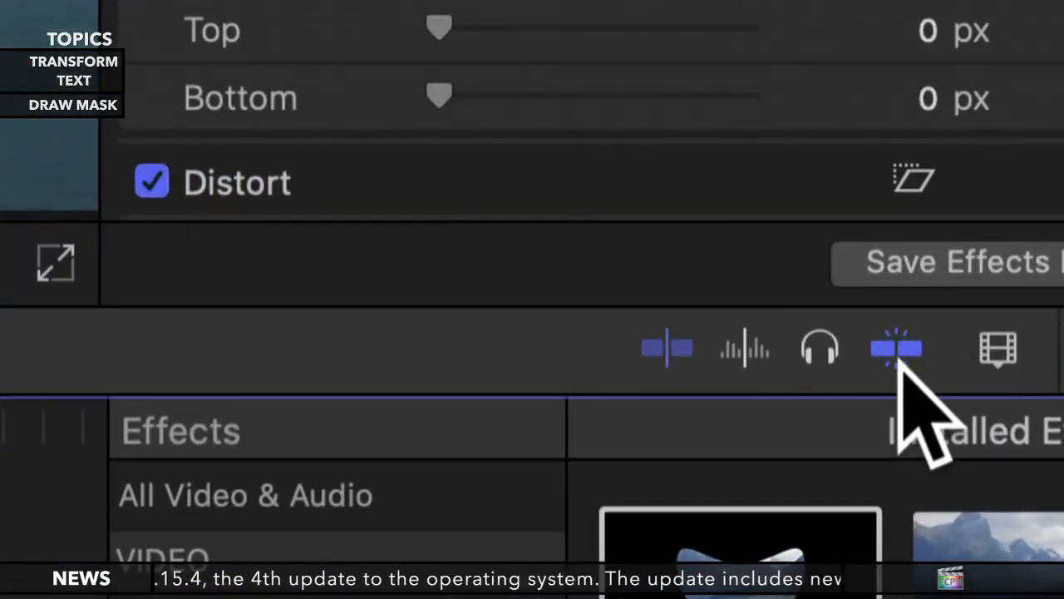
- Toggle timeline snapping off and back on
{"action": "left_click", "coordinate": [894, 357]}
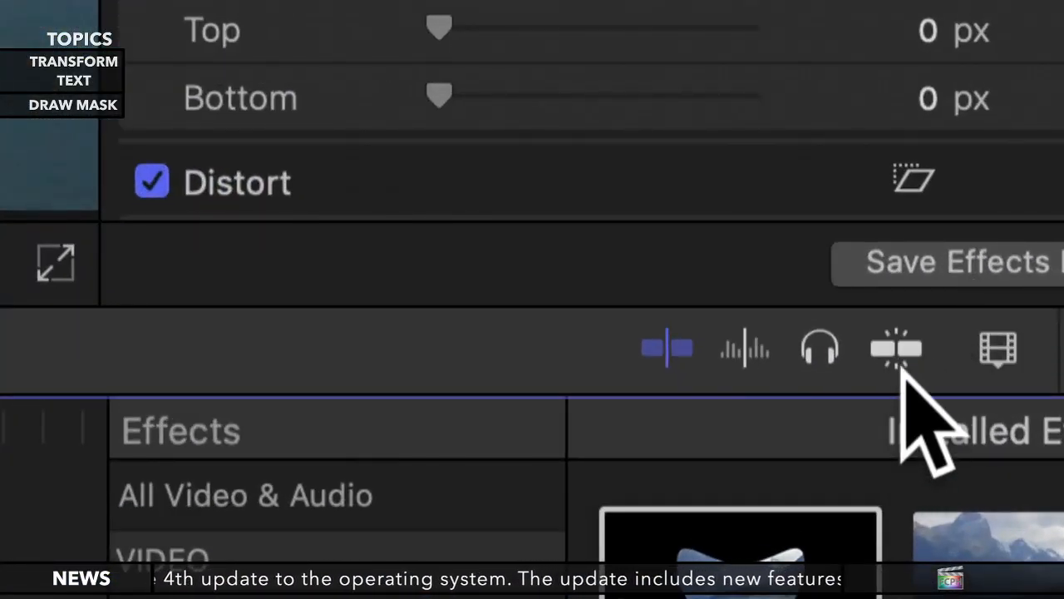
{"action": "left_click", "coordinate": [899, 366]}
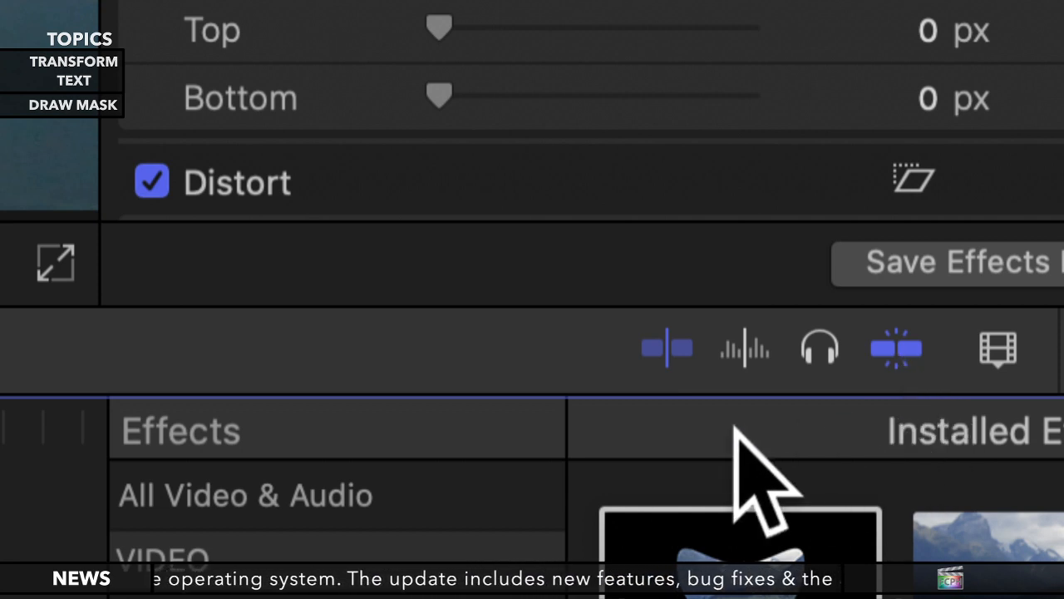
{"action": "key", "text": "n"}
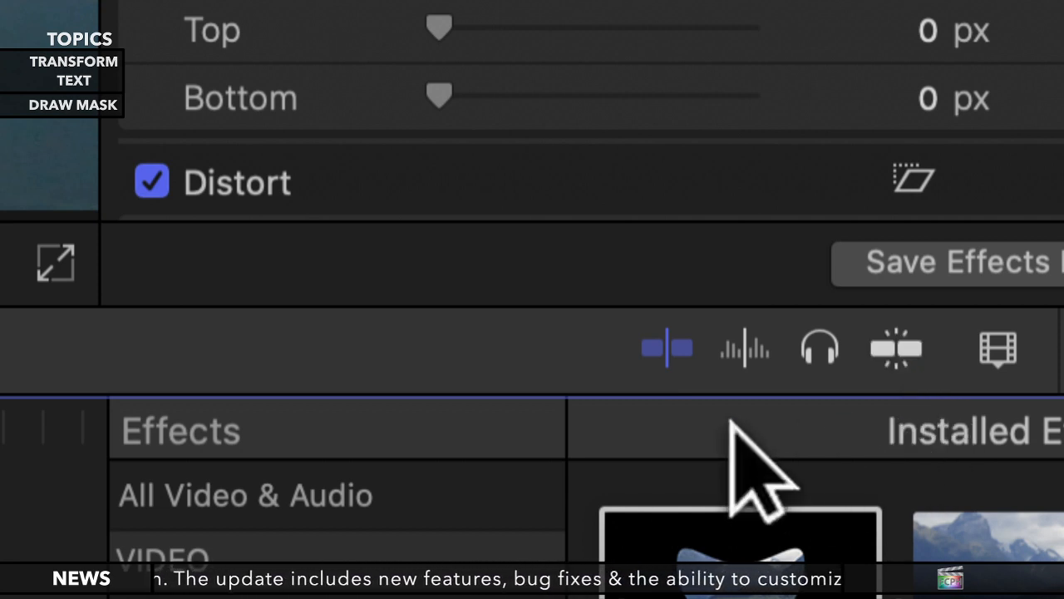
{"action": "key", "text": "n"}
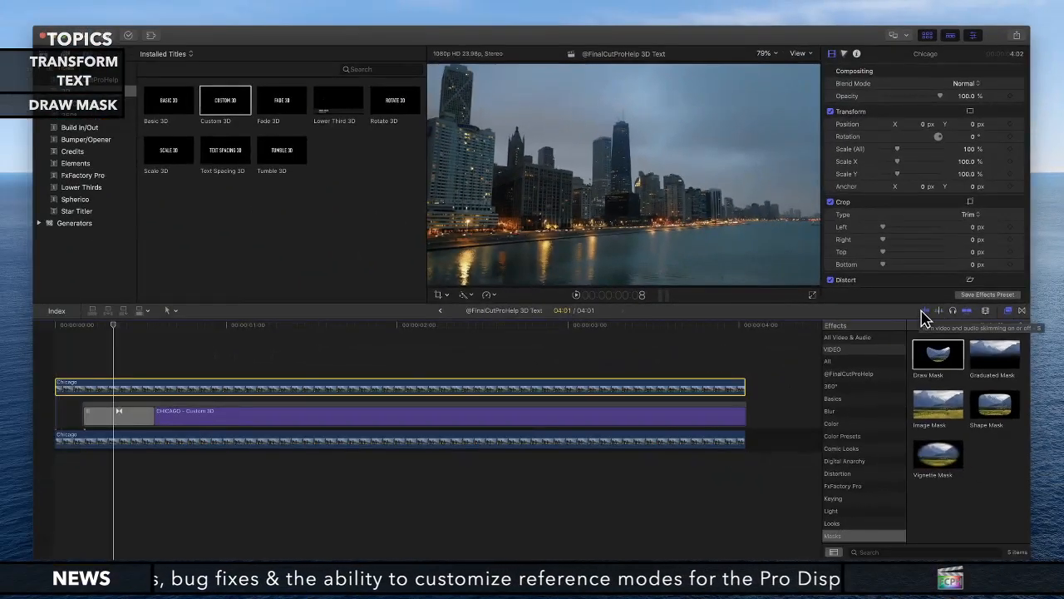
- Apply the Draw Mask effect to the upper Chicago clip with the playhead at frame 19
{"action": "left_click_drag", "start_coordinate": [117, 325], "coordinate": [190, 329]}
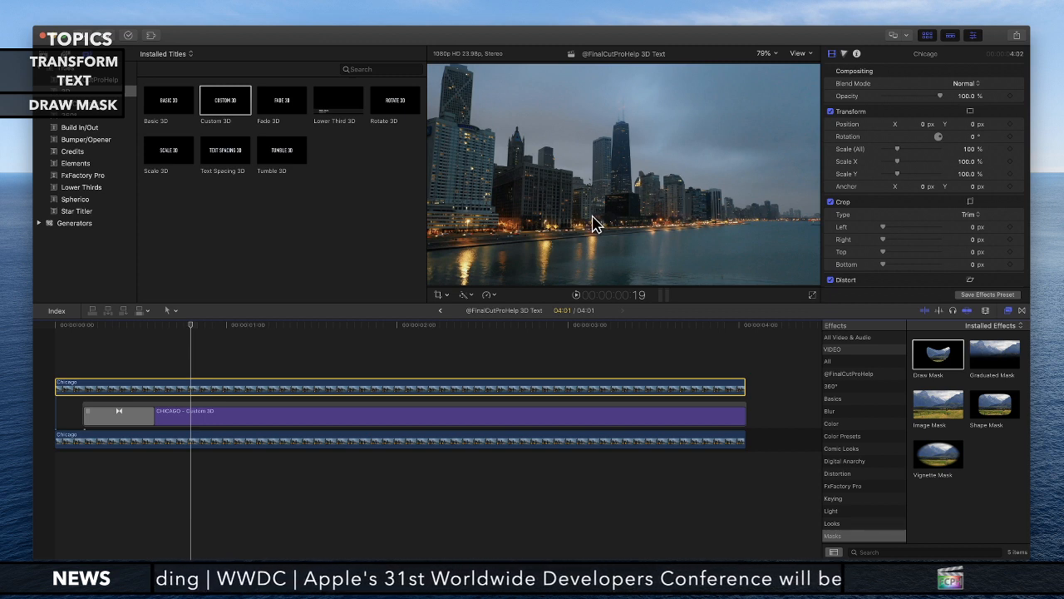
{"action": "left_click", "coordinate": [940, 357]}
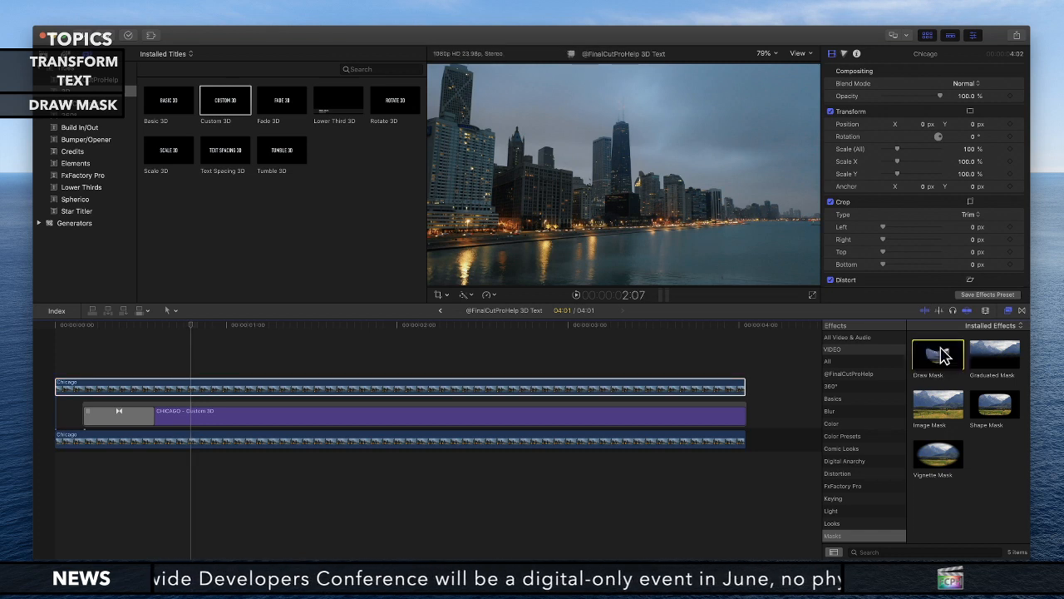
{"action": "mouse_move", "coordinate": [942, 356]}
{"action": "left_mouse_down"}
{"action": "mouse_move", "coordinate": [752, 388]}
{"action": "mouse_move", "coordinate": [240, 394]}
{"action": "mouse_move", "coordinate": [339, 390]}
{"action": "mouse_move", "coordinate": [324, 394]}
{"action": "left_mouse_up"}
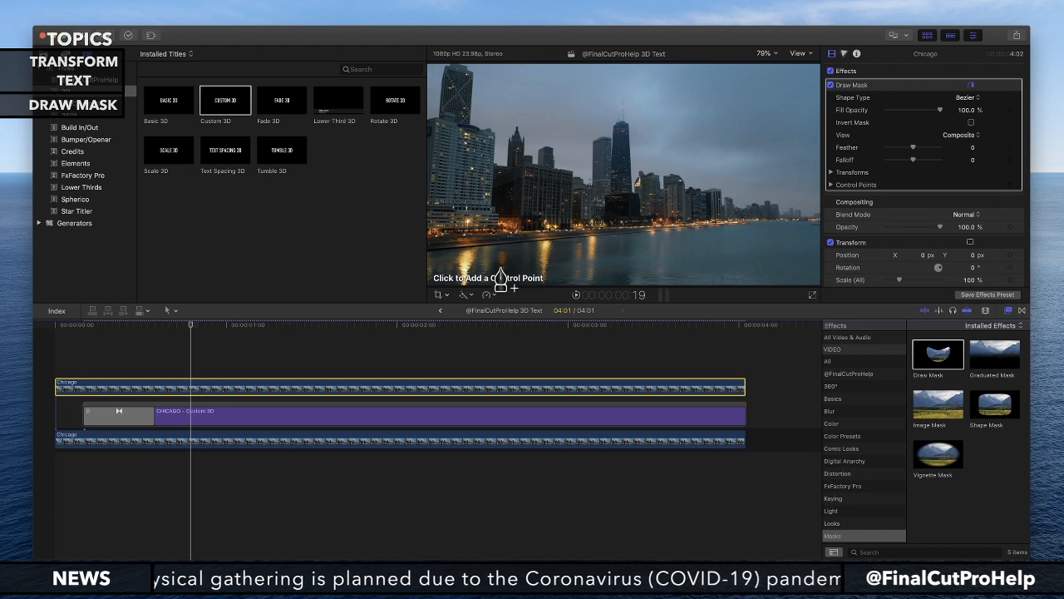
- Trace a closed Draw Mask with the Linear shape type along the skyline's rooftops and across the water below
{"action": "left_click", "coordinate": [763, 235]}
{"action": "left_click", "coordinate": [497, 259]}
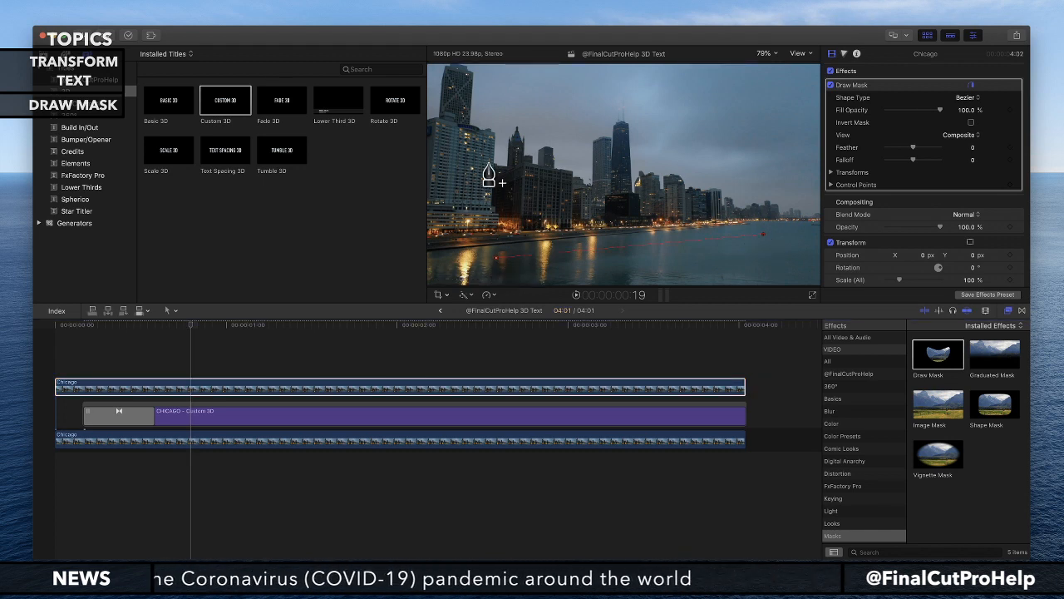
{"action": "left_click", "coordinate": [517, 122]}
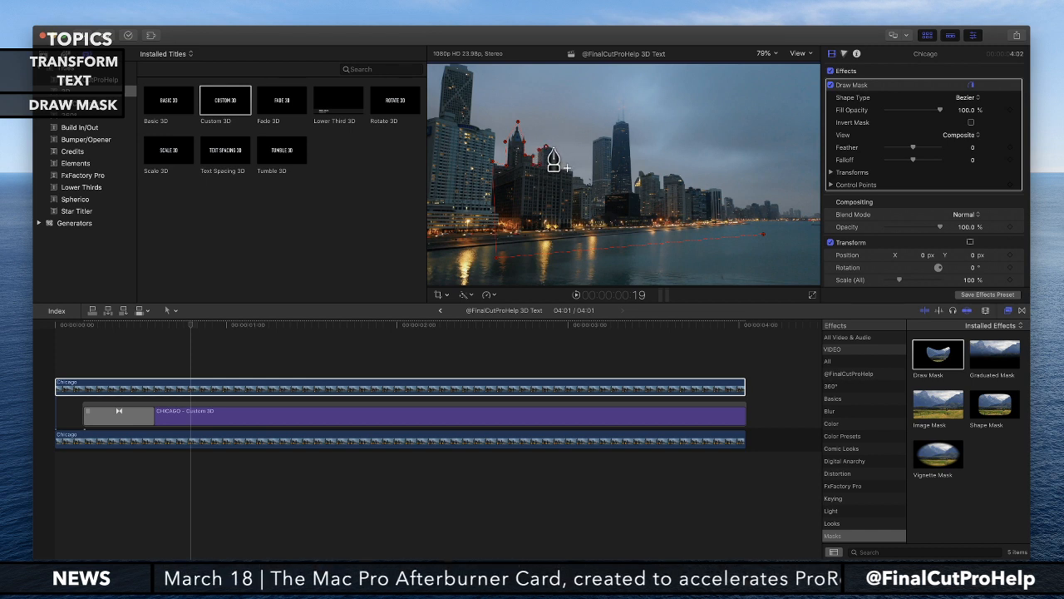
{"action": "left_click", "coordinate": [553, 150]}
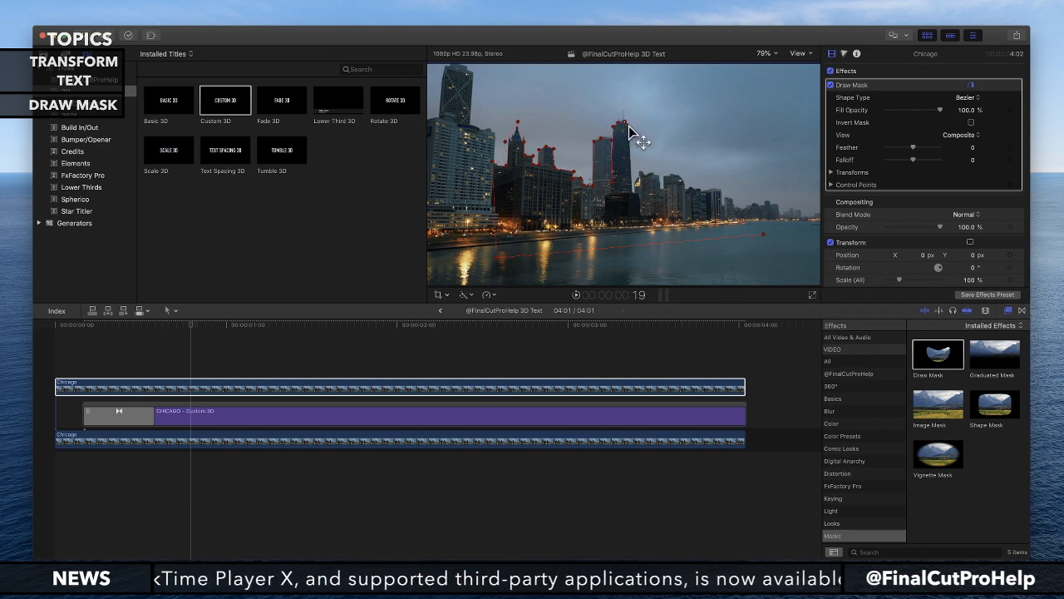
{"action": "left_click", "coordinate": [630, 126]}
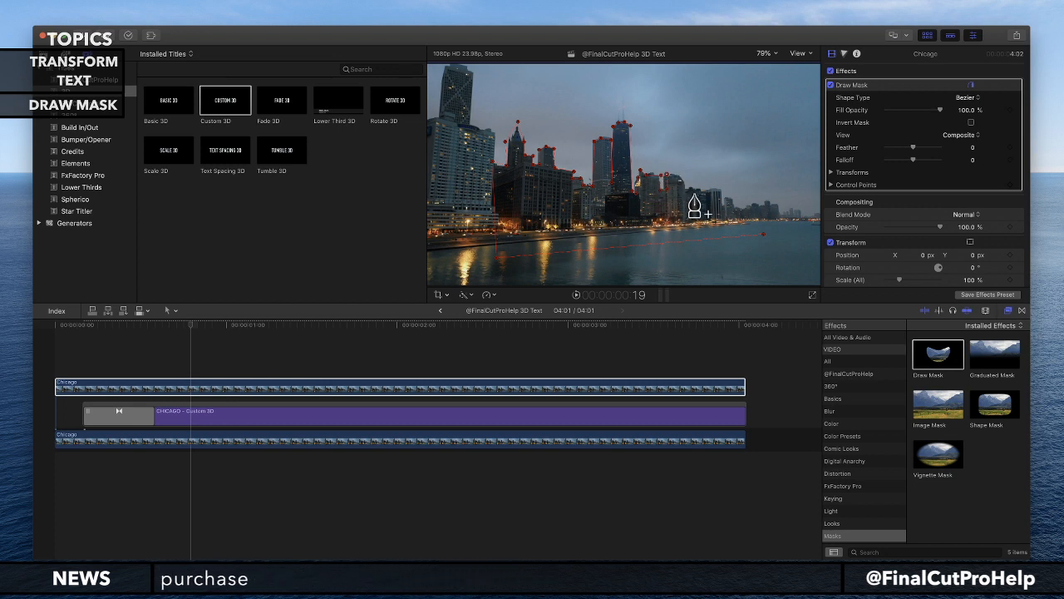
{"action": "left_click", "coordinate": [722, 189]}
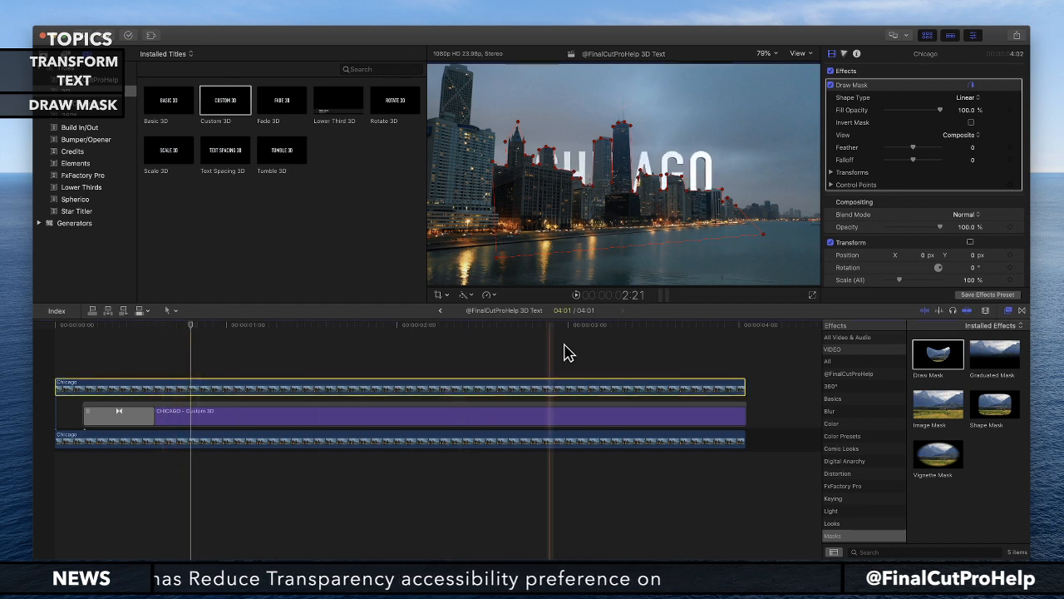
- Play the masked title animation from the timeline's start and compare the shot with the upper Chicago clip deleted and restored
{"action": "left_click", "coordinate": [729, 353]}
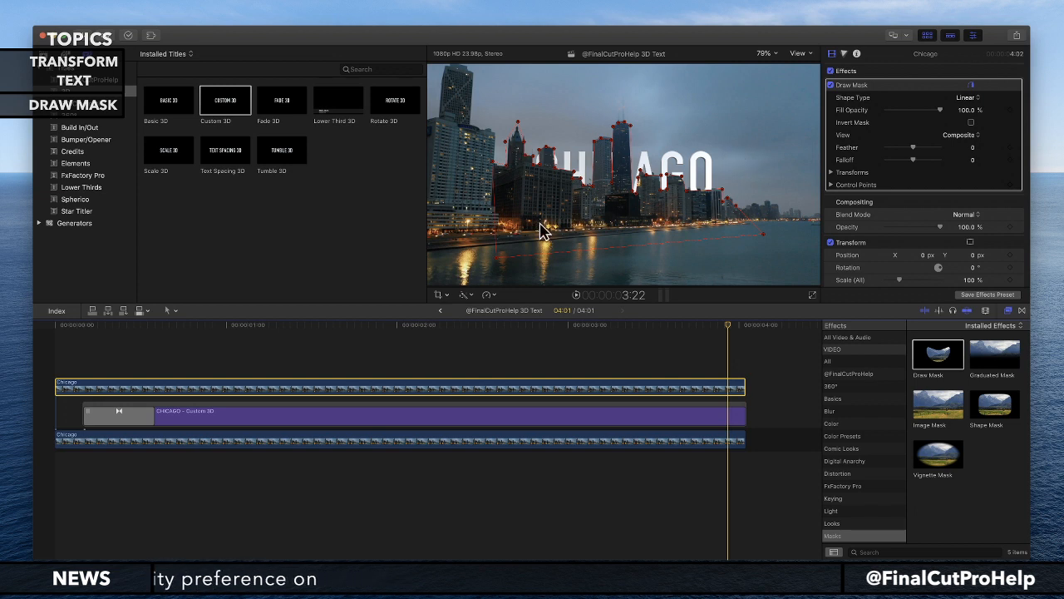
{"action": "left_click_drag", "start_coordinate": [605, 326], "coordinate": [56, 346]}
{"action": "key", "text": "space"}
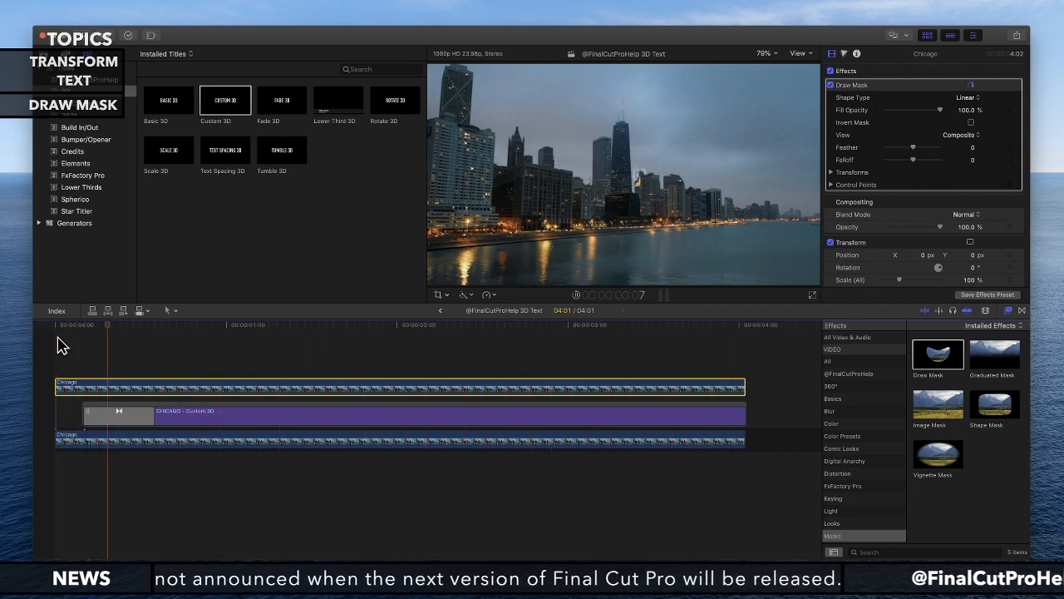
{"action": "key", "text": "space"}
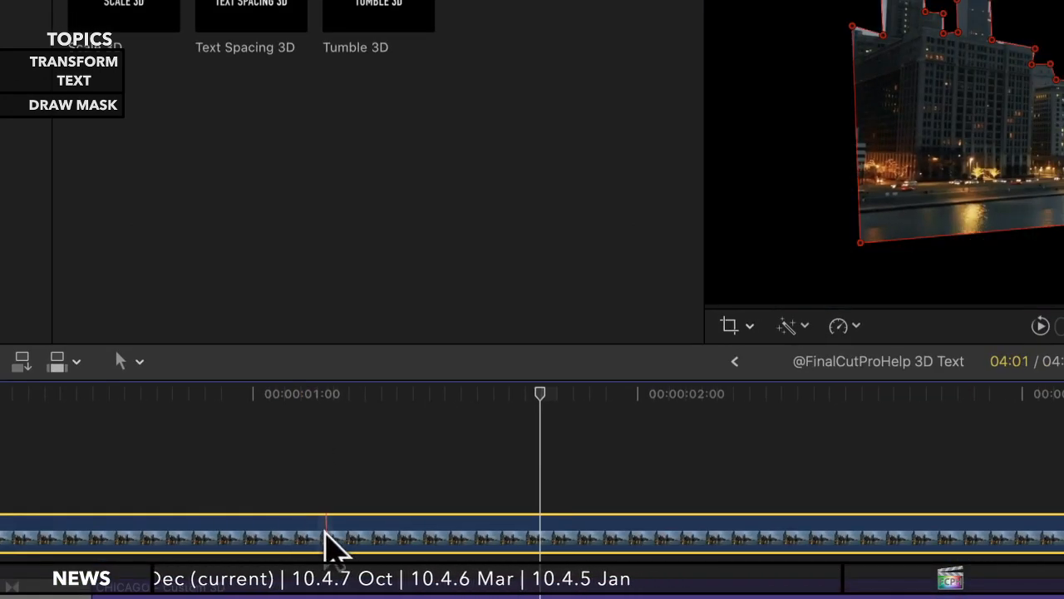
{"action": "key", "text": "Delete"}
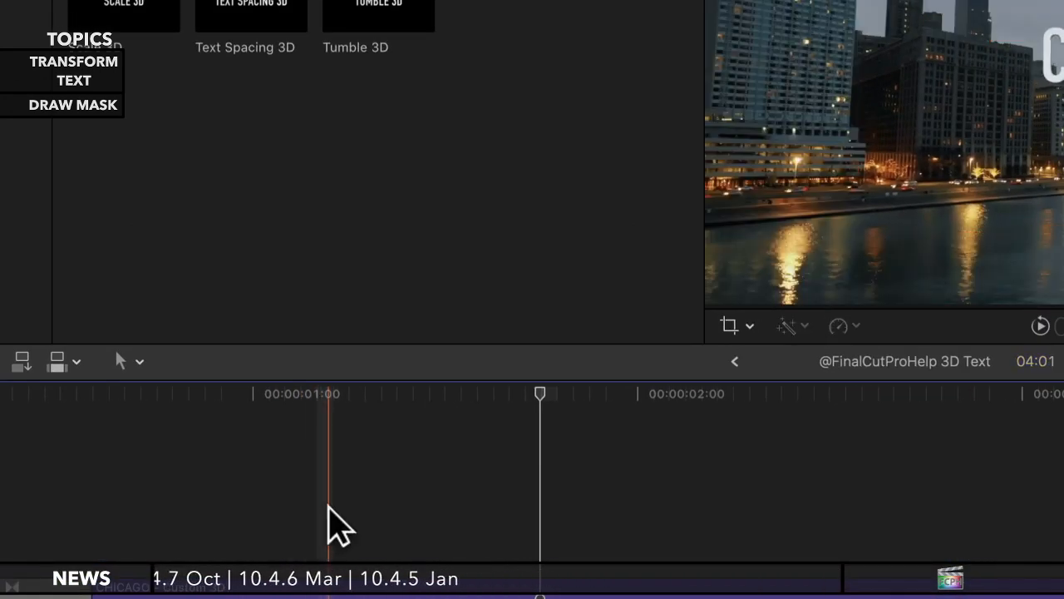
{"action": "key", "text": "super+z"}
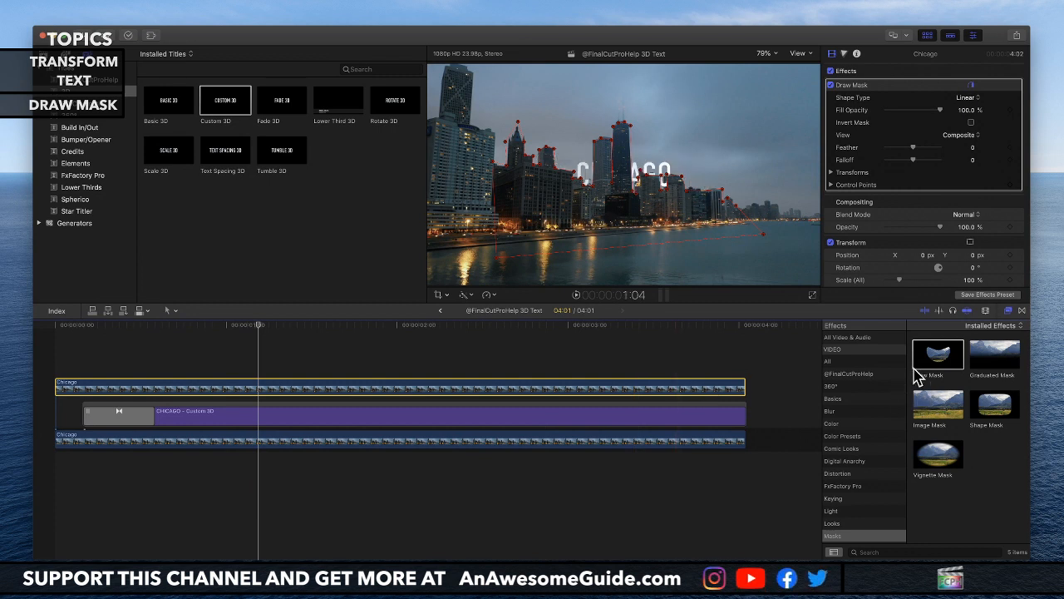
- Try the Radial blur effect on the masked Chicago clip and remove it
{"action": "left_click", "coordinate": [845, 412]}
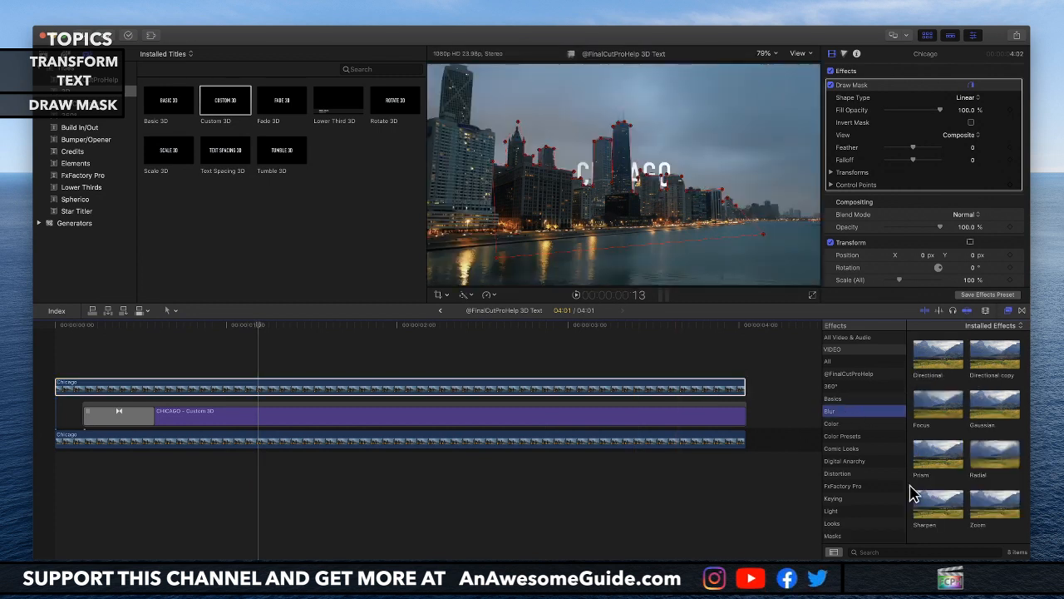
{"action": "left_click_drag", "start_coordinate": [1019, 468], "coordinate": [261, 382]}
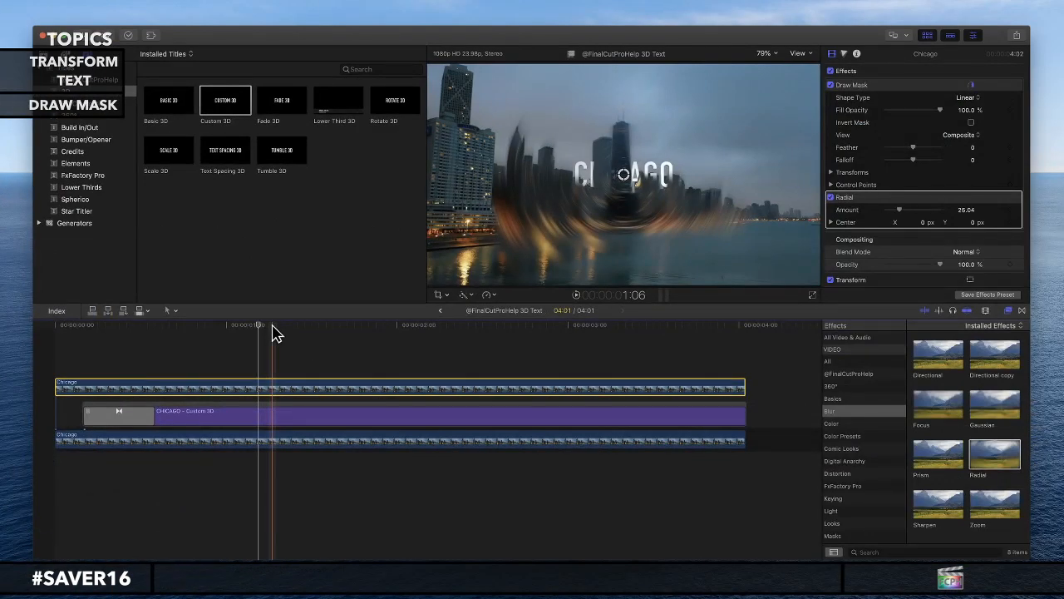
{"action": "key", "text": "Delete"}
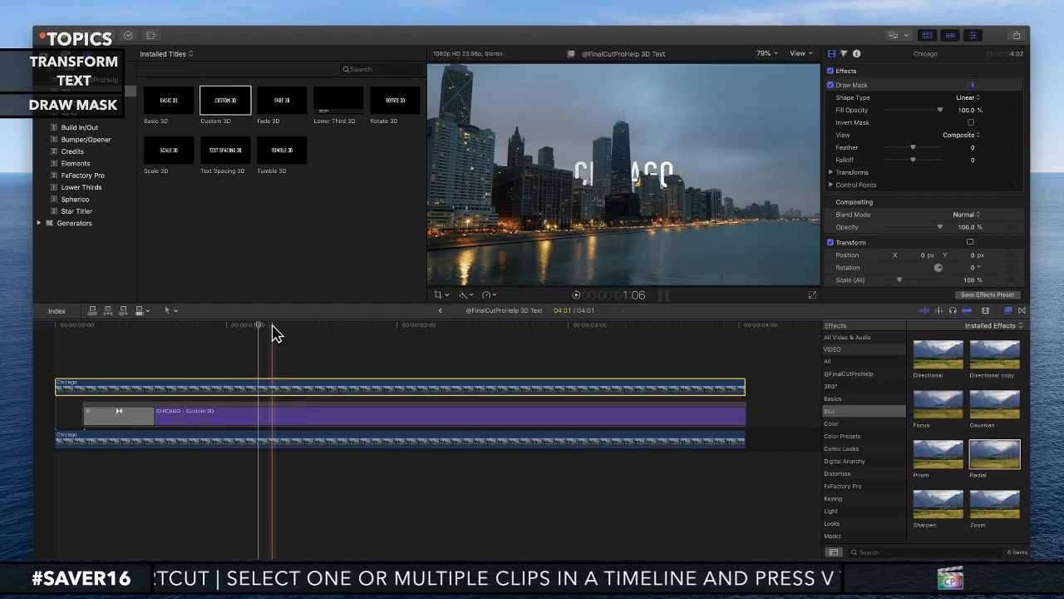
- Find the frame where the title should pass in front of the tower and split the upper Chicago clip at frame 22
{"action": "left_click_drag", "start_coordinate": [258, 330], "coordinate": [152, 348]}
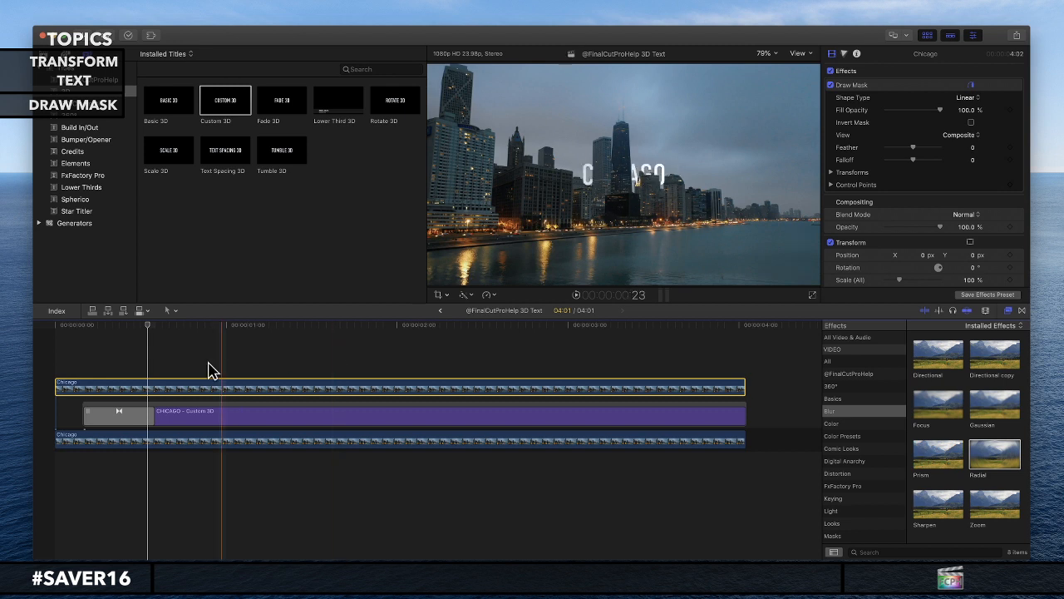
{"action": "left_click_drag", "start_coordinate": [152, 326], "coordinate": [116, 369]}
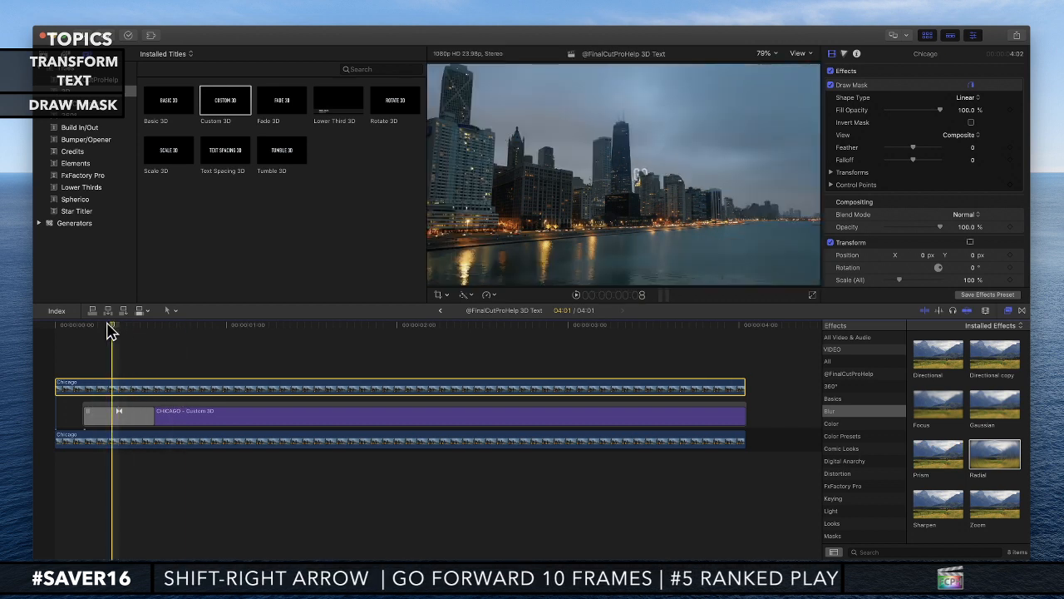
{"action": "left_click_drag", "start_coordinate": [110, 333], "coordinate": [218, 337]}
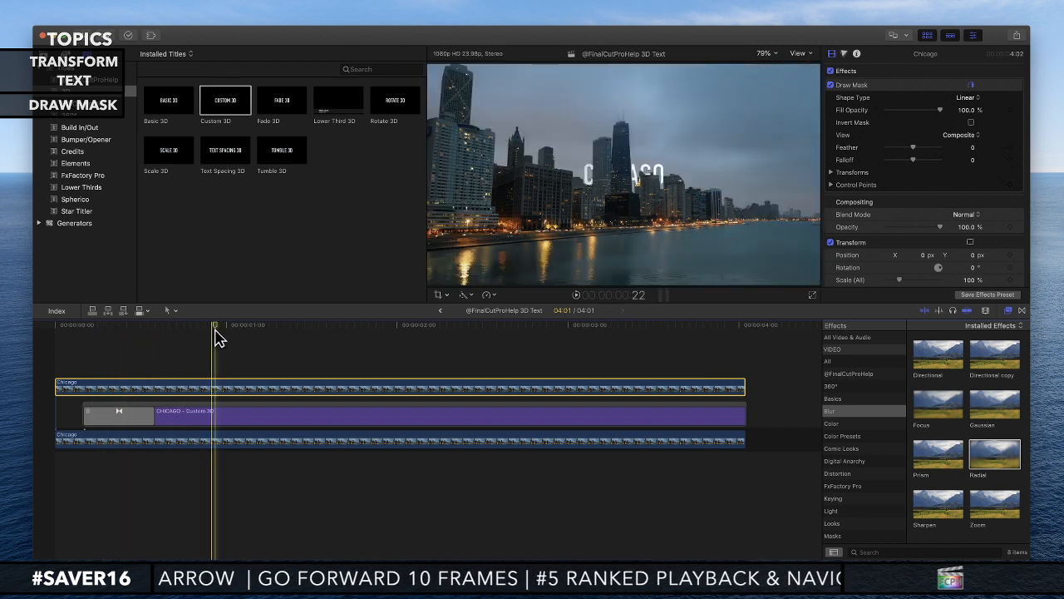
{"action": "key", "text": "alt+super+s"}
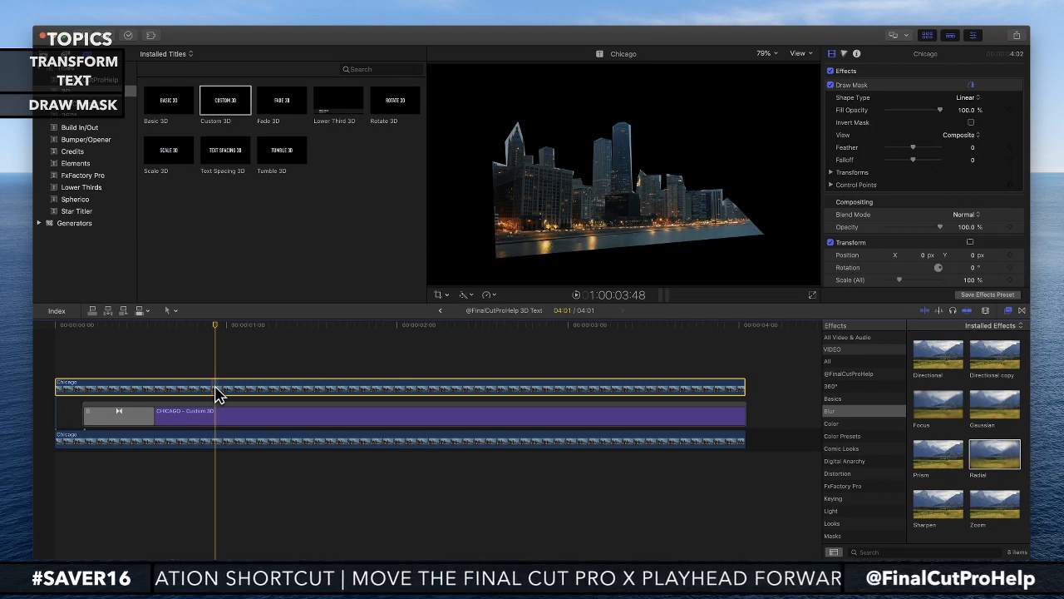
{"action": "key", "text": "super+b"}
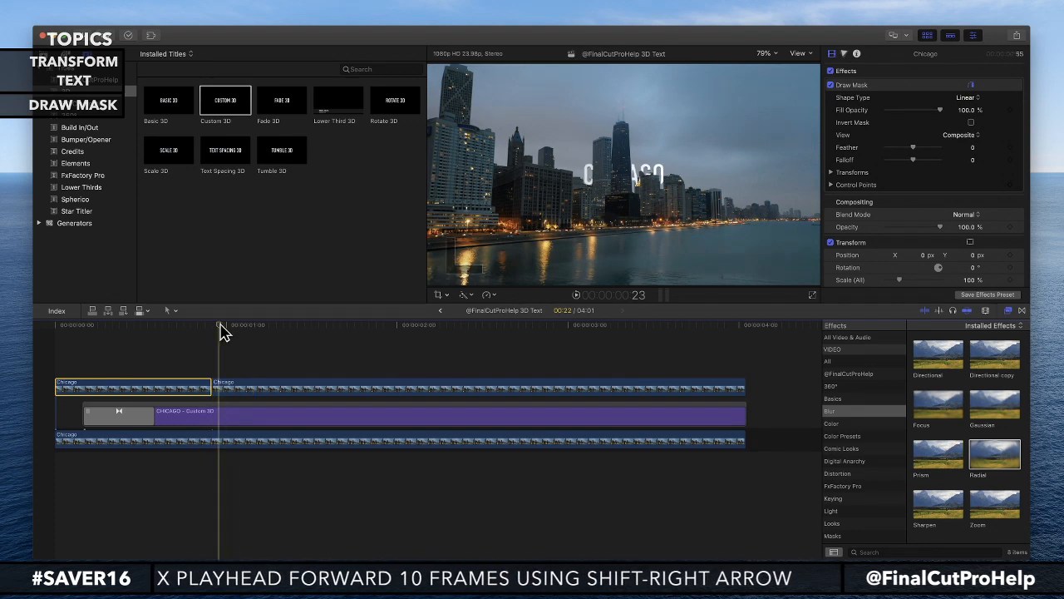
- In the second upper Chicago segment, lower the Draw Mask control points around the tallest tower to uncover the title's letters
{"action": "key", "text": "shift+Right"}
{"action": "left_click", "coordinate": [216, 382]}
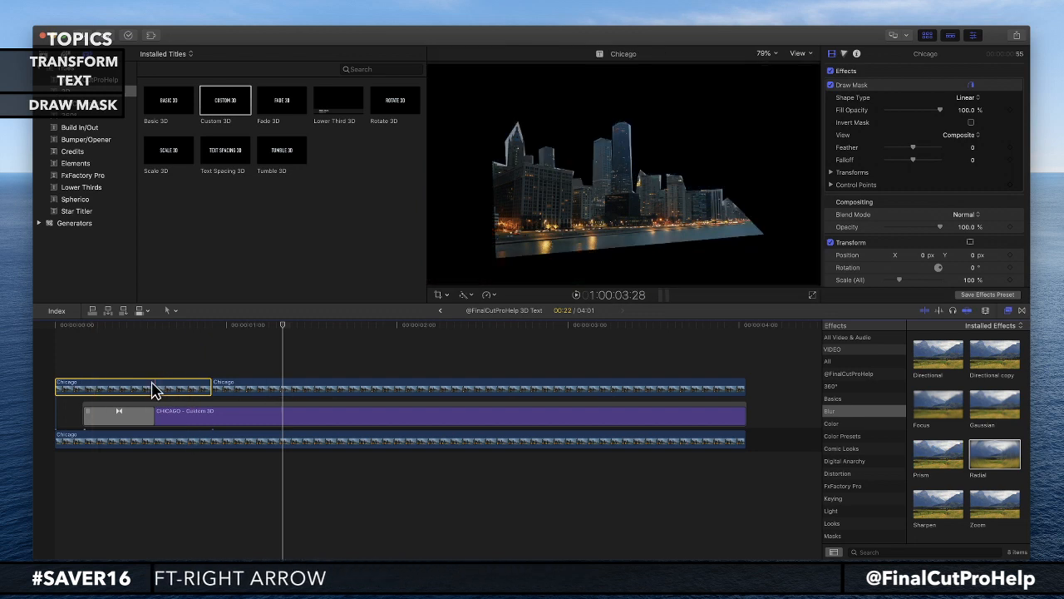
{"action": "left_click", "coordinate": [239, 389]}
{"action": "left_click", "coordinate": [240, 324]}
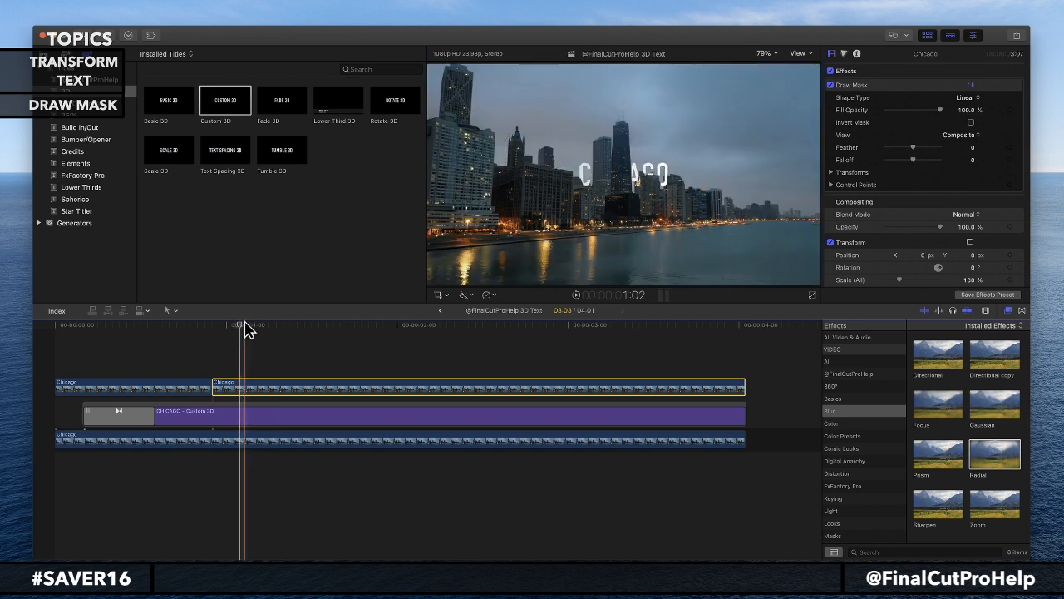
{"action": "left_click", "coordinate": [872, 86]}
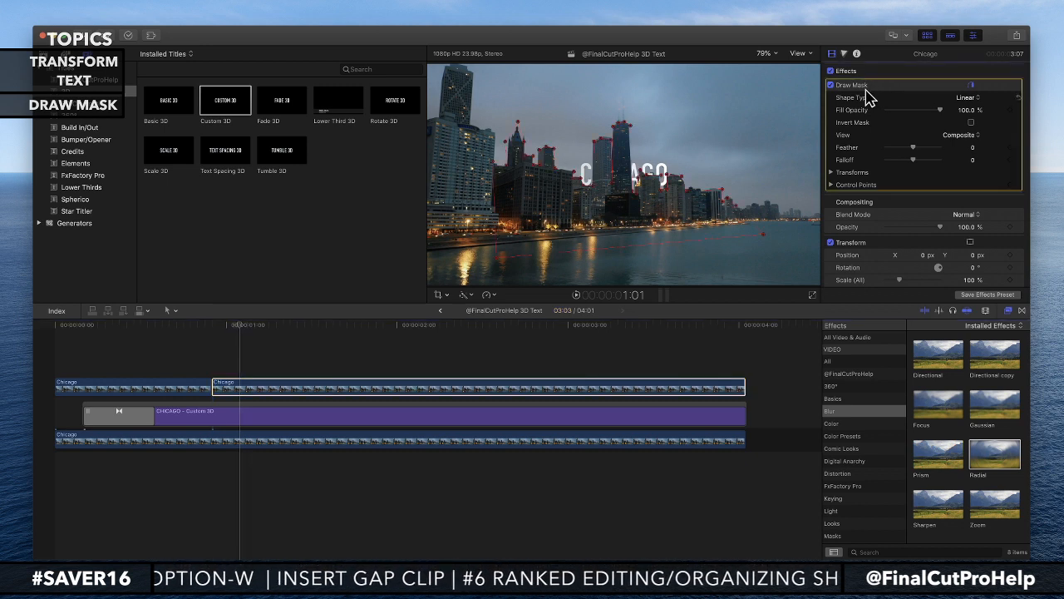
{"action": "left_click", "coordinate": [763, 53]}
{"action": "left_click", "coordinate": [778, 115]}
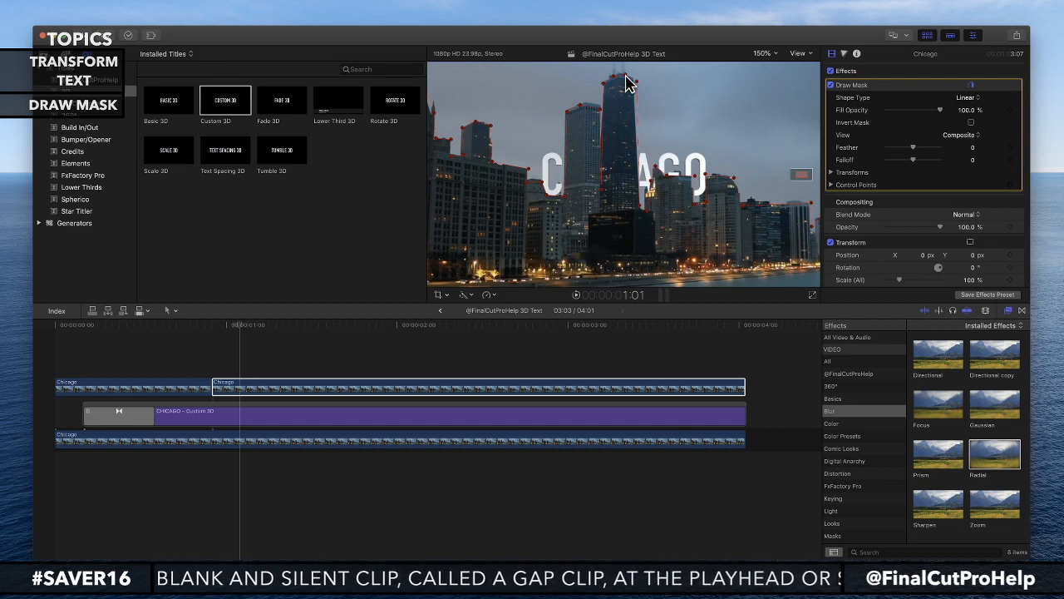
{"action": "mouse_move", "coordinate": [606, 90]}
{"action": "left_mouse_down"}
{"action": "mouse_move", "coordinate": [628, 226]}
{"action": "mouse_move", "coordinate": [610, 219]}
{"action": "left_mouse_up"}
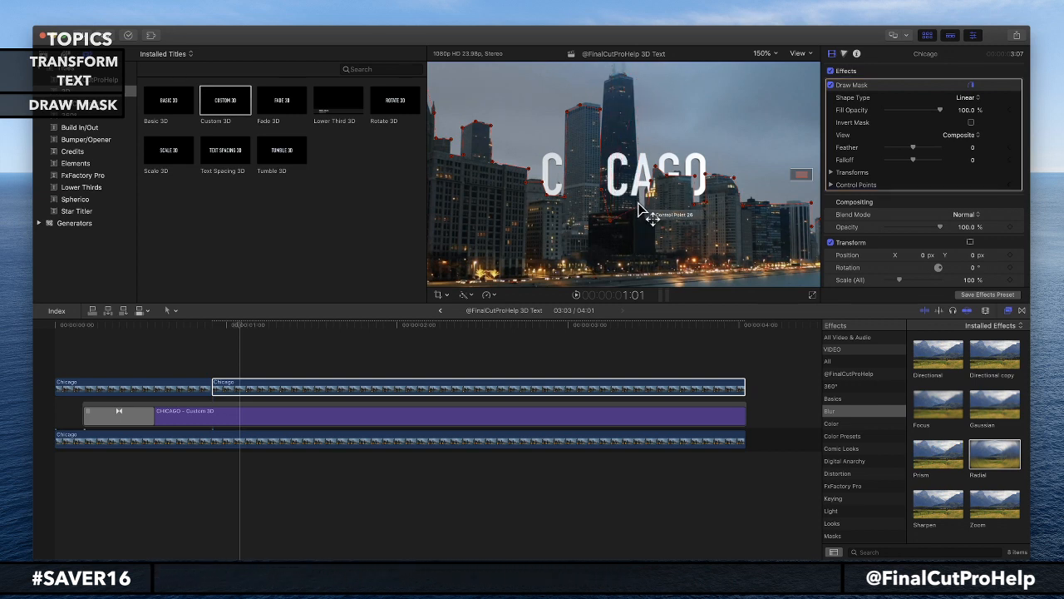
{"action": "mouse_move", "coordinate": [606, 199]}
{"action": "left_mouse_down"}
{"action": "mouse_move", "coordinate": [613, 217]}
{"action": "mouse_move", "coordinate": [646, 189]}
{"action": "left_mouse_up"}
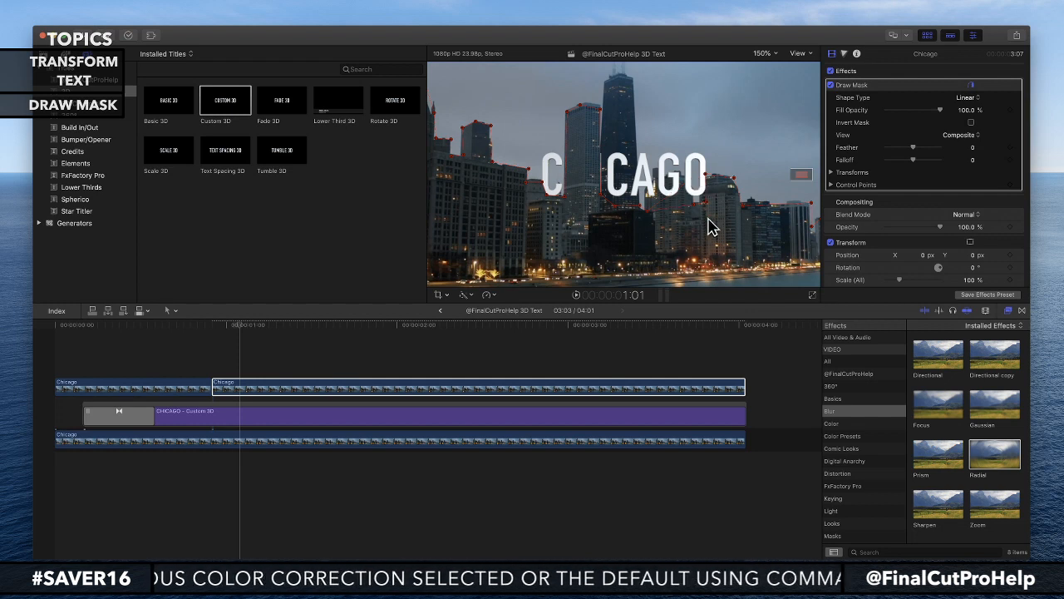
- Move the second segment's mask point back onto the roof corner of the building at the O and scrub across the frame 22 cut
{"action": "left_click_drag", "start_coordinate": [707, 208], "coordinate": [699, 175]}
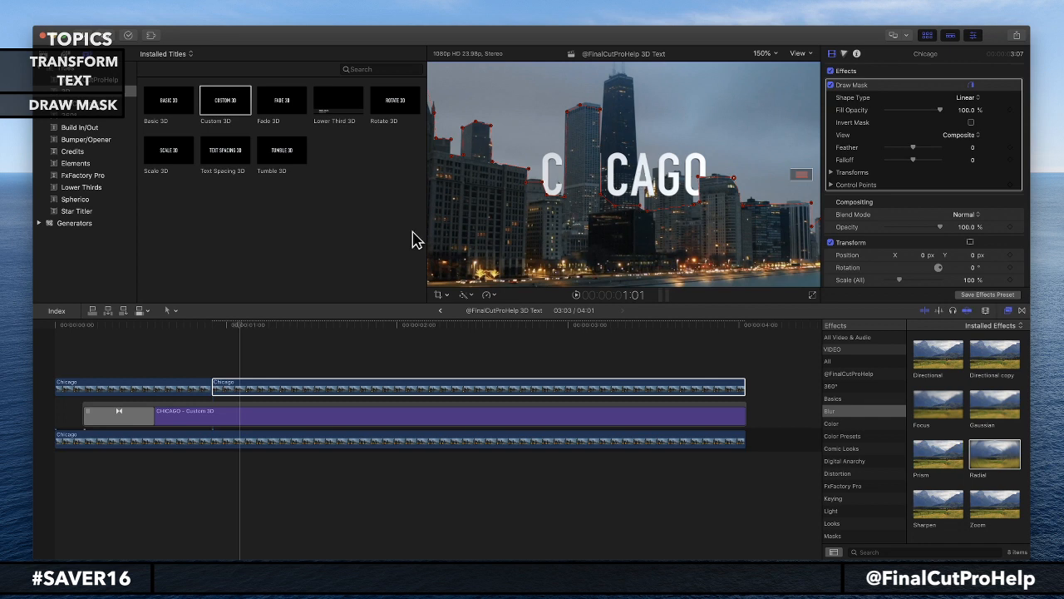
{"action": "left_click_drag", "start_coordinate": [239, 325], "coordinate": [192, 324]}
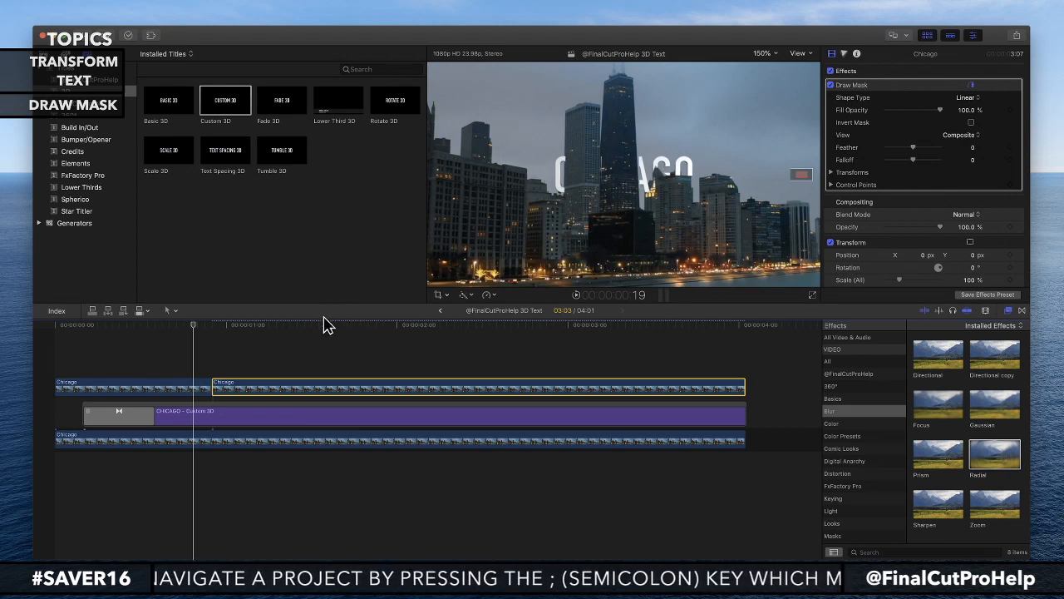
{"action": "left_click_drag", "start_coordinate": [194, 325], "coordinate": [228, 325]}
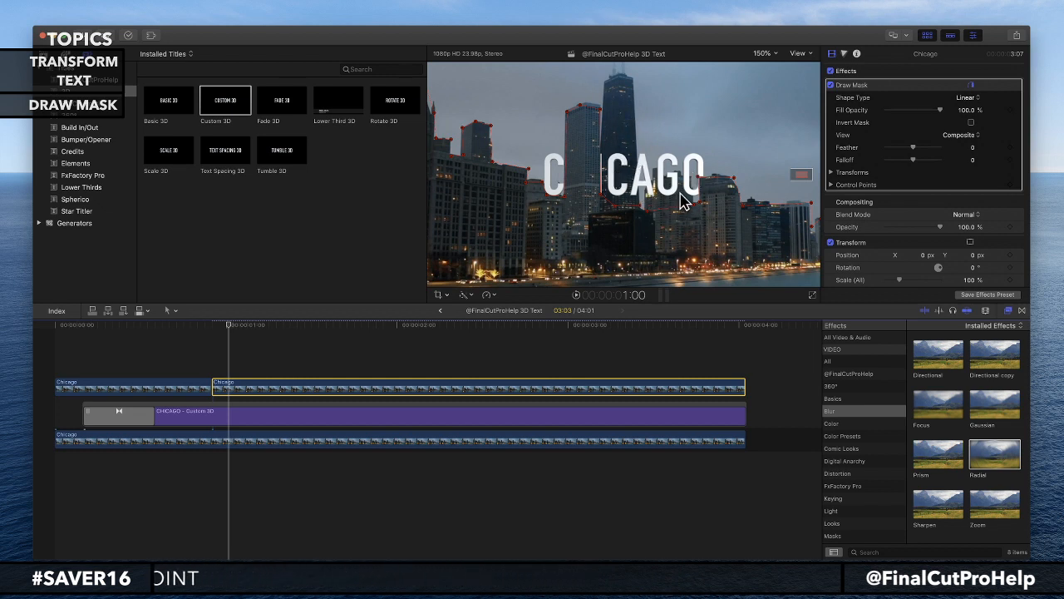
- Find the frame where the title should clear the next building and split the upper Chicago clip at 1:13
{"action": "left_click_drag", "start_coordinate": [233, 330], "coordinate": [324, 335]}
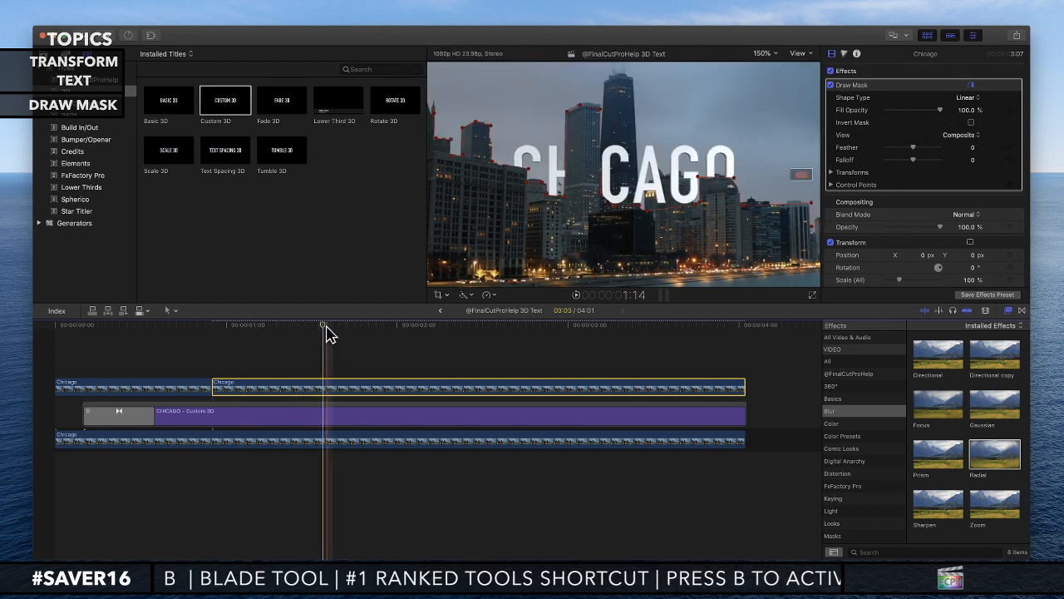
{"action": "key", "text": "Left"}
{"action": "key", "text": "super+b"}
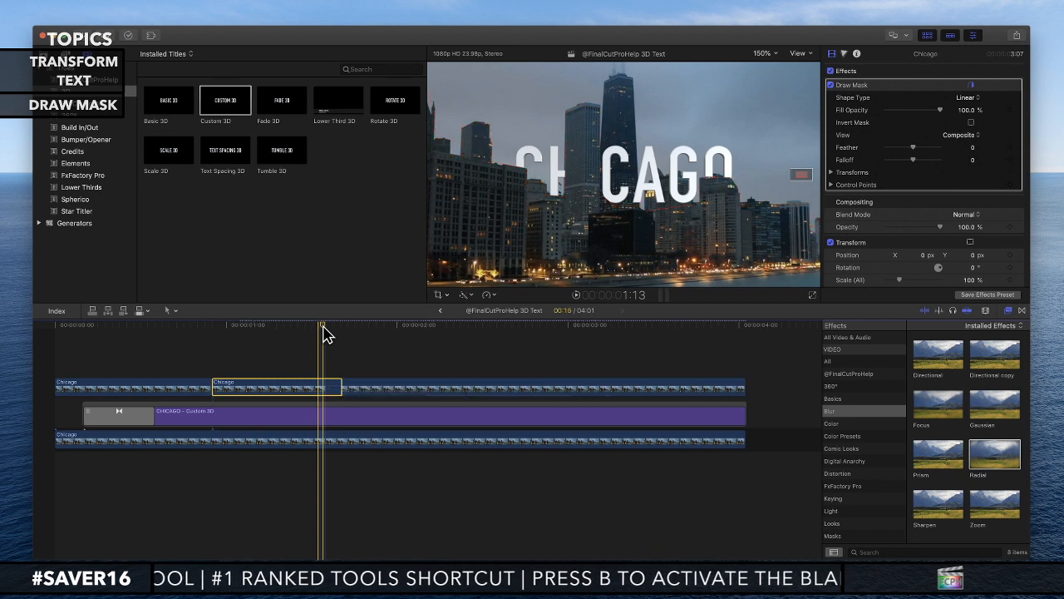
- In the third upper Chicago segment, lower the Draw Mask points around the remaining tower and nearby roofs to uncover the title's letters
{"action": "left_click_drag", "start_coordinate": [322, 326], "coordinate": [361, 325]}
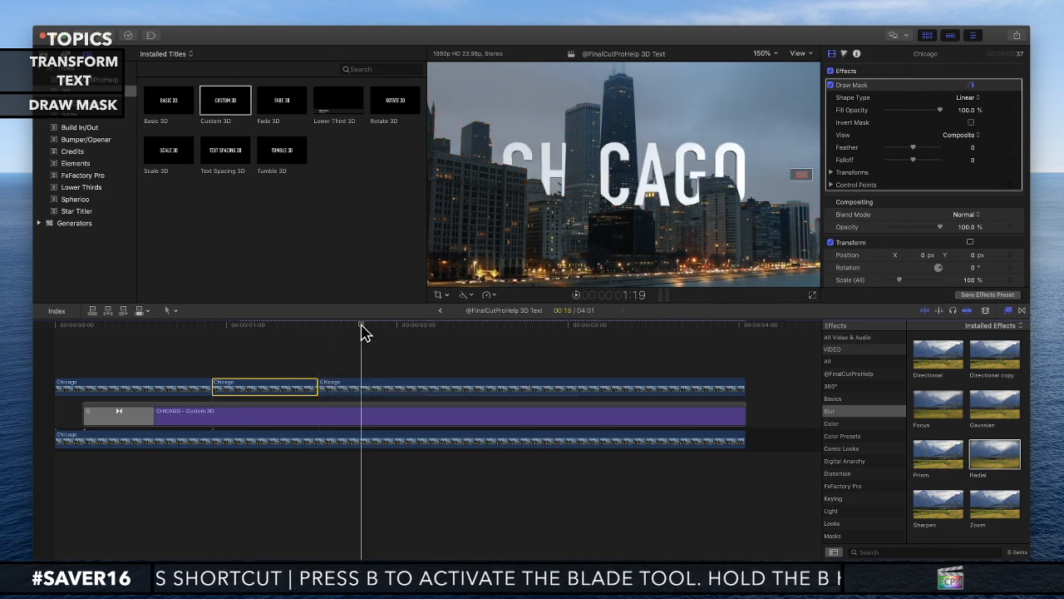
{"action": "left_click", "coordinate": [349, 394]}
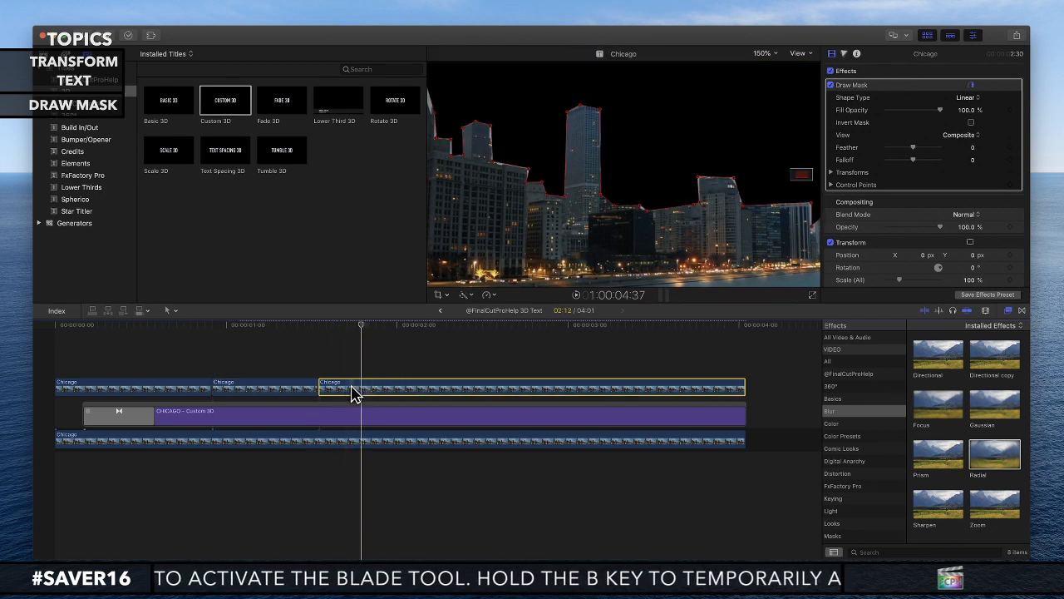
{"action": "left_click", "coordinate": [568, 118]}
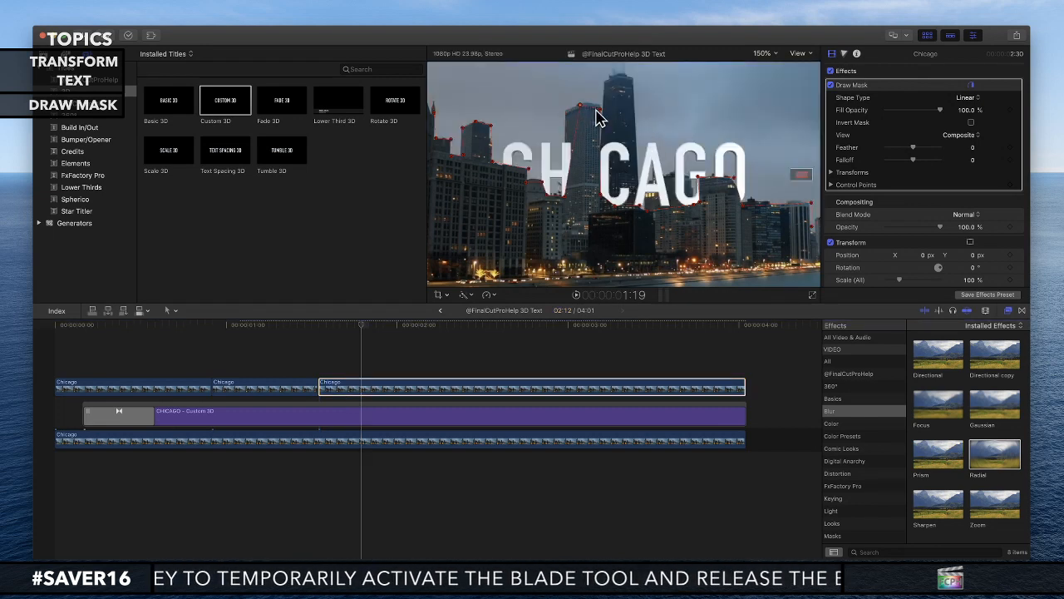
{"action": "left_click_drag", "start_coordinate": [605, 117], "coordinate": [640, 208]}
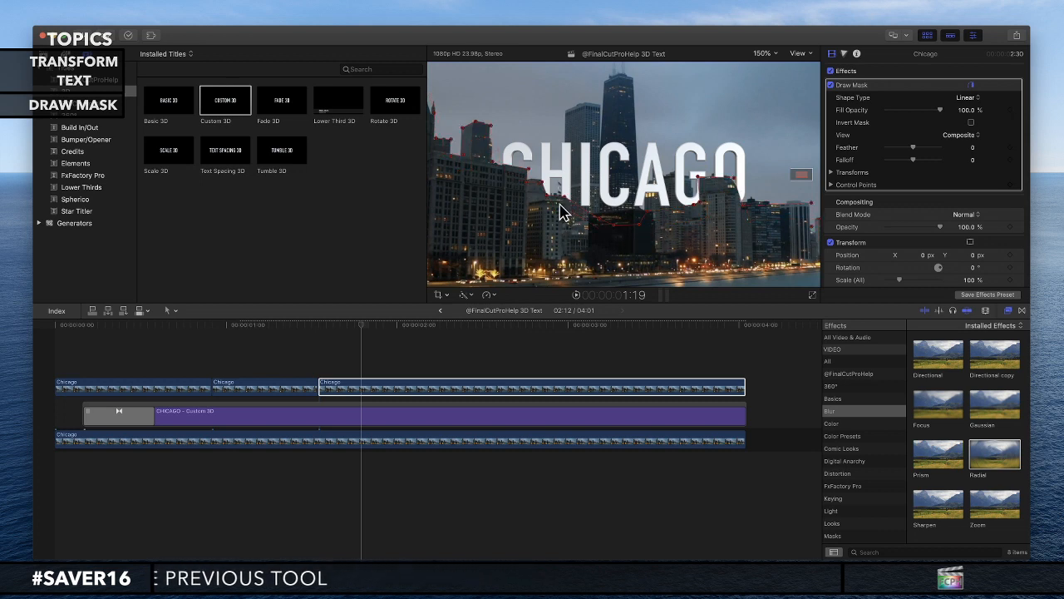
{"action": "mouse_move", "coordinate": [545, 199]}
{"action": "left_mouse_down"}
{"action": "mouse_move", "coordinate": [529, 222]}
{"action": "mouse_move", "coordinate": [555, 189]}
{"action": "left_mouse_up"}
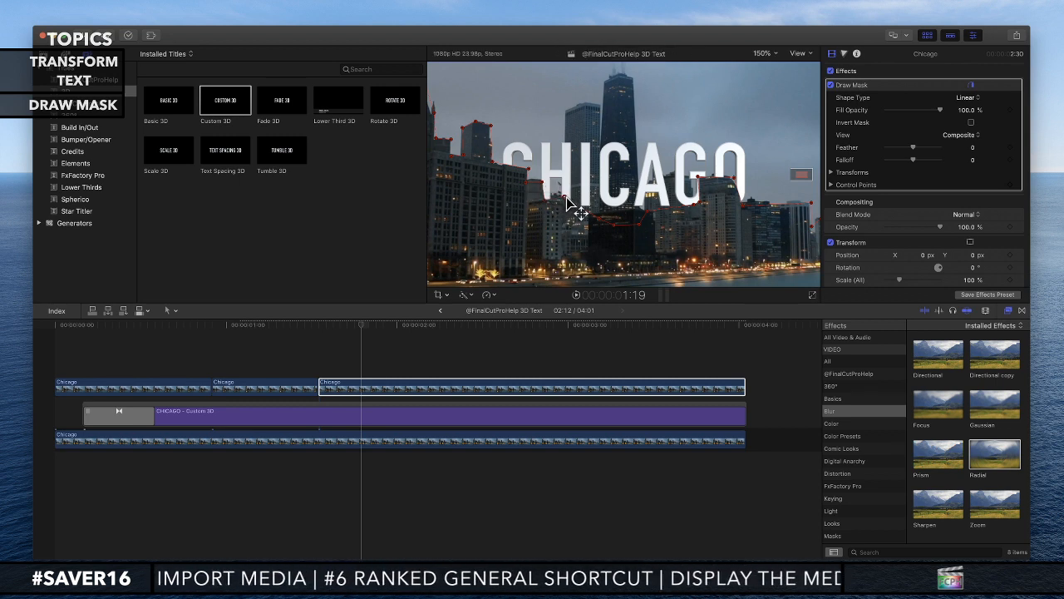
{"action": "left_click_drag", "start_coordinate": [565, 197], "coordinate": [565, 200]}
{"action": "left_click", "coordinate": [539, 195]}
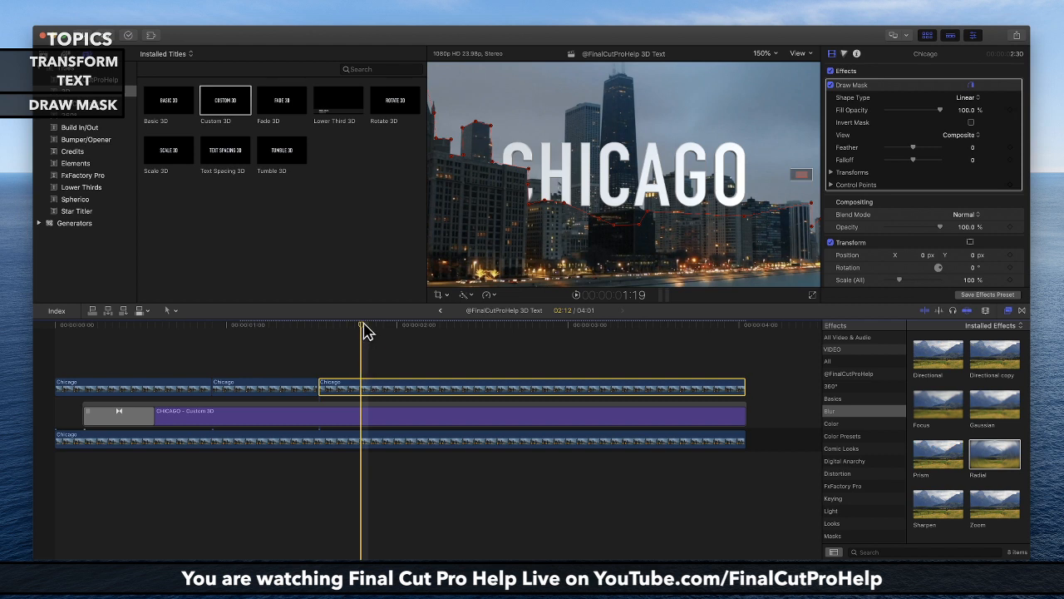
- Split the upper Chicago clip at 2:00 and delete the last segment along with its Draw Mask
{"action": "left_click_drag", "start_coordinate": [363, 323], "coordinate": [397, 326]}
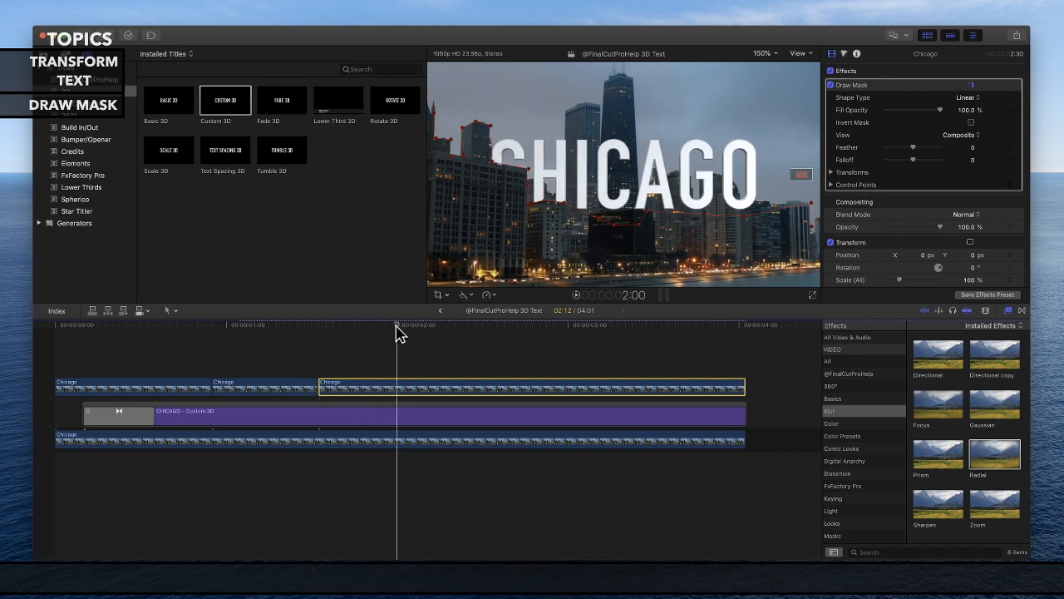
{"action": "key", "text": "super+b"}
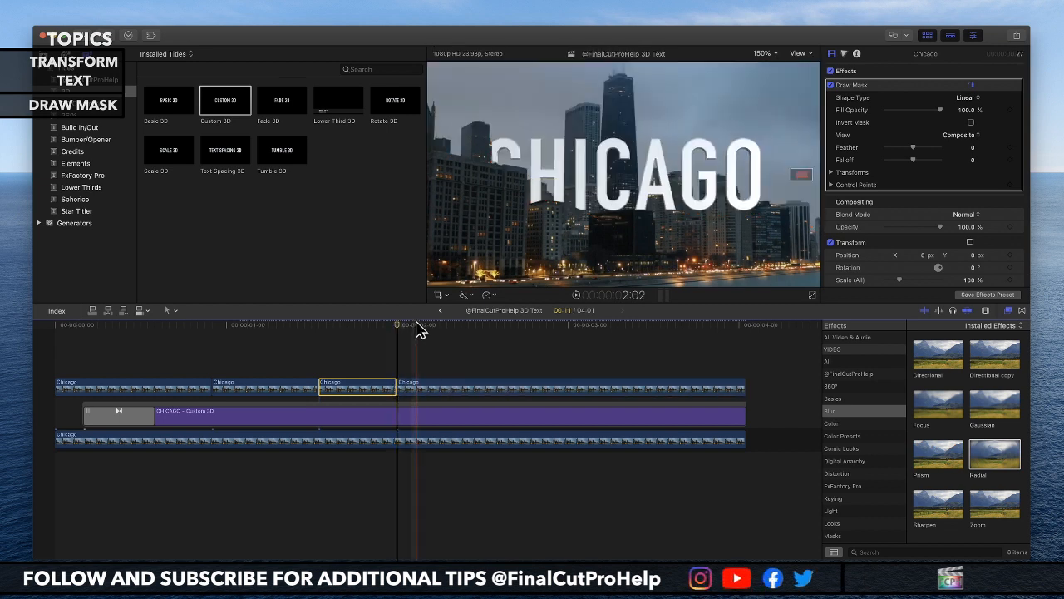
{"action": "left_click", "coordinate": [453, 394]}
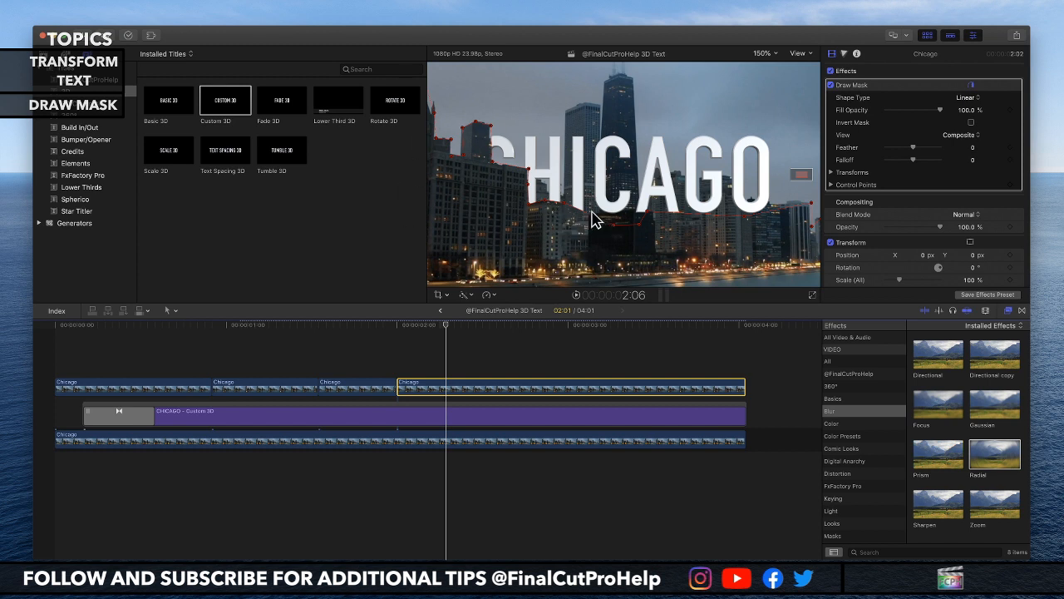
{"action": "left_click", "coordinate": [865, 89]}
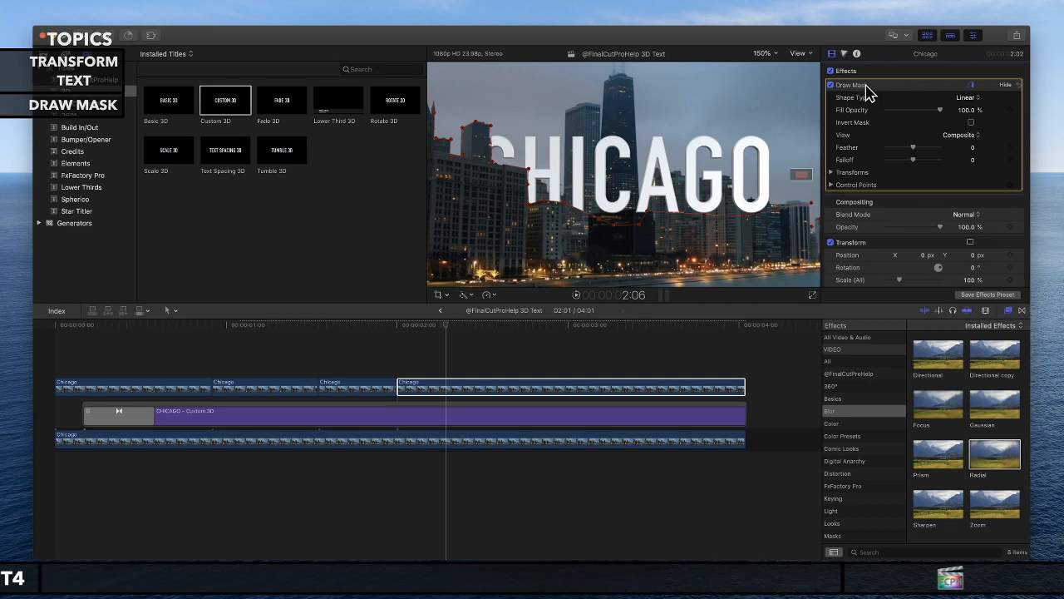
{"action": "key", "text": "Delete"}
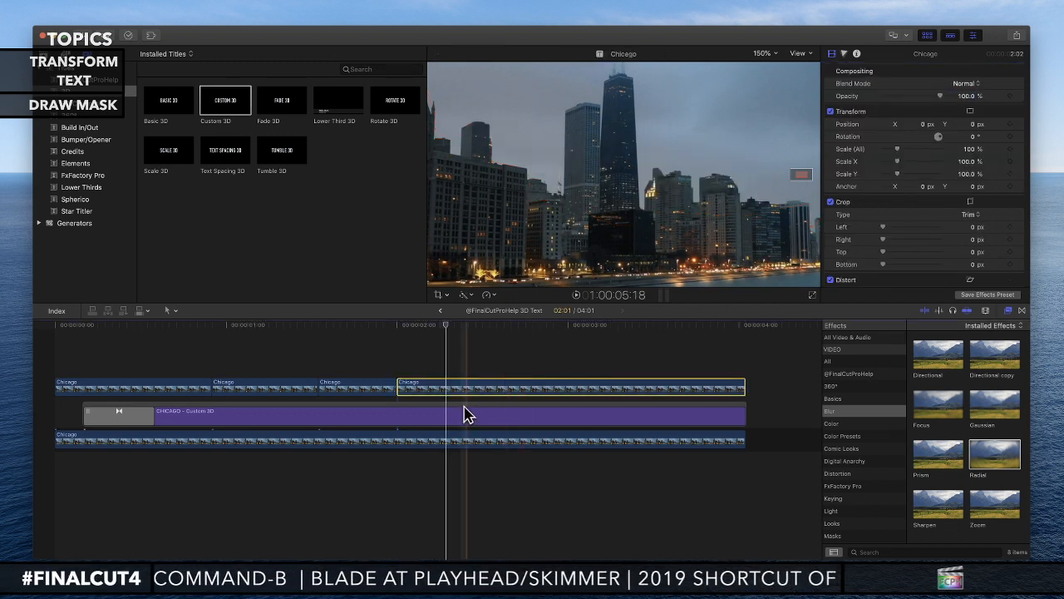
{"action": "key", "text": "Delete"}
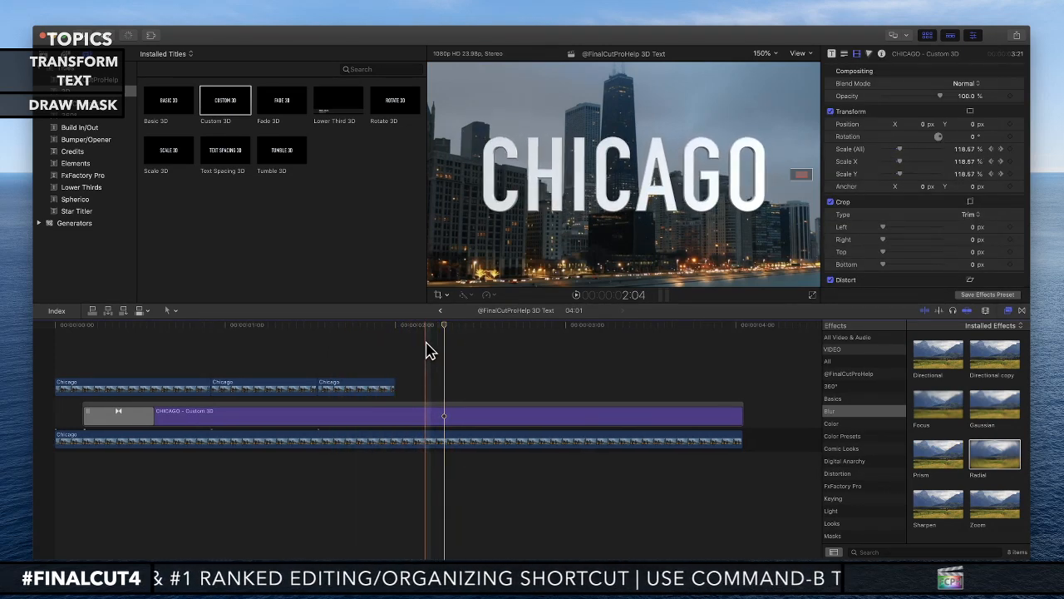
- Add cross dissolves to all three upper Chicago segments and scrub across them
{"action": "left_click_drag", "start_coordinate": [118, 358], "coordinate": [338, 388]}
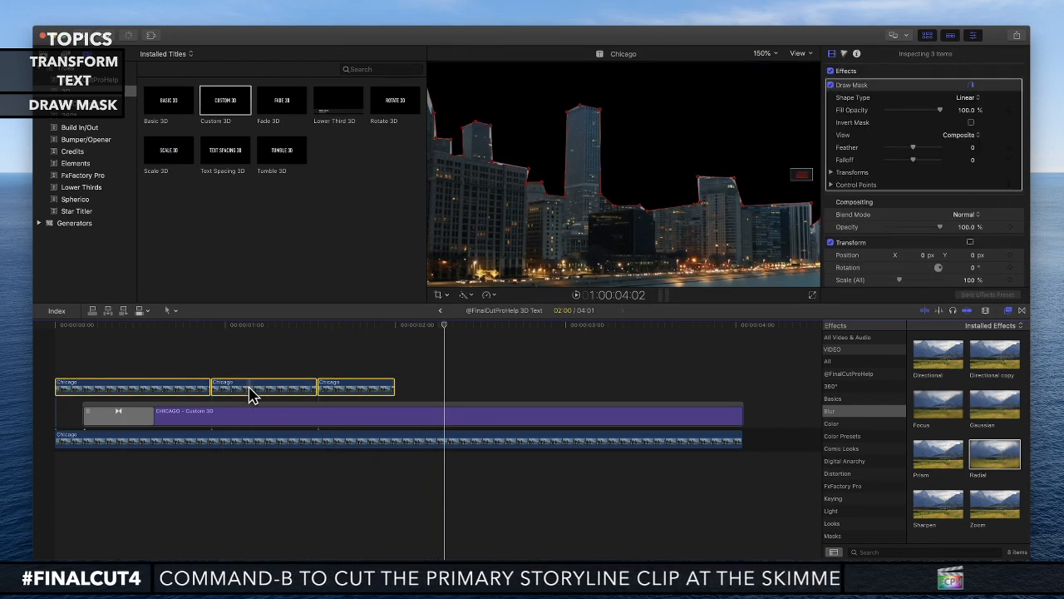
{"action": "key", "text": "shift+Delete"}
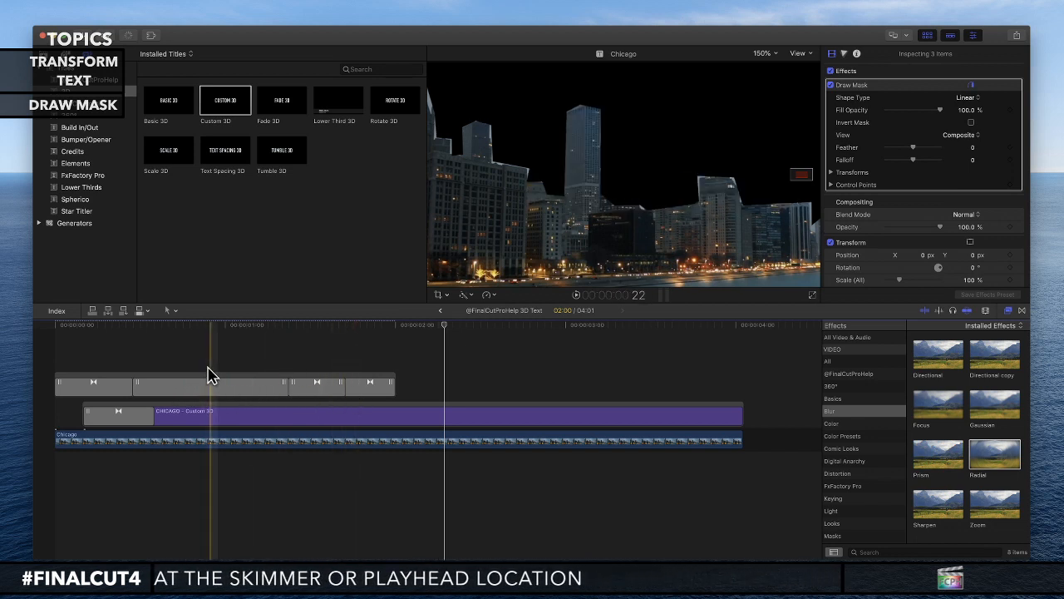
{"action": "left_click_drag", "start_coordinate": [124, 330], "coordinate": [242, 327]}
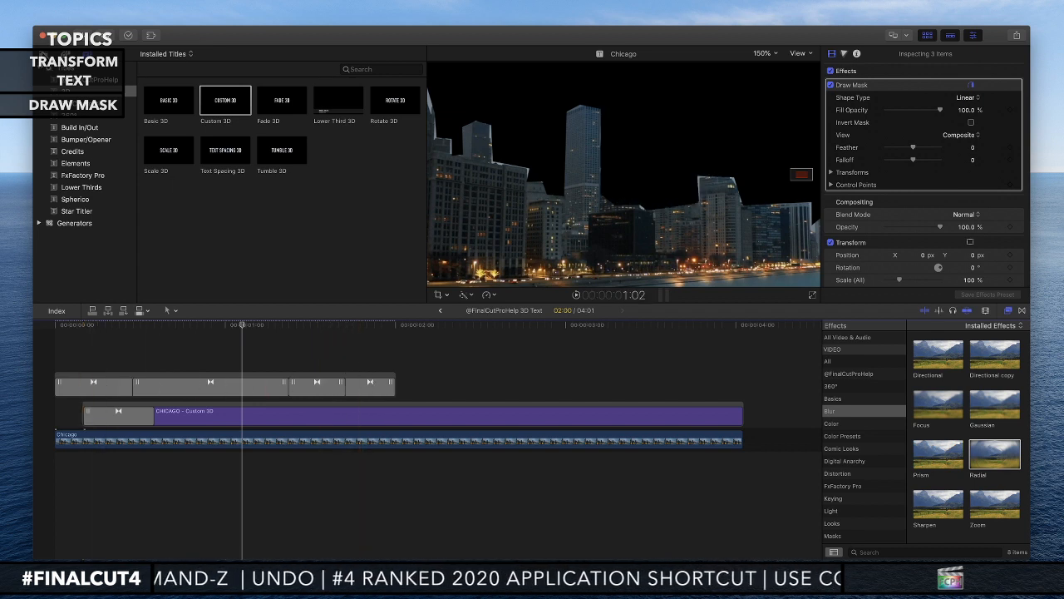
{"action": "left_click", "coordinate": [44, 54]}
{"action": "left_click", "coordinate": [212, 229]}
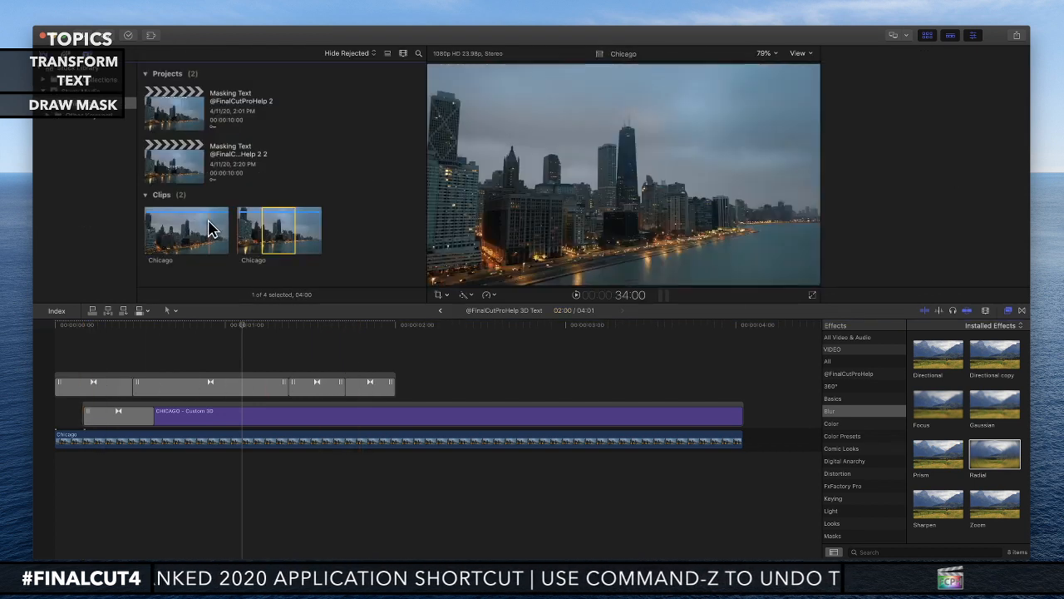
{"action": "left_click", "coordinate": [65, 93]}
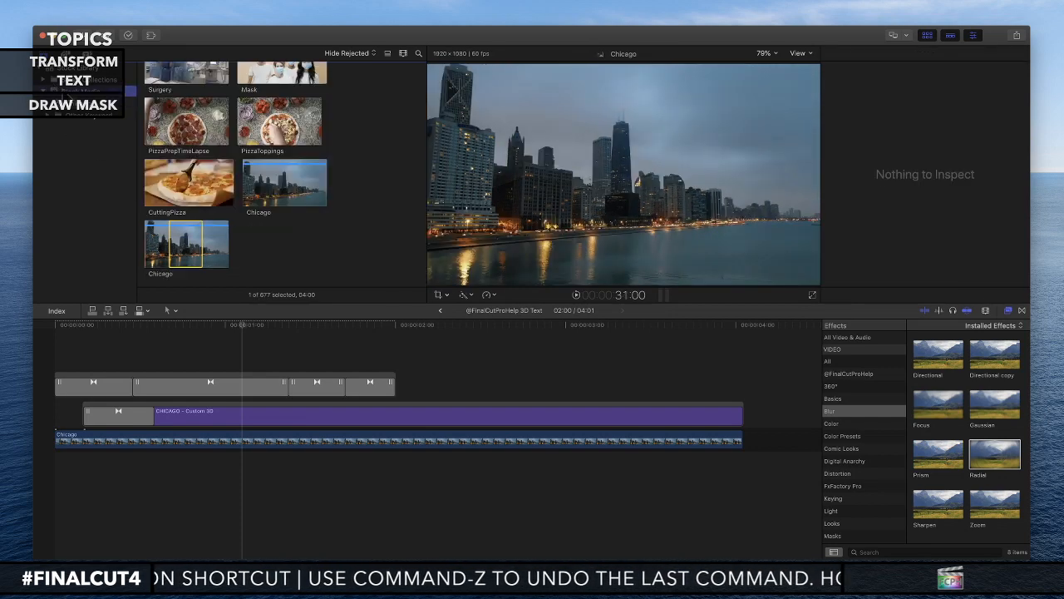
{"action": "scroll", "coordinate": [264, 112], "scroll_direction": "up", "scroll_amount": 10}
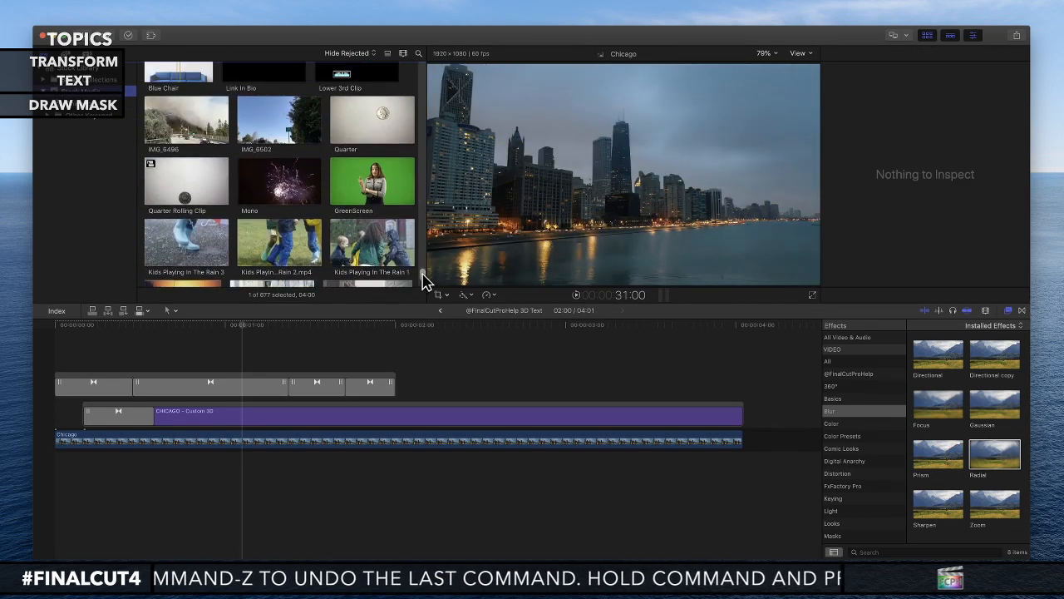
{"action": "left_click_drag", "start_coordinate": [422, 271], "coordinate": [421, 53]}
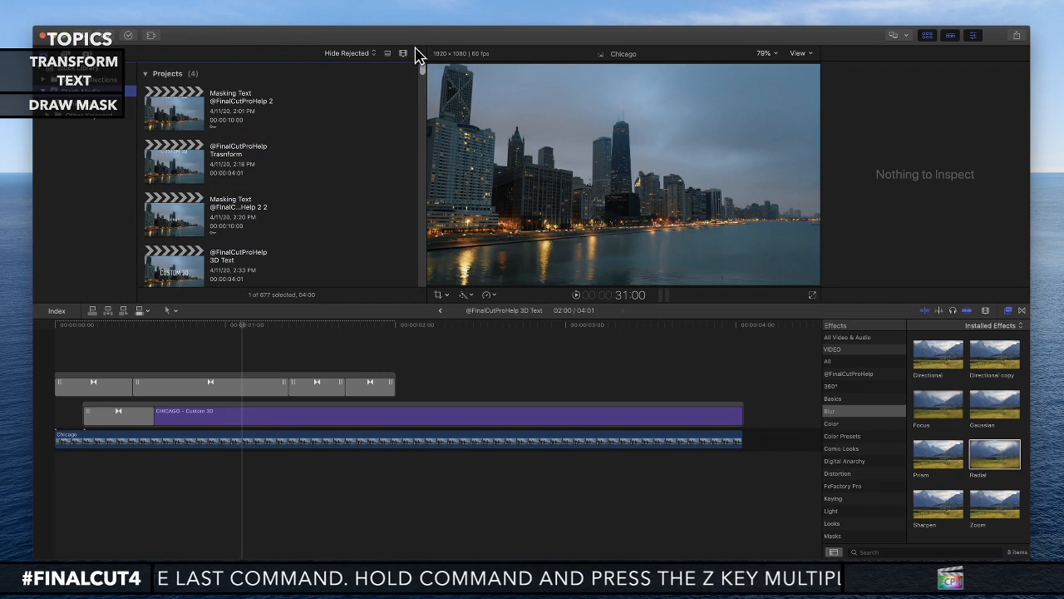
{"action": "scroll", "coordinate": [306, 162], "scroll_direction": "down", "scroll_amount": 2}
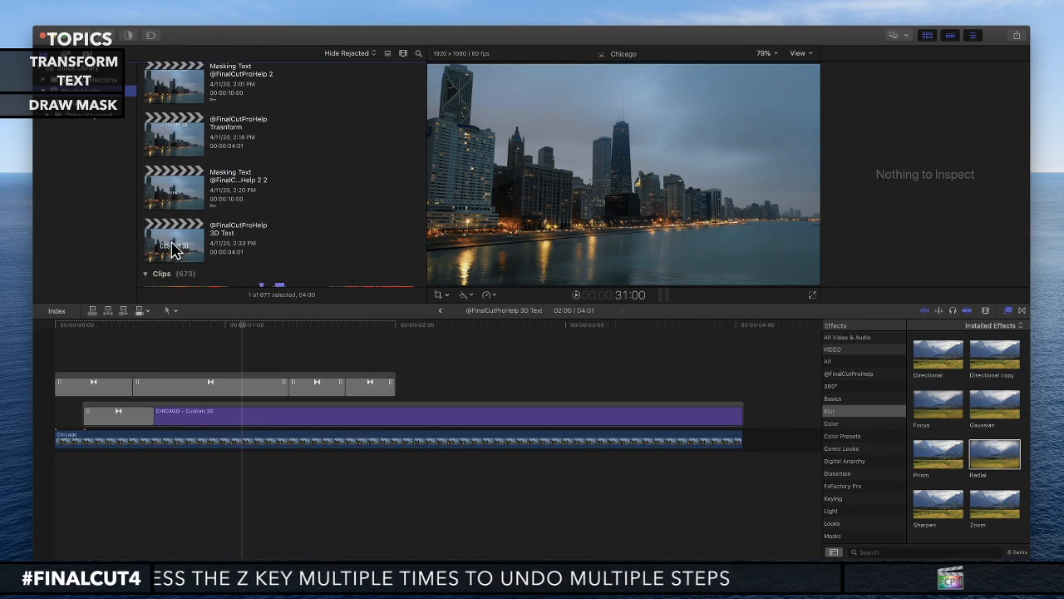
{"action": "double_click", "coordinate": [173, 251]}
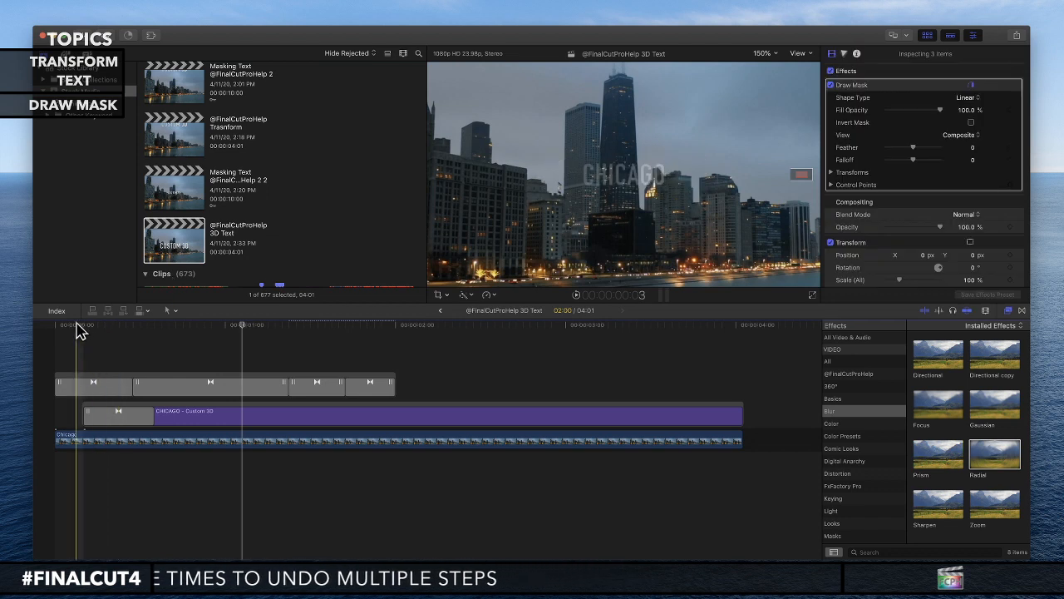
{"action": "key", "text": "space"}
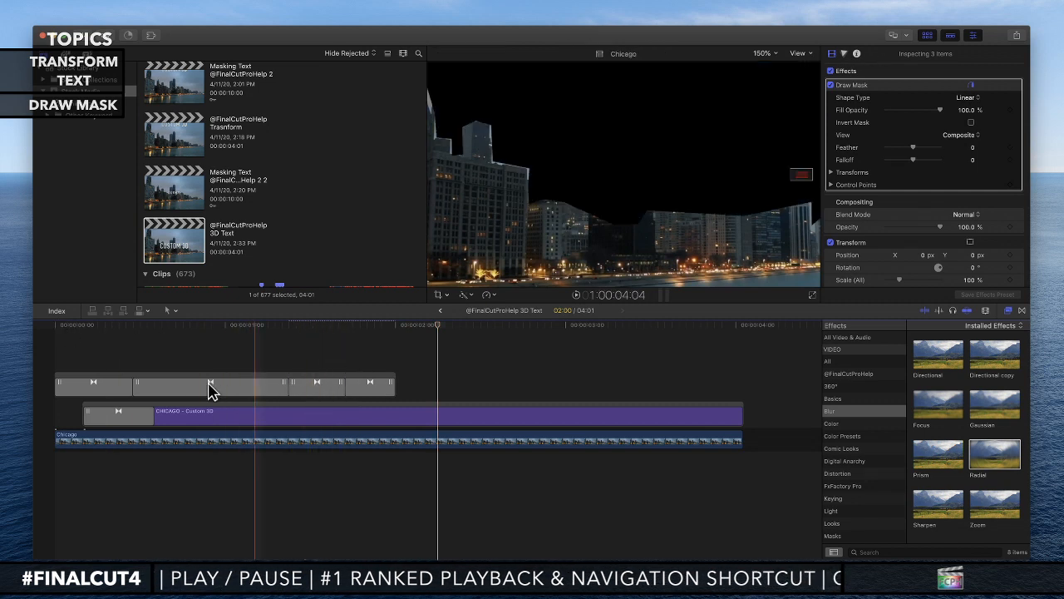
- Shorten the four cross dissolves on the upper Chicago segments to 7, 6, 4 and 4 frames, in timeline order
{"action": "left_click", "coordinate": [101, 391]}
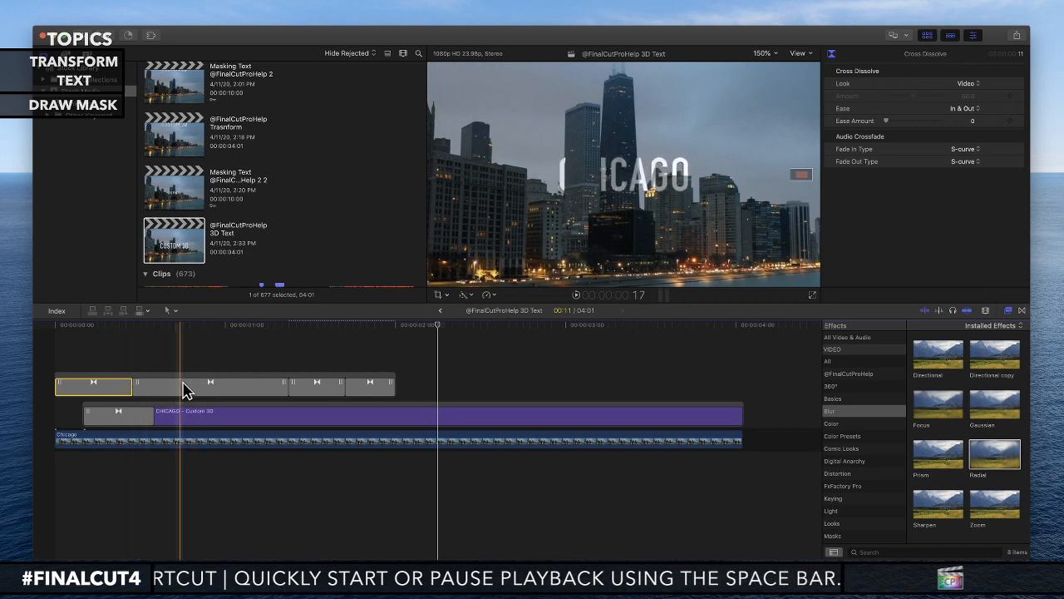
{"action": "left_click", "coordinate": [328, 389]}
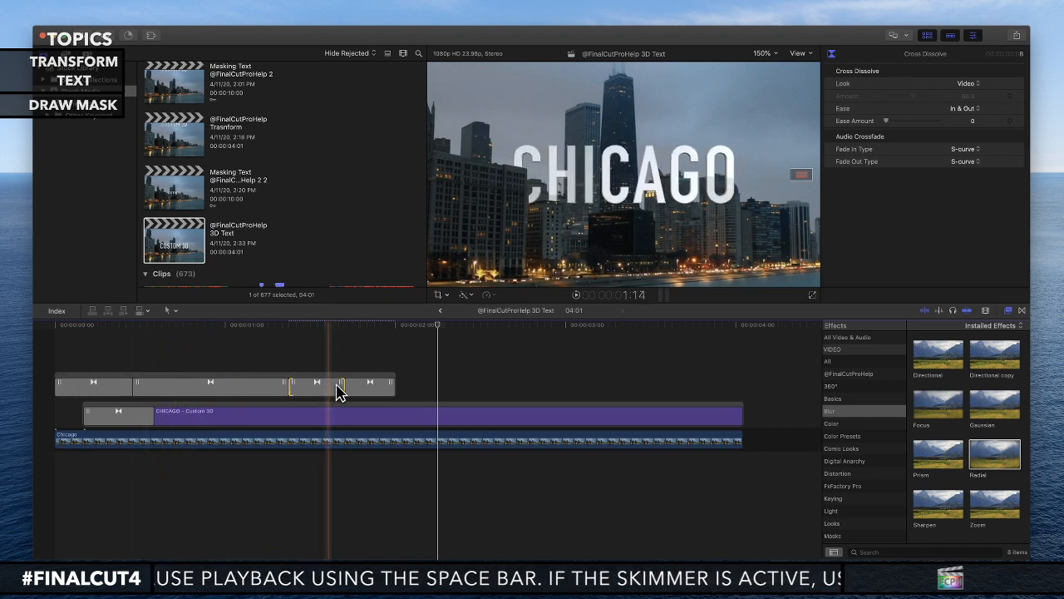
{"action": "left_click_drag", "start_coordinate": [342, 389], "coordinate": [330, 389]}
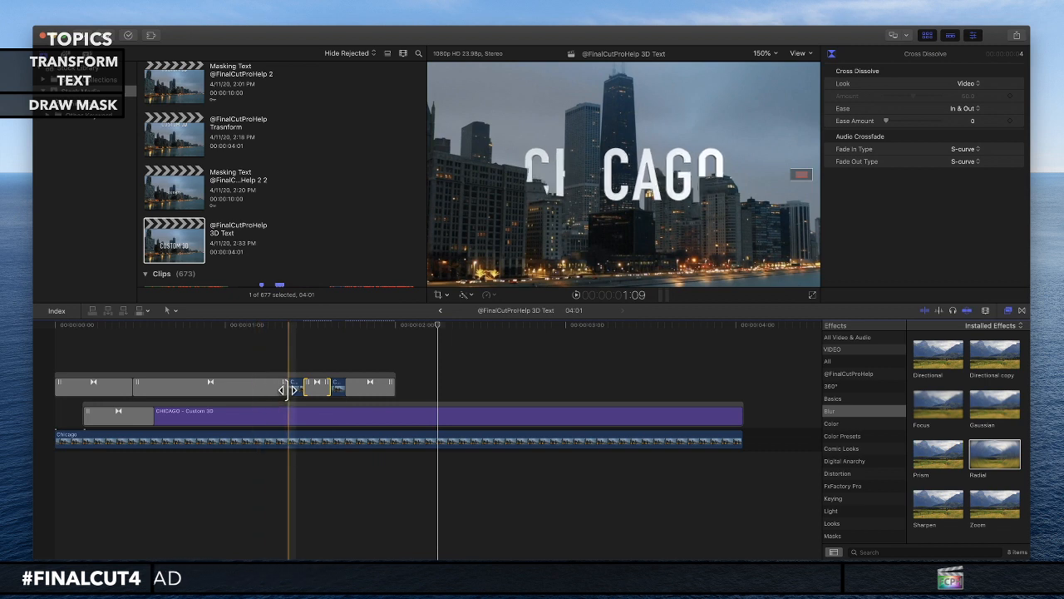
{"action": "left_click_drag", "start_coordinate": [283, 392], "coordinate": [226, 394]}
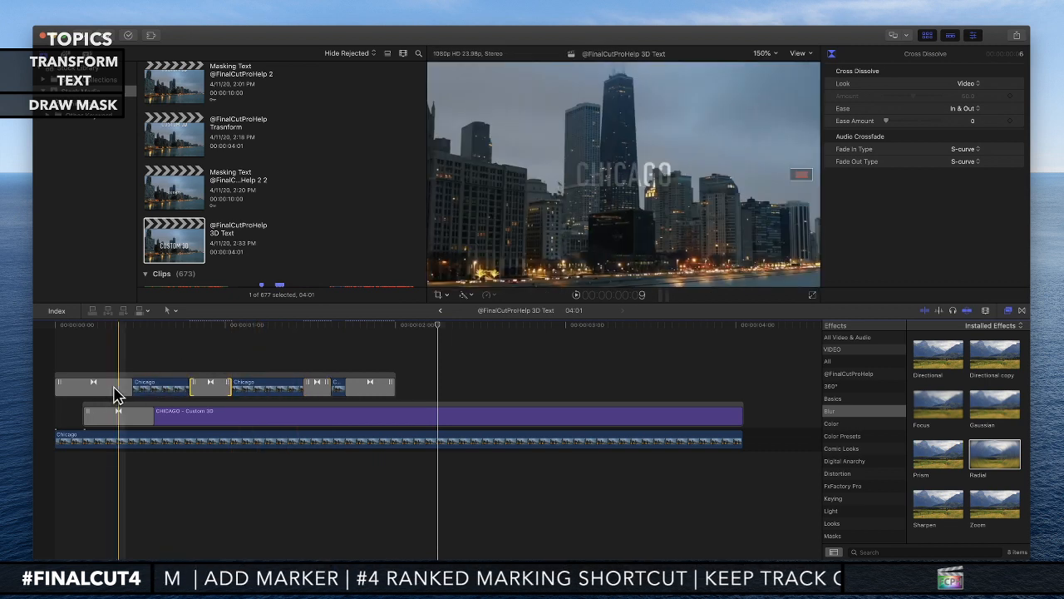
{"action": "left_click_drag", "start_coordinate": [132, 387], "coordinate": [103, 389]}
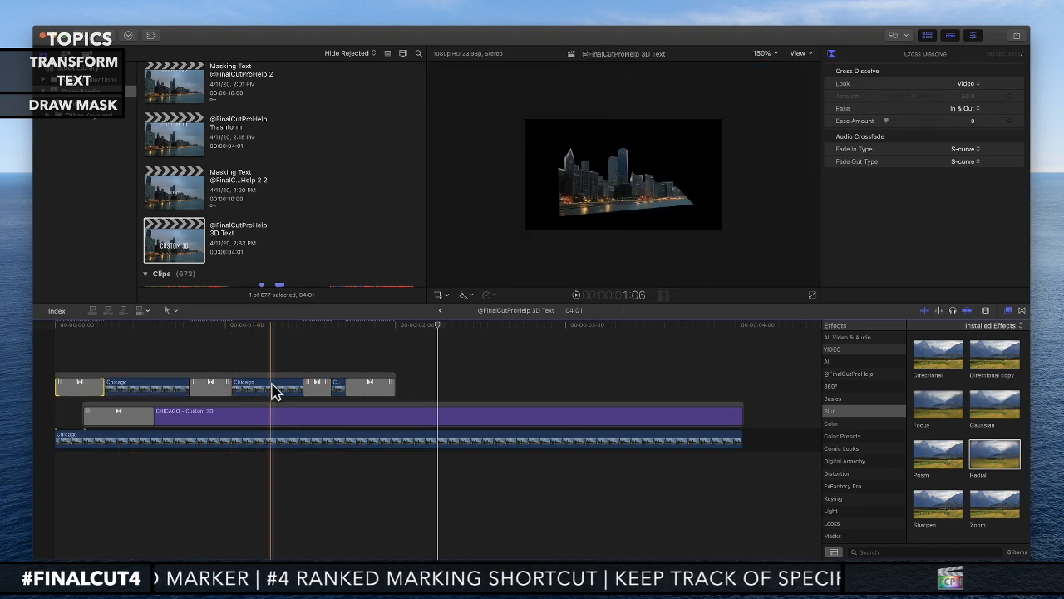
{"action": "left_click_drag", "start_coordinate": [349, 391], "coordinate": [368, 390]}
- Play the title animation from the timeline's start and fit the whole frame in the viewer
{"action": "left_click", "coordinate": [50, 326]}
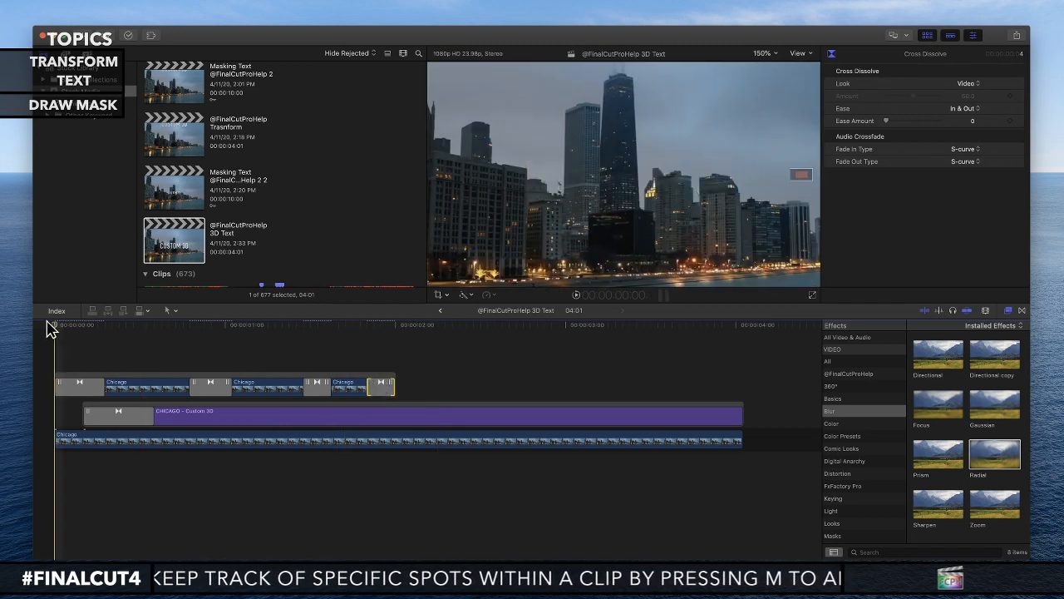
{"action": "key", "text": "space"}
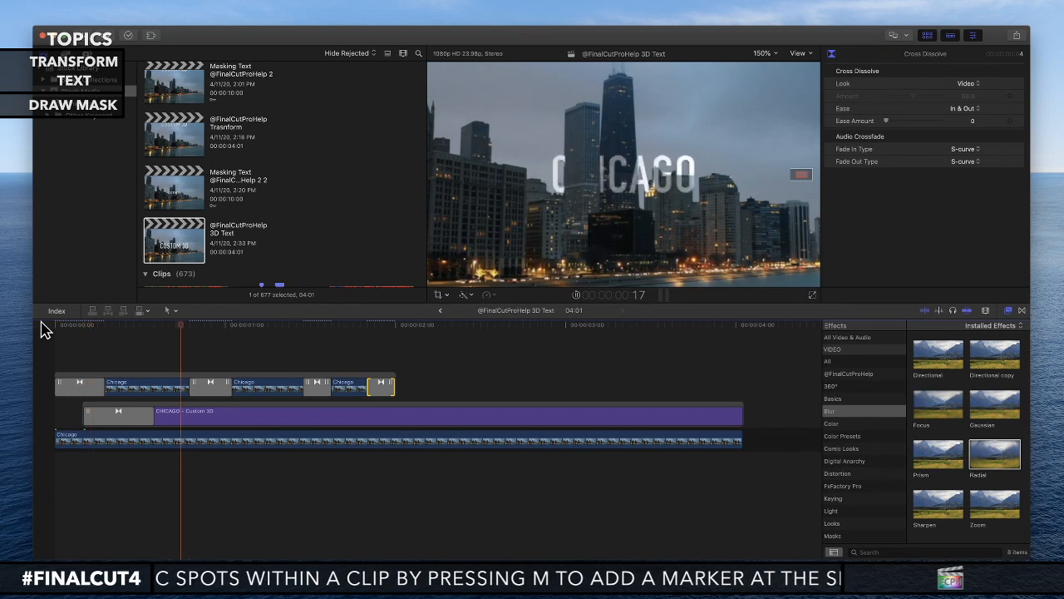
{"action": "left_click", "coordinate": [642, 222]}
{"action": "key", "text": "shift+z"}
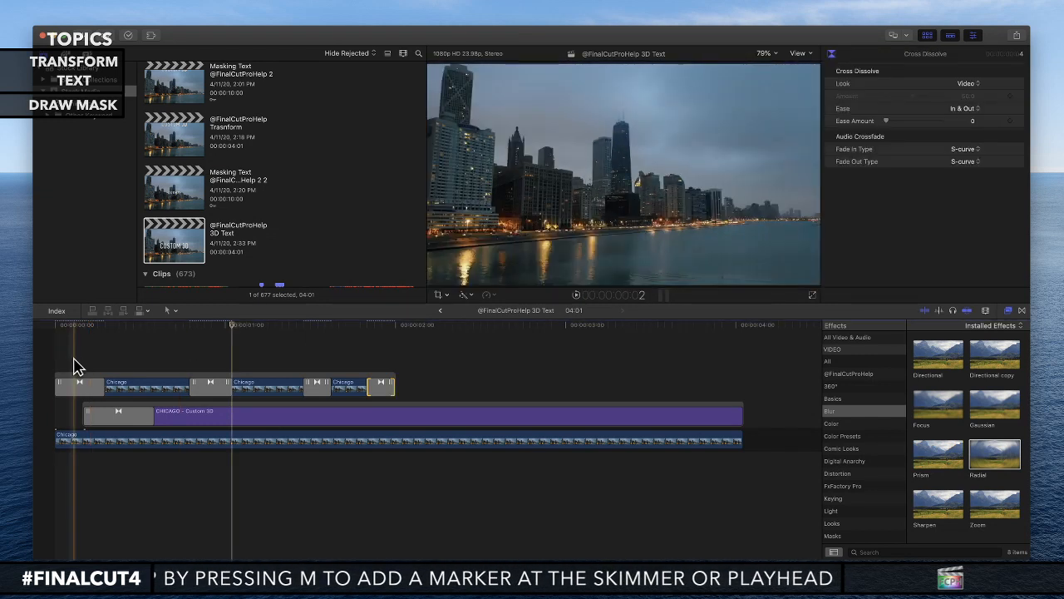
- Play the opening frames of the title animation from the start of the timeline
{"action": "left_click_drag", "start_coordinate": [114, 324], "coordinate": [20, 325]}
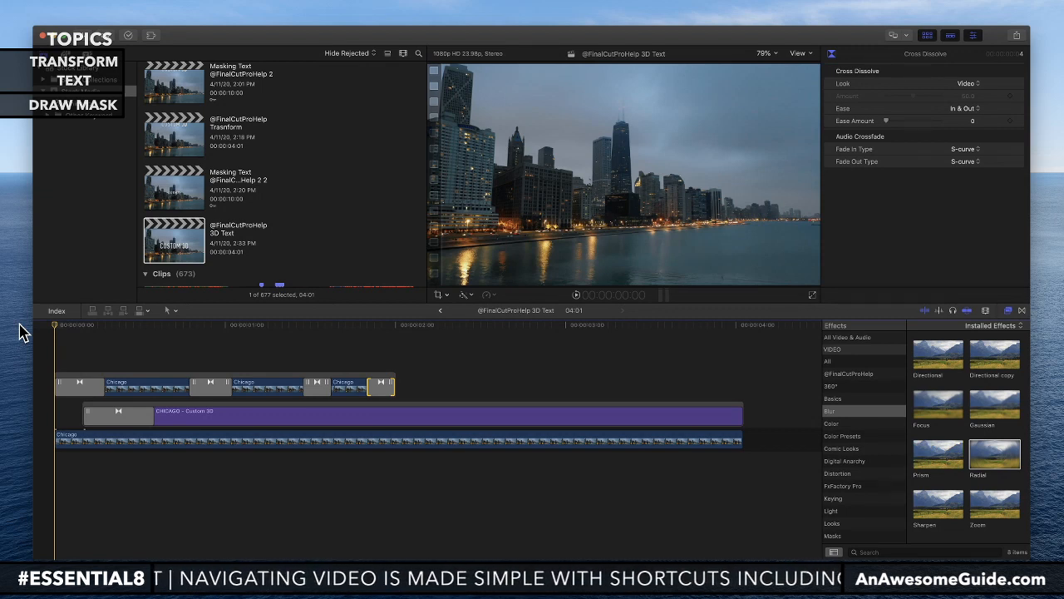
{"action": "key", "text": "space"}
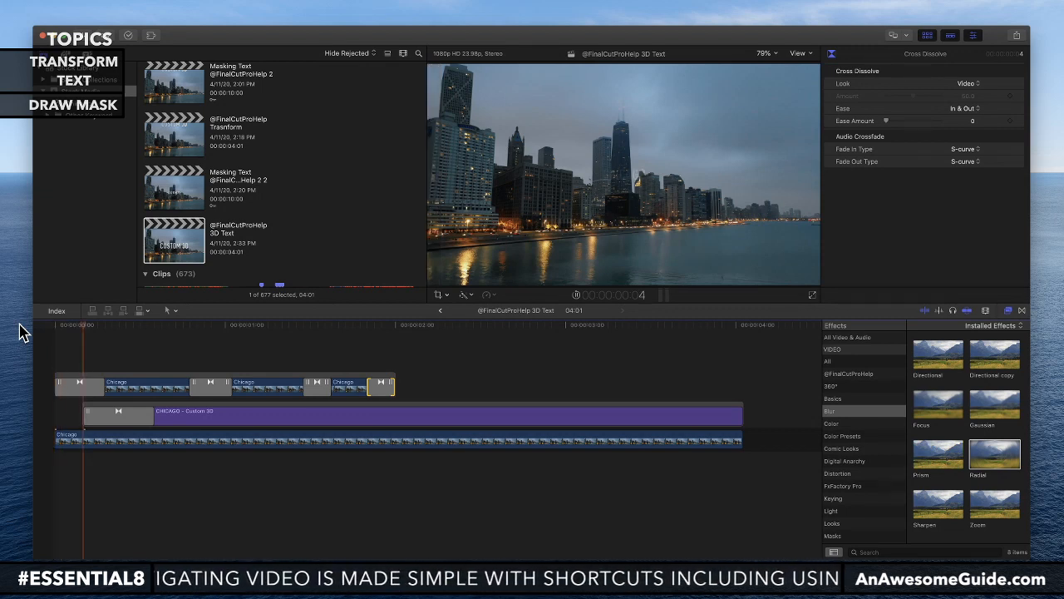
{"action": "left_click", "coordinate": [93, 326]}
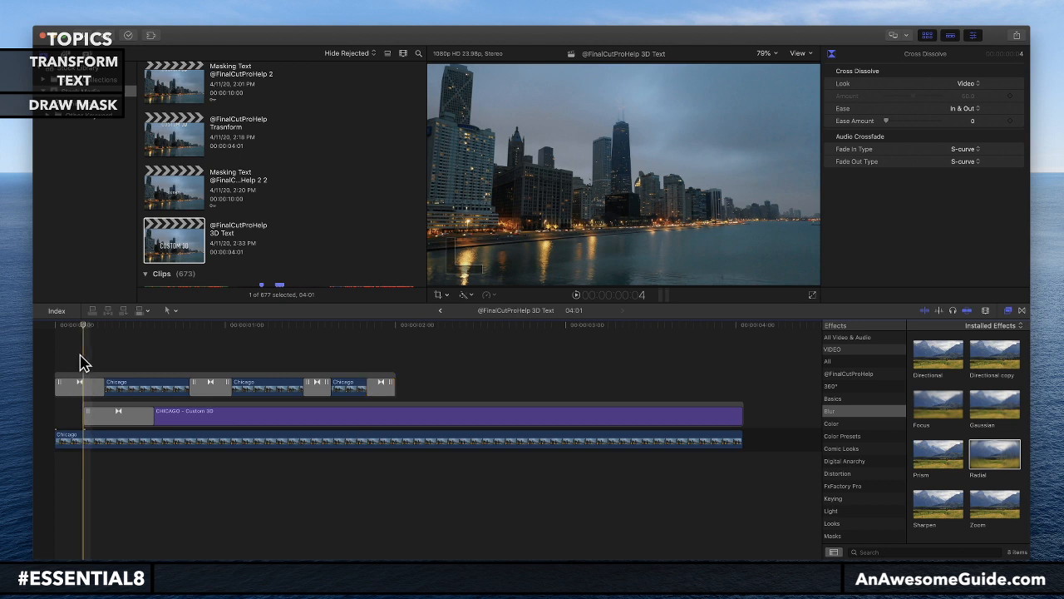
- Select the first cross dissolve on the upper Chicago segments and increase the clip height in the timeline
{"action": "left_click", "coordinate": [80, 385]}
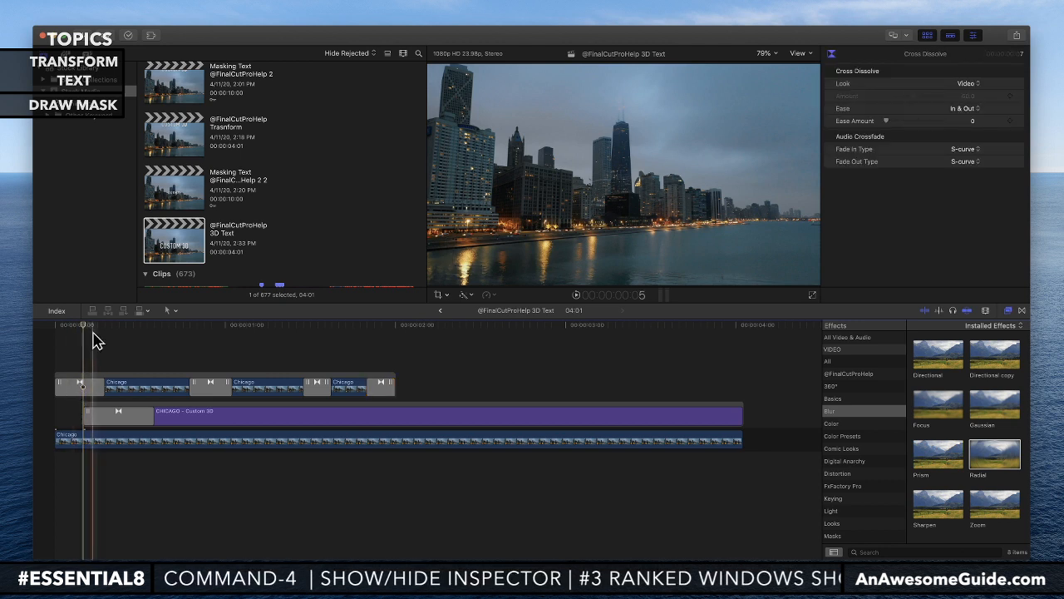
{"action": "left_click", "coordinate": [986, 310]}
{"action": "mouse_move", "coordinate": [962, 383]}
{"action": "left_mouse_down"}
{"action": "mouse_move", "coordinate": [945, 380]}
{"action": "mouse_move", "coordinate": [956, 383]}
{"action": "left_mouse_up"}
{"action": "left_click", "coordinate": [81, 361]}
{"action": "scroll", "coordinate": [70, 364], "scroll_direction": "up", "scroll_amount": 1}
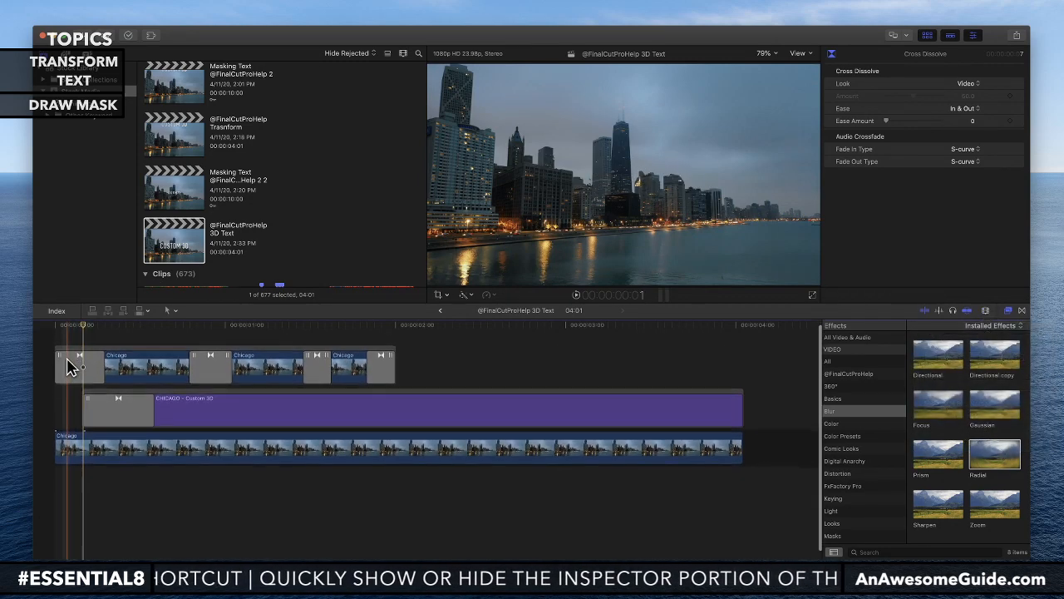
- Review the CHICAGO title's emergence from behind the skyline by scrubbing its first frames and playing on from frame 9
{"action": "left_click", "coordinate": [74, 355]}
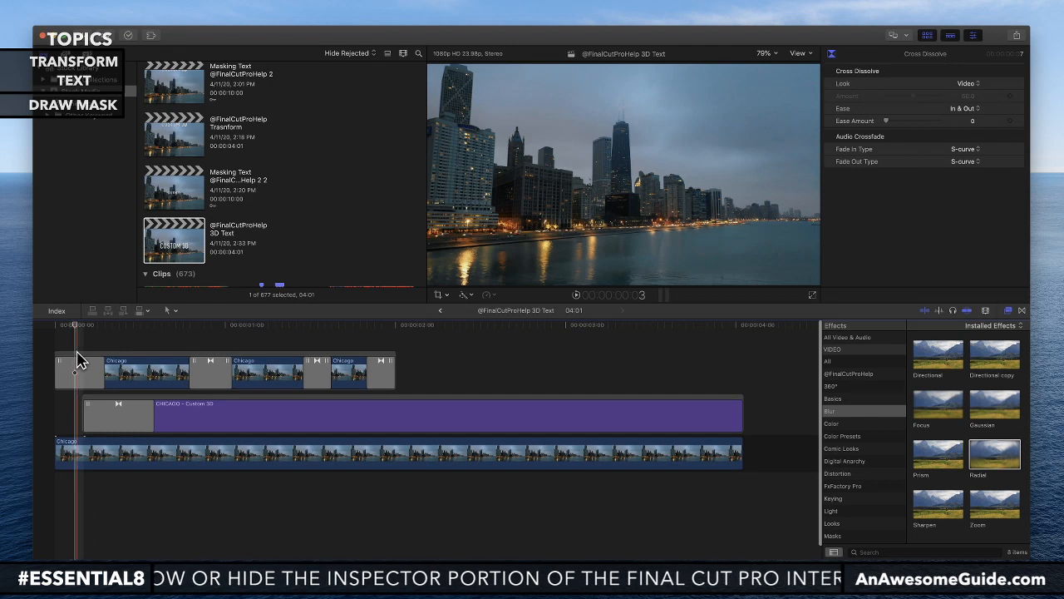
{"action": "scroll", "coordinate": [80, 355], "scroll_direction": "left", "scroll_amount": 1}
{"action": "left_click", "coordinate": [120, 324]}
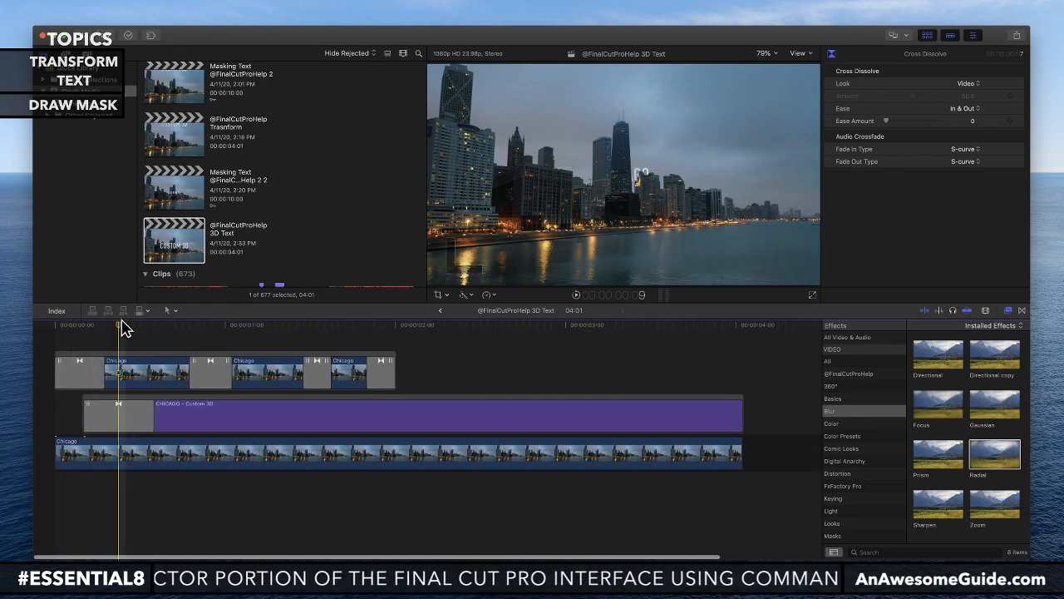
{"action": "key", "text": "space"}
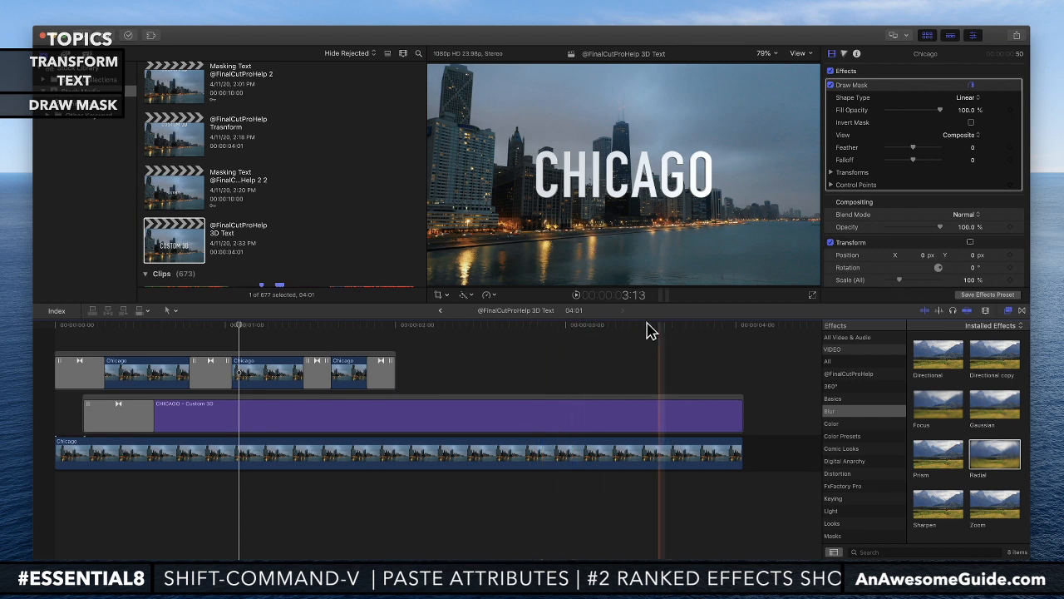
{"action": "left_click", "coordinate": [449, 330]}
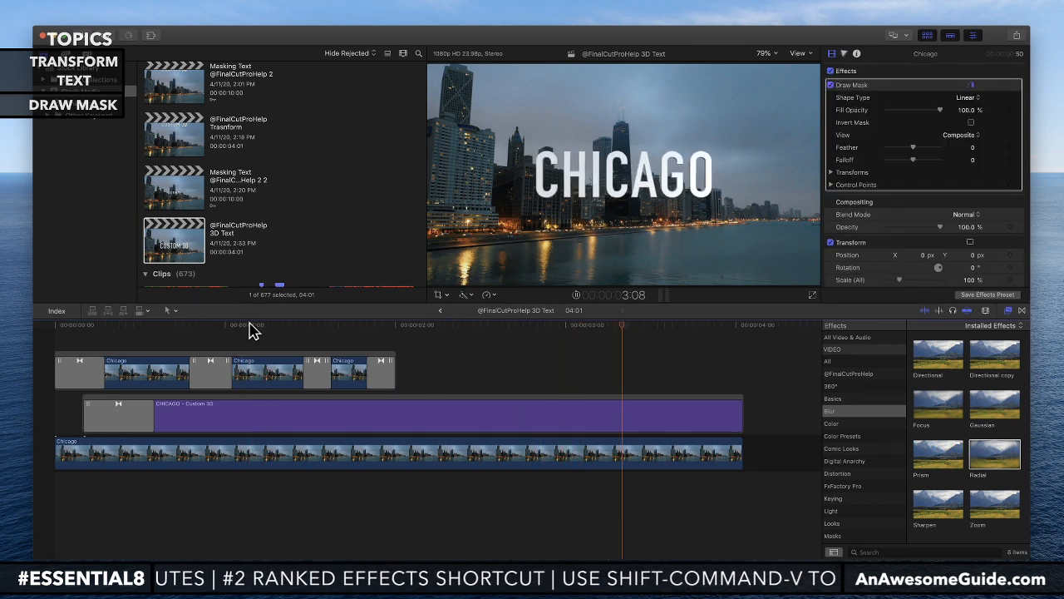
{"action": "scroll", "coordinate": [178, 204], "scroll_direction": "up", "scroll_amount": 2}
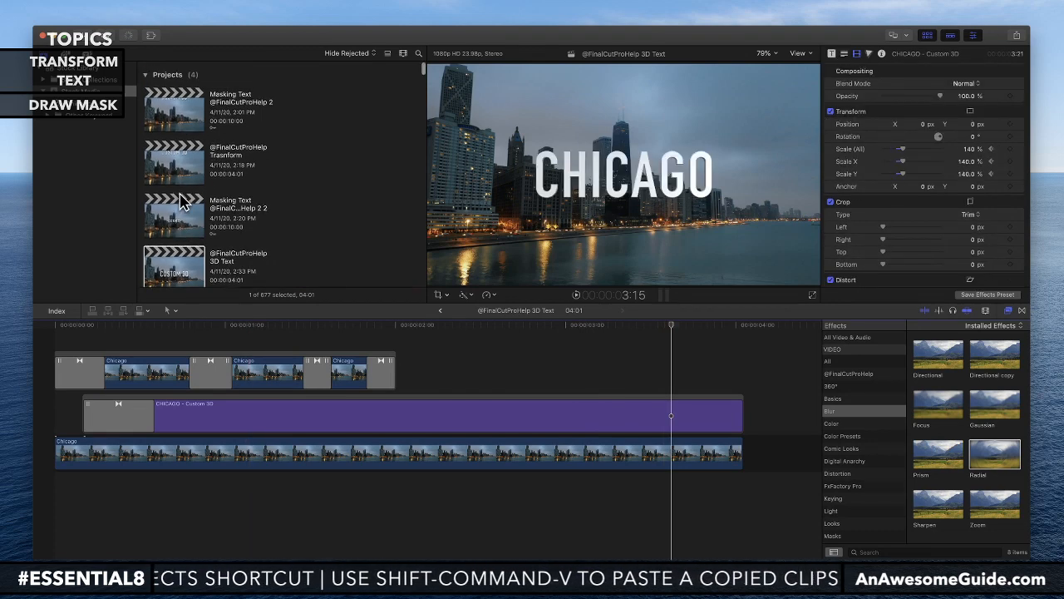
{"action": "double_click", "coordinate": [174, 220]}
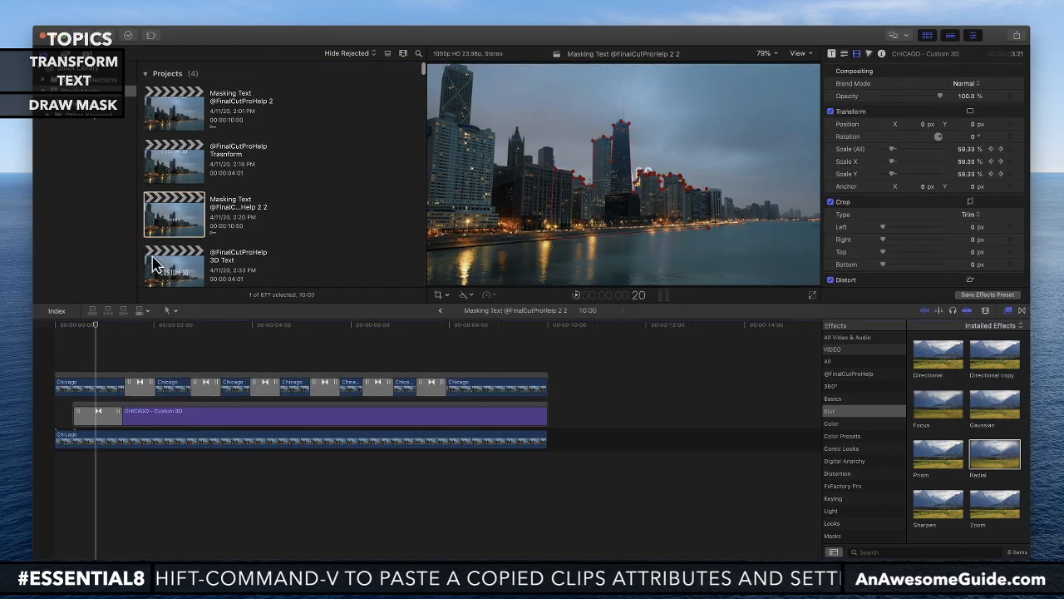
{"action": "left_click", "coordinate": [82, 325]}
{"action": "left_click_drag", "start_coordinate": [80, 324], "coordinate": [51, 324]}
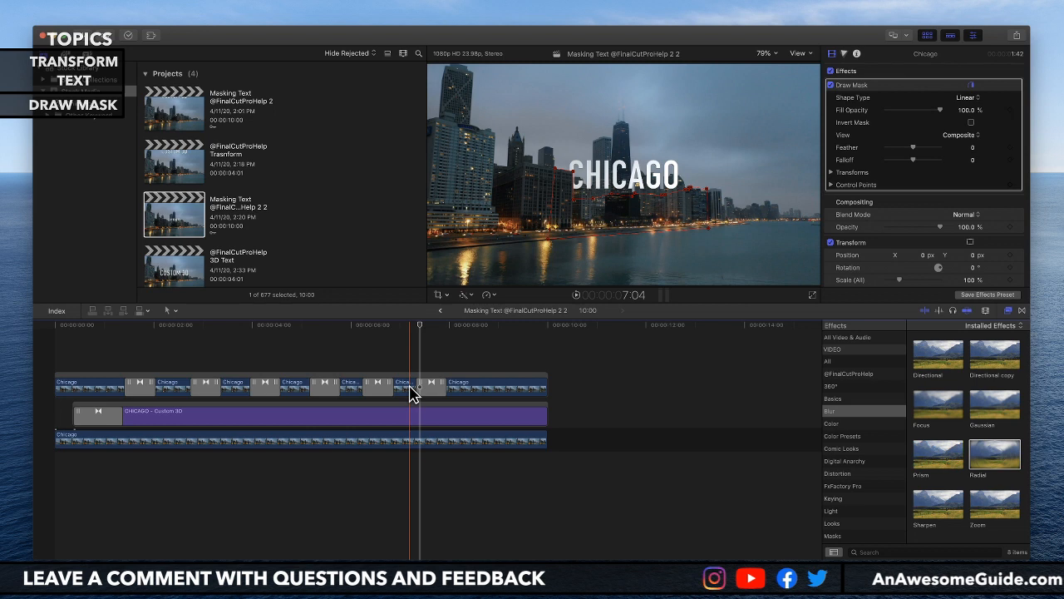
- Examine the background render option and its start delay in the Playback preferences, leaving them as they are
{"action": "key", "text": "super+comma"}
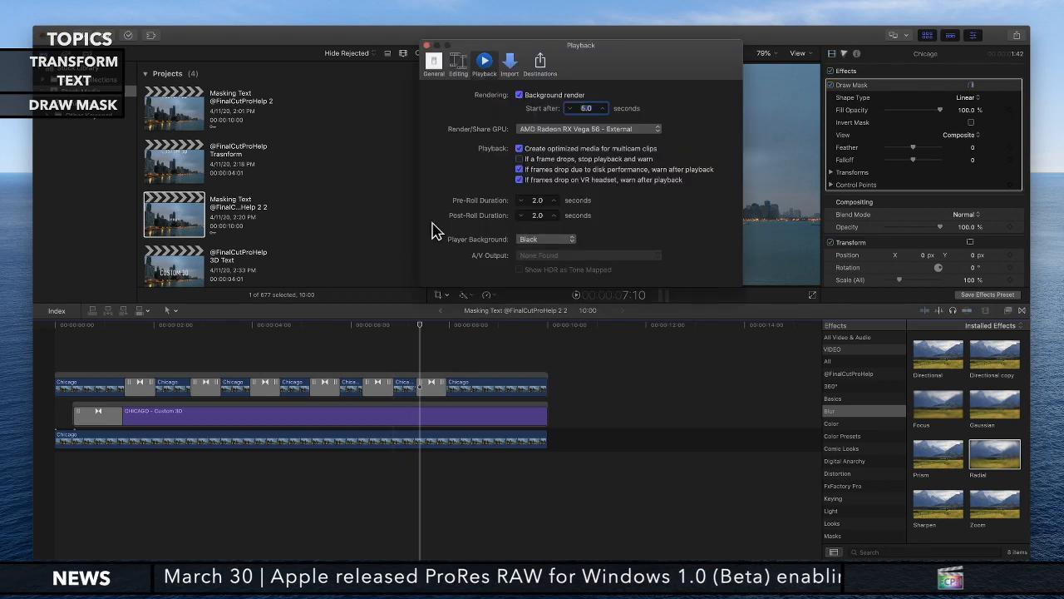
{"action": "left_click_drag", "start_coordinate": [571, 66], "coordinate": [574, 171]}
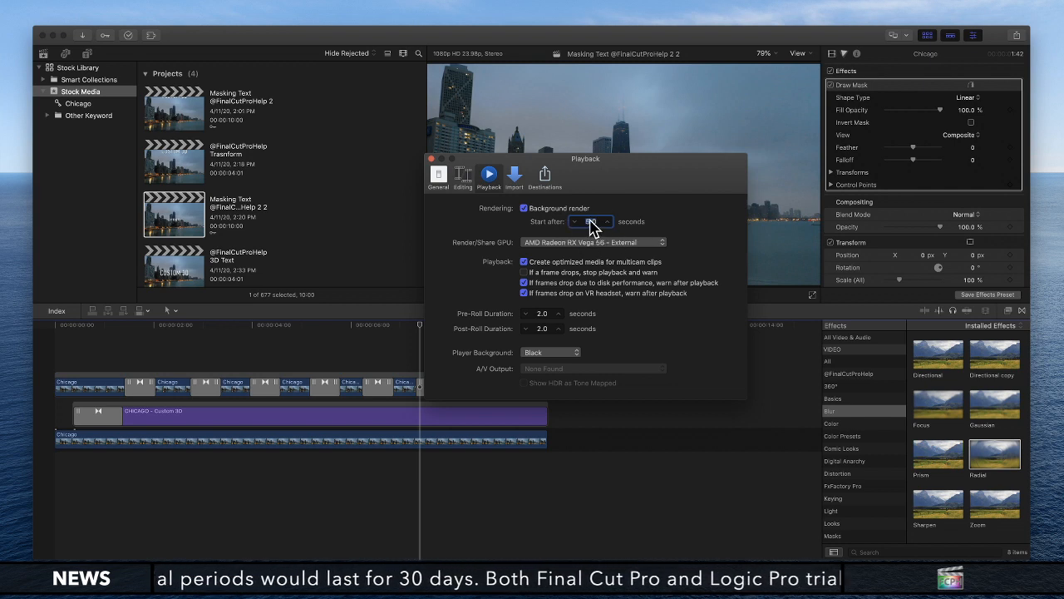
{"action": "left_click", "coordinate": [431, 157]}
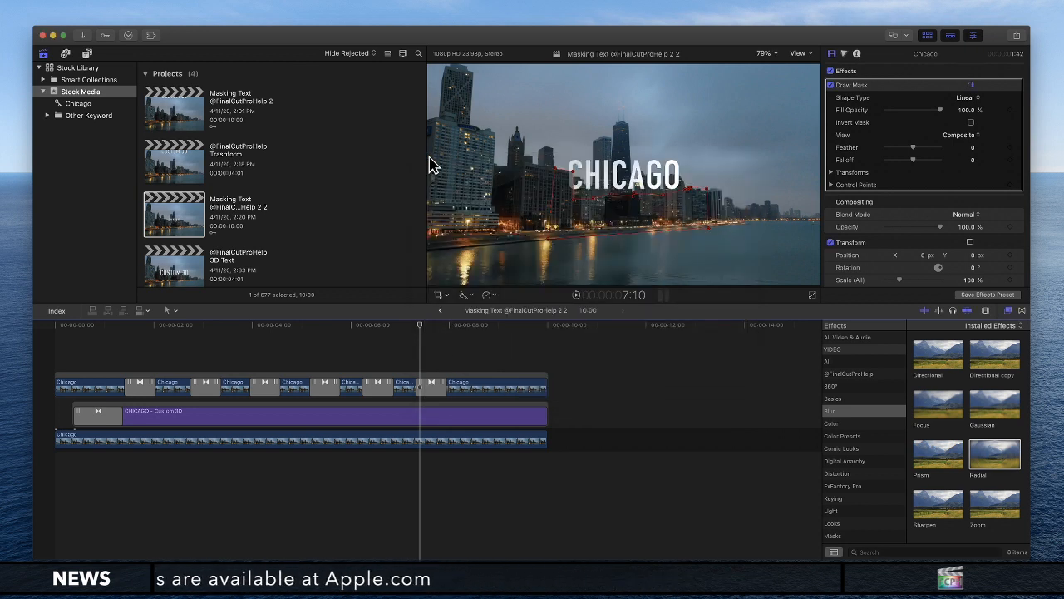
- Delete all render files generated for the Stock Media event, keeping optimized and proxy media
{"action": "left_click", "coordinate": [91, 6]}
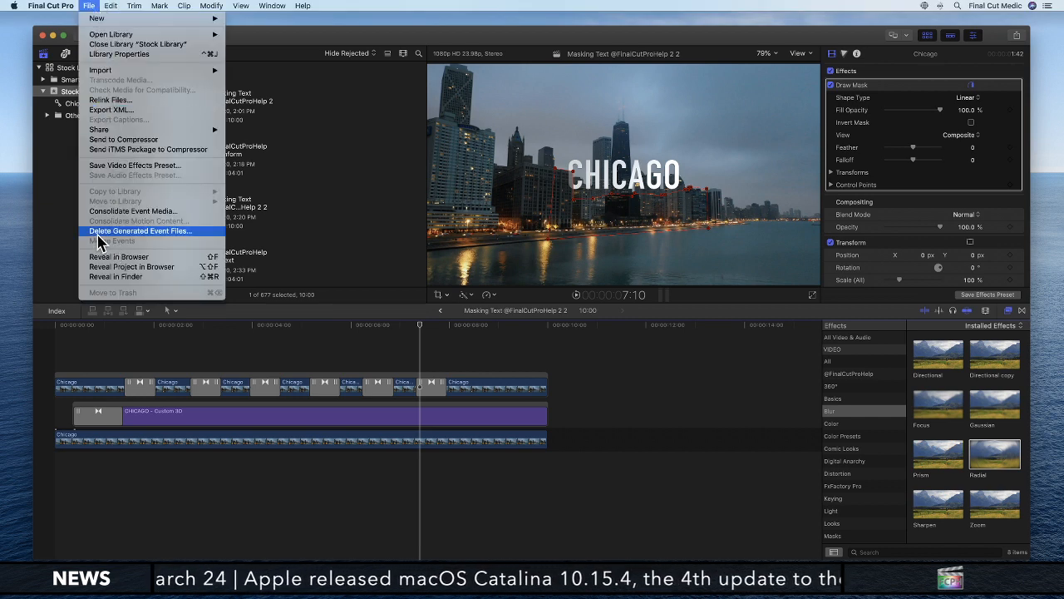
{"action": "left_click", "coordinate": [161, 236]}
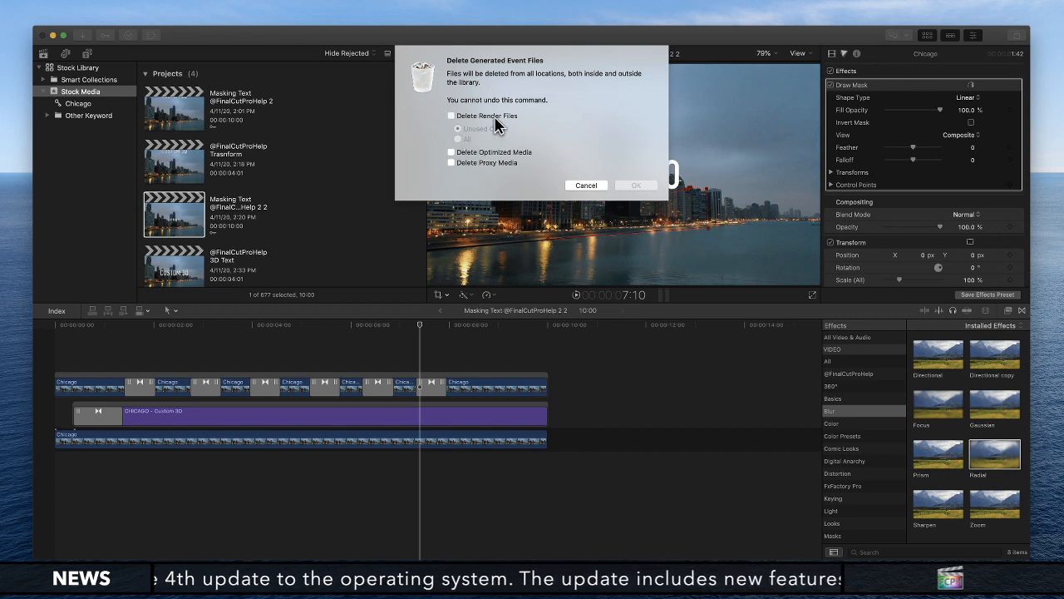
{"action": "left_click", "coordinate": [451, 117]}
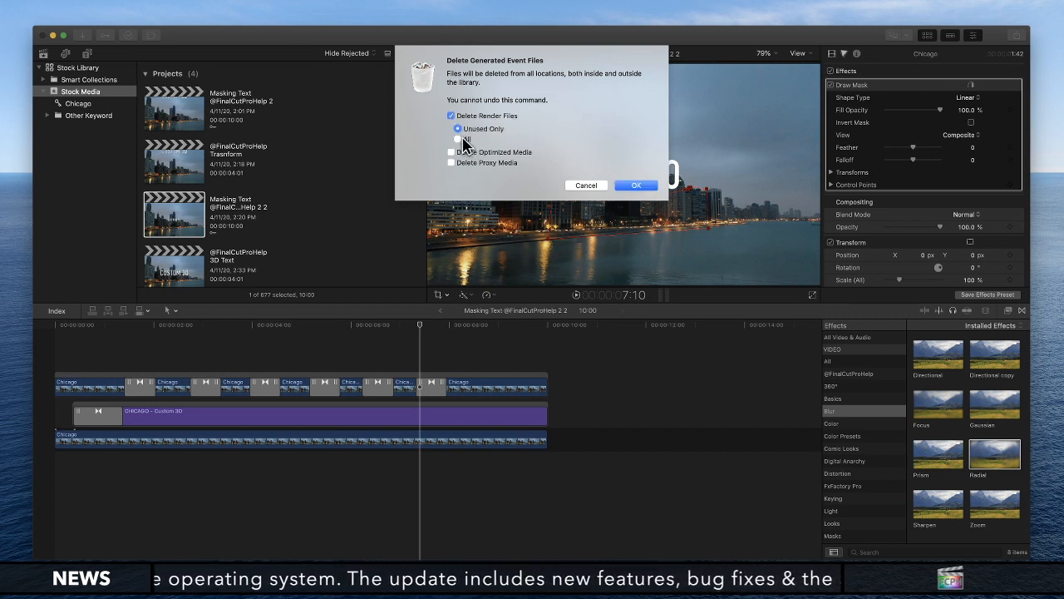
{"action": "left_click", "coordinate": [458, 139]}
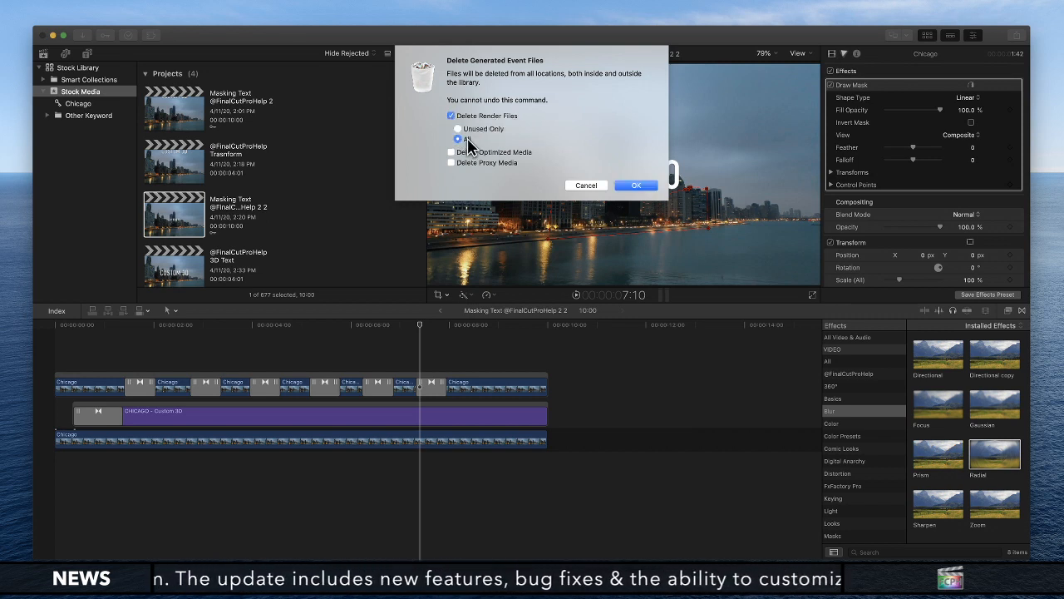
{"action": "left_click", "coordinate": [483, 129]}
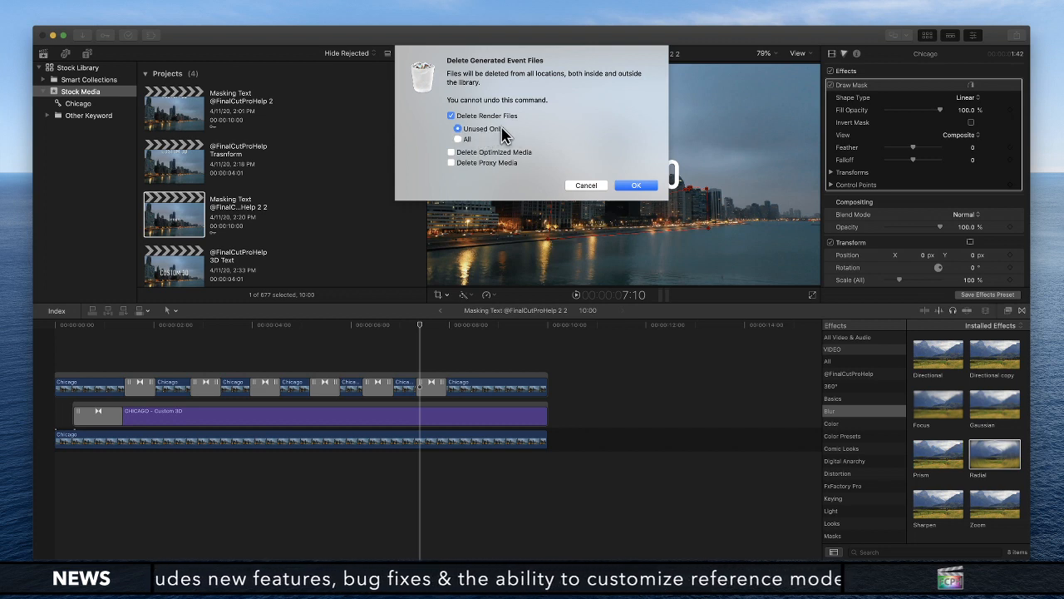
{"action": "left_click", "coordinate": [459, 140]}
{"action": "left_click", "coordinate": [636, 186]}
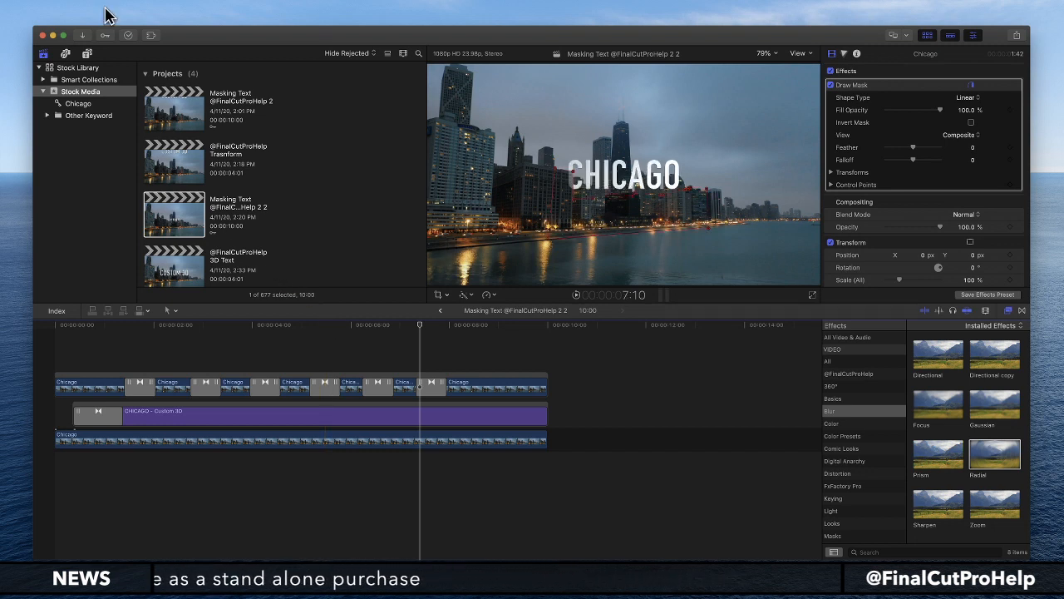
- Open the Command Editor and look through its list of commands and their assigned shortcuts
{"action": "left_click", "coordinate": [65, 8]}
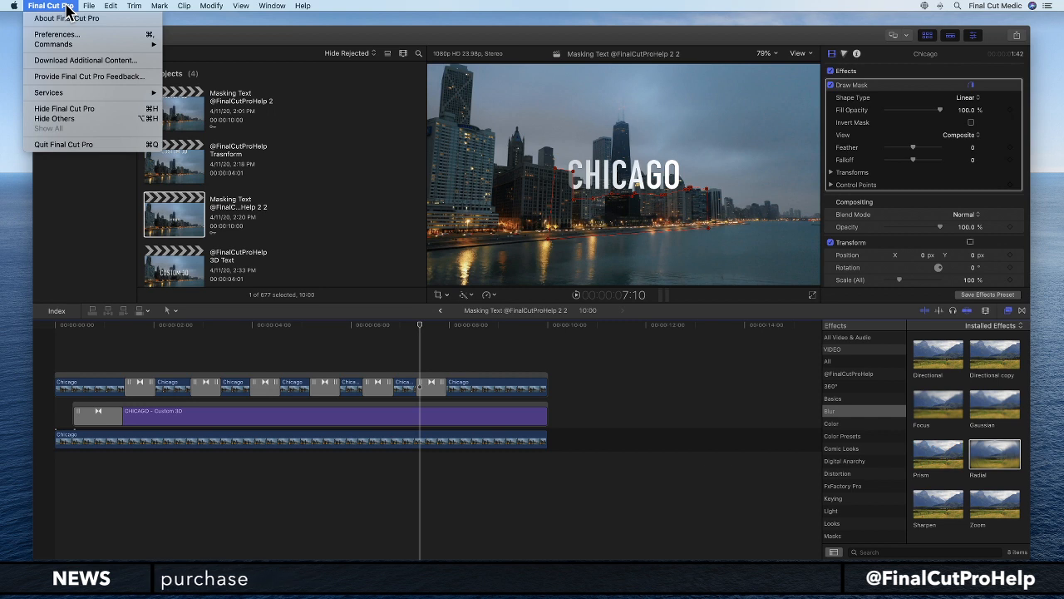
{"action": "mouse_move", "coordinate": [63, 50]}
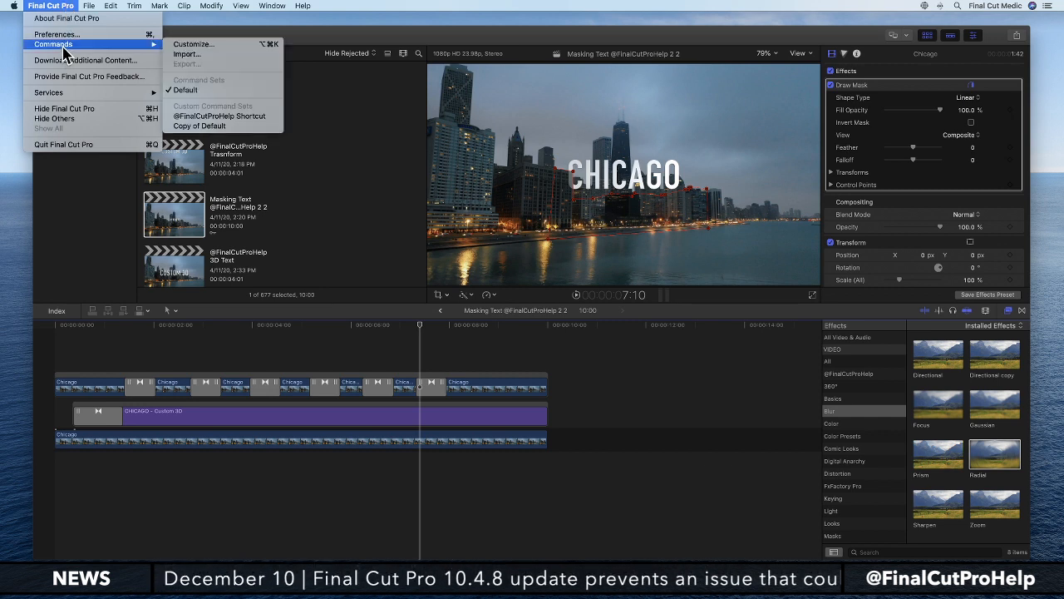
{"action": "left_click", "coordinate": [206, 52]}
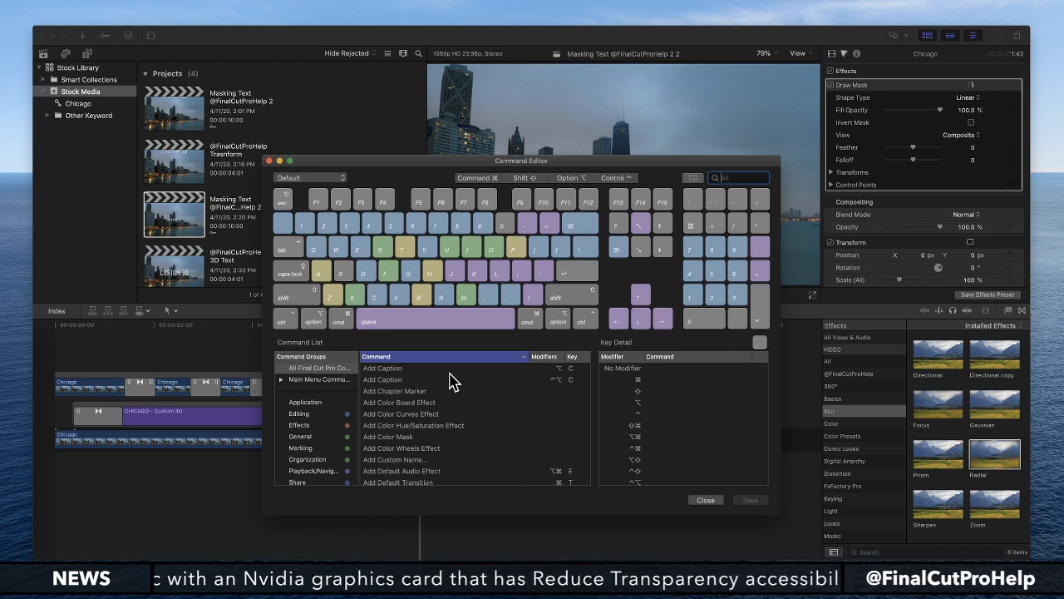
{"action": "scroll", "coordinate": [449, 381], "scroll_direction": "down", "scroll_amount": 10}
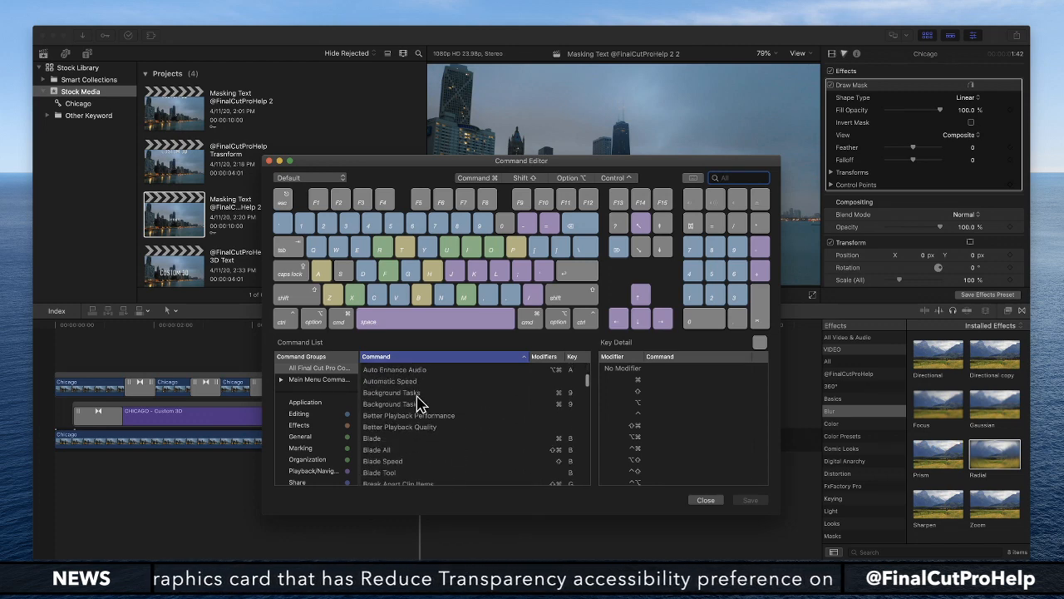
{"action": "scroll", "coordinate": [474, 423], "scroll_direction": "down", "scroll_amount": 15}
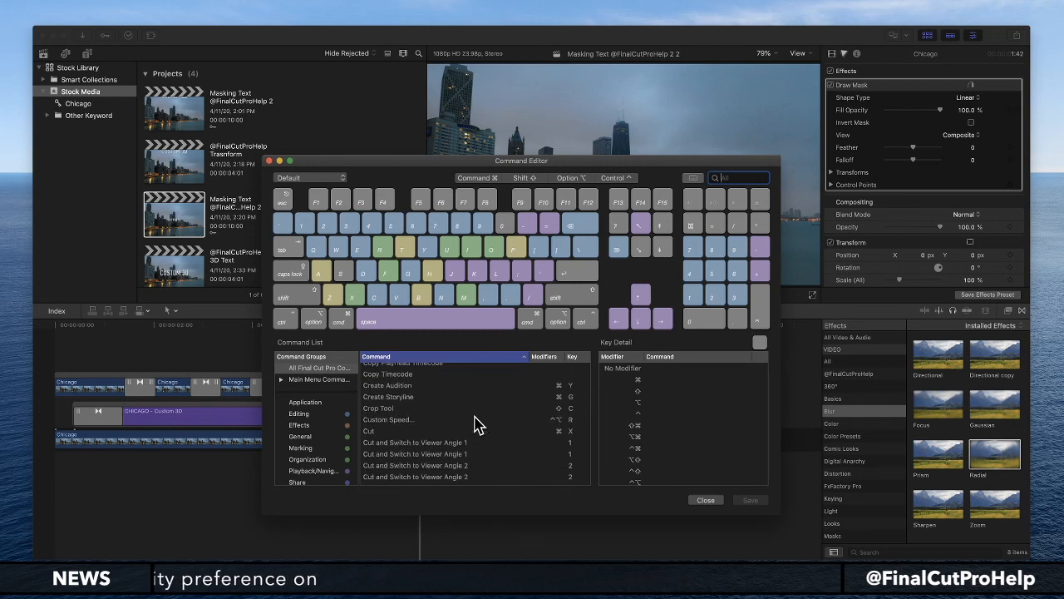
{"action": "scroll", "coordinate": [475, 424], "scroll_direction": "up", "scroll_amount": 20}
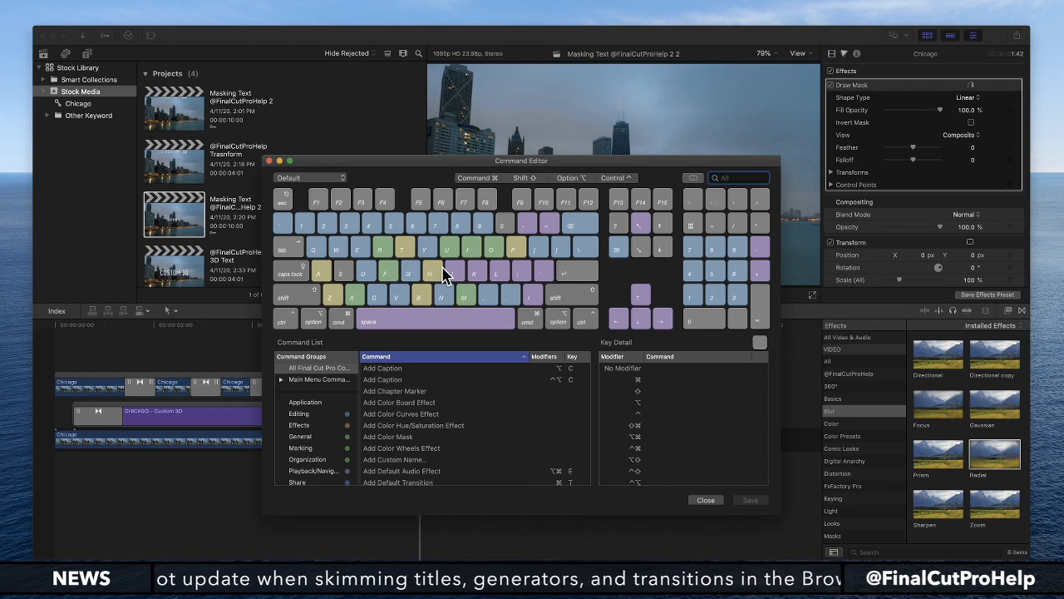
- Inspect the backslash key's commands and the command groups in the Command Editor, and close it
{"action": "left_click", "coordinate": [585, 248]}
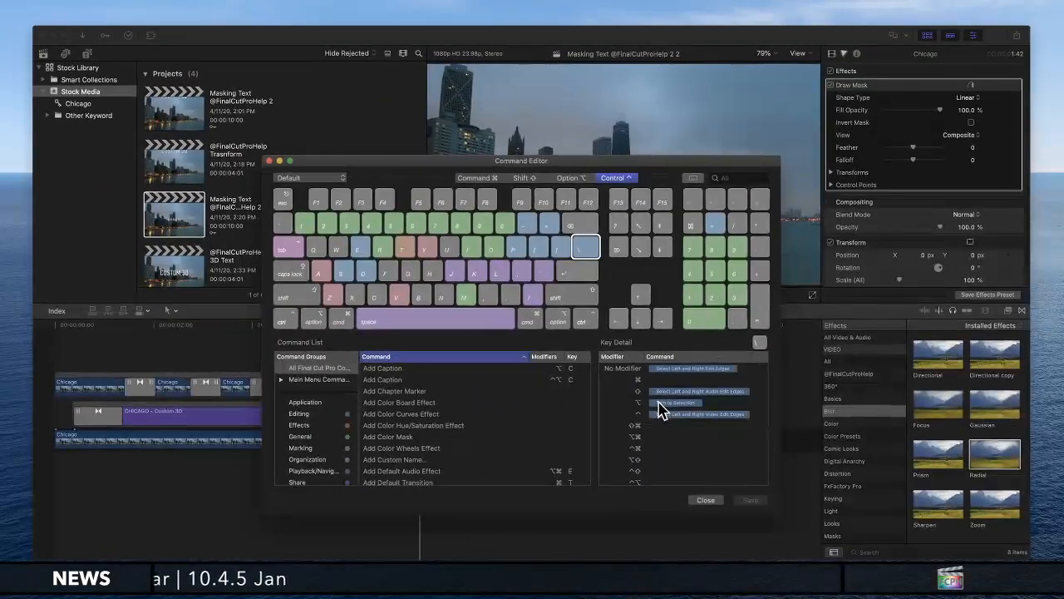
{"action": "left_click", "coordinate": [595, 314]}
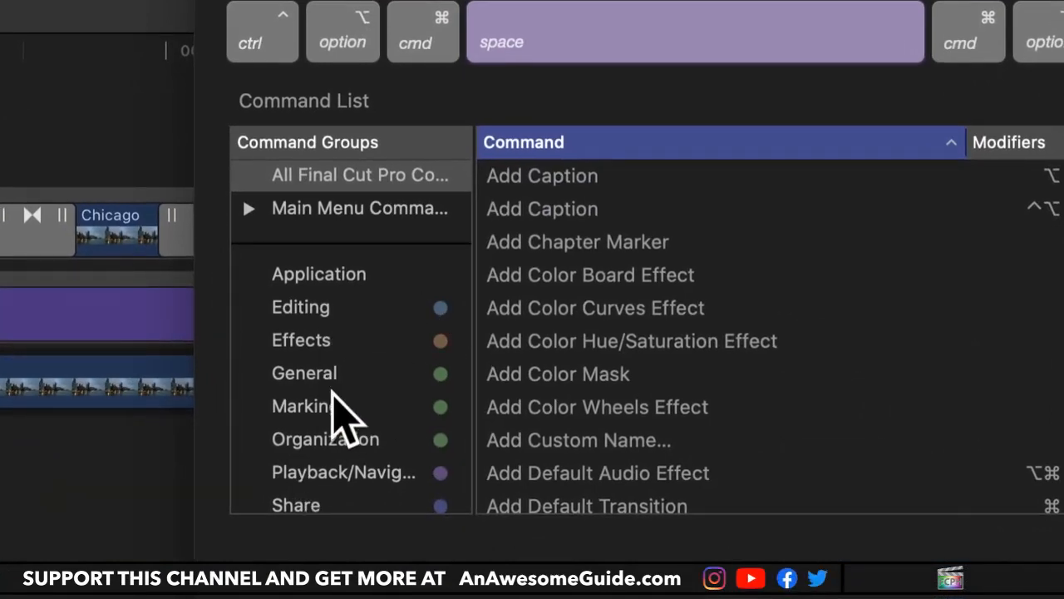
{"action": "scroll", "coordinate": [341, 411], "scroll_direction": "down", "scroll_amount": 3}
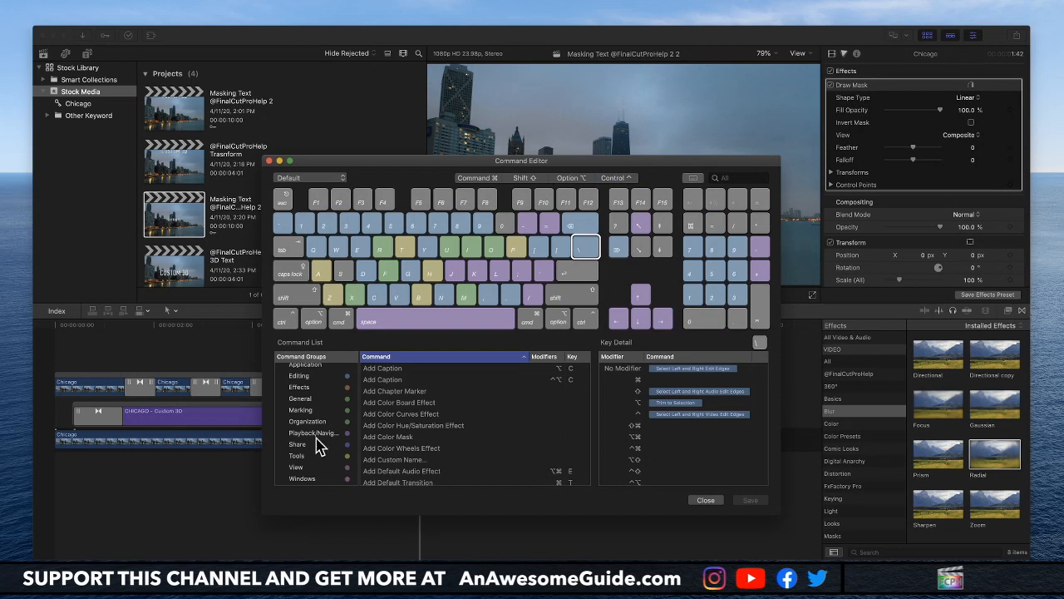
{"action": "left_click", "coordinate": [269, 161]}
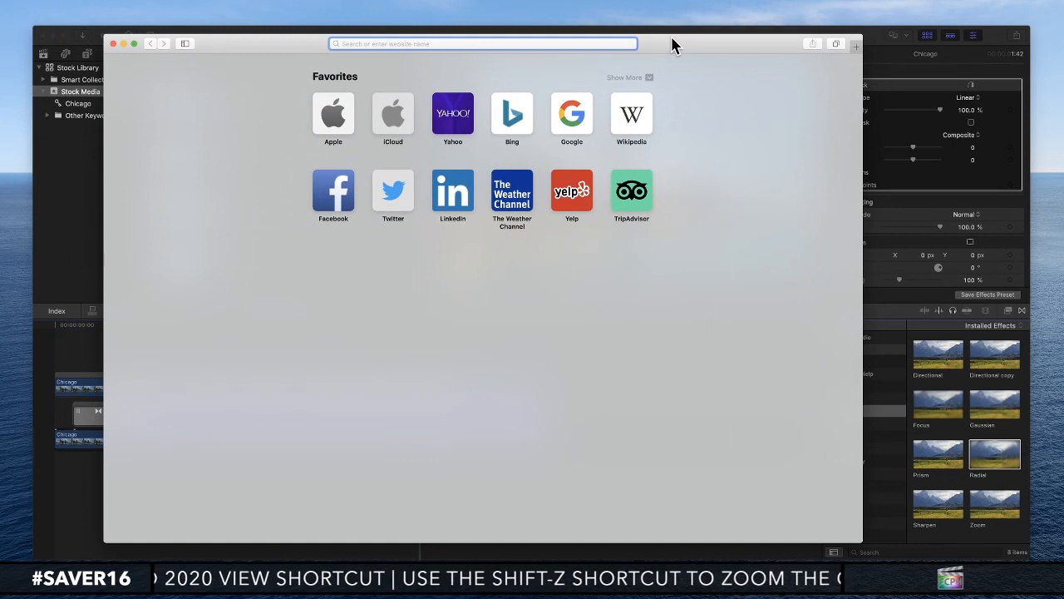
- Go to instagram.com/finalcutprohelp in the browser and look through the page's Final Cut Pro shortcut posts
{"action": "type", "text": "i"}
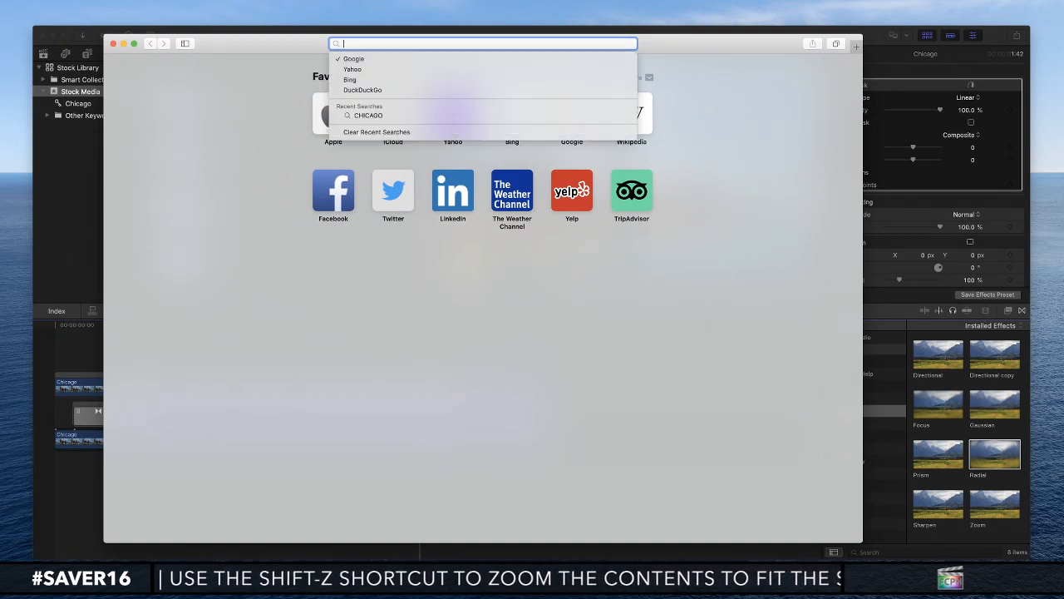
{"action": "type", "text": "nst"}
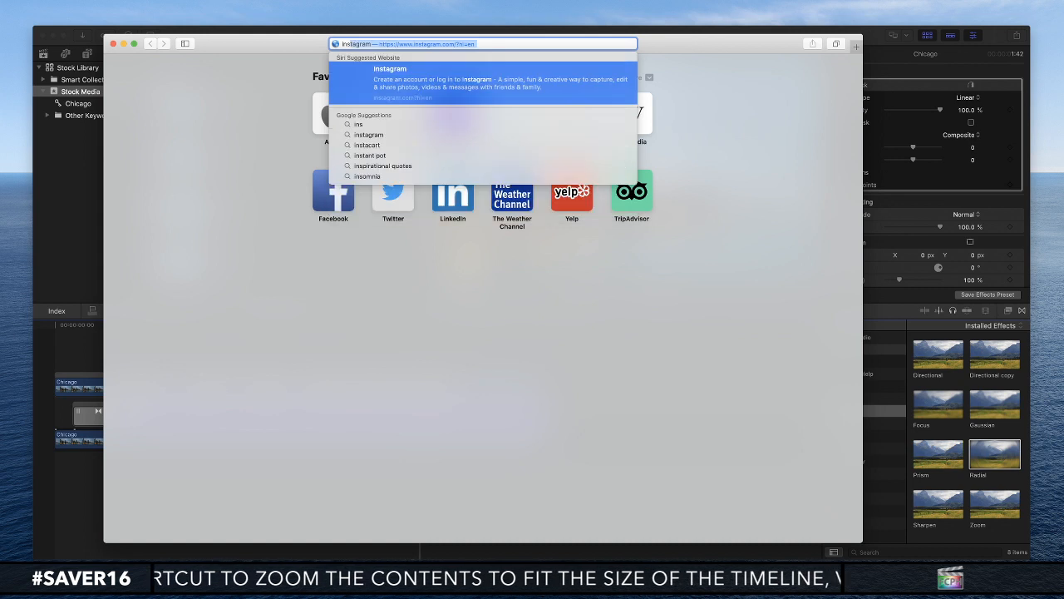
{"action": "type", "text": "agram"}
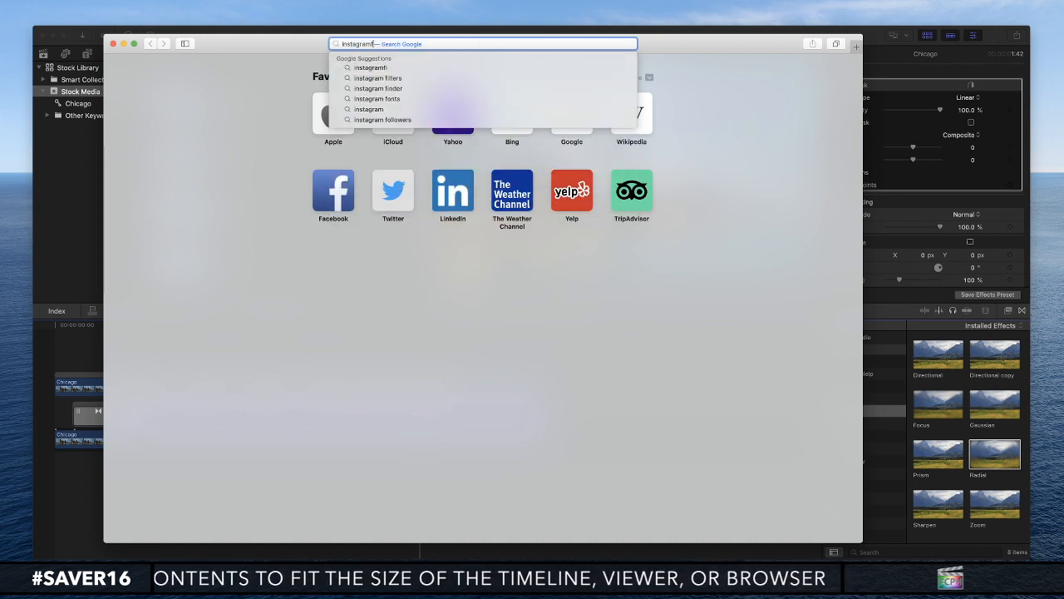
{"action": "type", "text": ".com/final"}
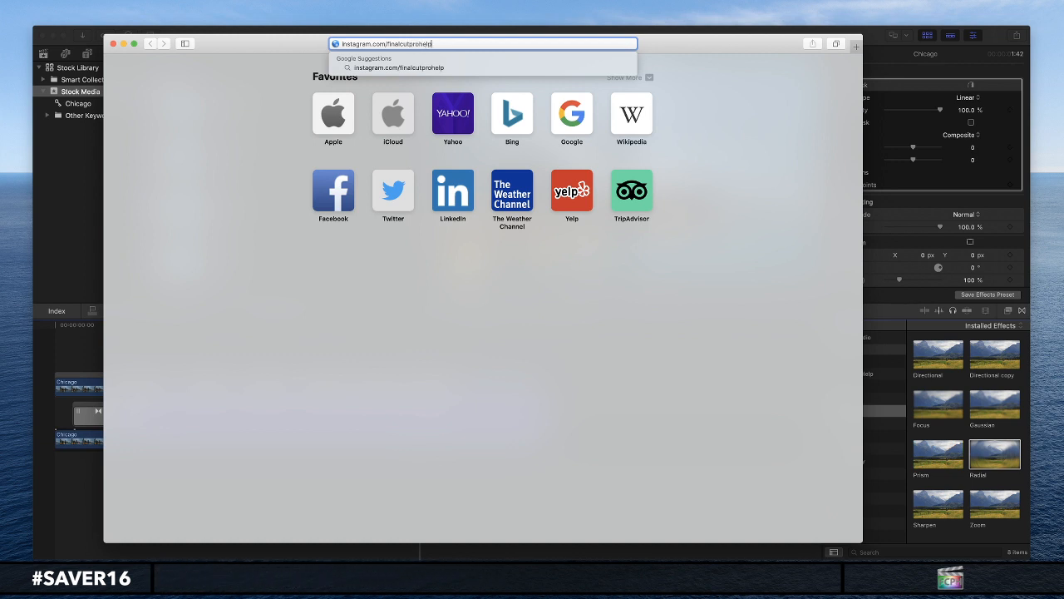
{"action": "type", "text": "cutprohelp"}
{"action": "key", "text": "Return"}
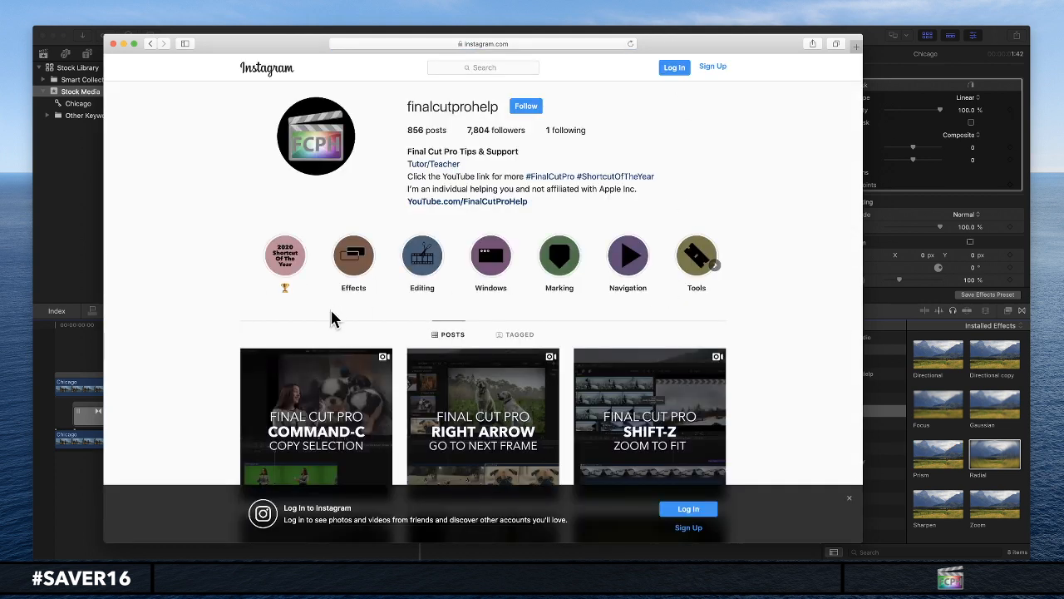
{"action": "scroll", "coordinate": [332, 316], "scroll_direction": "down", "scroll_amount": 3}
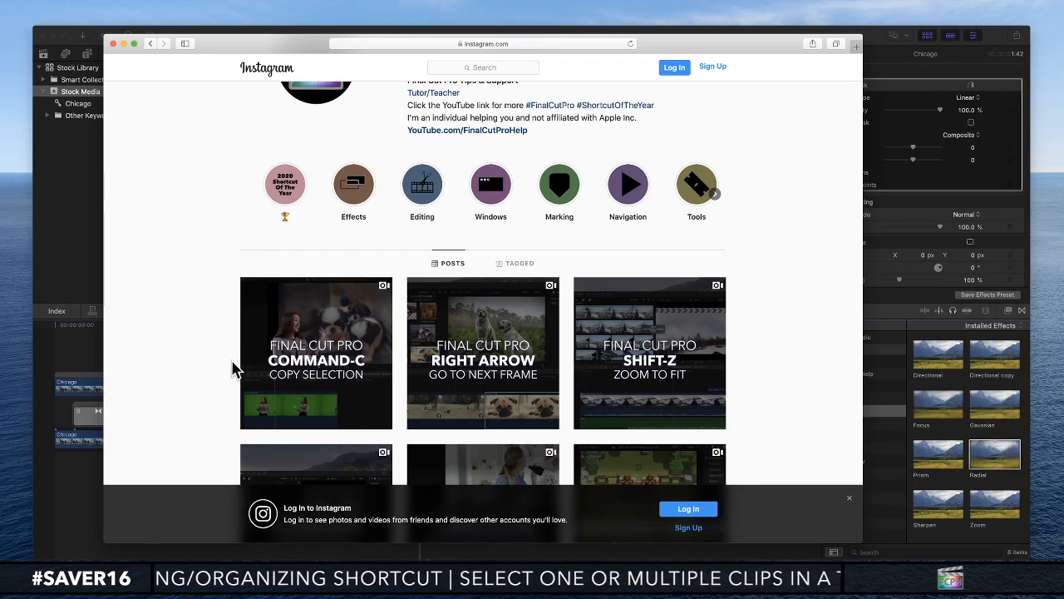
{"action": "scroll", "coordinate": [233, 369], "scroll_direction": "down", "scroll_amount": 3}
{"action": "scroll", "coordinate": [233, 366], "scroll_direction": "down", "scroll_amount": 4}
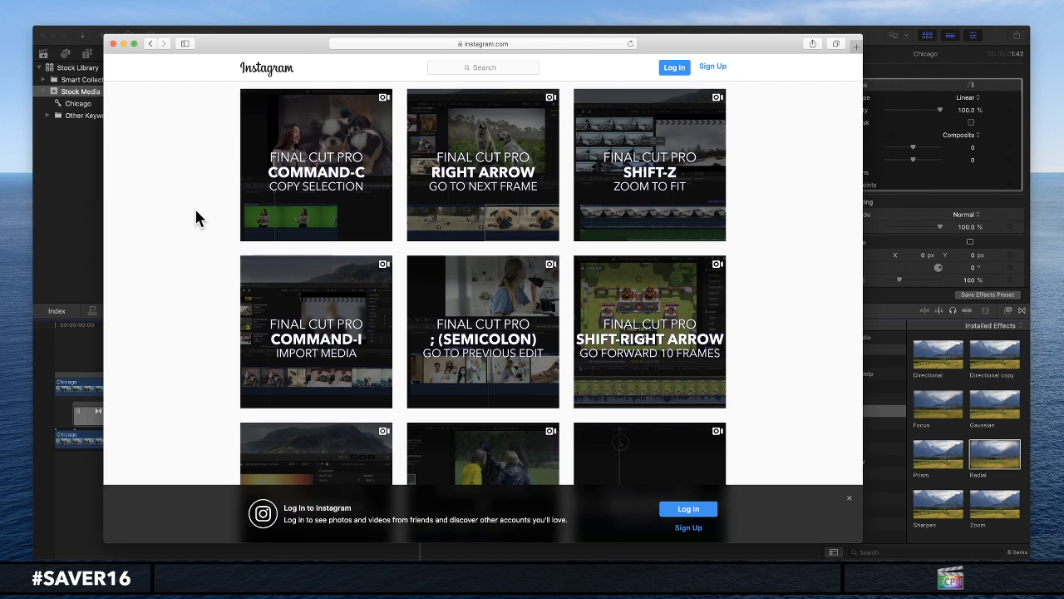
- Switch back to Final Cut Pro and mark a range on the last upper Chicago clip with the Range Selection tool, clearing it again
{"action": "left_click", "coordinate": [63, 223]}
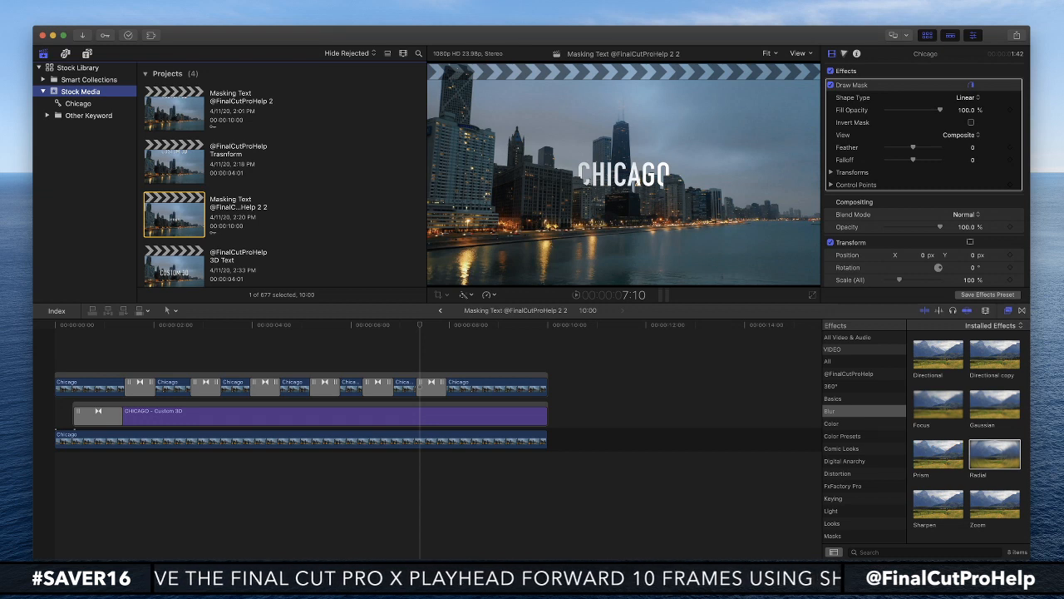
{"action": "left_click", "coordinate": [486, 388]}
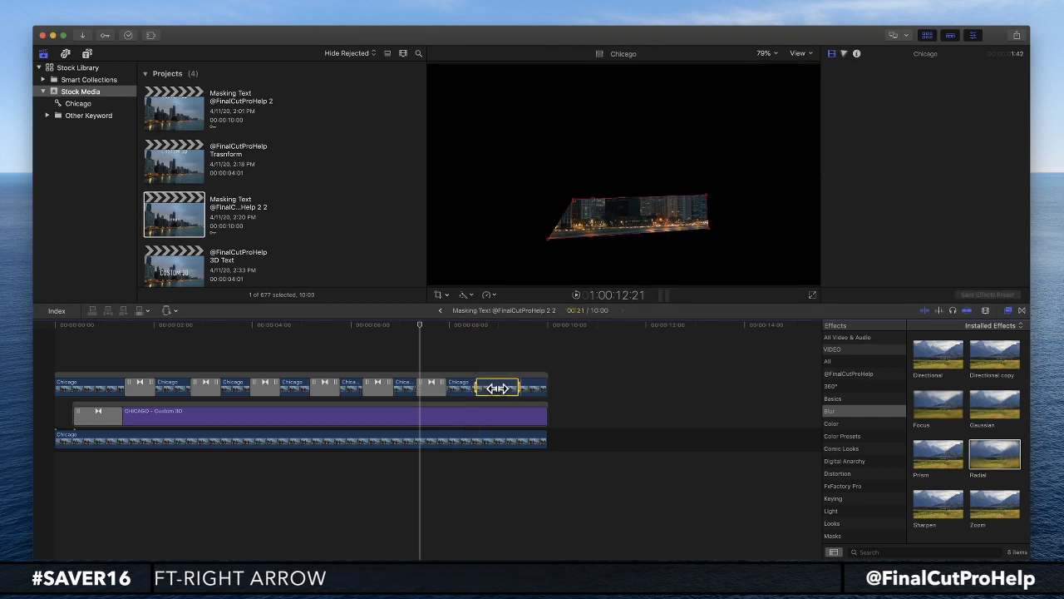
{"action": "left_click", "coordinate": [498, 388]}
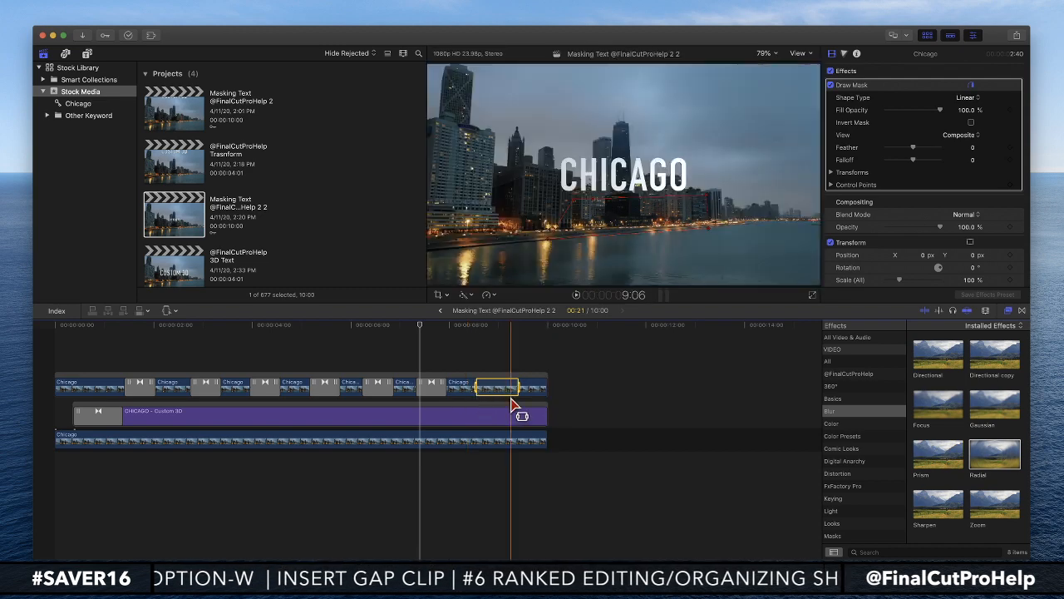
{"action": "left_click", "coordinate": [569, 401]}
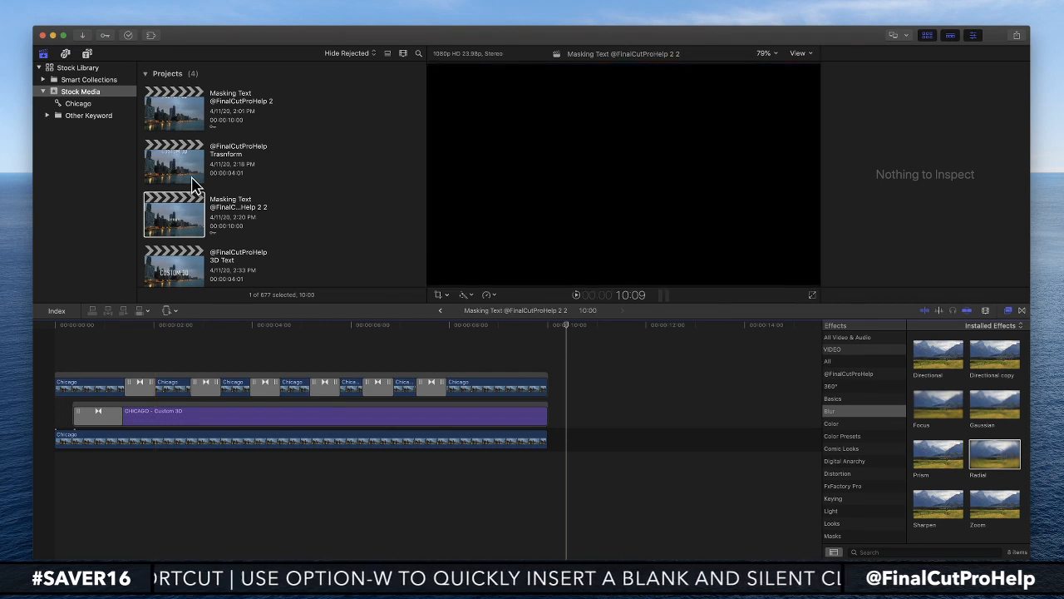
{"action": "double_click", "coordinate": [183, 119]}
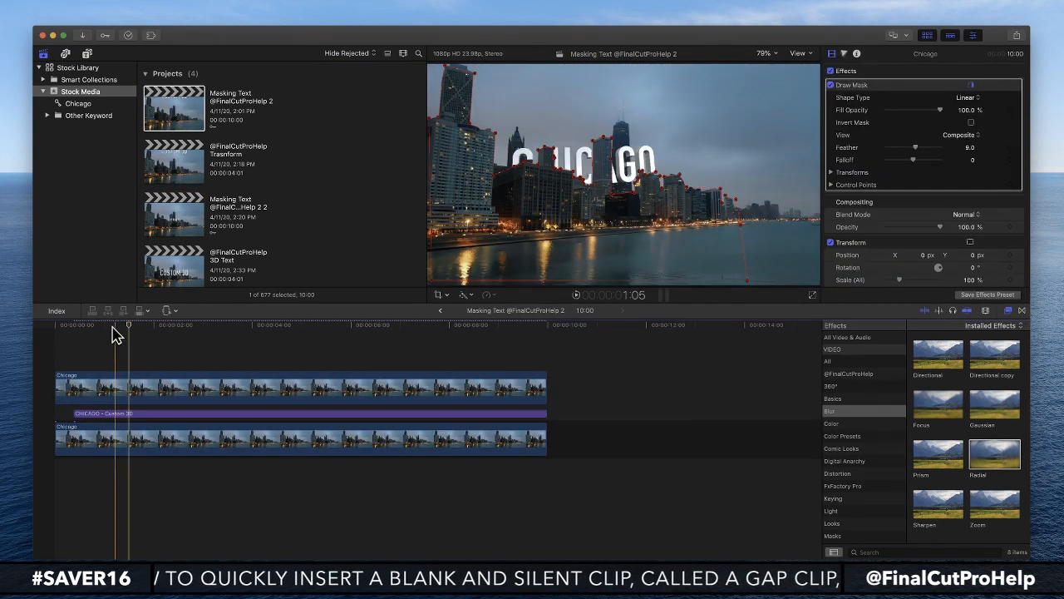
{"action": "key", "text": "space"}
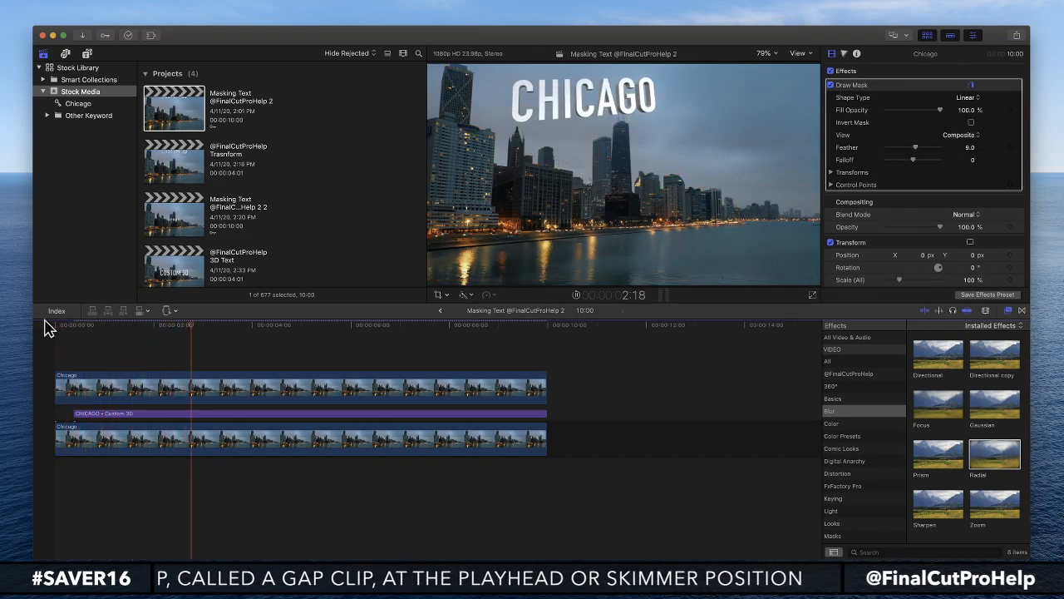
{"action": "key", "text": "space"}
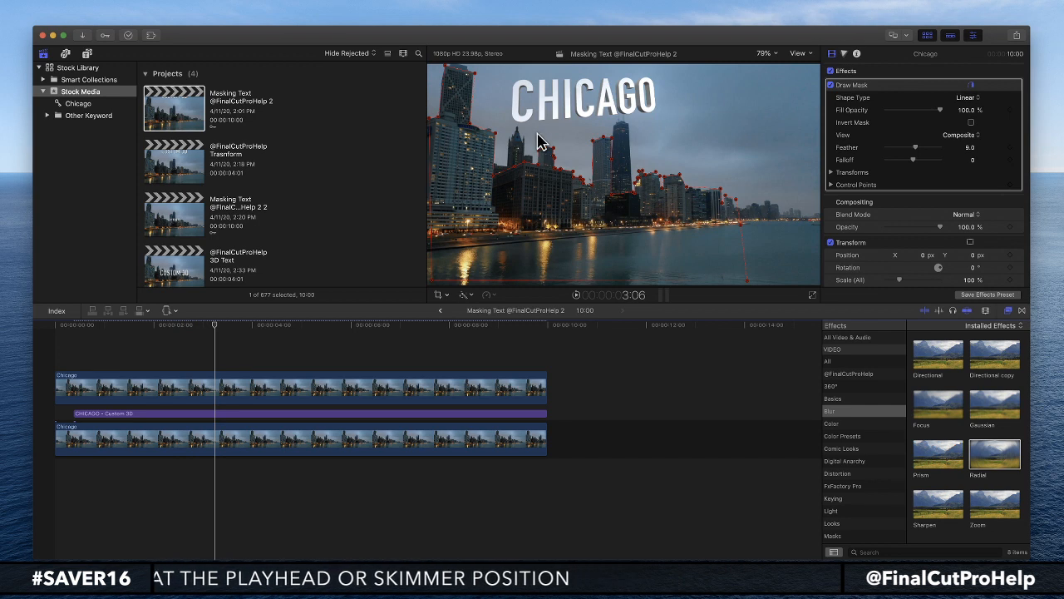
{"action": "double_click", "coordinate": [175, 224]}
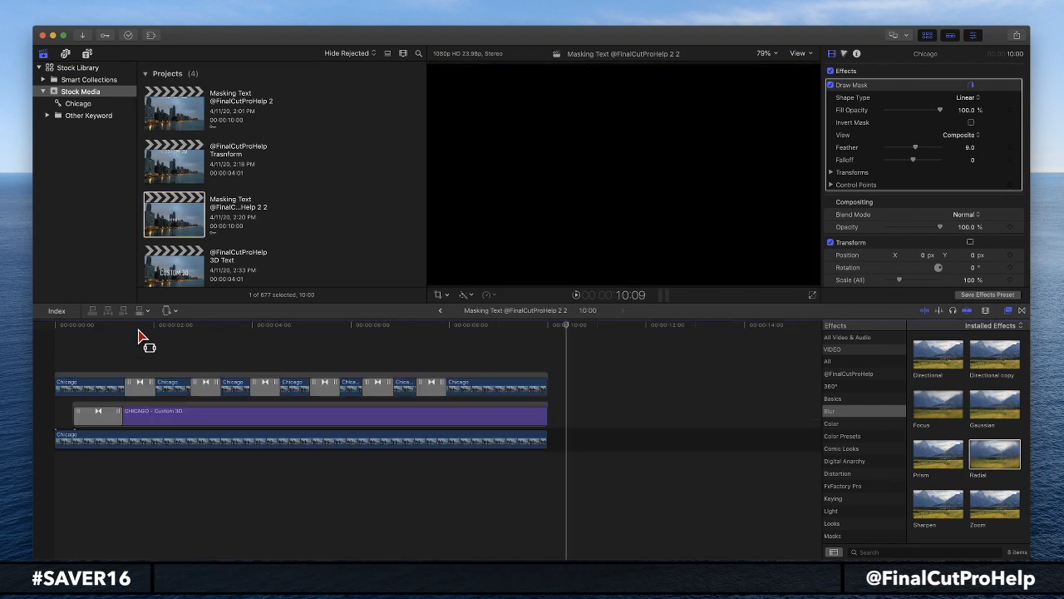
{"action": "left_click_drag", "start_coordinate": [138, 329], "coordinate": [40, 326]}
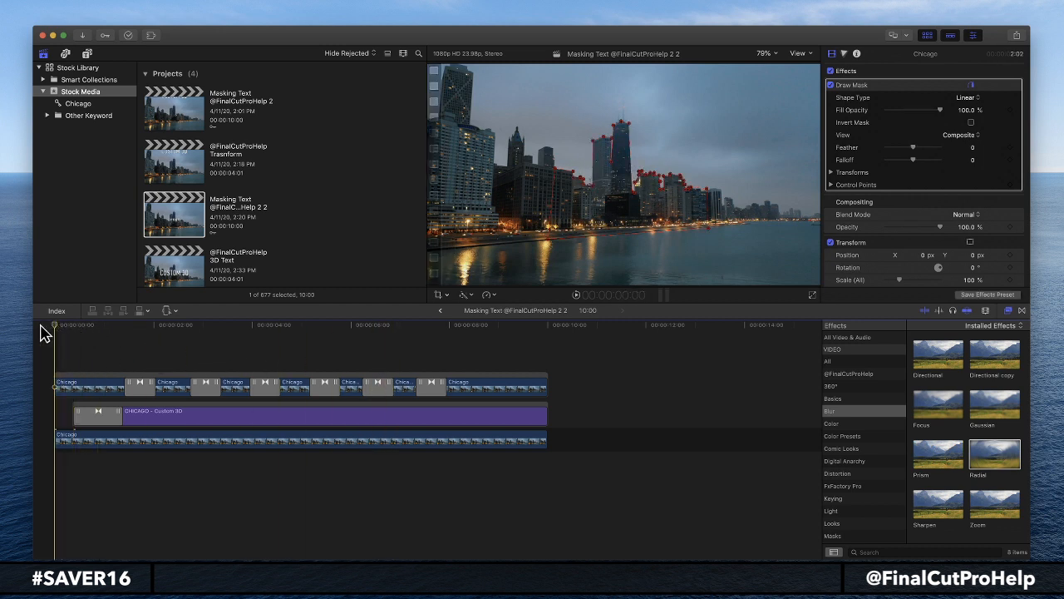
{"action": "key", "text": "space"}
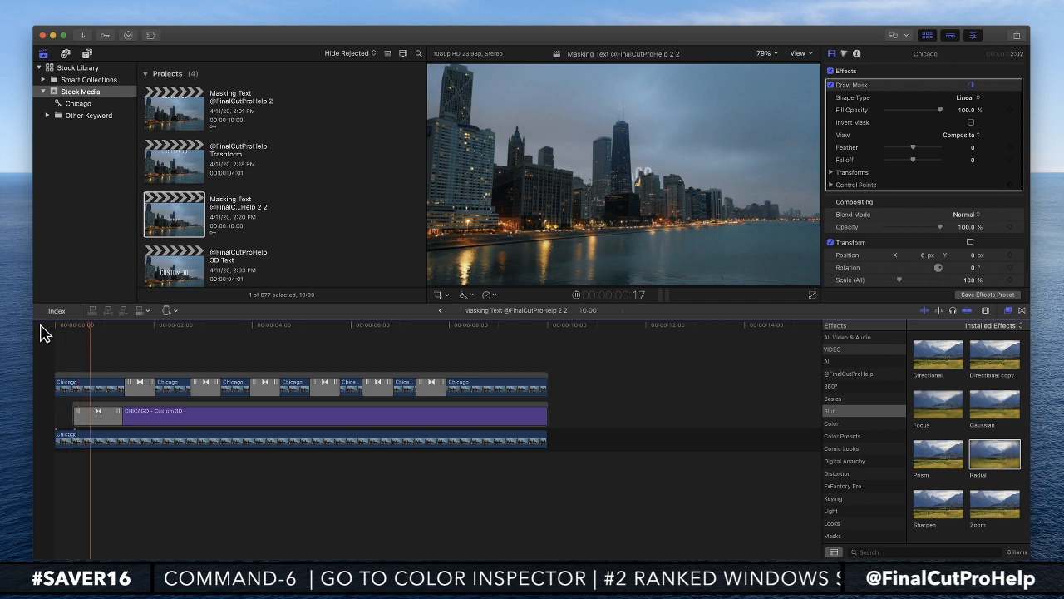